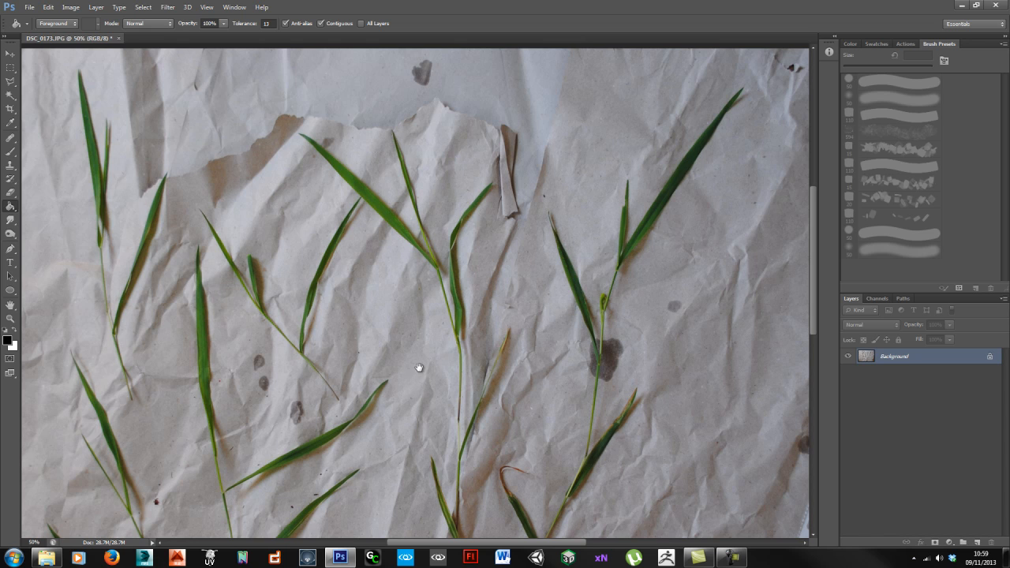
Step: Trace a lasso outline along the central grass plant's blades and stem at 66.7% zoom
{"action": "left_click_drag", "start_coordinate": [577, 284], "coordinate": [490, 331]}
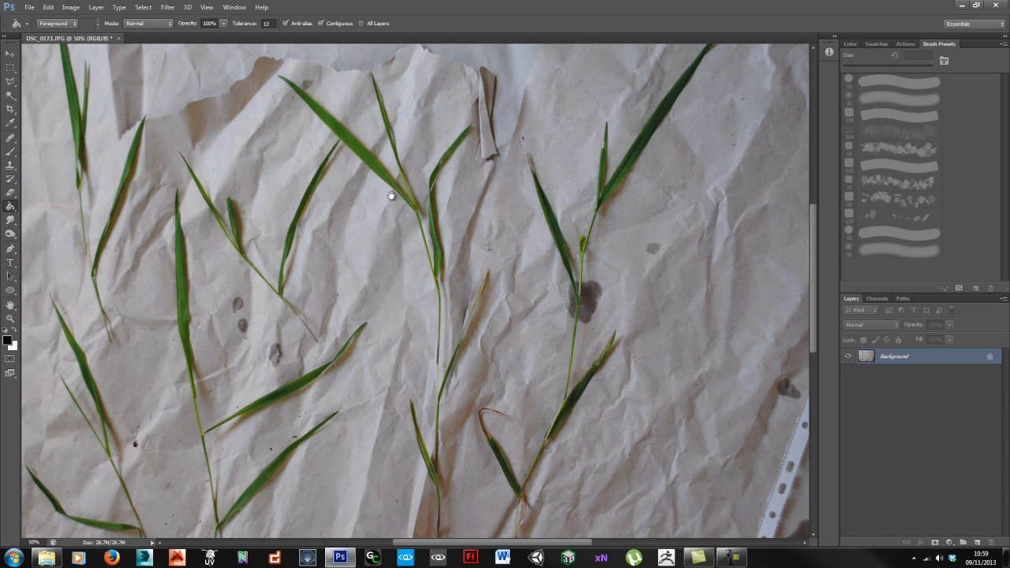
{"action": "key", "text": "l"}
{"action": "scroll", "coordinate": [364, 160], "scroll_direction": "up", "scroll_amount": 1, "text": "alt"}
{"action": "left_click_drag", "start_coordinate": [337, 158], "coordinate": [318, 186]}
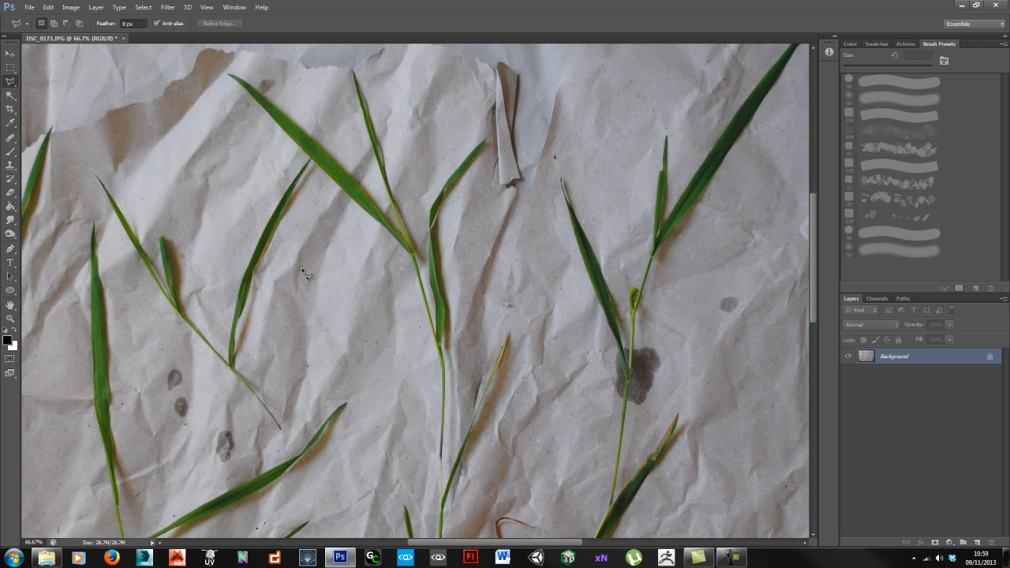
{"action": "left_click_drag", "start_coordinate": [247, 179], "coordinate": [331, 256]}
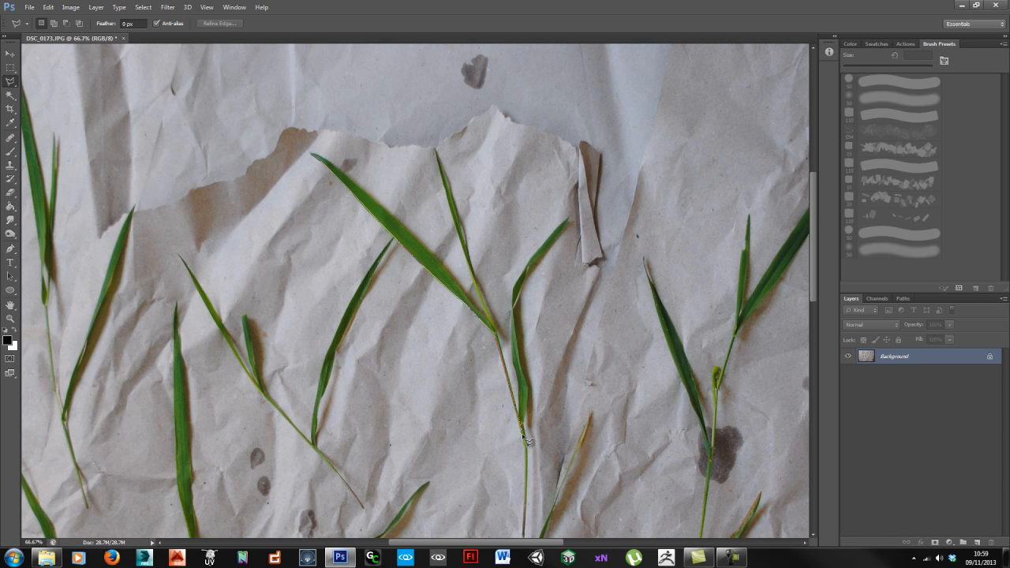
{"action": "scroll", "coordinate": [527, 445], "scroll_direction": "down", "scroll_amount": 5}
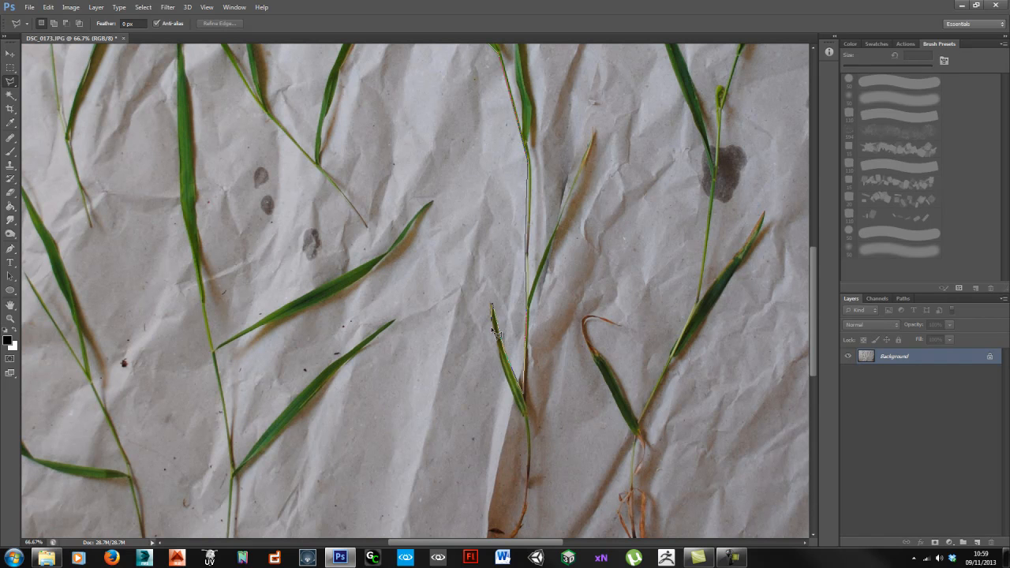
{"action": "left_click_drag", "start_coordinate": [535, 429], "coordinate": [511, 305]}
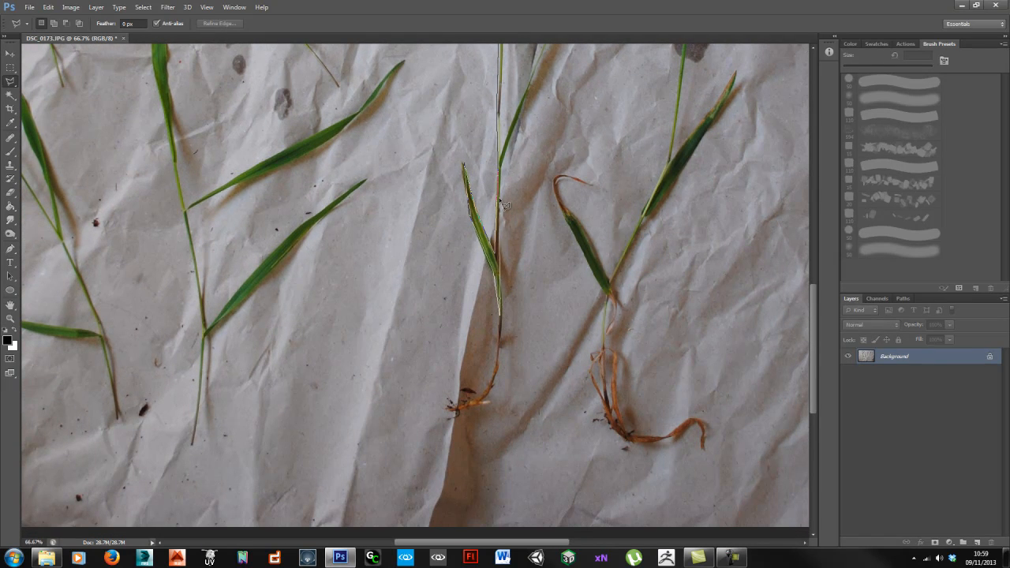
{"action": "left_click_drag", "start_coordinate": [506, 172], "coordinate": [470, 385]}
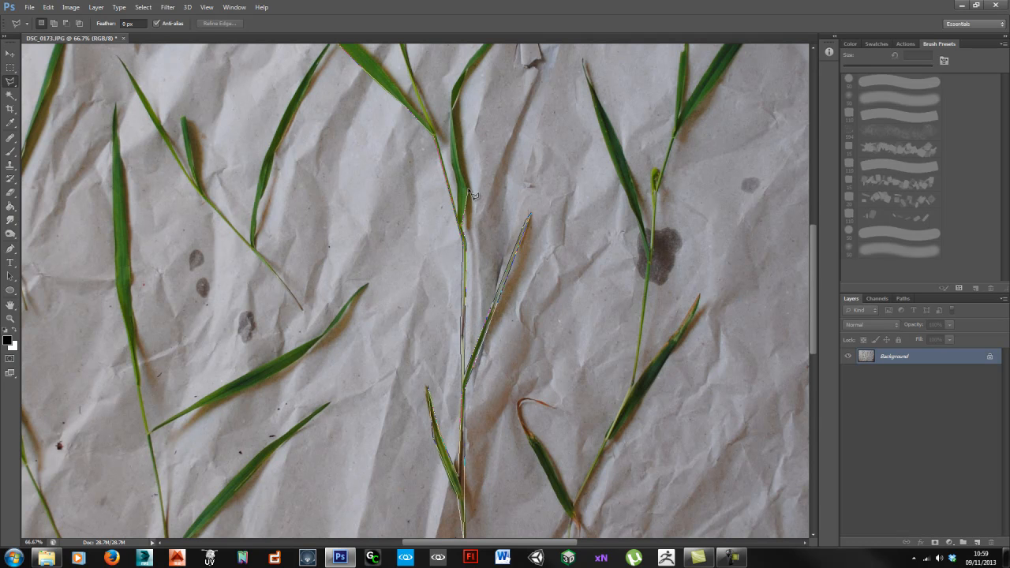
{"action": "left_click_drag", "start_coordinate": [454, 141], "coordinate": [466, 310]}
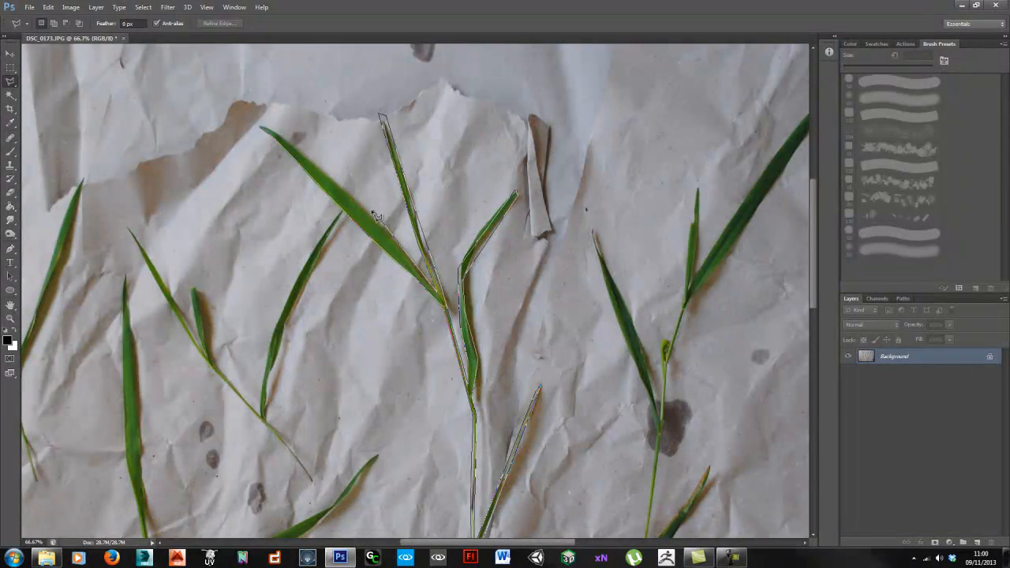
Step: Close the lasso, use Layer Via Cut to put the plant on its own layer, and hide the Background
{"action": "left_click", "coordinate": [265, 132]}
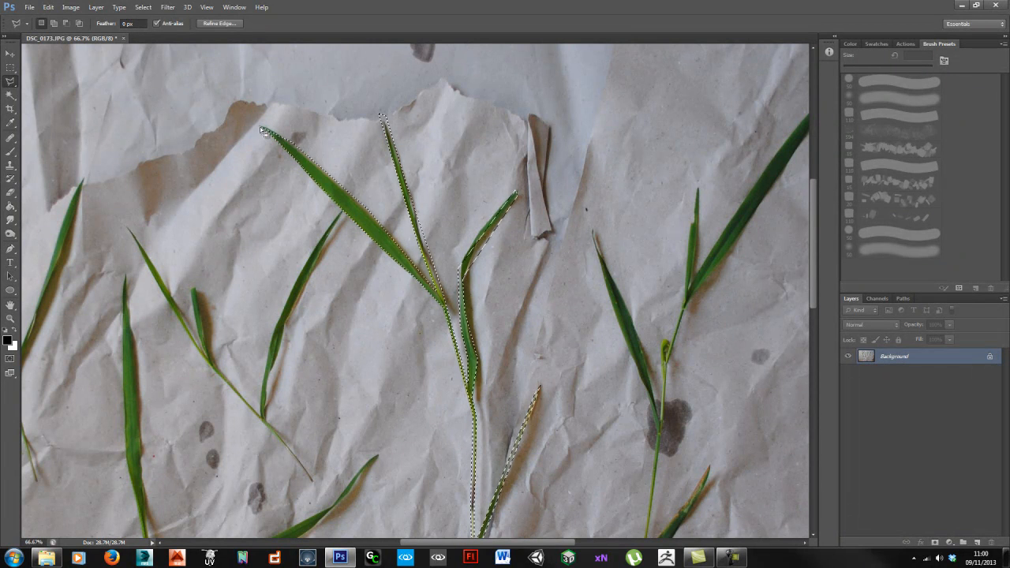
{"action": "right_click", "coordinate": [374, 237]}
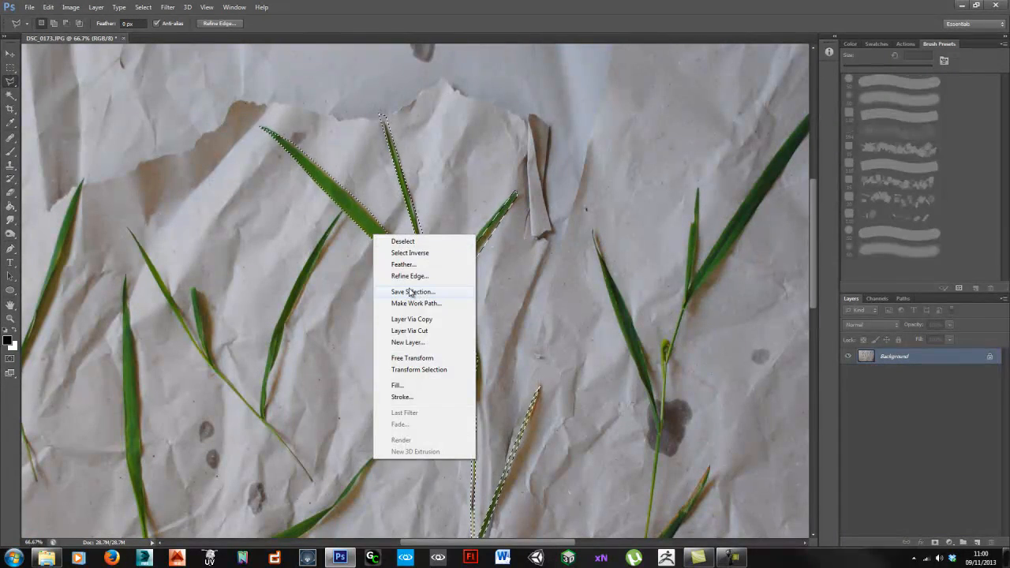
{"action": "left_click", "coordinate": [426, 332]}
{"action": "left_click", "coordinate": [847, 372]}
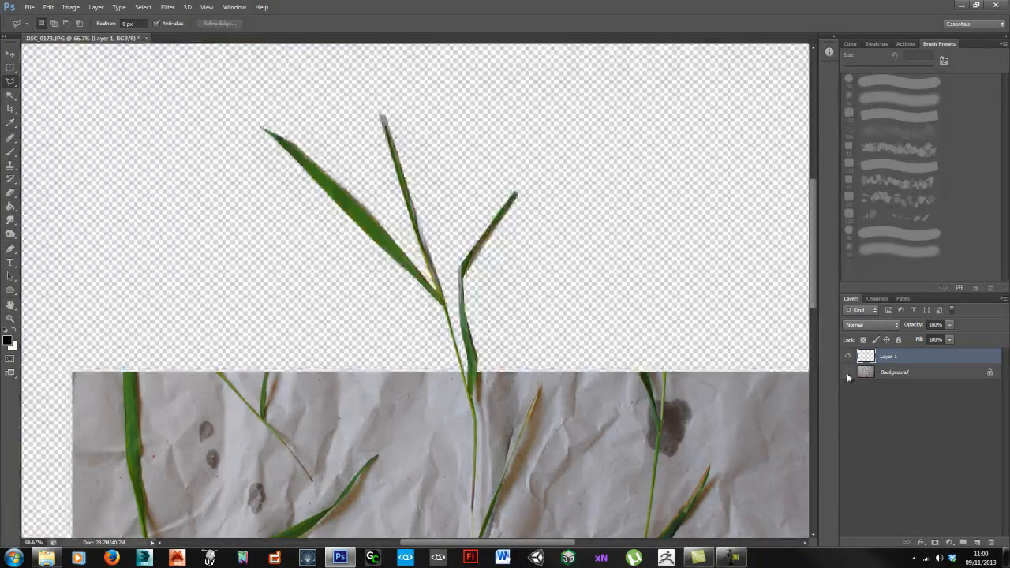
{"action": "key", "text": "h"}
{"action": "left_click_drag", "start_coordinate": [493, 329], "coordinate": [507, 344]}
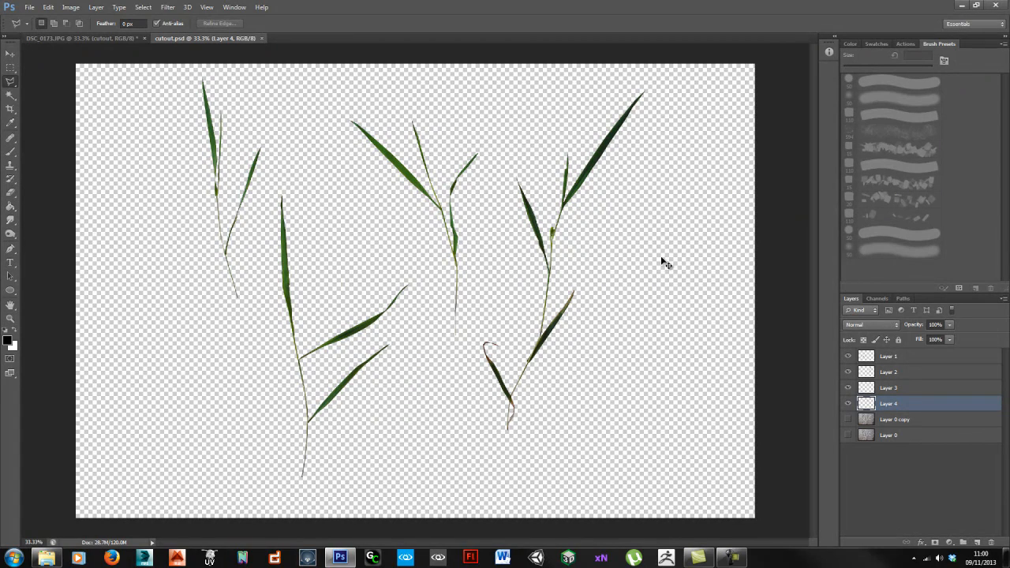
Step: Move the middle, Layer 2, Layer 1 and left grass plants into a group at lower right
{"action": "left_click_drag", "start_coordinate": [579, 184], "coordinate": [586, 189], "text": "ctrl"}
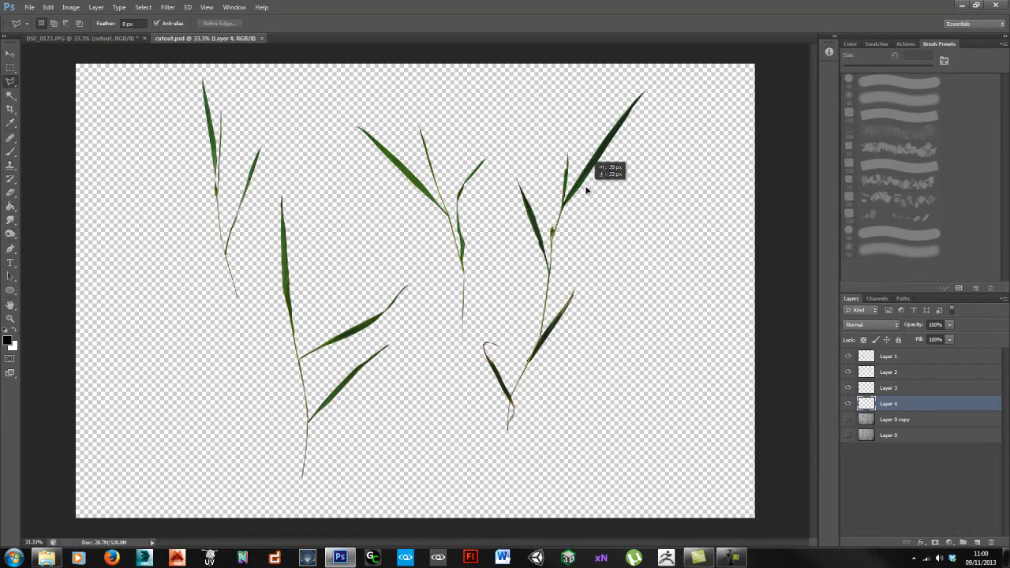
{"action": "key", "text": "v"}
{"action": "left_click_drag", "start_coordinate": [432, 193], "coordinate": [688, 357]}
{"action": "left_click_drag", "start_coordinate": [596, 179], "coordinate": [663, 249], "text": "ctrl"}
{"action": "left_click_drag", "start_coordinate": [362, 326], "coordinate": [620, 336], "text": "ctrl"}
{"action": "left_click_drag", "start_coordinate": [258, 180], "coordinate": [563, 375], "text": "ctrl"}
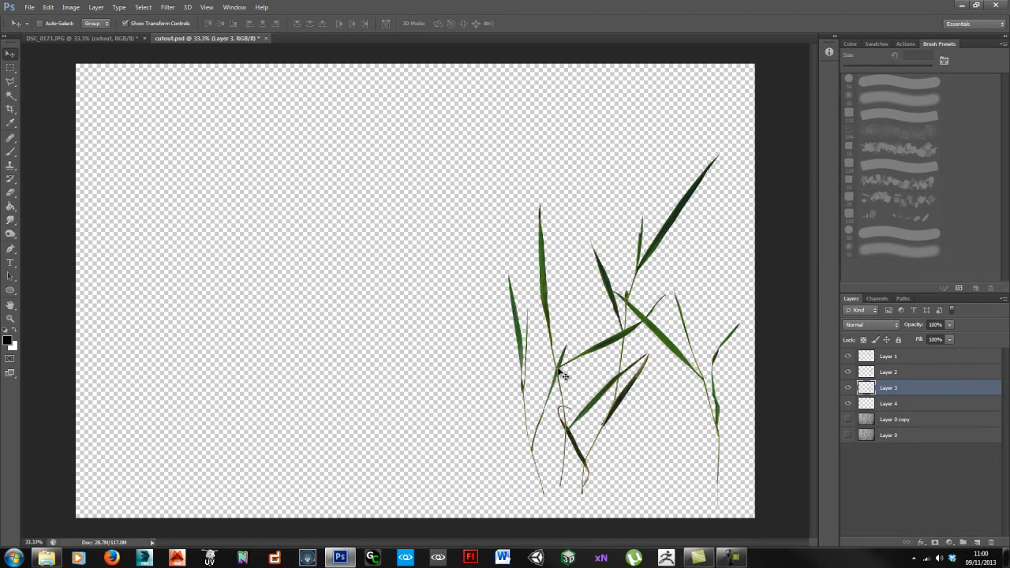
Step: Resize the canvas to 2048 x 2048 px anchored bottom-right, accepting the clipping
{"action": "key", "text": "ctrl+alt+c"}
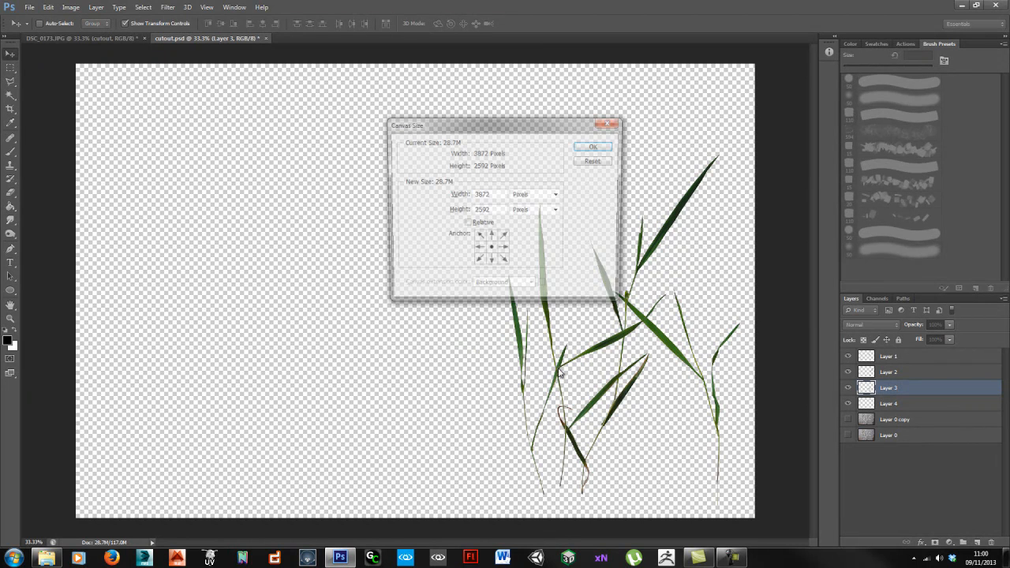
{"action": "left_click", "coordinate": [503, 263]}
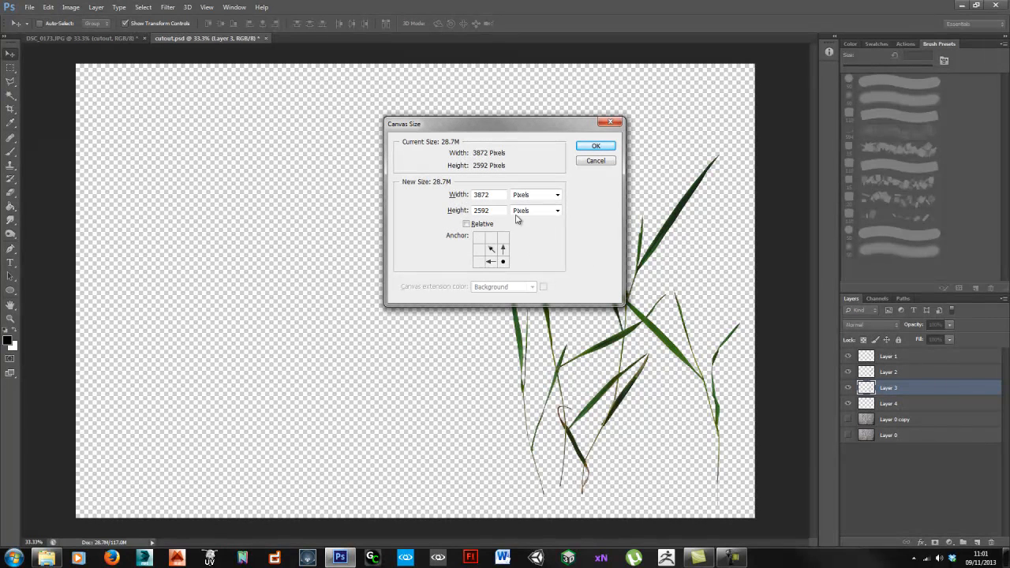
{"action": "left_click_drag", "start_coordinate": [496, 196], "coordinate": [419, 196]}
{"action": "type", "text": "2048"}
{"action": "key", "text": "Tab"}
{"action": "key", "text": "Tab"}
{"action": "type", "text": "20"}
{"action": "left_click", "coordinate": [596, 146]}
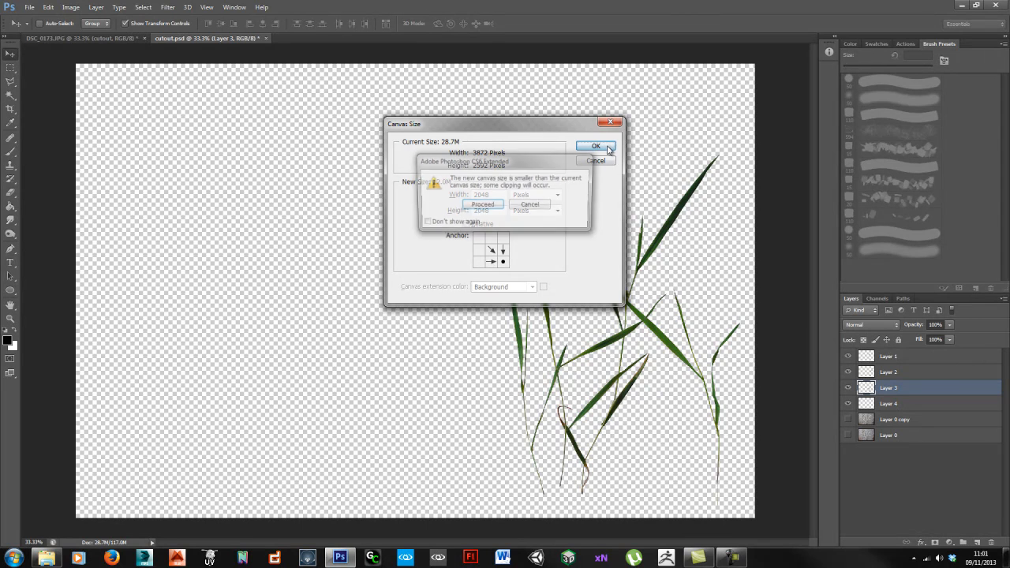
{"action": "left_click", "coordinate": [484, 207]}
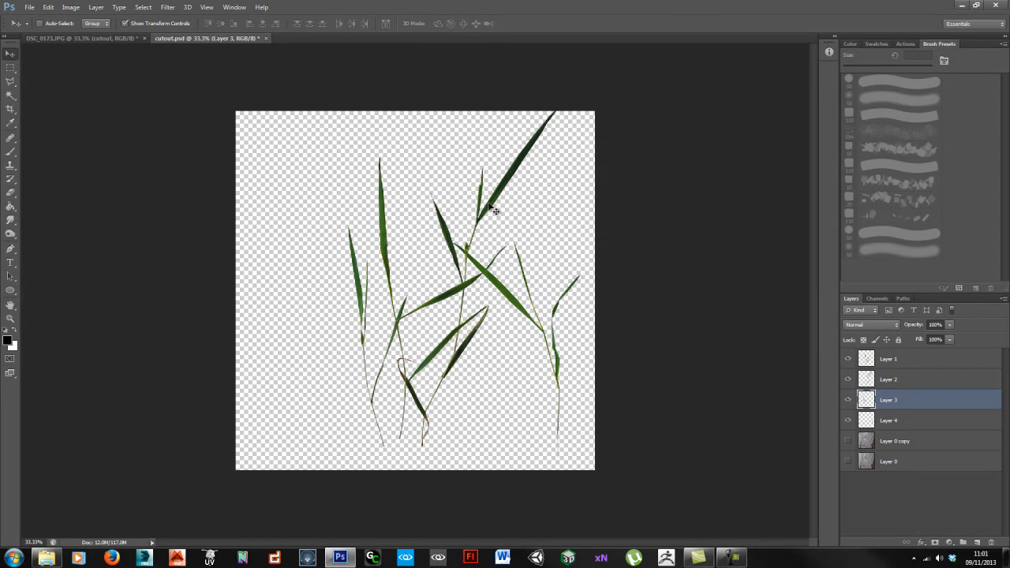
Step: Nudge Layers 1 and 2 down-right and scale the Layer 2 plant to about 73.5%
{"action": "left_click_drag", "start_coordinate": [492, 219], "coordinate": [489, 230], "text": "ctrl"}
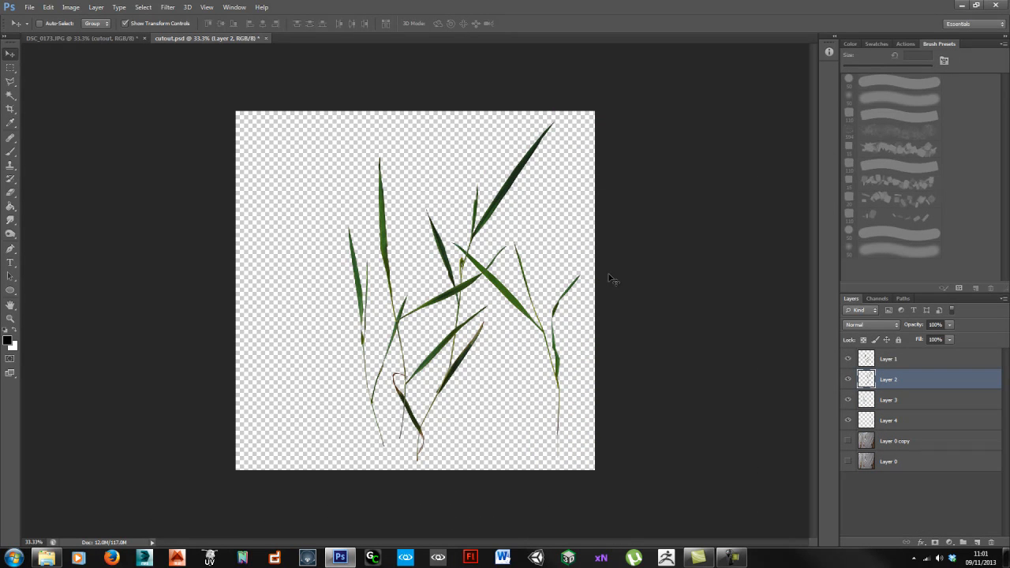
{"action": "left_click", "coordinate": [490, 229], "text": "ctrl+shift"}
{"action": "left_click_drag", "start_coordinate": [493, 224], "coordinate": [508, 226]}
{"action": "left_click", "coordinate": [907, 383]}
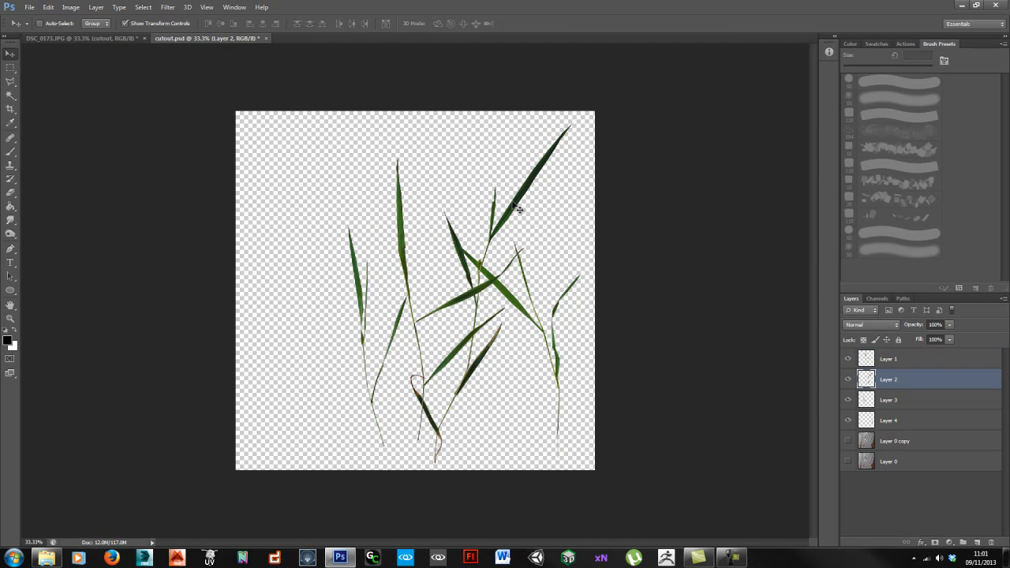
{"action": "key", "text": "ctrl+t"}
{"action": "left_click_drag", "start_coordinate": [577, 124], "coordinate": [538, 208], "text": "shift"}
{"action": "left_click_drag", "start_coordinate": [487, 409], "coordinate": [549, 415]}
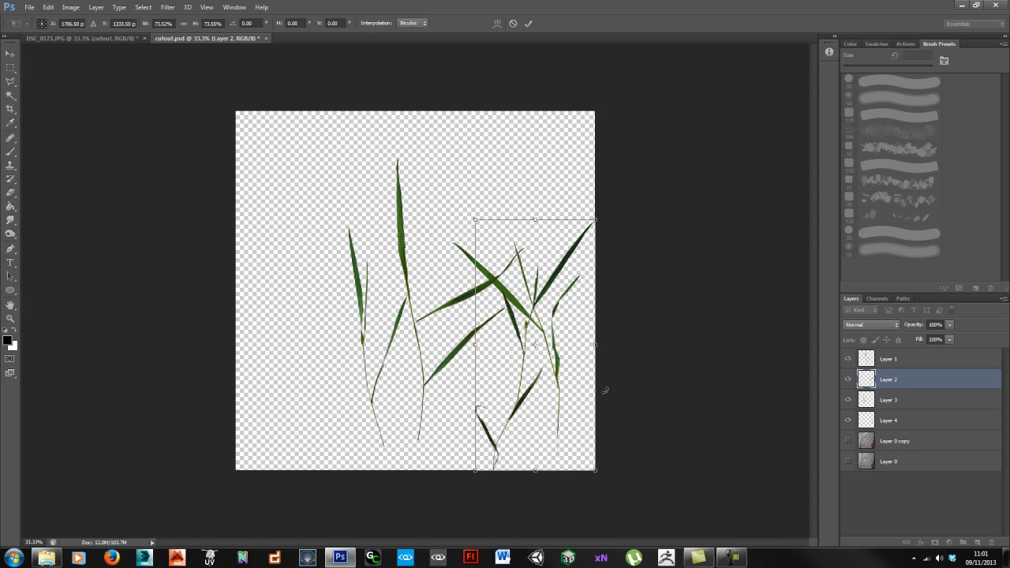
{"action": "key", "text": "Return"}
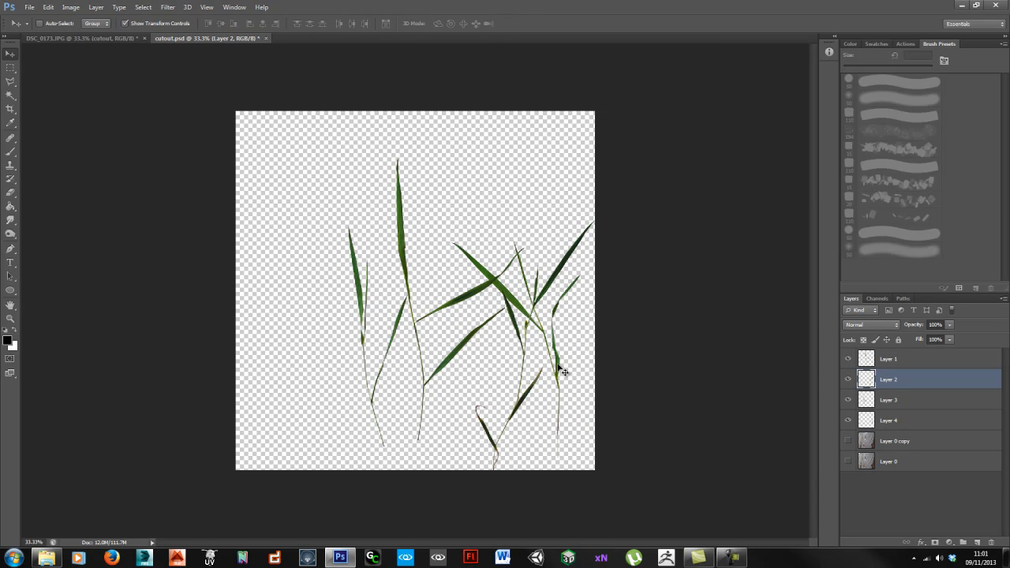
Step: Reposition the Layer 4, Layer 3 and Layer 1 plants into a tighter clump
{"action": "left_click", "coordinate": [559, 368], "text": "ctrl+shift"}
{"action": "left_click_drag", "start_coordinate": [557, 368], "coordinate": [638, 370]}
{"action": "left_click", "coordinate": [903, 398]}
{"action": "left_click_drag", "start_coordinate": [400, 197], "coordinate": [479, 213], "text": "ctrl"}
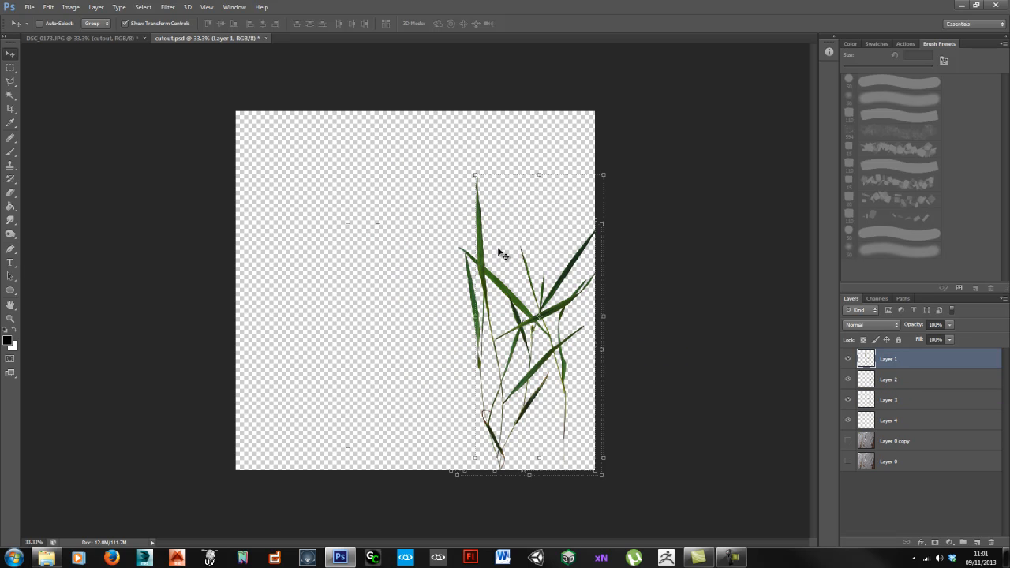
{"action": "left_click", "coordinate": [569, 416], "text": "ctrl"}
{"action": "left_click_drag", "start_coordinate": [571, 363], "coordinate": [497, 376]}
Step: Duplicate the Layer 4 plant and rotate the copy about 14.8°
{"action": "left_click_drag", "start_coordinate": [424, 288], "coordinate": [457, 291], "text": "alt"}
{"action": "left_click", "coordinate": [48, 7]}
{"action": "left_click", "coordinate": [331, 327]}
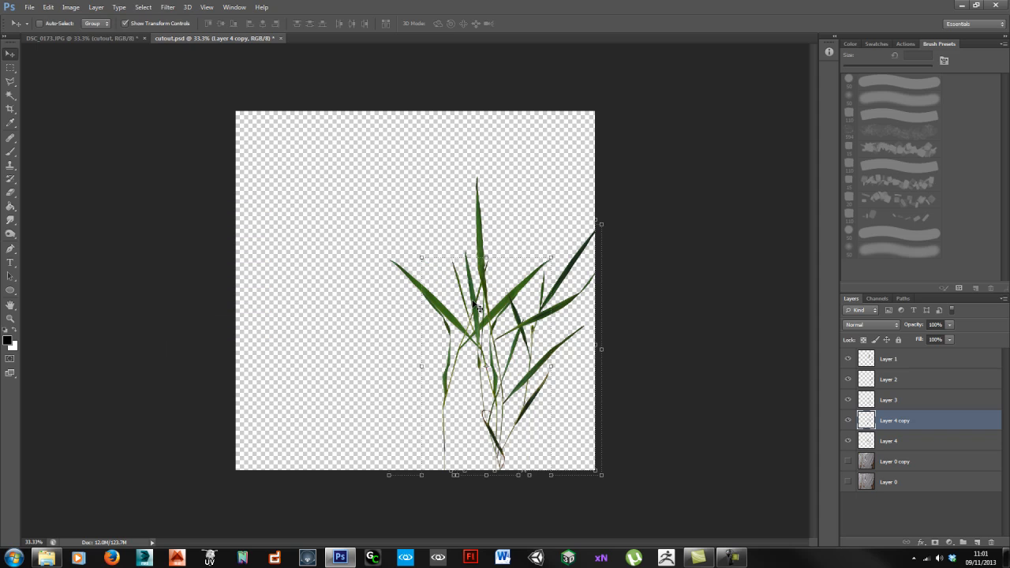
{"action": "left_click_drag", "start_coordinate": [559, 257], "coordinate": [556, 381]}
{"action": "key", "text": "Return"}
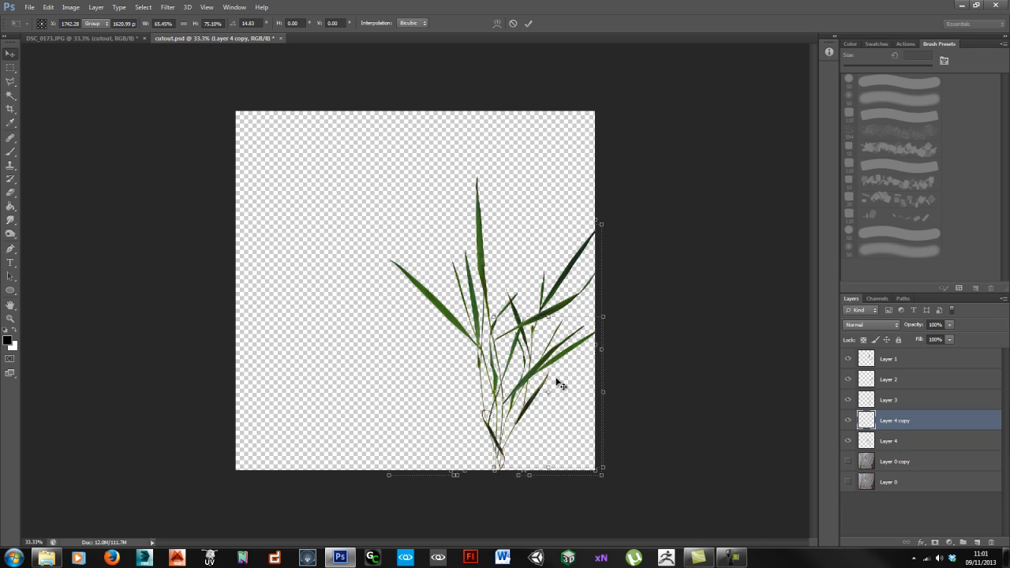
Step: Place plant copies along the upper left edge, flipping and shrinking the top copy
{"action": "left_click_drag", "start_coordinate": [512, 369], "coordinate": [301, 223], "text": "alt"}
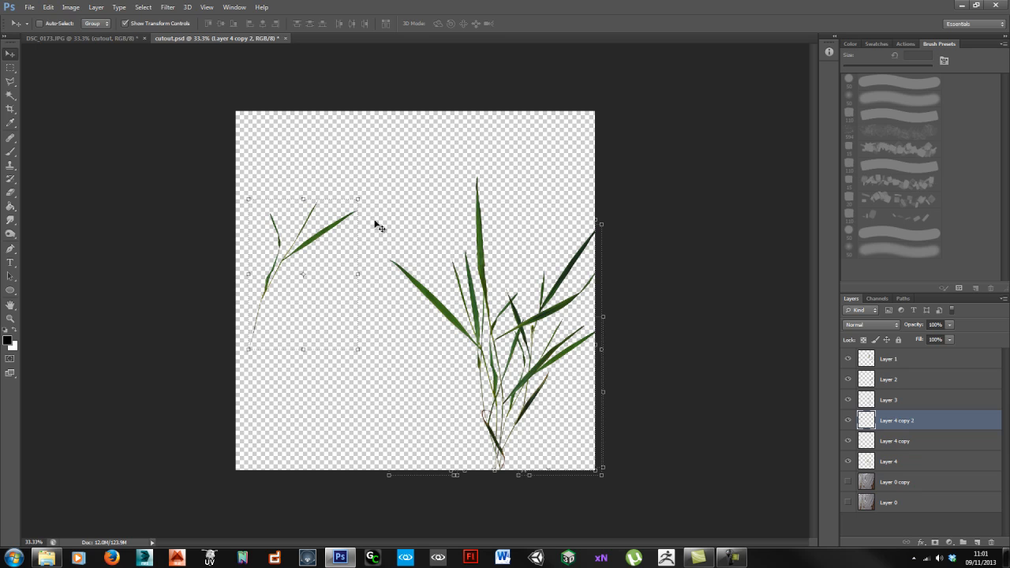
{"action": "left_click_drag", "start_coordinate": [366, 197], "coordinate": [400, 320]}
{"action": "key", "text": "Escape"}
{"action": "key", "text": "super"}
{"action": "key", "text": "Escape"}
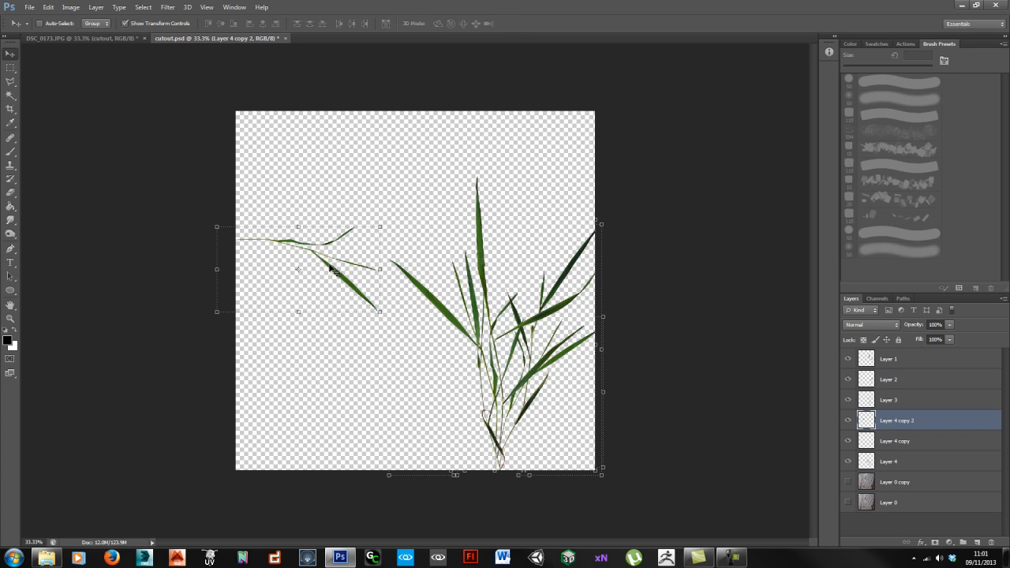
{"action": "left_click_drag", "start_coordinate": [332, 256], "coordinate": [330, 190], "text": "alt"}
{"action": "key", "text": "alt+e"}
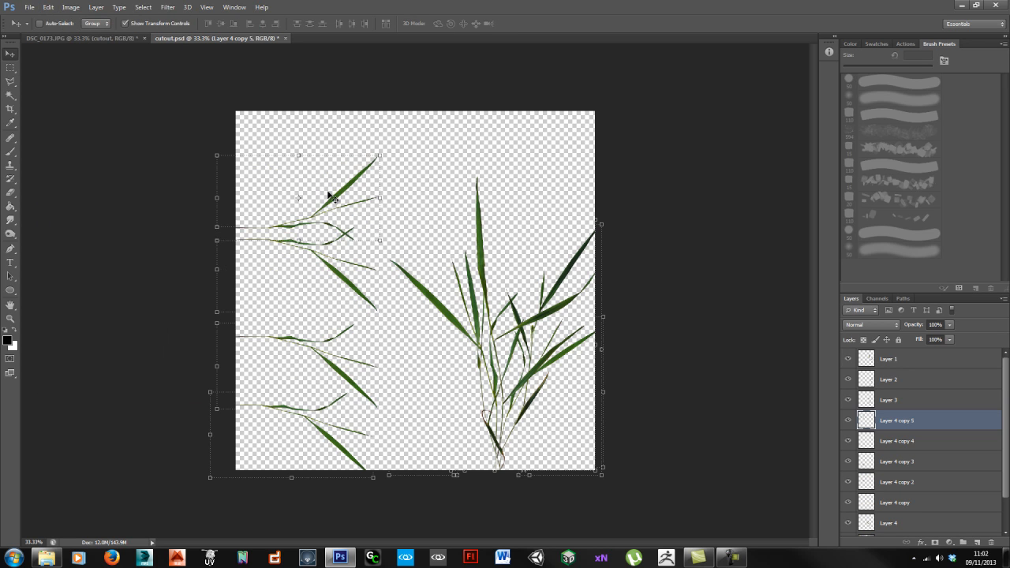
{"action": "left_click_drag", "start_coordinate": [379, 238], "coordinate": [339, 205]}
{"action": "key", "text": "Return"}
Step: Duplicate the Layer 3 plant to the left, rotate it 90°, and copy it again near the top-left
{"action": "left_click", "coordinate": [933, 399]}
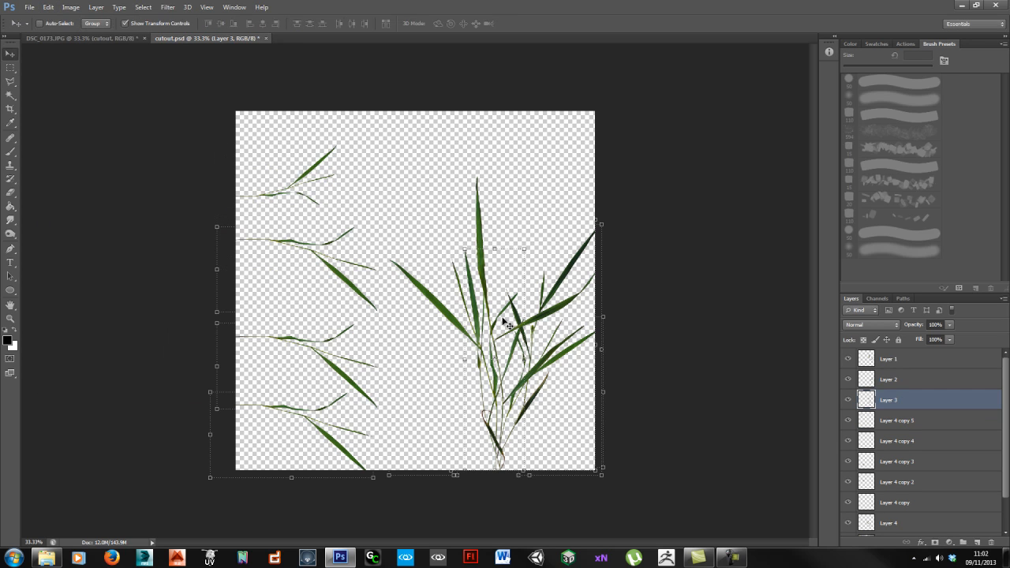
{"action": "left_click_drag", "start_coordinate": [505, 318], "coordinate": [333, 274], "text": "alt"}
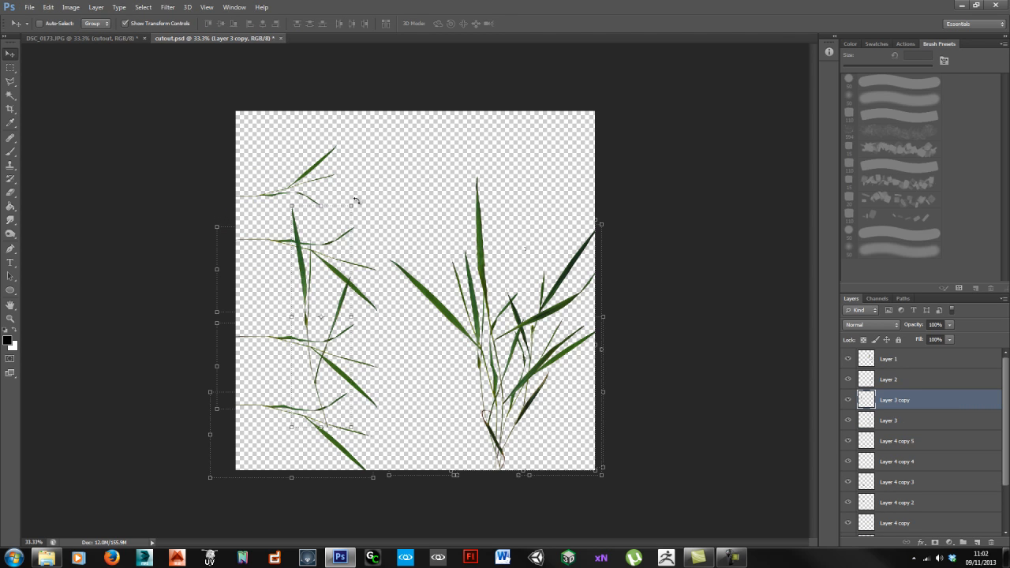
{"action": "left_click_drag", "start_coordinate": [358, 201], "coordinate": [314, 346], "text": "shift"}
{"action": "key", "text": "Return"}
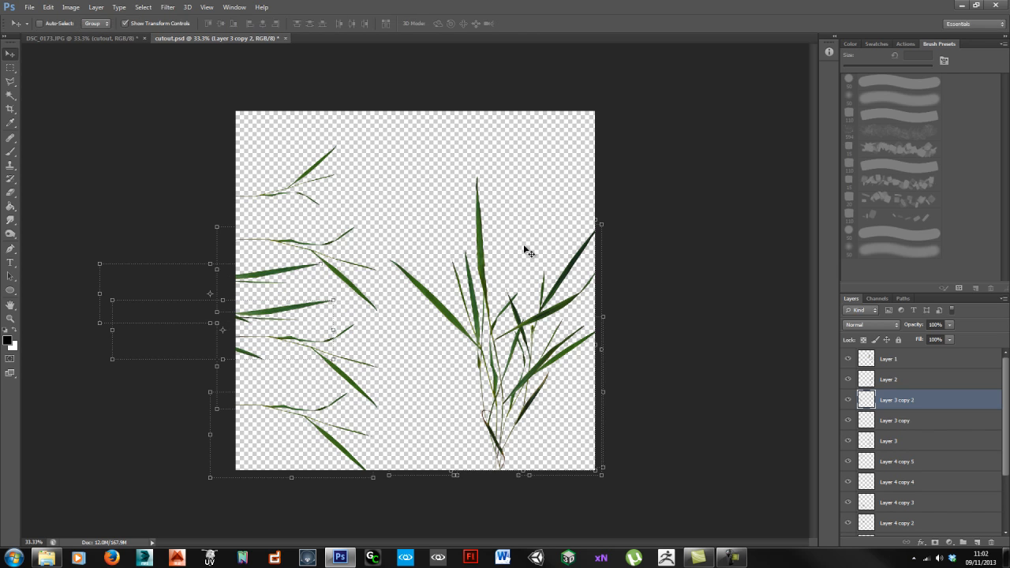
{"action": "left_click_drag", "start_coordinate": [313, 331], "coordinate": [331, 171], "text": "alt"}
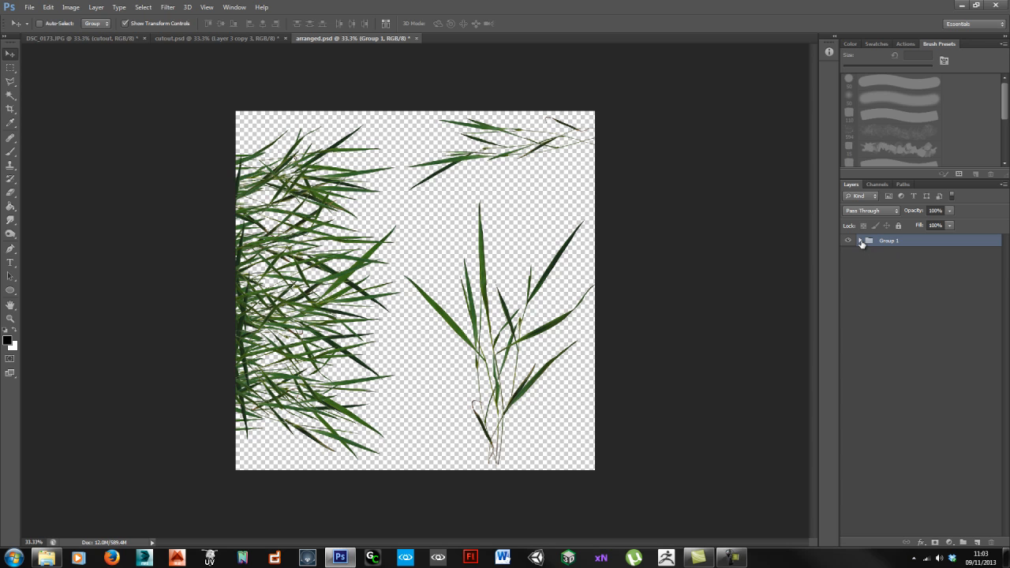
Step: Expand Group 1 to list its grass layers and deselect it
{"action": "left_click", "coordinate": [860, 241]}
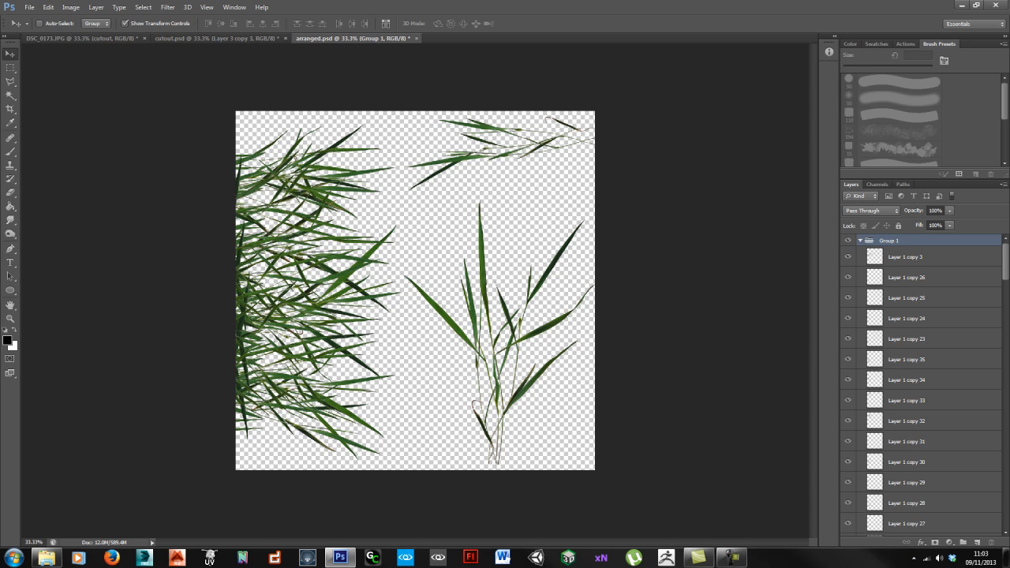
{"action": "left_click", "coordinate": [732, 557]}
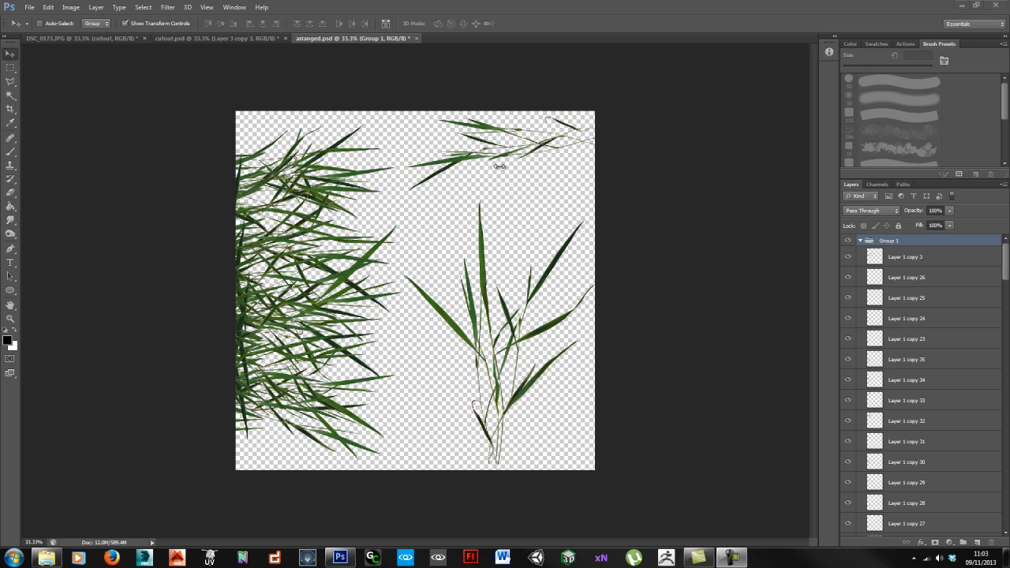
{"action": "left_click", "coordinate": [444, 287], "text": "ctrl"}
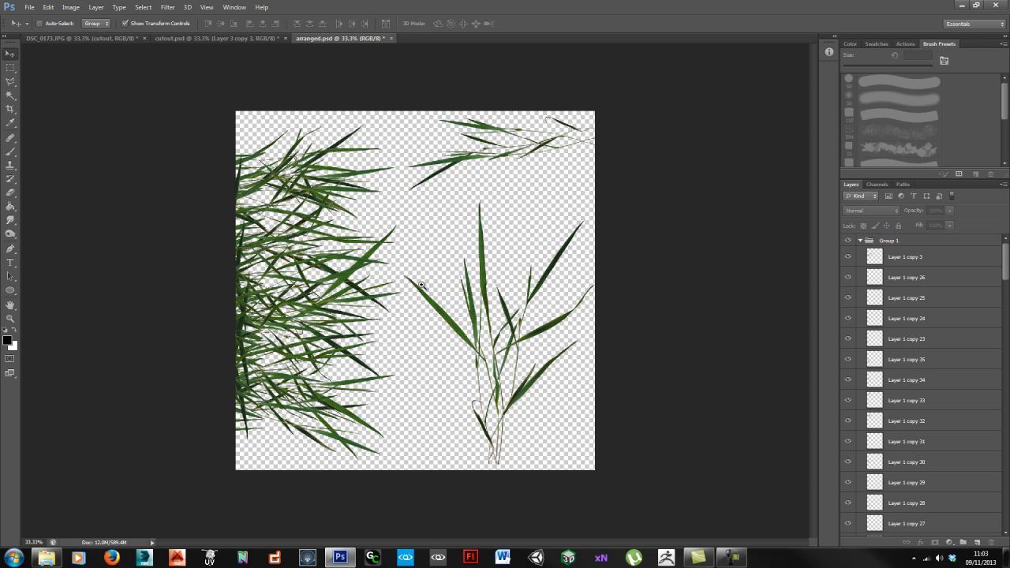
Step: Zoom to 50% and pan around to inspect the lone plant and upper-right sprig
{"action": "scroll", "coordinate": [421, 284], "scroll_direction": "up", "scroll_amount": 1, "text": "alt"}
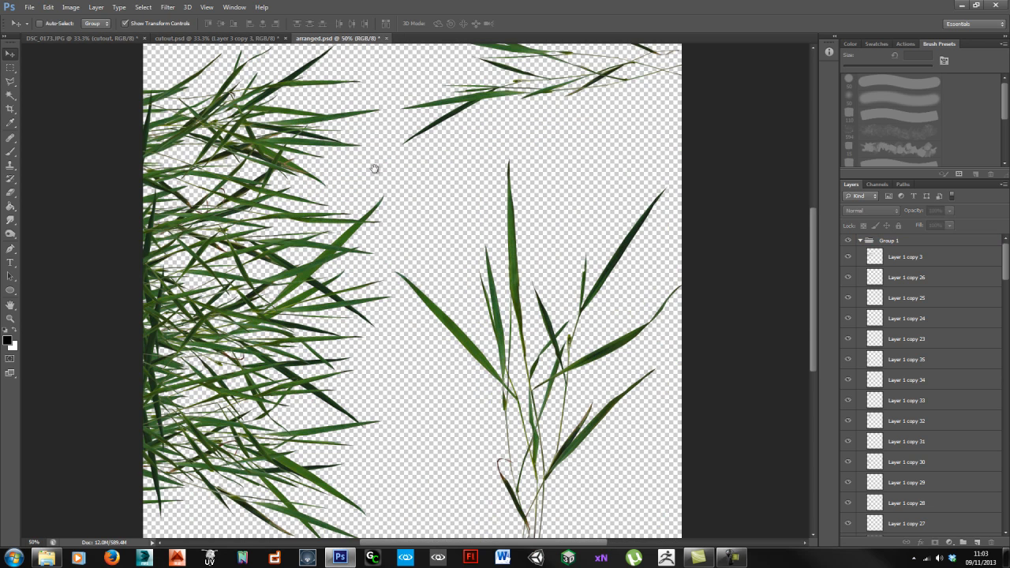
{"action": "left_click_drag", "start_coordinate": [347, 252], "coordinate": [748, 272]}
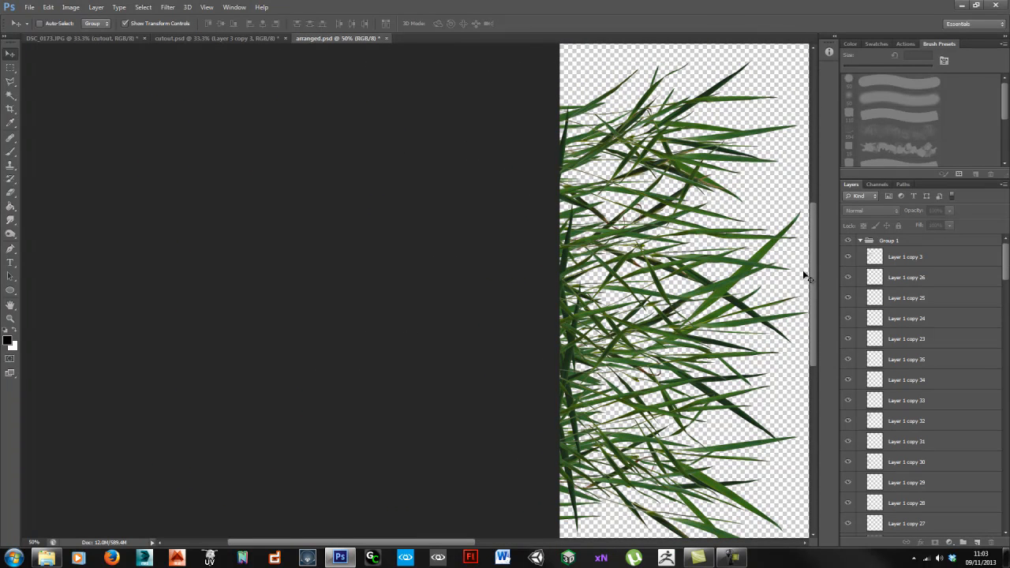
{"action": "left_click_drag", "start_coordinate": [730, 252], "coordinate": [522, 241]}
{"action": "left_click_drag", "start_coordinate": [735, 220], "coordinate": [617, 115]}
{"action": "left_click_drag", "start_coordinate": [479, 131], "coordinate": [404, 377]}
{"action": "left_click_drag", "start_coordinate": [624, 205], "coordinate": [261, 434]}
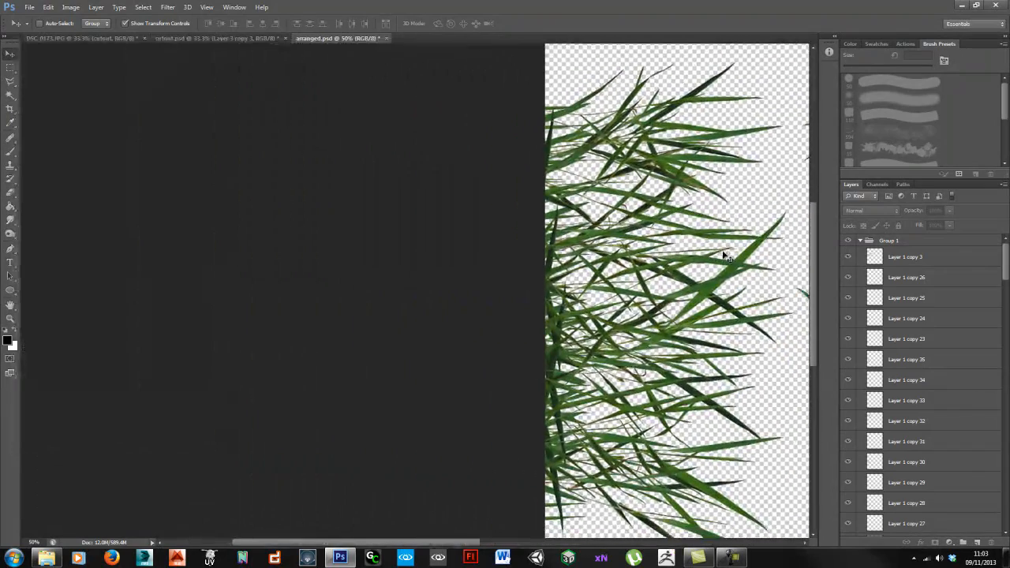
Step: Collapse Group 1, duplicate it with Ctrl+J, and merge the copy into a single layer
{"action": "key", "text": "ctrl+minus"}
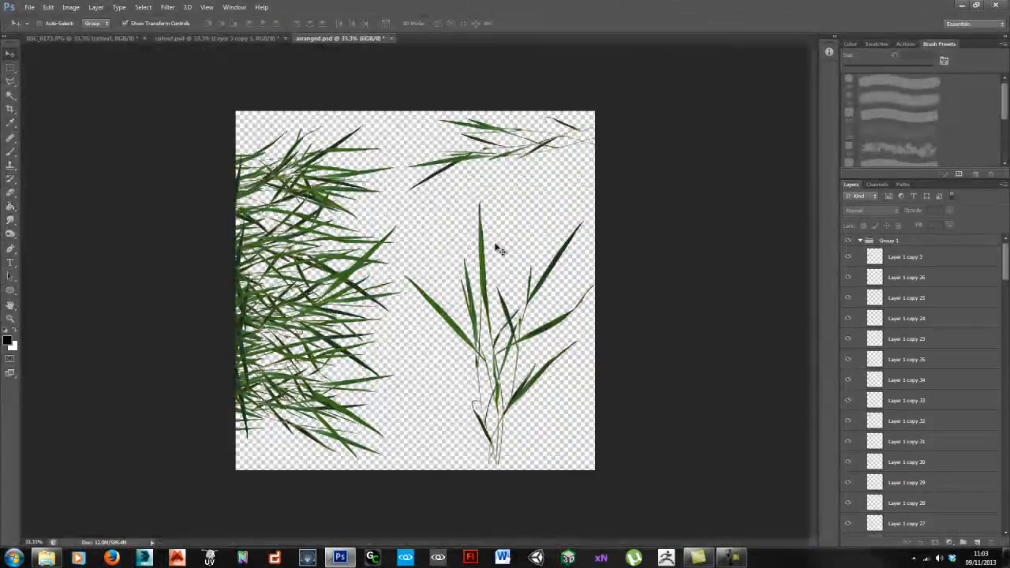
{"action": "left_click", "coordinate": [860, 240]}
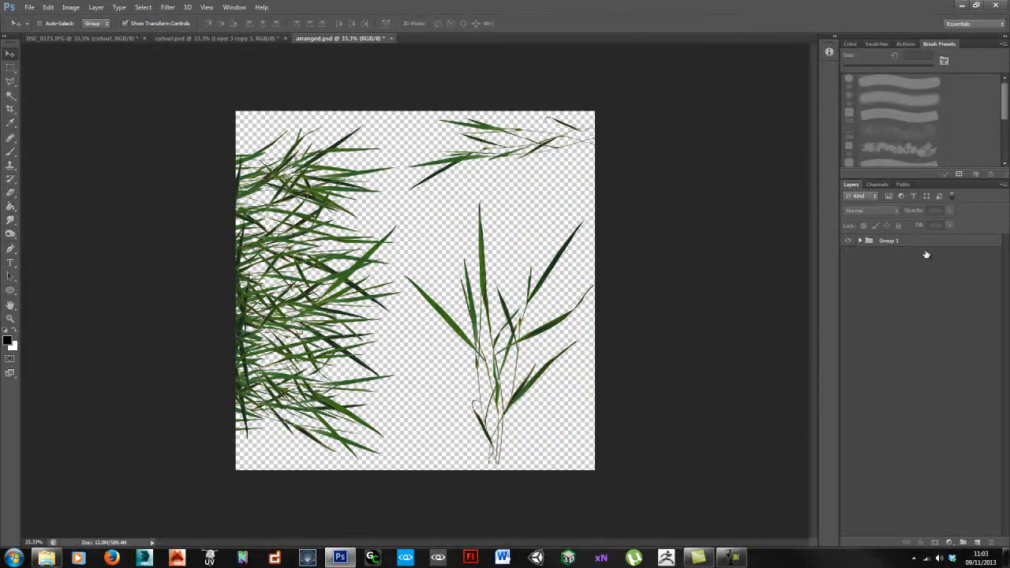
{"action": "right_click", "coordinate": [903, 245]}
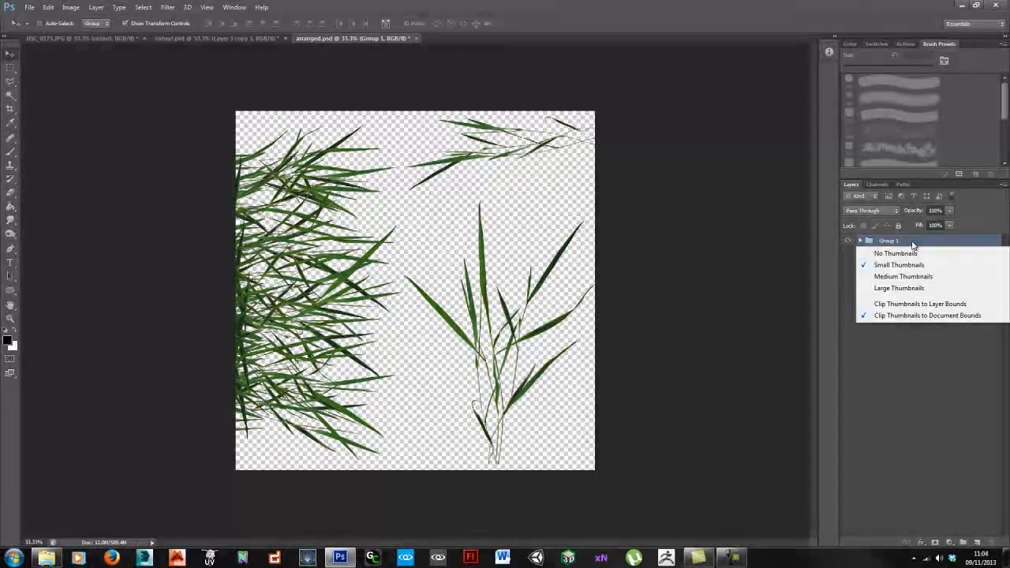
{"action": "left_click", "coordinate": [912, 241]}
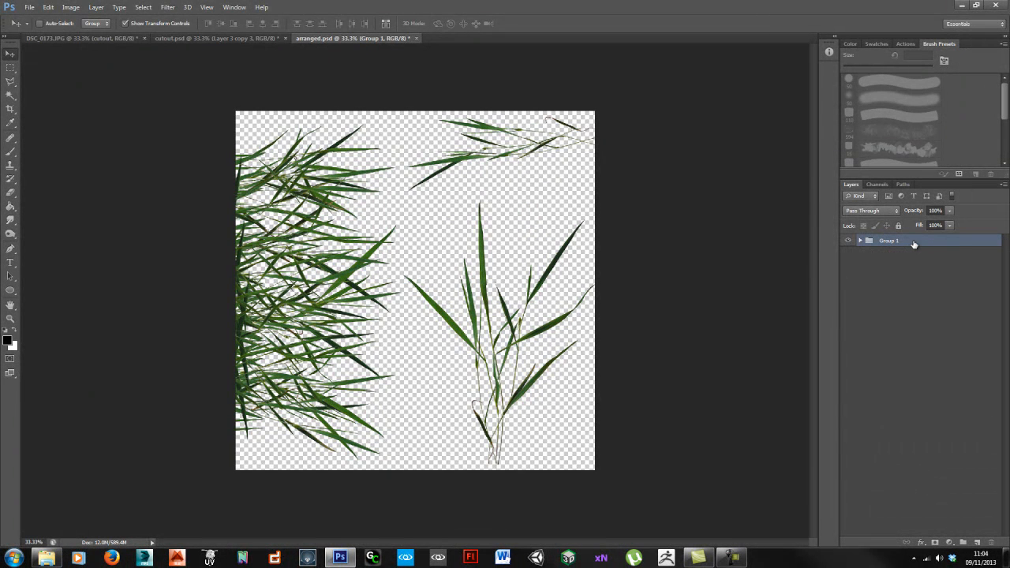
{"action": "key", "text": "ctrl+j"}
{"action": "right_click", "coordinate": [915, 243]}
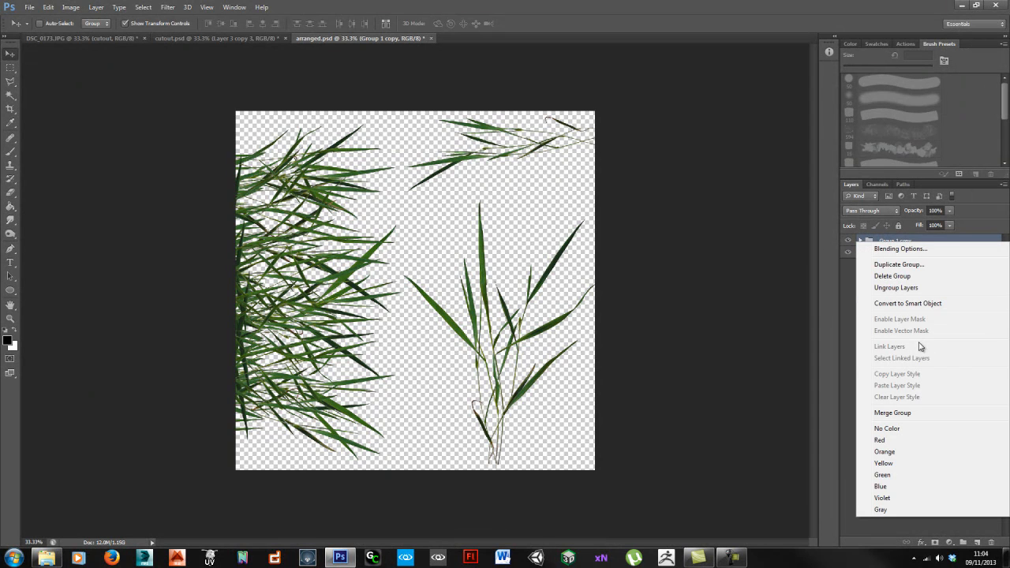
{"action": "left_click", "coordinate": [921, 411]}
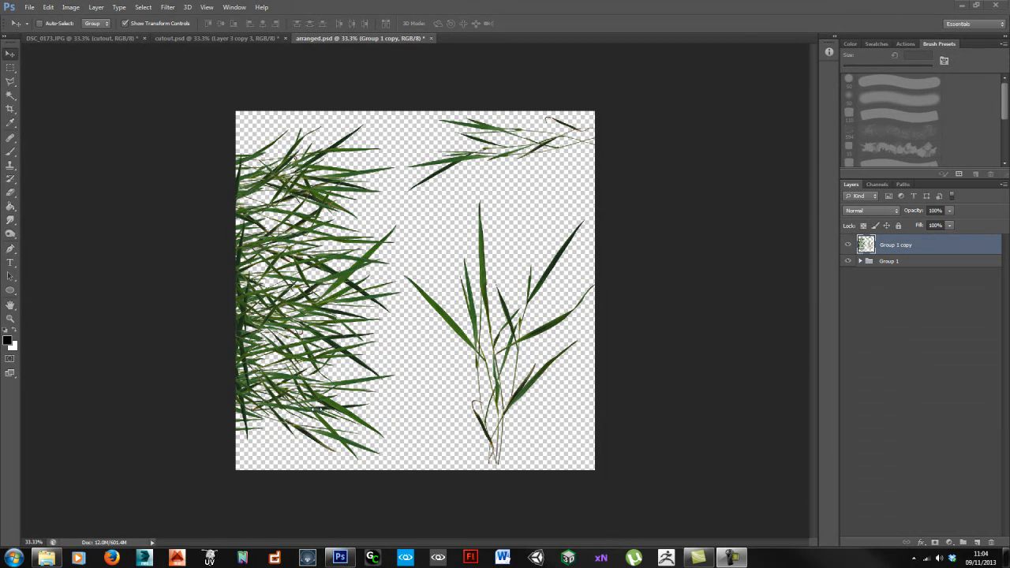
Step: Select the left half and stretch the grass strip to about 106% height
{"action": "left_click", "coordinate": [220, 102]}
{"action": "key", "text": "m"}
{"action": "left_click_drag", "start_coordinate": [221, 105], "coordinate": [403, 476]}
{"action": "key", "text": "ctrl+t"}
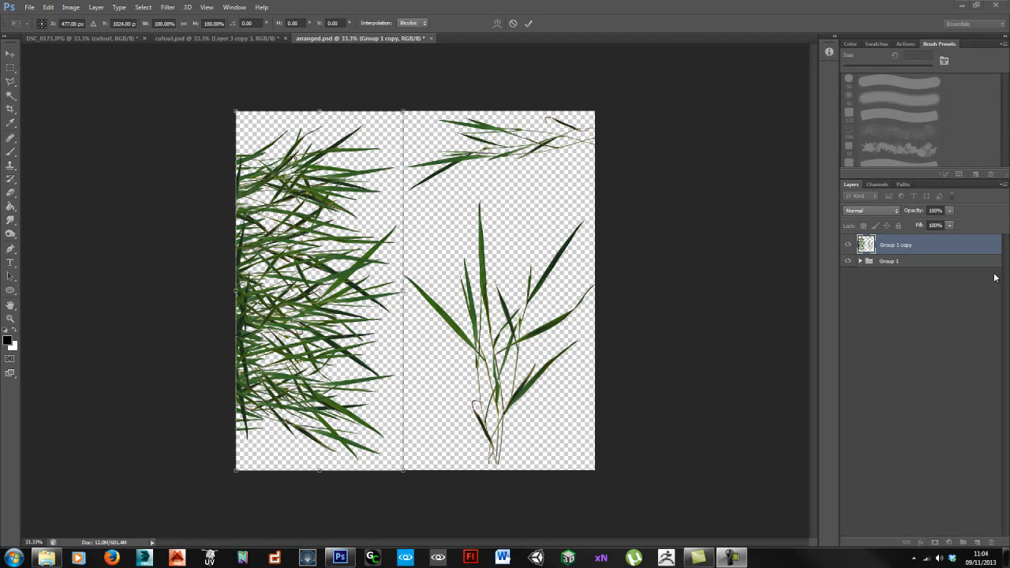
{"action": "left_click", "coordinate": [846, 261]}
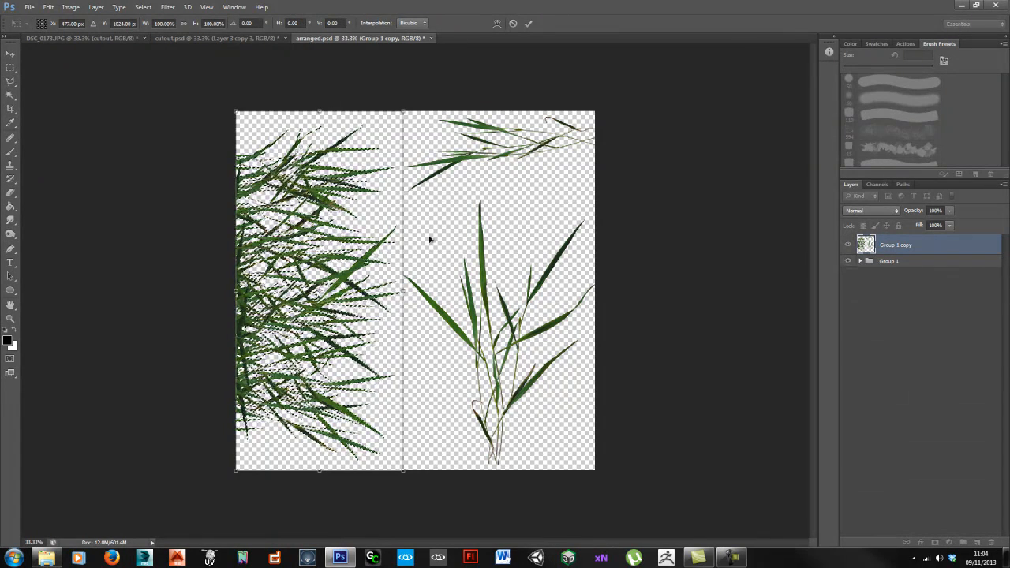
{"action": "left_click_drag", "start_coordinate": [319, 110], "coordinate": [319, 98]}
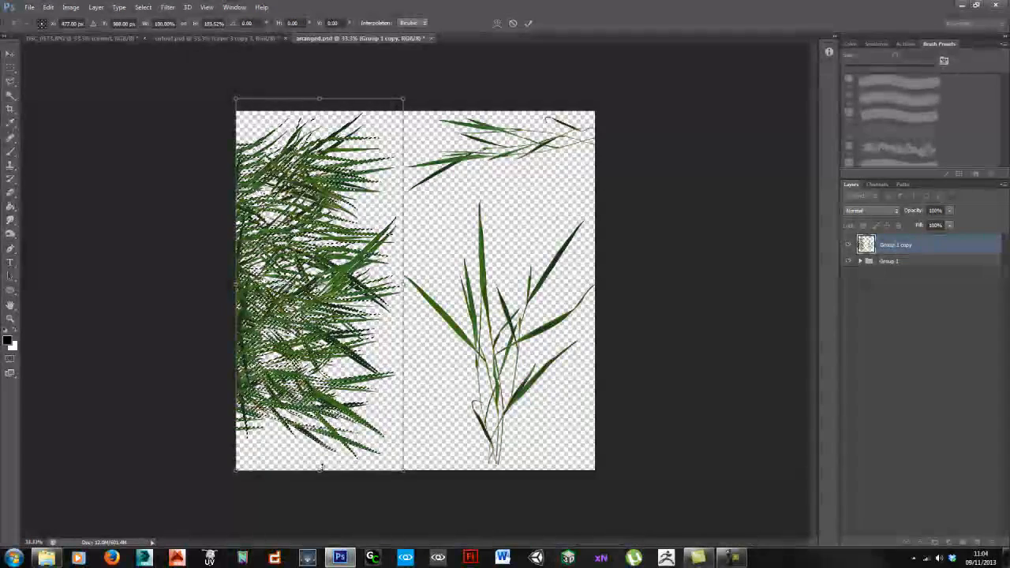
{"action": "left_click_drag", "start_coordinate": [320, 470], "coordinate": [319, 479]}
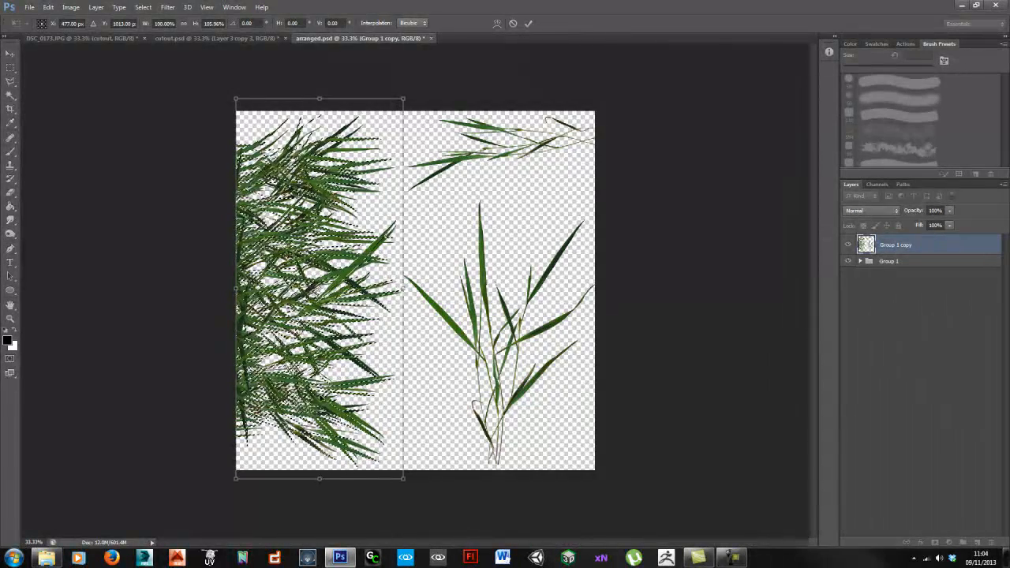
{"action": "key", "text": "Return"}
Step: Hide Group 1, drop the marquee, and load the Group 1 copy's transparency as a selection
{"action": "left_click", "coordinate": [848, 261]}
{"action": "key", "text": "Return"}
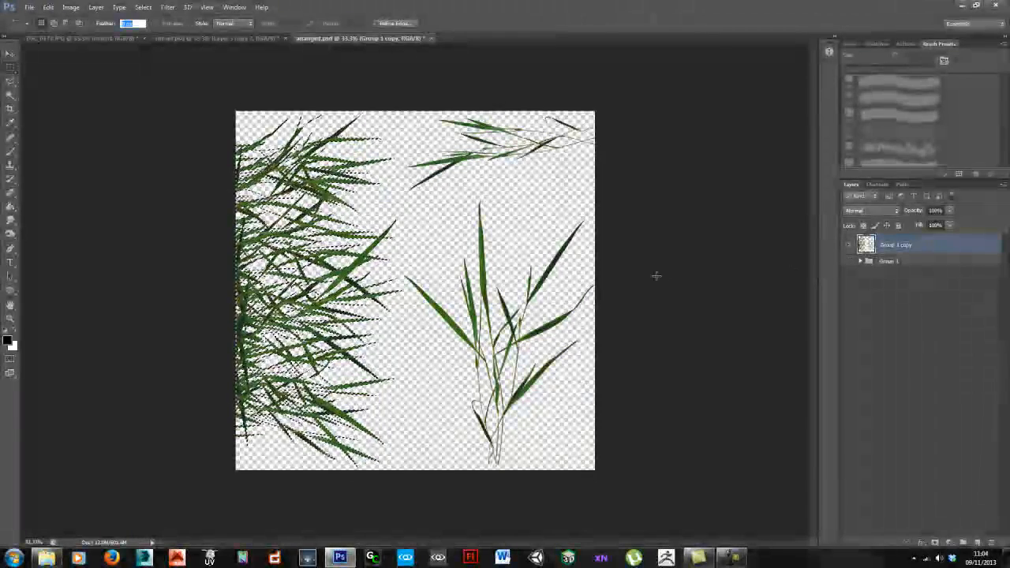
{"action": "key", "text": "ctrl+d"}
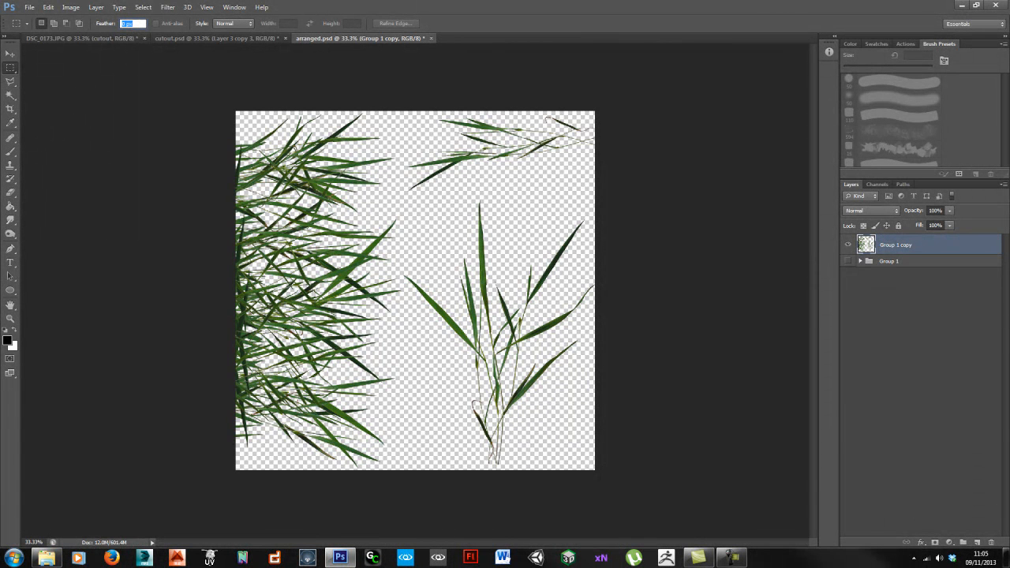
{"action": "key", "text": "F10"}
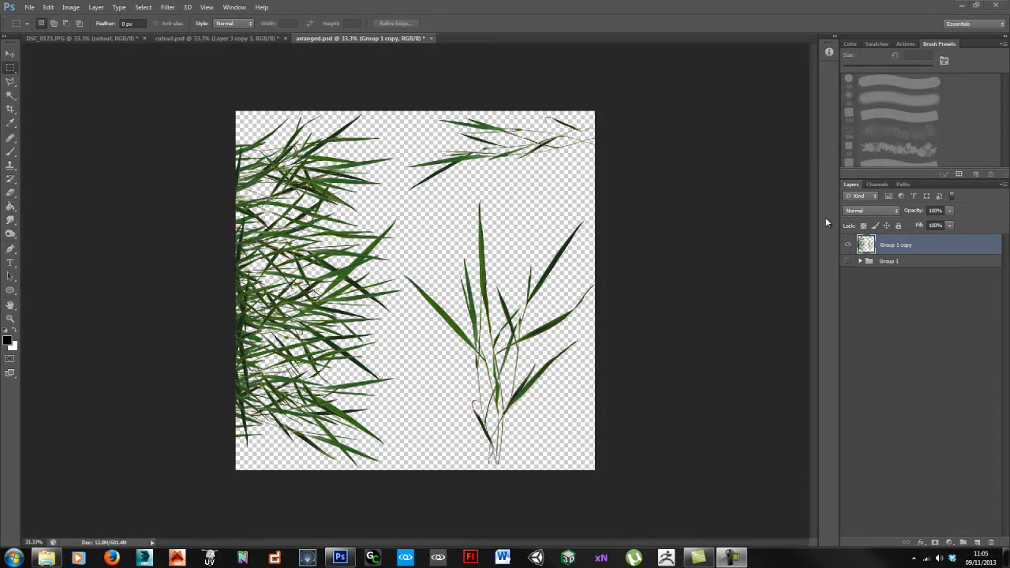
{"action": "left_click", "coordinate": [865, 244]}
{"action": "left_click", "coordinate": [865, 245], "text": "ctrl"}
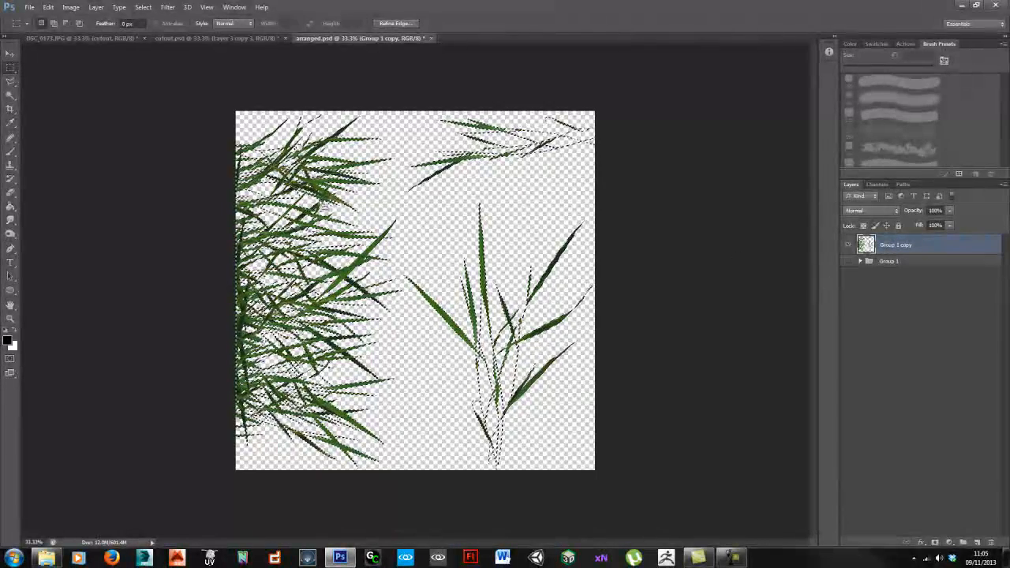
Step: Add an Alpha 1 channel and paint the selected grass white on it
{"action": "left_click", "coordinate": [877, 184]}
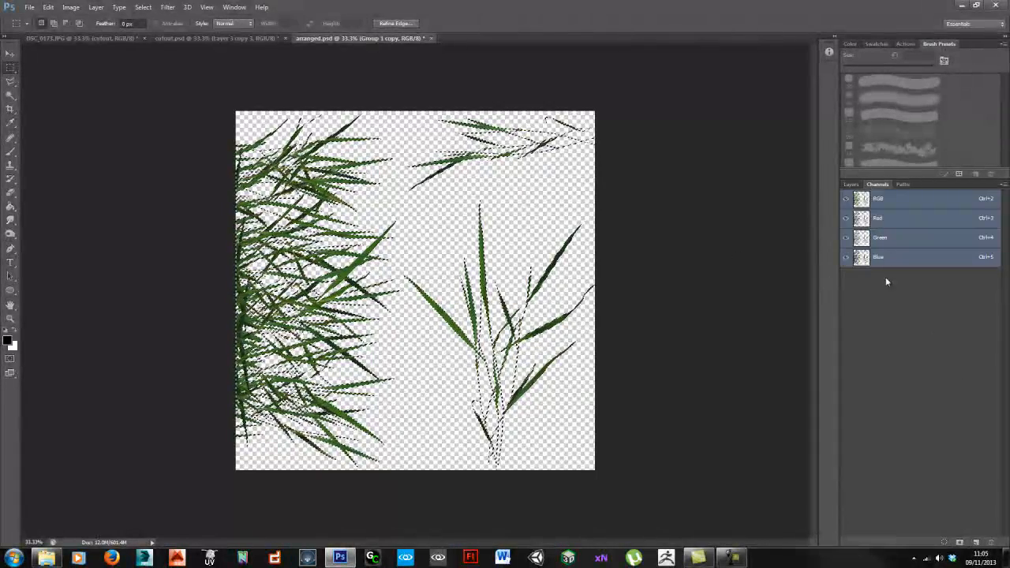
{"action": "left_click", "coordinate": [976, 542]}
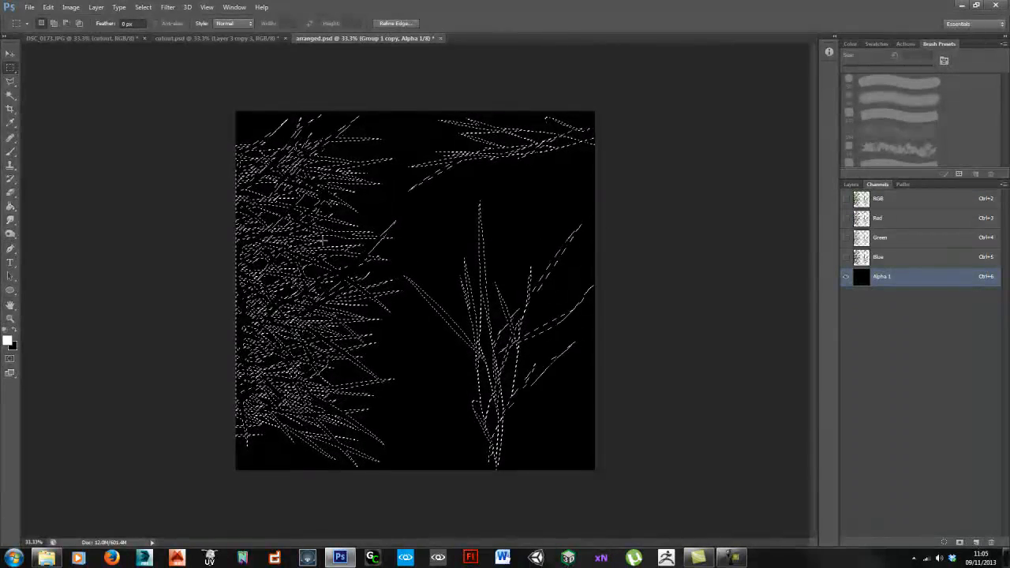
{"action": "key", "text": "b"}
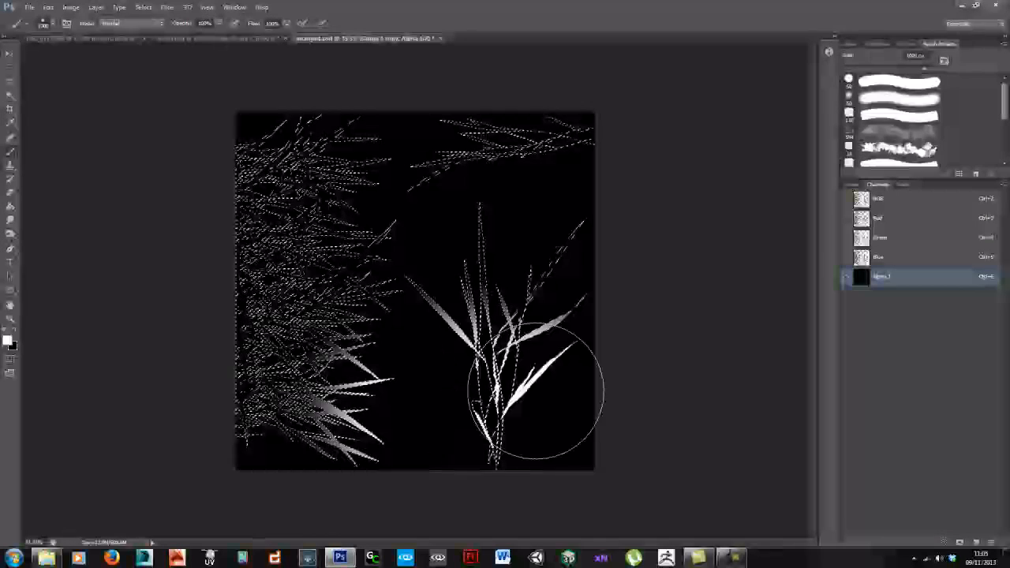
{"action": "mouse_move", "coordinate": [536, 391]}
{"action": "left_mouse_down"}
{"action": "mouse_move", "coordinate": [428, 260]}
{"action": "mouse_move", "coordinate": [176, 225]}
{"action": "mouse_move", "coordinate": [275, 158]}
{"action": "mouse_move", "coordinate": [340, 160]}
{"action": "left_mouse_up"}
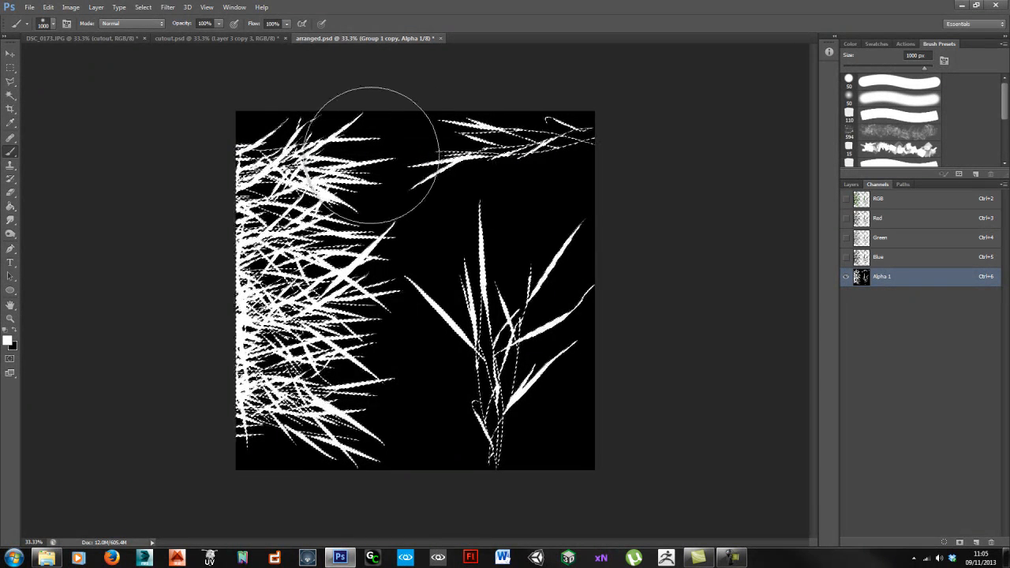
Step: Enlarge the brush to 1400 px, show RGB, hide Alpha 1, return to Layers and deselect
{"action": "key", "text": "bracketright"}
{"action": "key", "text": "bracketright"}
{"action": "key", "text": "bracketright"}
{"action": "key", "text": "grave"}
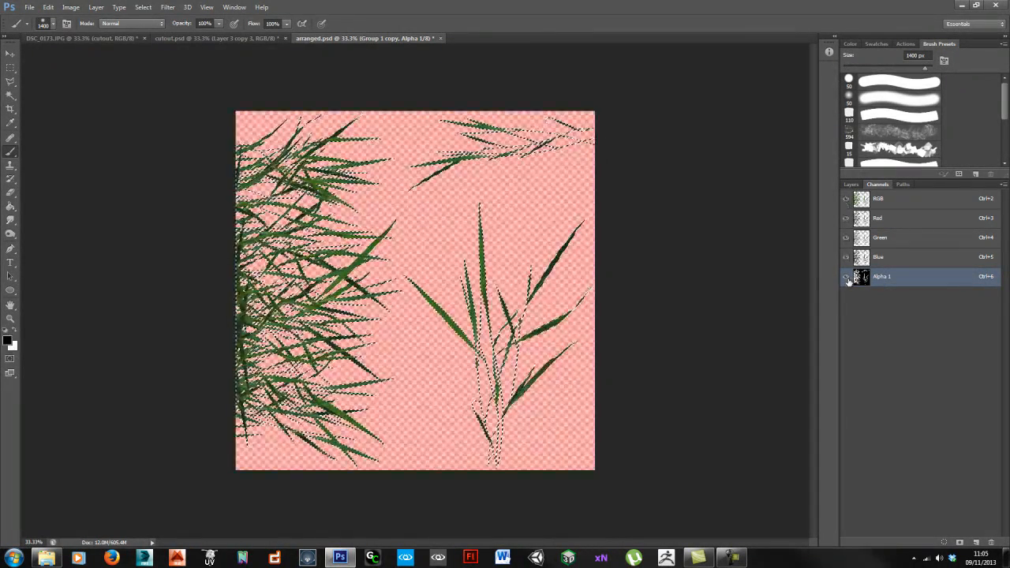
{"action": "left_click", "coordinate": [846, 277]}
{"action": "left_click", "coordinate": [850, 183]}
{"action": "key", "text": "ctrl+d"}
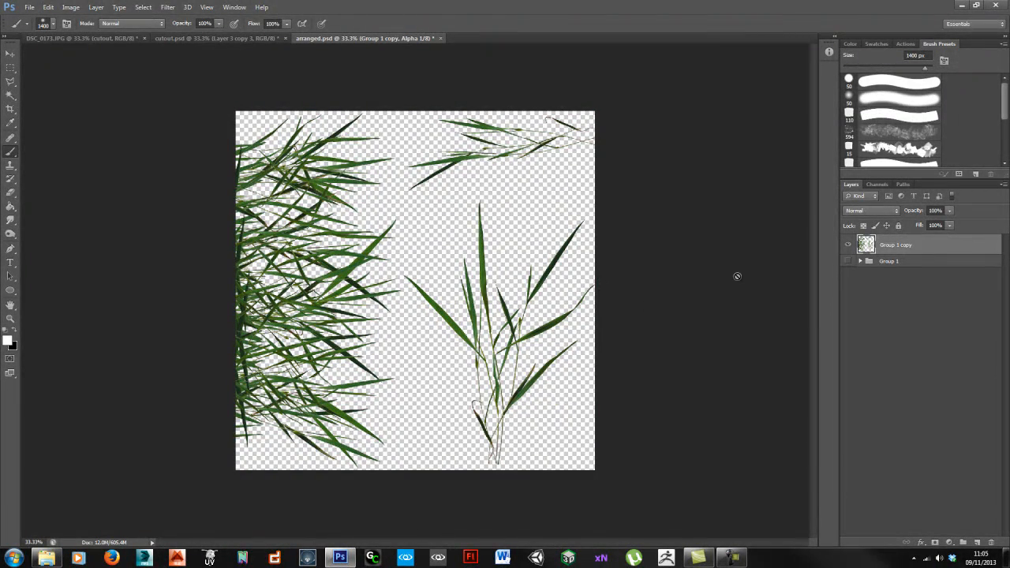
Step: Duplicate the merged grass layer and apply a 6.4-pixel Gaussian Blur to the copy
{"action": "key", "text": "ctrl+j"}
{"action": "left_click", "coordinate": [926, 270]}
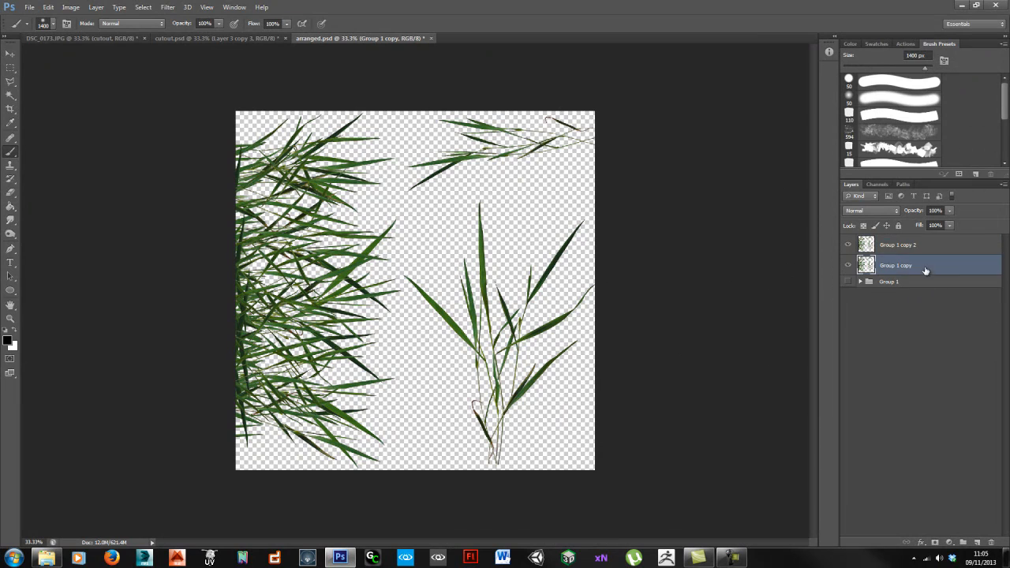
{"action": "key", "text": "v"}
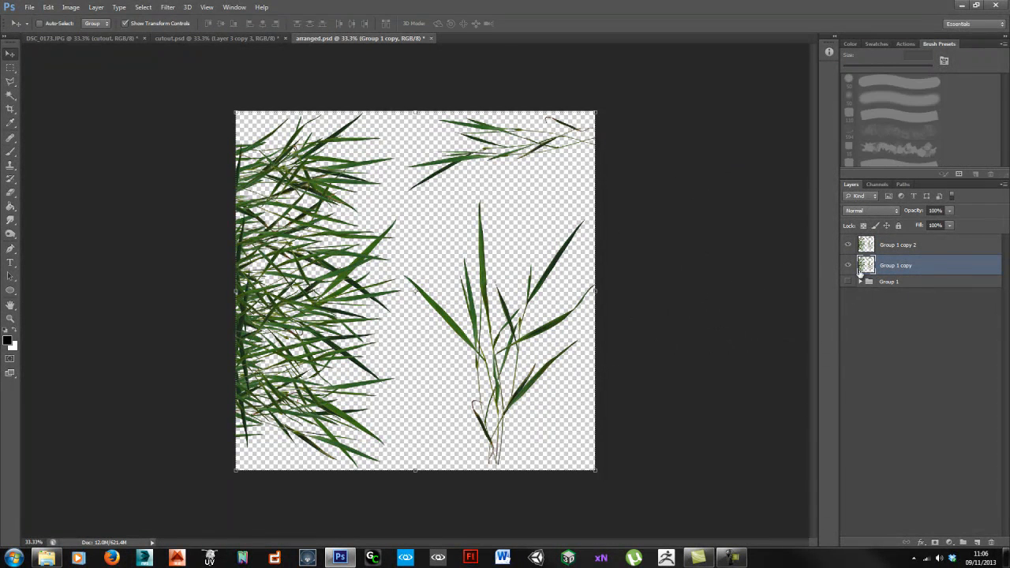
{"action": "left_click", "coordinate": [167, 7]}
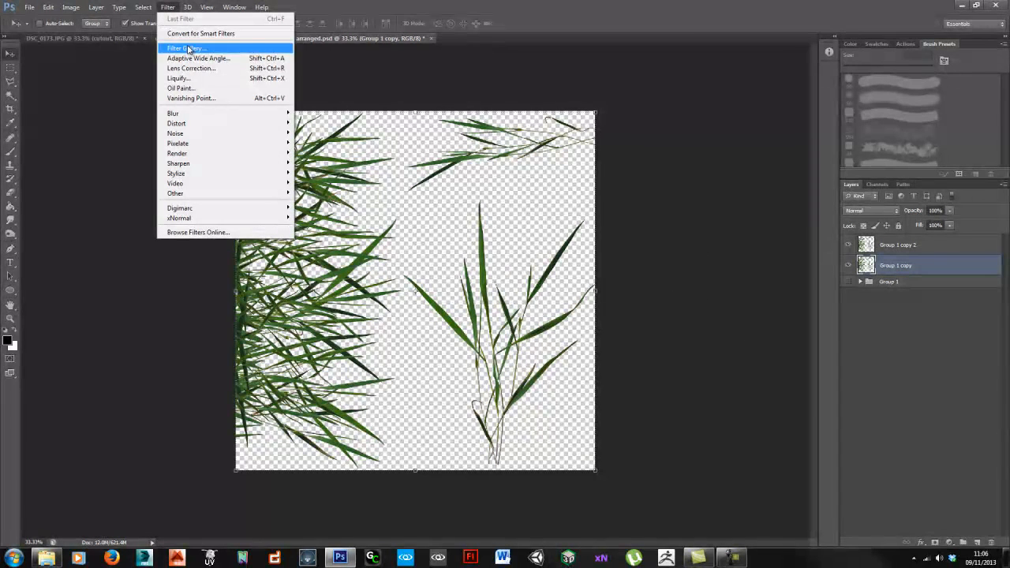
{"action": "mouse_move", "coordinate": [197, 117]}
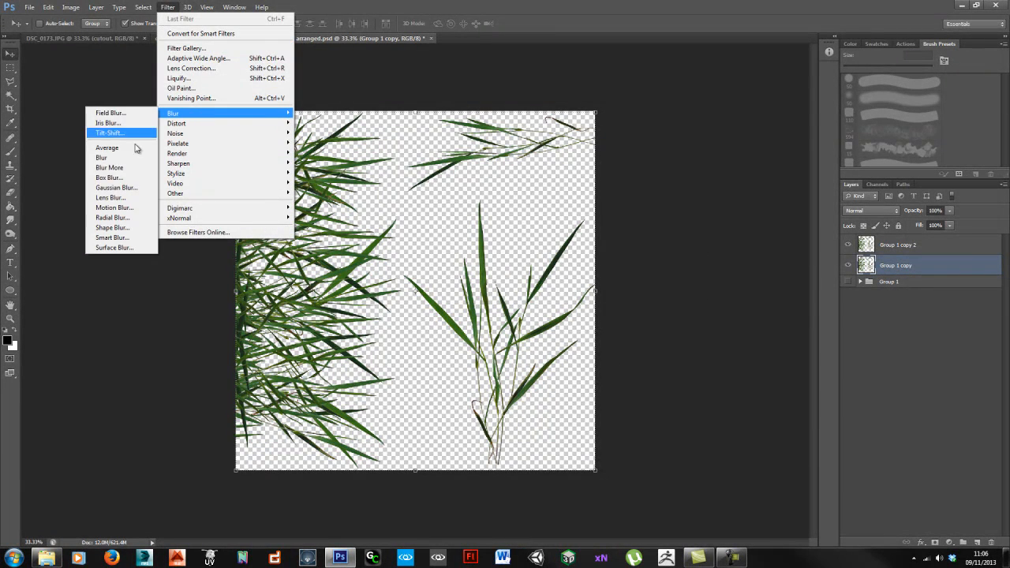
{"action": "left_click", "coordinate": [131, 190]}
{"action": "mouse_move", "coordinate": [426, 342]}
{"action": "left_mouse_down"}
{"action": "mouse_move", "coordinate": [404, 344]}
{"action": "mouse_move", "coordinate": [414, 345]}
{"action": "left_mouse_up"}
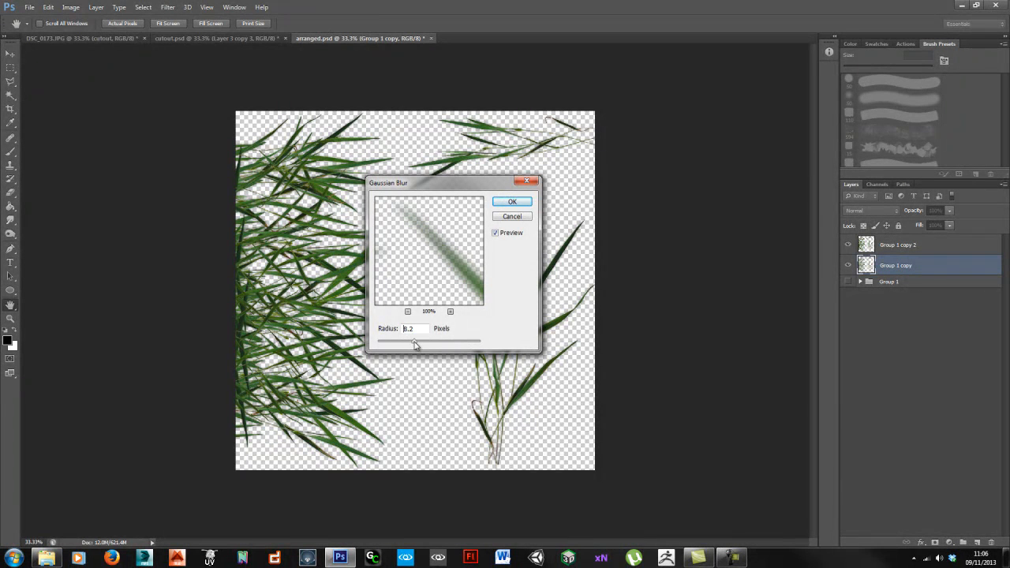
{"action": "left_click", "coordinate": [511, 203]}
Step: Hide Group 1 copy 2, stack many blurred duplicates, and merge them into one layer
{"action": "key", "text": "v"}
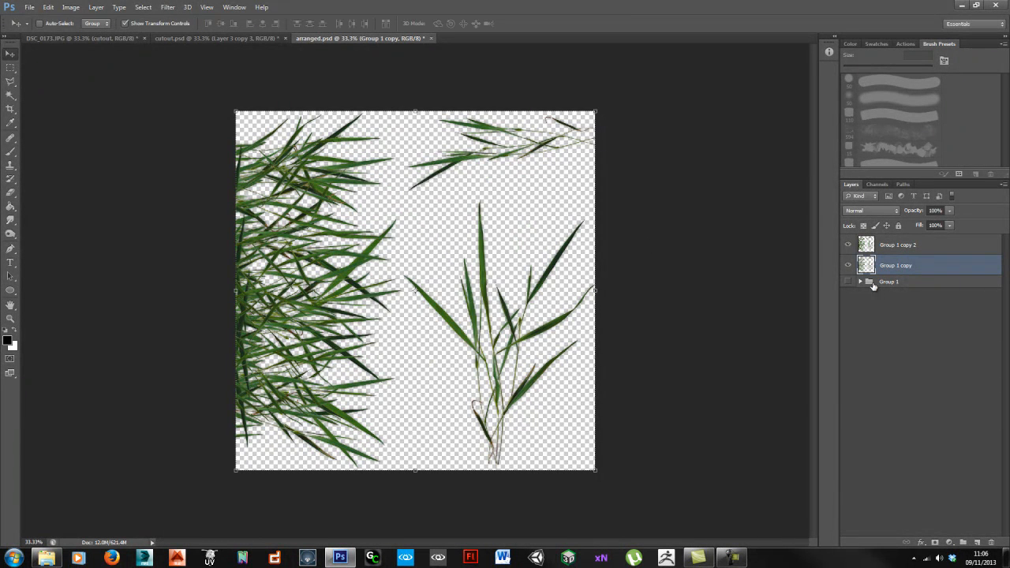
{"action": "left_click", "coordinate": [847, 247]}
{"action": "key", "text": "ctrl+j"}
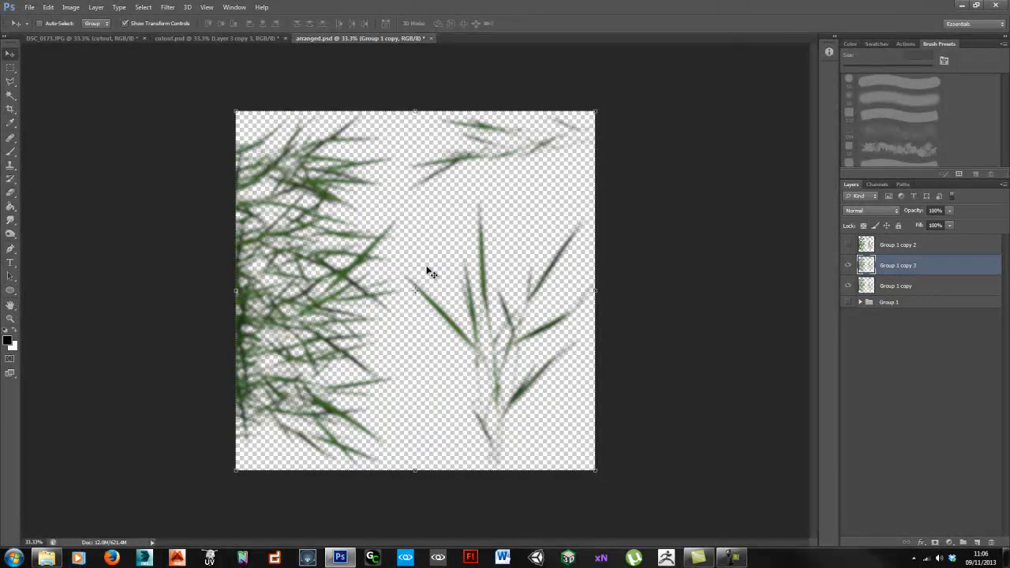
{"action": "key", "text": "ctrl+j"}
{"action": "key", "text": "ctrl+j"}
{"action": "key", "text": "ctrl+j"}
{"action": "key", "text": "ctrl+j"}
{"action": "key", "text": "ctrl+j"}
{"action": "key", "text": "ctrl+j"}
{"action": "key", "text": "ctrl+j"}
{"action": "key", "text": "ctrl+j"}
{"action": "key", "text": "ctrl+j"}
{"action": "key", "text": "ctrl+j"}
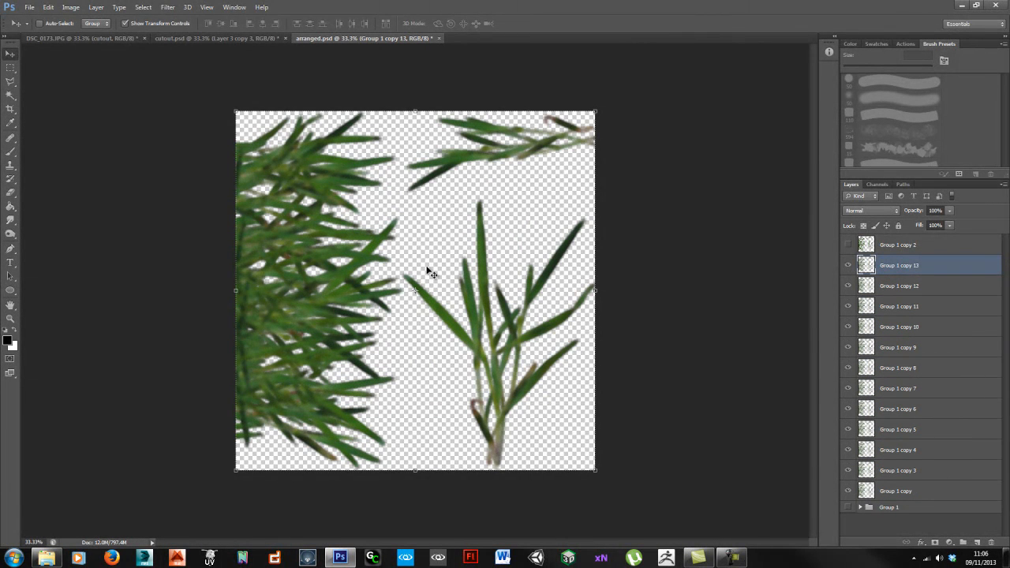
{"action": "key", "text": "ctrl+j"}
{"action": "key", "text": "ctrl+j"}
{"action": "key", "text": "ctrl+j"}
{"action": "key", "text": "ctrl+j"}
{"action": "key", "text": "ctrl+j"}
{"action": "key", "text": "ctrl+j"}
{"action": "key", "text": "ctrl+j"}
{"action": "key", "text": "ctrl+j"}
{"action": "key", "text": "ctrl+j"}
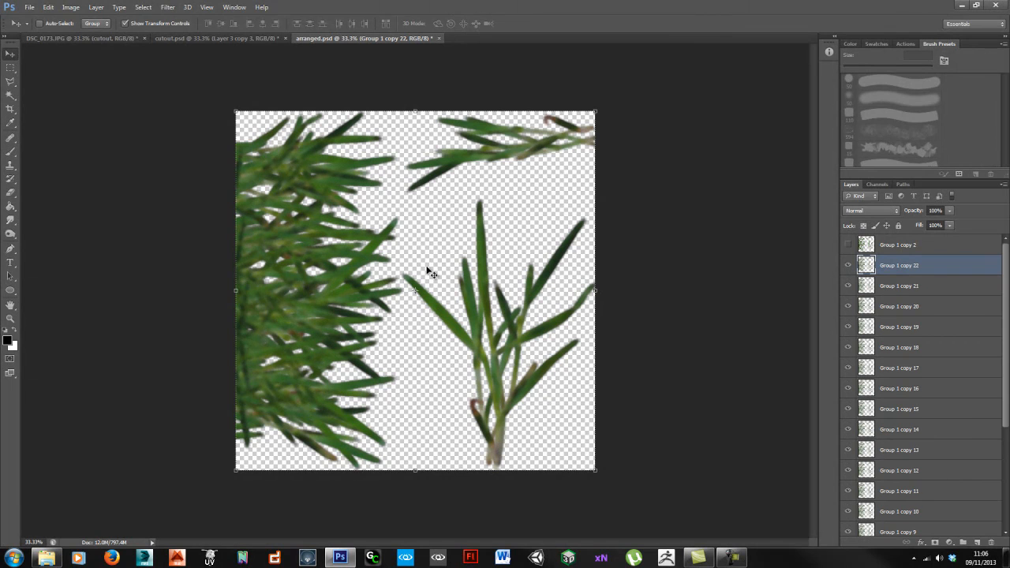
{"action": "left_click_drag", "start_coordinate": [1002, 288], "coordinate": [1003, 386]}
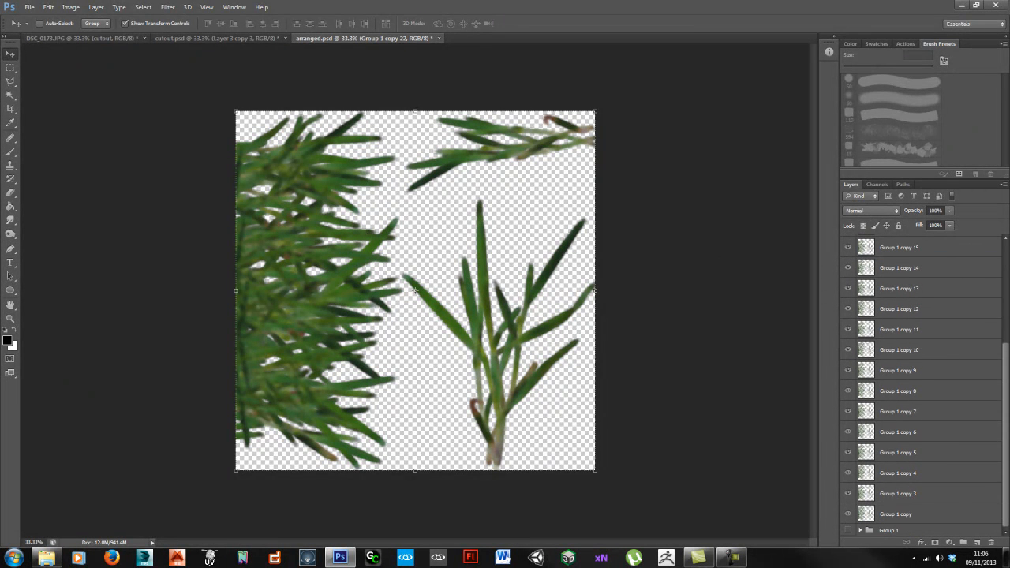
{"action": "left_click", "coordinate": [914, 512], "text": "shift"}
{"action": "right_click", "coordinate": [914, 512]}
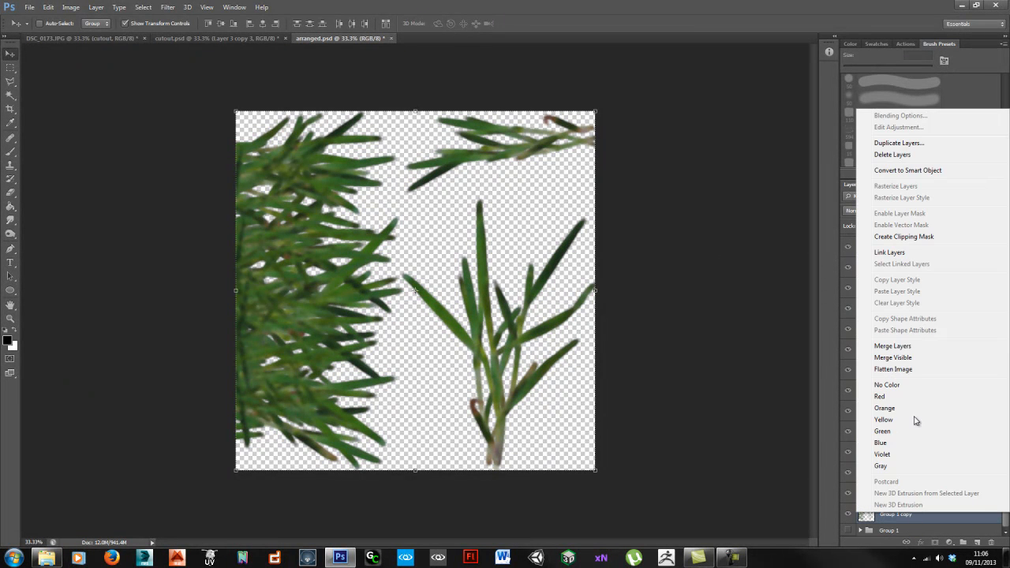
{"action": "left_click", "coordinate": [909, 347]}
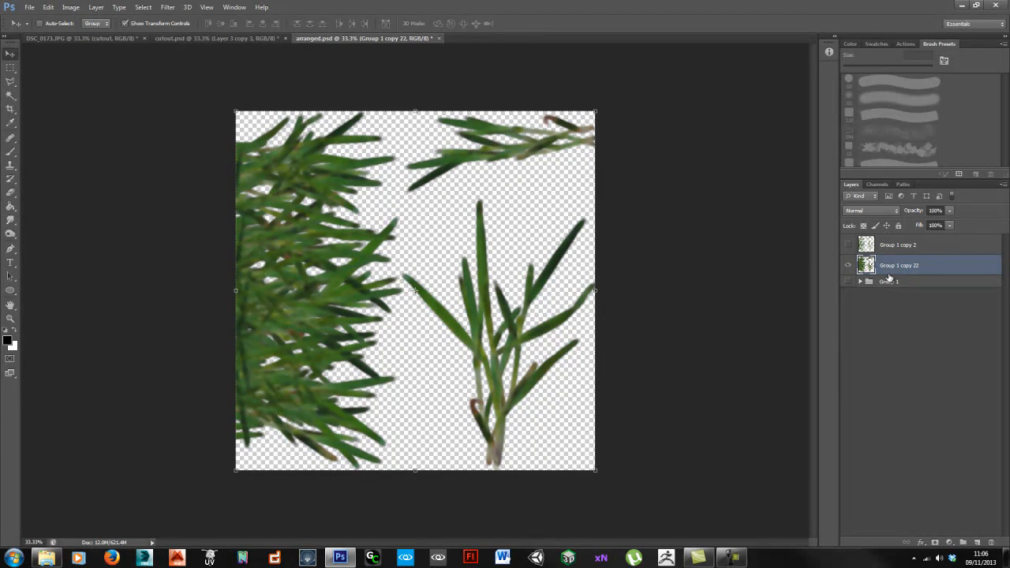
Step: Apply a 197.4-pixel Gaussian Blur to the merged grass layer Group 1 copy 22
{"action": "left_click", "coordinate": [899, 286]}
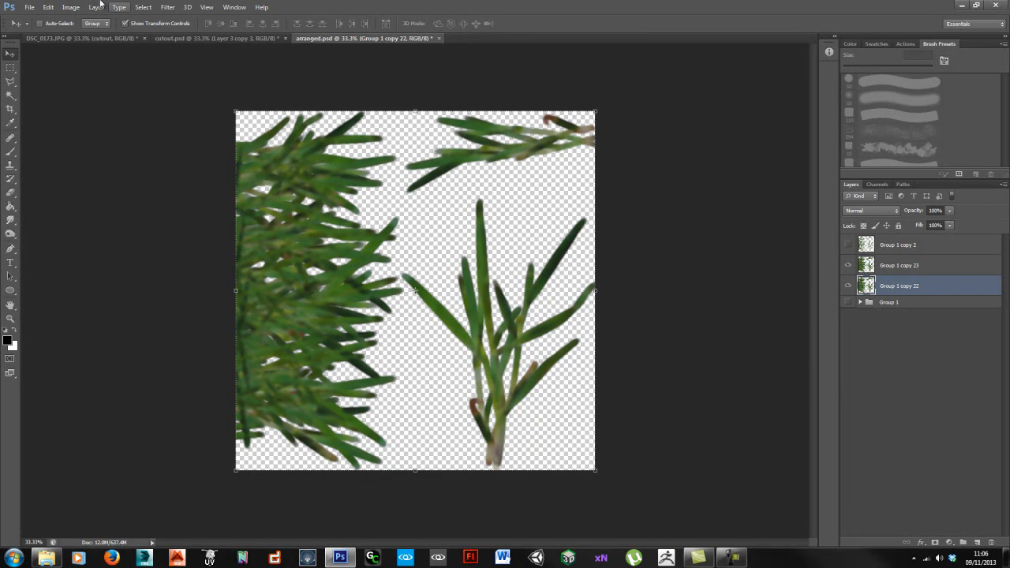
{"action": "left_click", "coordinate": [168, 7]}
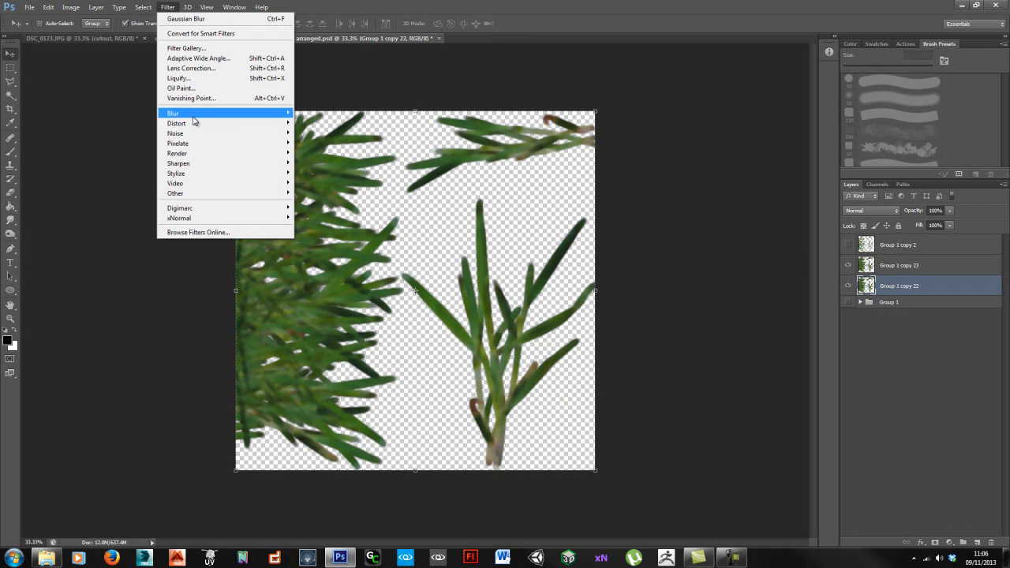
{"action": "mouse_move", "coordinate": [195, 115]}
{"action": "left_click", "coordinate": [129, 189]}
{"action": "left_click_drag", "start_coordinate": [416, 343], "coordinate": [459, 346]}
{"action": "left_click", "coordinate": [511, 203]}
Step: Duplicate the blurred layer about twenty times and merge the copies into one layer
{"action": "key", "text": "v"}
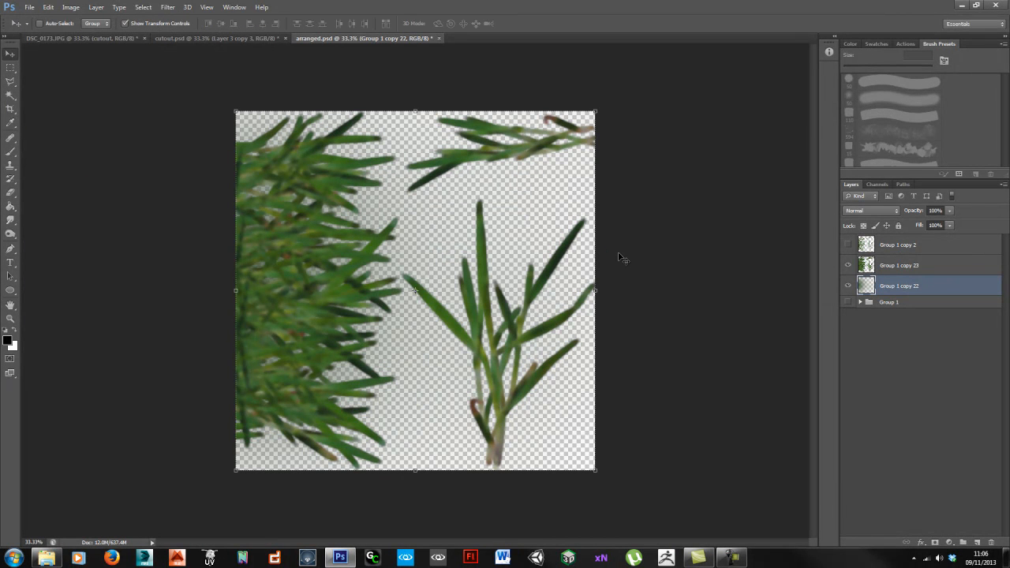
{"action": "key", "text": "ctrl+j"}
{"action": "key", "text": "ctrl+j"}
{"action": "key", "text": "ctrl+j"}
{"action": "key", "text": "ctrl+j"}
{"action": "key", "text": "ctrl+j"}
{"action": "key", "text": "ctrl+j"}
{"action": "key", "text": "ctrl+j"}
{"action": "key", "text": "ctrl+j"}
{"action": "key", "text": "ctrl+j"}
{"action": "key", "text": "ctrl+j"}
{"action": "key", "text": "ctrl+j"}
{"action": "key", "text": "ctrl+j"}
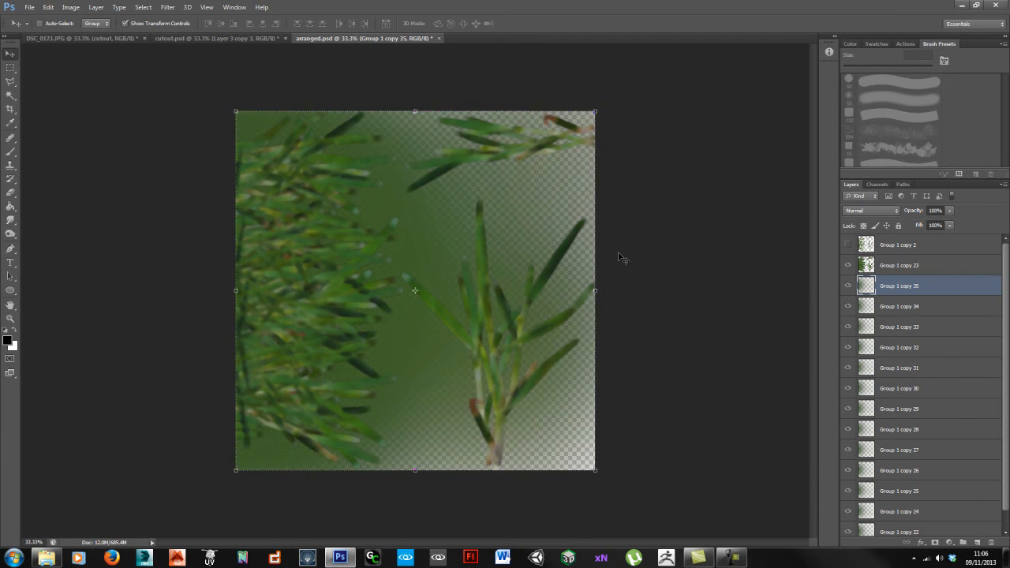
{"action": "key", "text": "ctrl+j"}
{"action": "key", "text": "ctrl+j"}
{"action": "key", "text": "ctrl+j"}
{"action": "key", "text": "ctrl+j"}
{"action": "key", "text": "ctrl+j"}
{"action": "key", "text": "ctrl+j"}
{"action": "key", "text": "ctrl+j"}
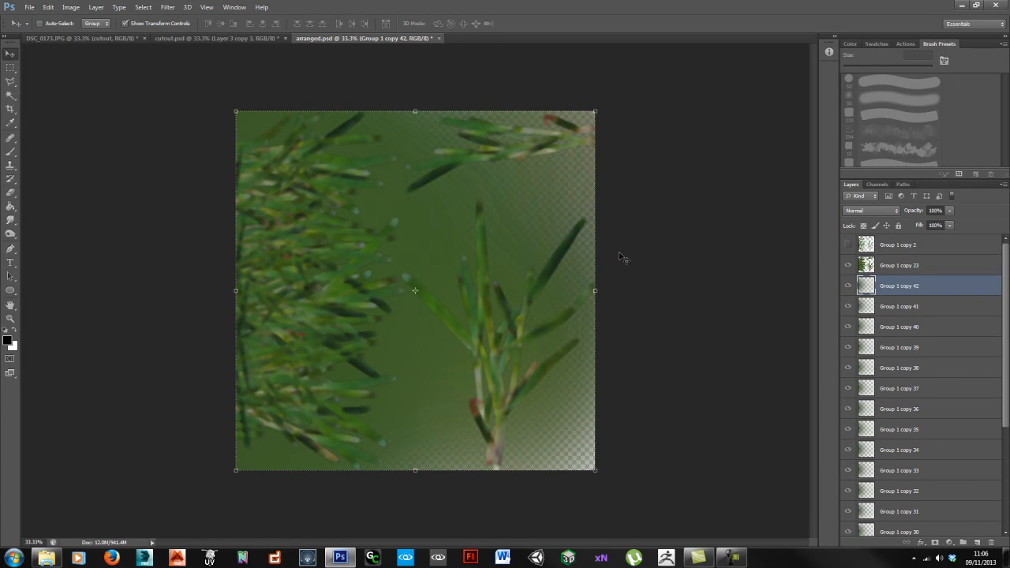
{"action": "left_click_drag", "start_coordinate": [1007, 306], "coordinate": [1006, 455]}
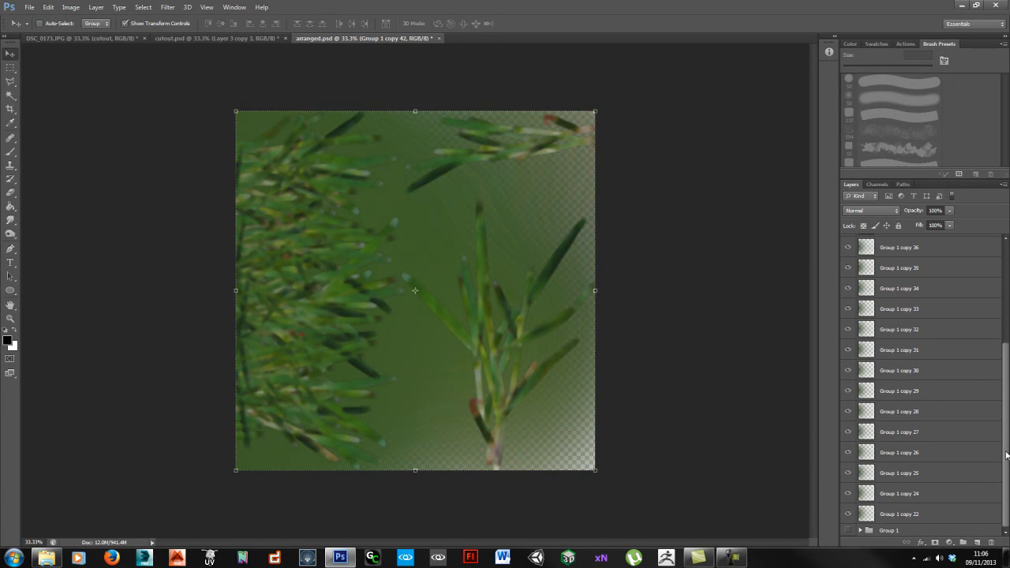
{"action": "left_click", "coordinate": [903, 514], "text": "shift"}
{"action": "right_click", "coordinate": [908, 513]}
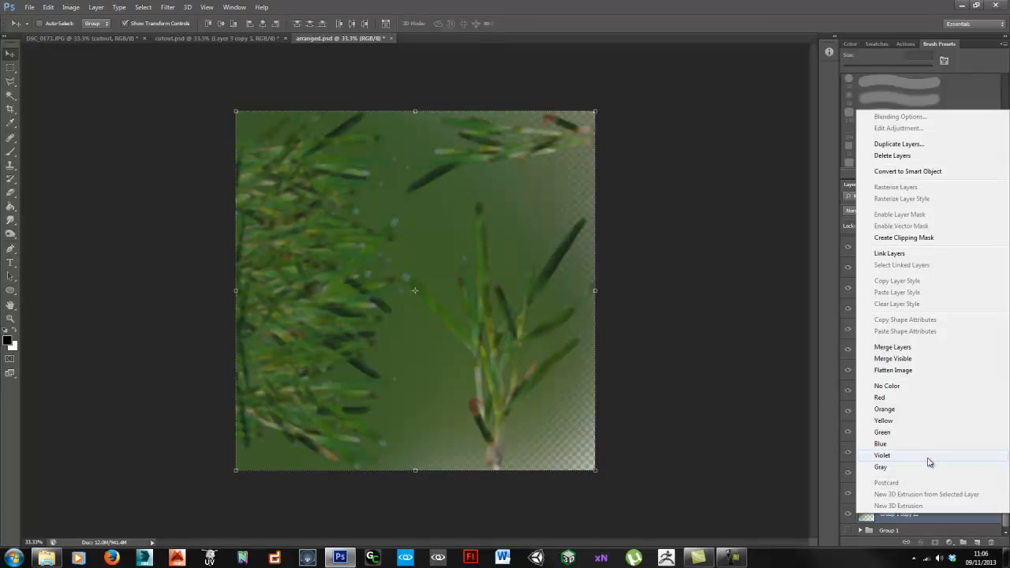
{"action": "left_click", "coordinate": [926, 347]}
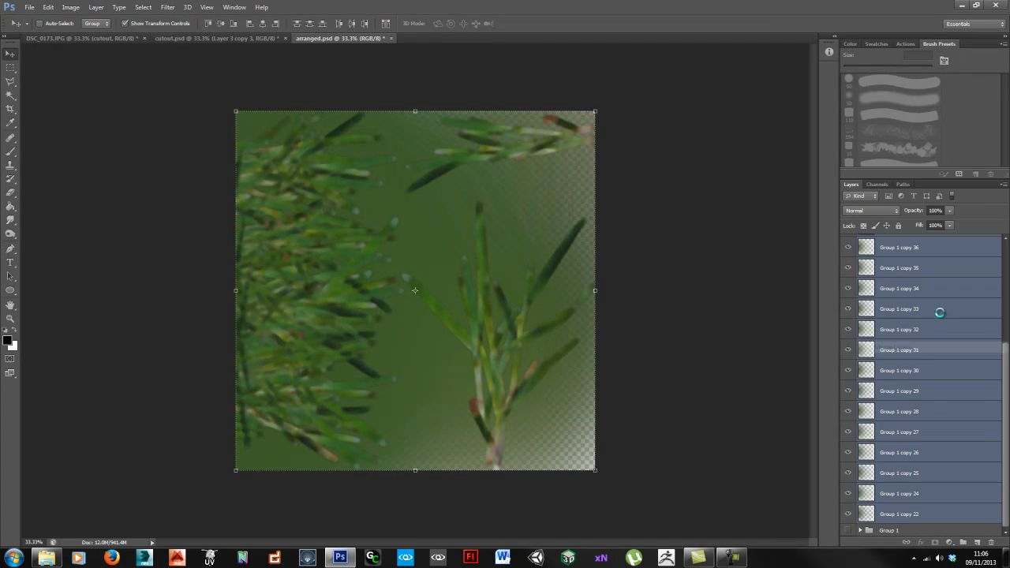
{"action": "left_click", "coordinate": [976, 542]}
Step: Fill a new Layer 6 beneath Group 1 copy 42 with grass green and reshow Group 1 copy 2
{"action": "left_click_drag", "start_coordinate": [928, 293], "coordinate": [931, 318]}
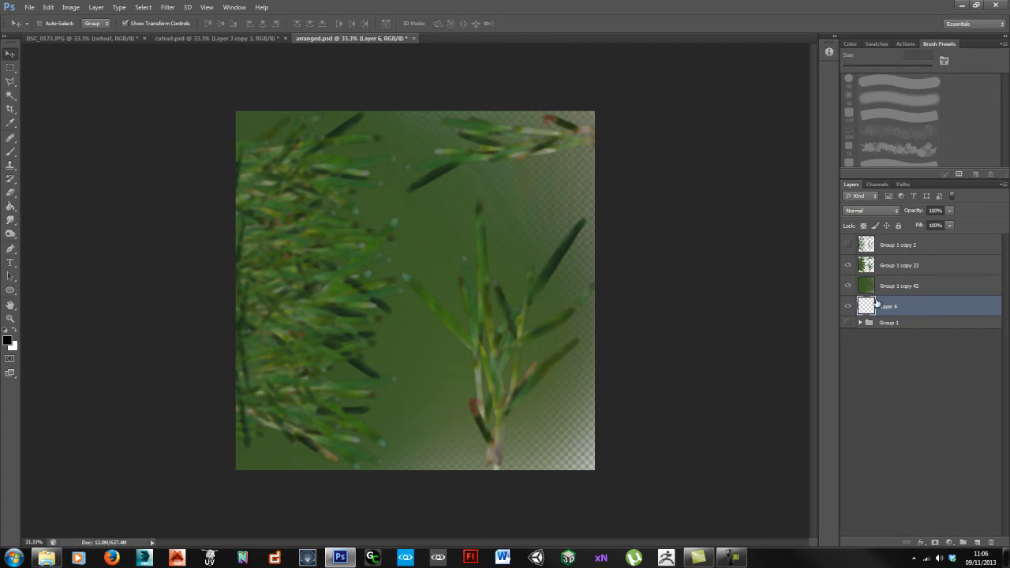
{"action": "key", "text": "f"}
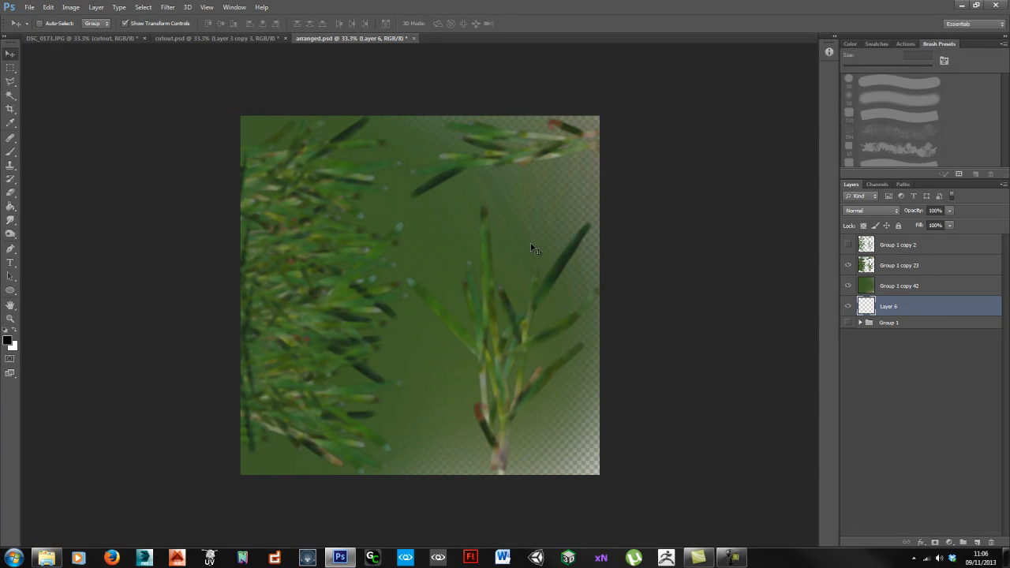
{"action": "key", "text": "f"}
{"action": "key", "text": "f"}
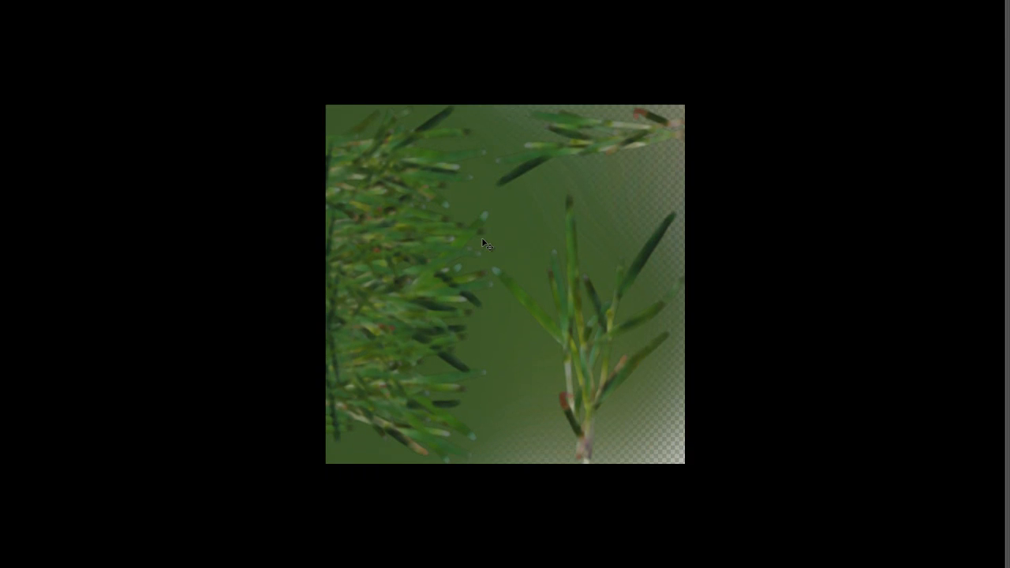
{"action": "key", "text": "g"}
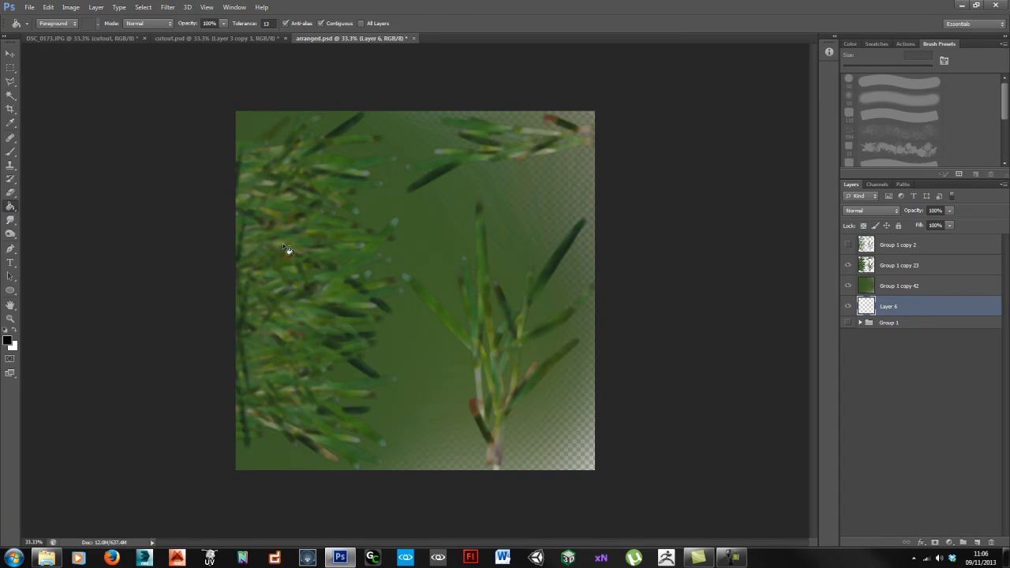
{"action": "left_click", "coordinate": [429, 254], "text": "alt"}
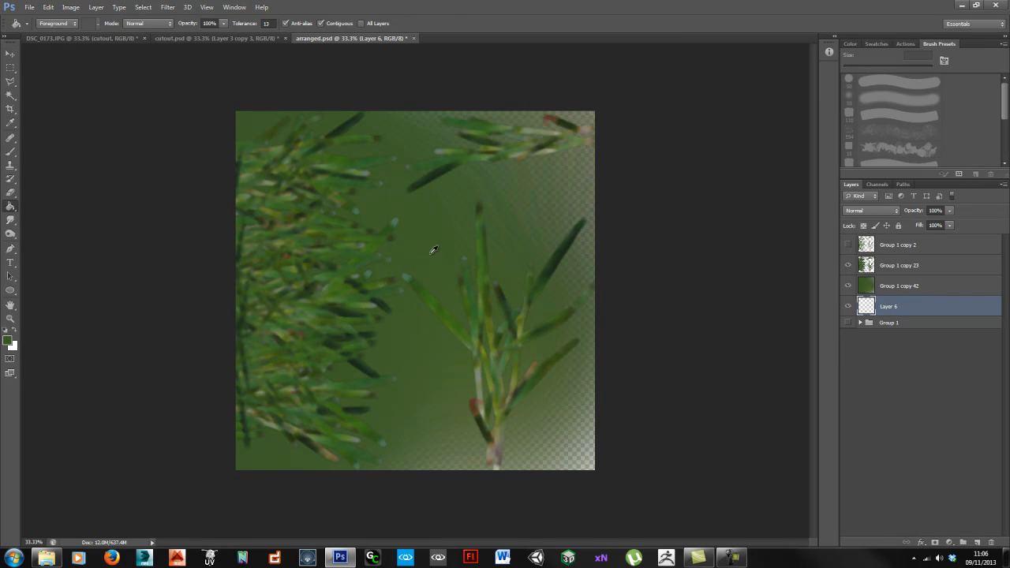
{"action": "left_click", "coordinate": [436, 231]}
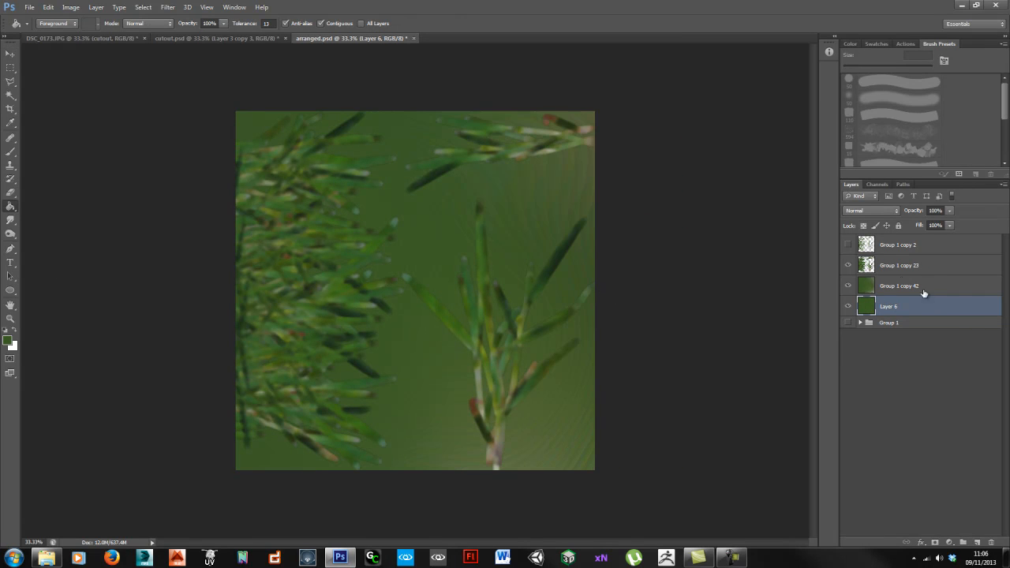
{"action": "left_click", "coordinate": [849, 246]}
Step: Inspect the blade edges, then zoom out step by step to about 33.3% to frame the sheet
{"action": "scroll", "coordinate": [352, 257], "scroll_direction": "up", "scroll_amount": 3, "text": "alt"}
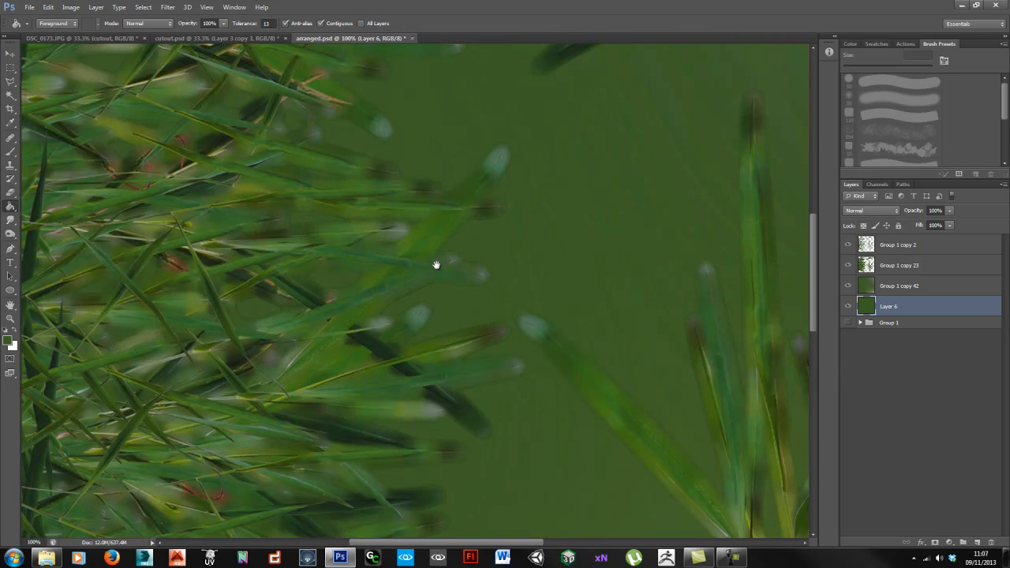
{"action": "scroll", "coordinate": [505, 205], "scroll_direction": "up", "scroll_amount": 1, "text": "alt"}
{"action": "left_click_drag", "start_coordinate": [529, 160], "coordinate": [498, 295]}
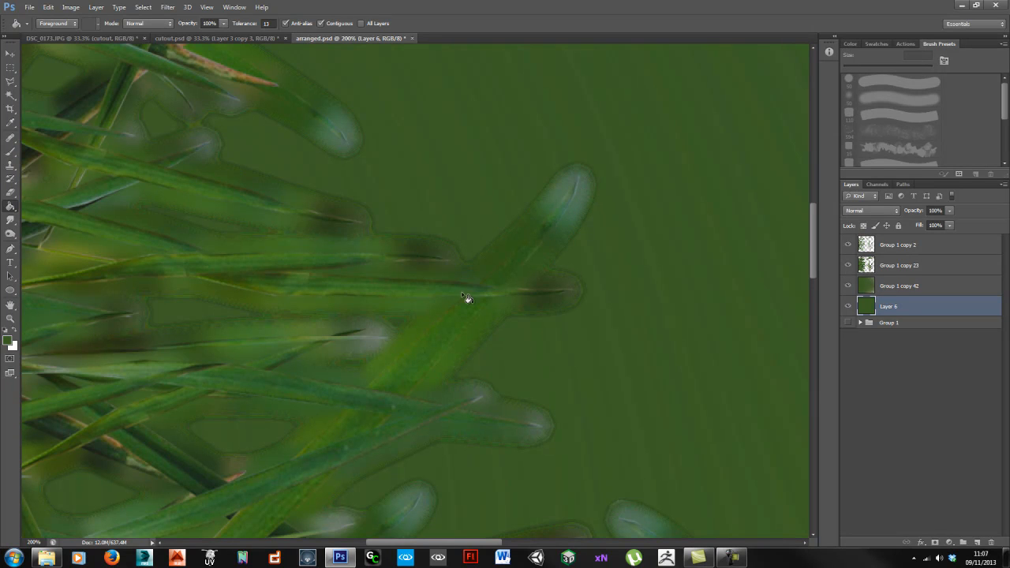
{"action": "key", "text": "ctrl+minus"}
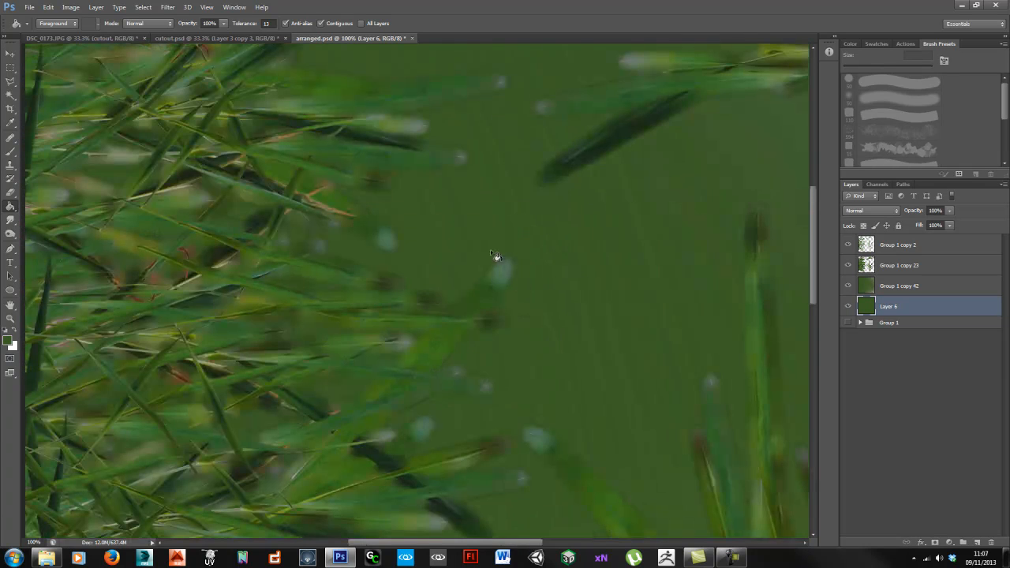
{"action": "key", "text": "ctrl+minus"}
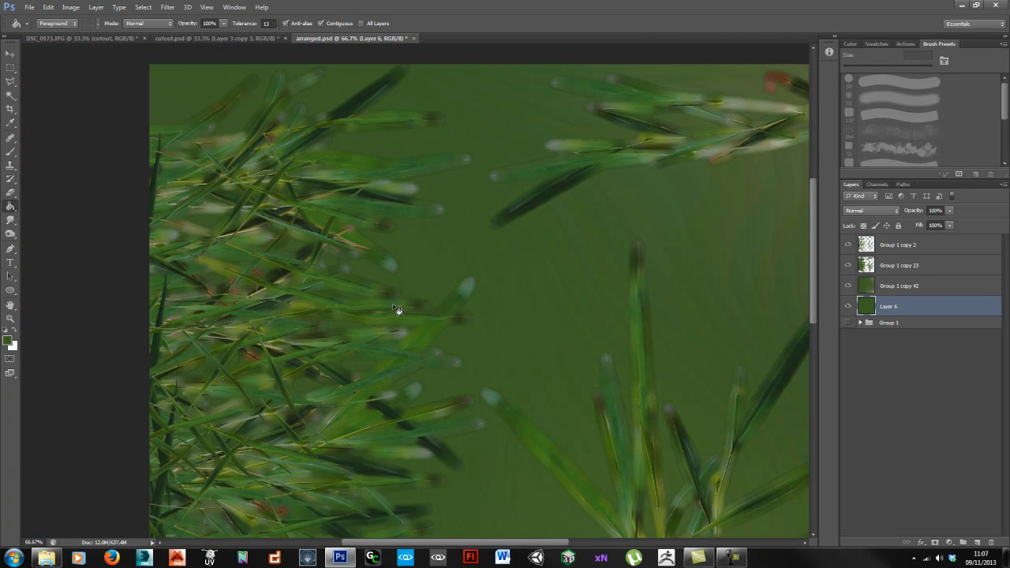
{"action": "key", "text": "ctrl+minus"}
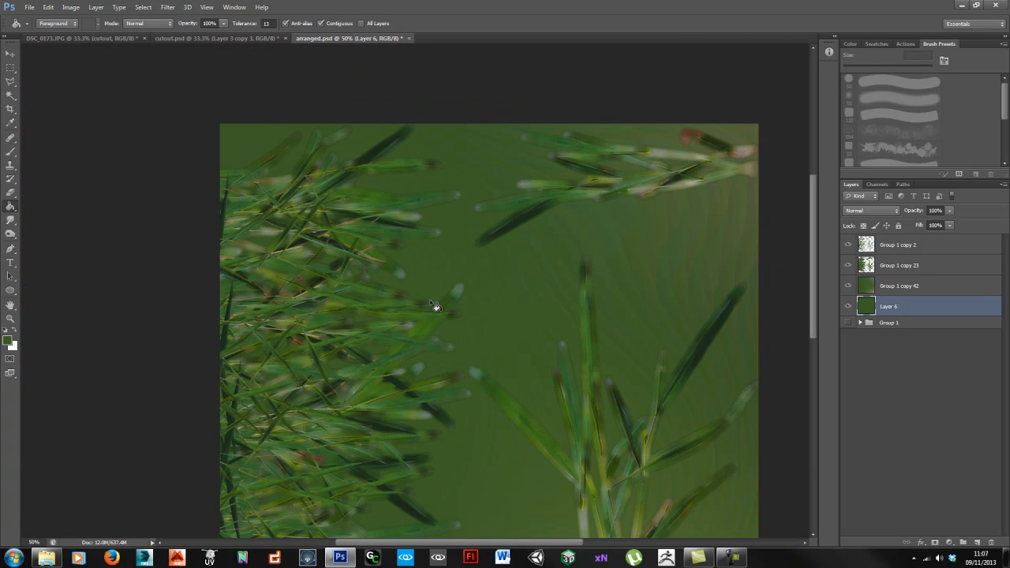
{"action": "left_click_drag", "start_coordinate": [478, 313], "coordinate": [447, 265]}
{"action": "key", "text": "ctrl+minus"}
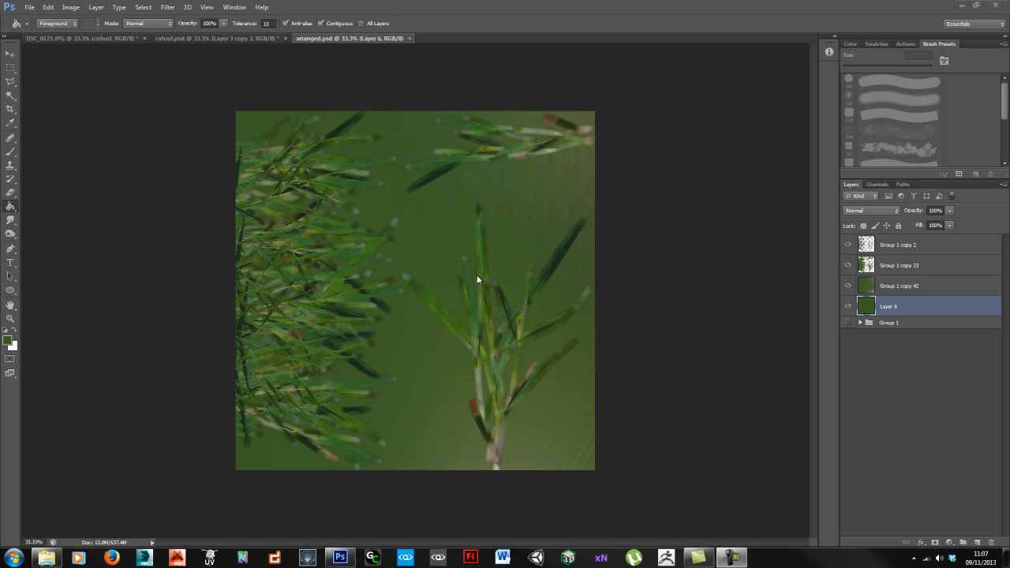
Step: In Save As, create a new folder named NewCrytifs
{"action": "key", "text": "alt"}
{"action": "key", "text": "f"}
{"action": "key", "text": "a"}
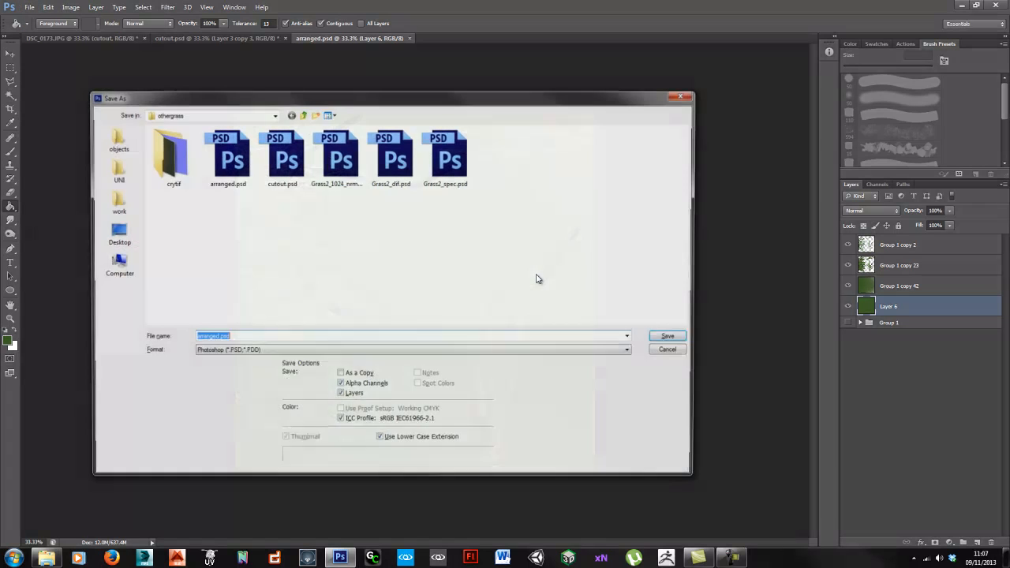
{"action": "right_click", "coordinate": [303, 263]}
{"action": "mouse_move", "coordinate": [264, 403]}
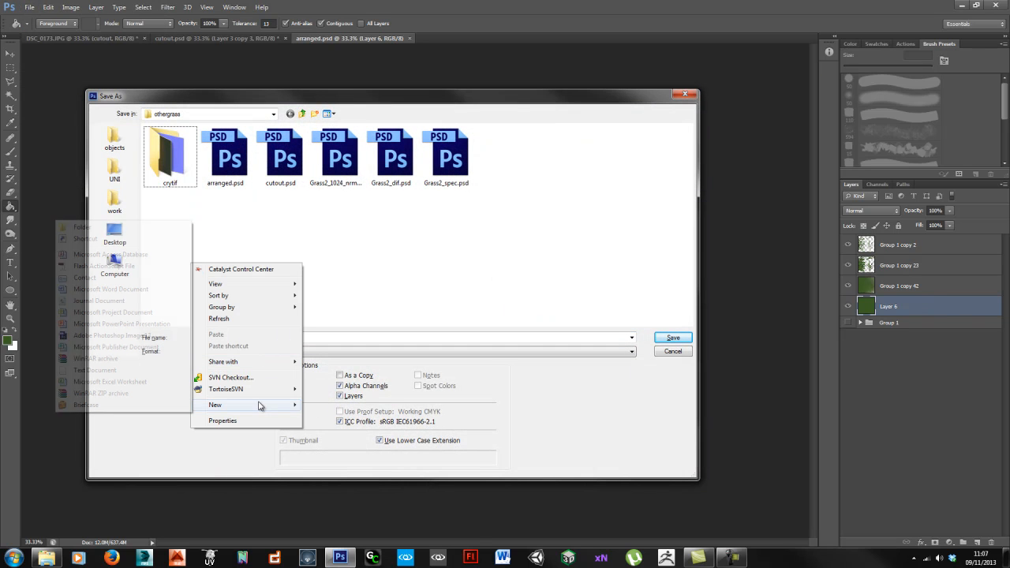
{"action": "type", "text": "N"}
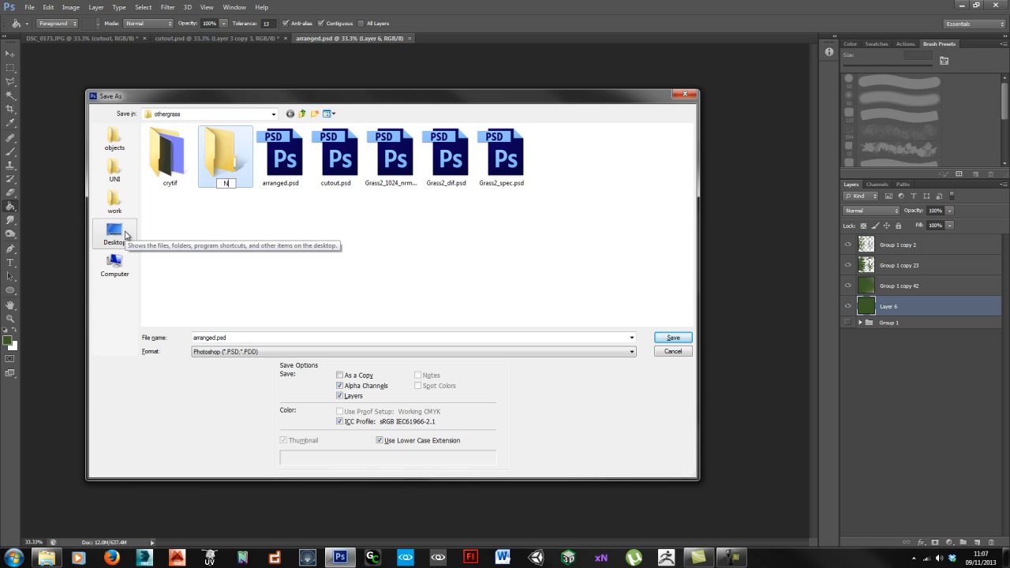
{"action": "type", "text": "ewCrytifs"}
{"action": "key", "text": "Return"}
{"action": "key", "text": "Return"}
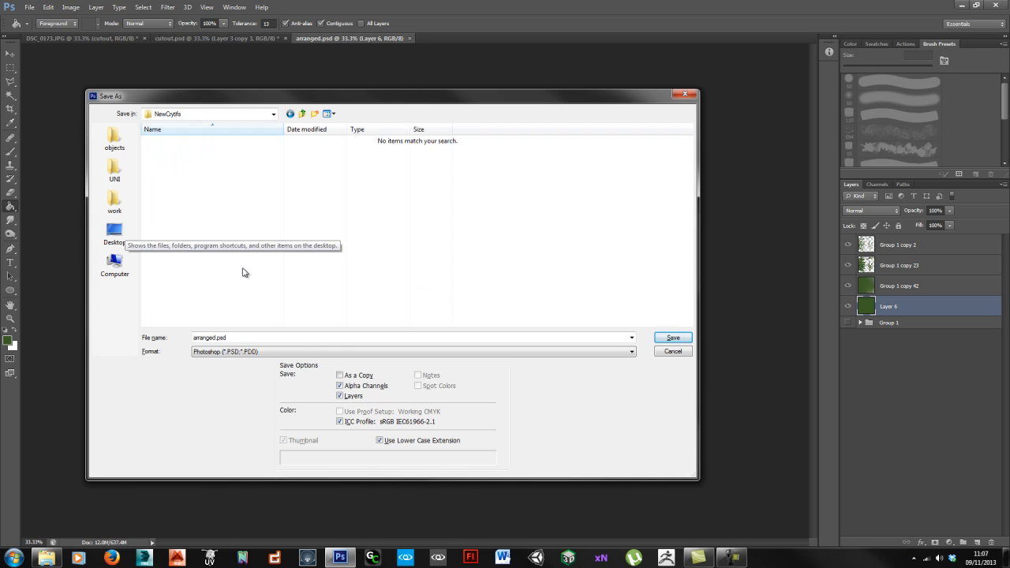
Step: Set the format to CryTIFPlugin and rename the file to Grass3_dif
{"action": "left_click", "coordinate": [302, 352]}
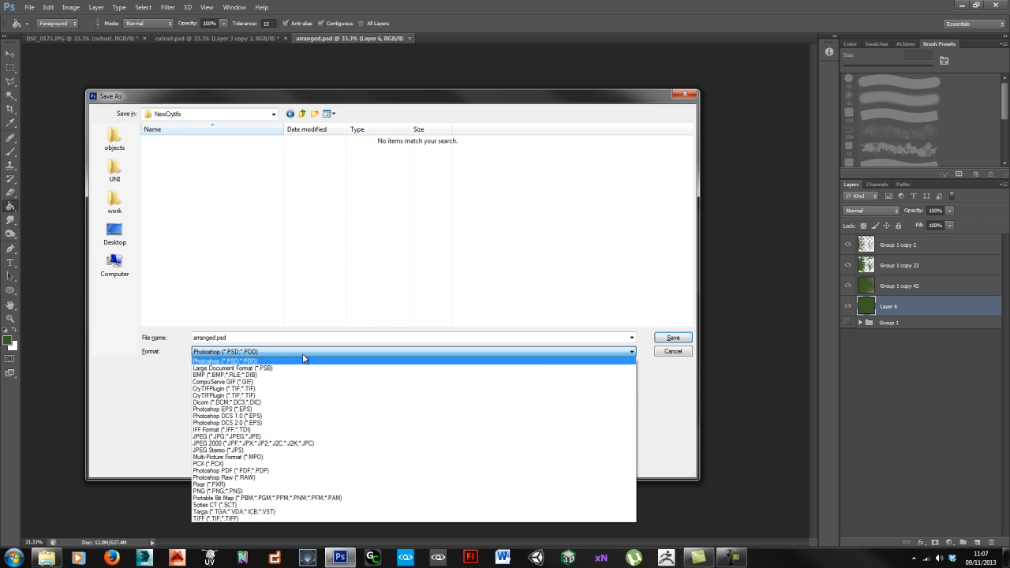
{"action": "left_click", "coordinate": [274, 388]}
{"action": "left_click", "coordinate": [216, 337]}
{"action": "left_click_drag", "start_coordinate": [216, 337], "coordinate": [157, 340]}
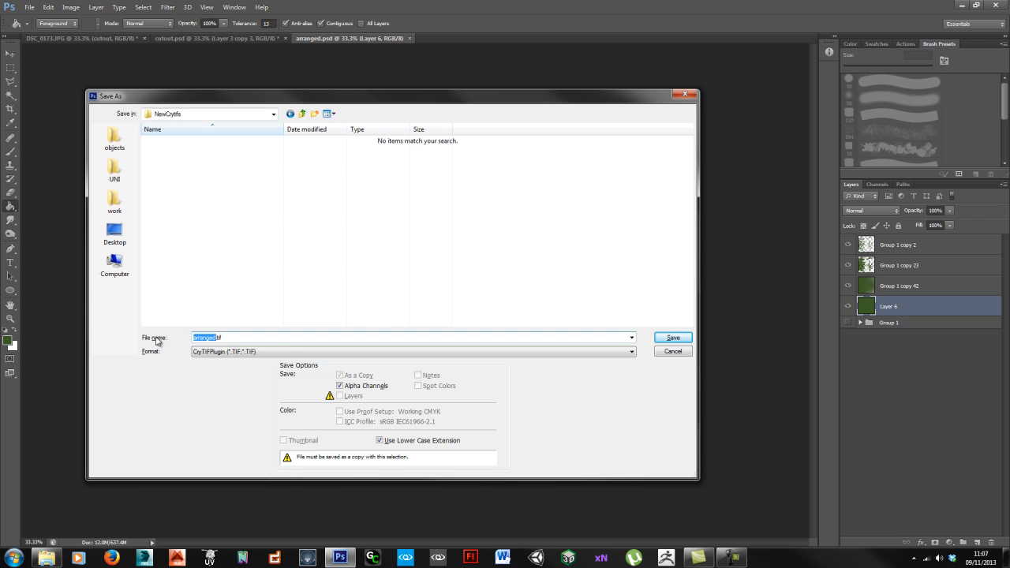
{"action": "type", "text": "Grass3_dif"}
Step: Save with the Diffuse_highQ preset, all six platforms lowered to 1024 resolution
{"action": "left_click", "coordinate": [673, 338]}
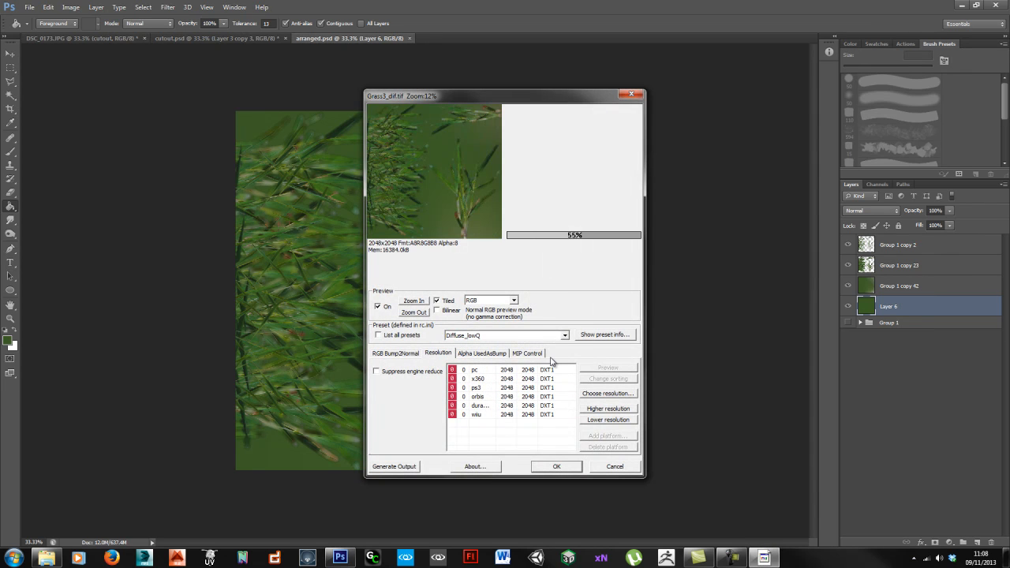
{"action": "left_click", "coordinate": [519, 336]}
{"action": "scroll", "coordinate": [489, 360], "scroll_direction": "up", "scroll_amount": 4}
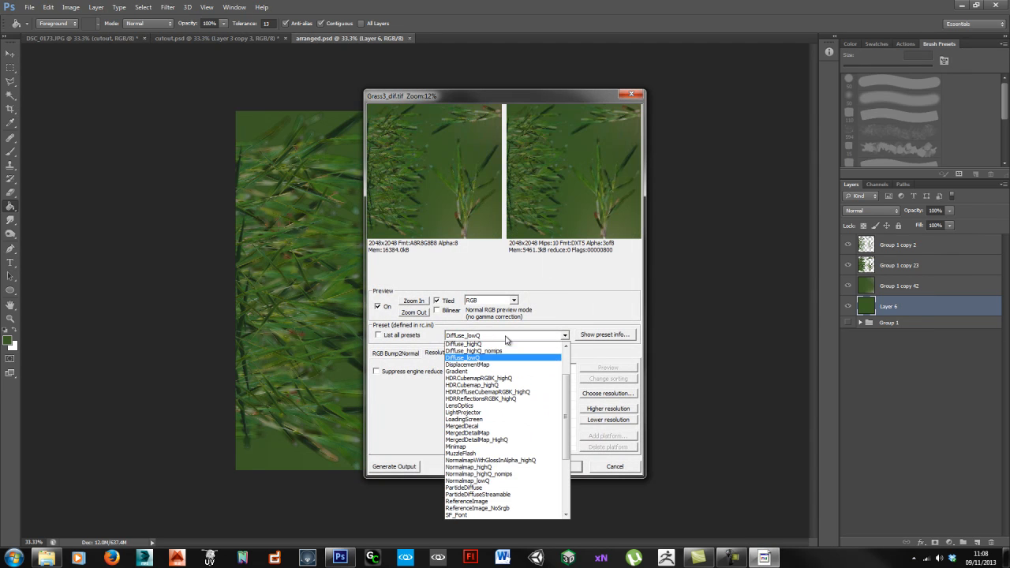
{"action": "left_click", "coordinate": [485, 351]}
{"action": "left_click", "coordinate": [506, 372]}
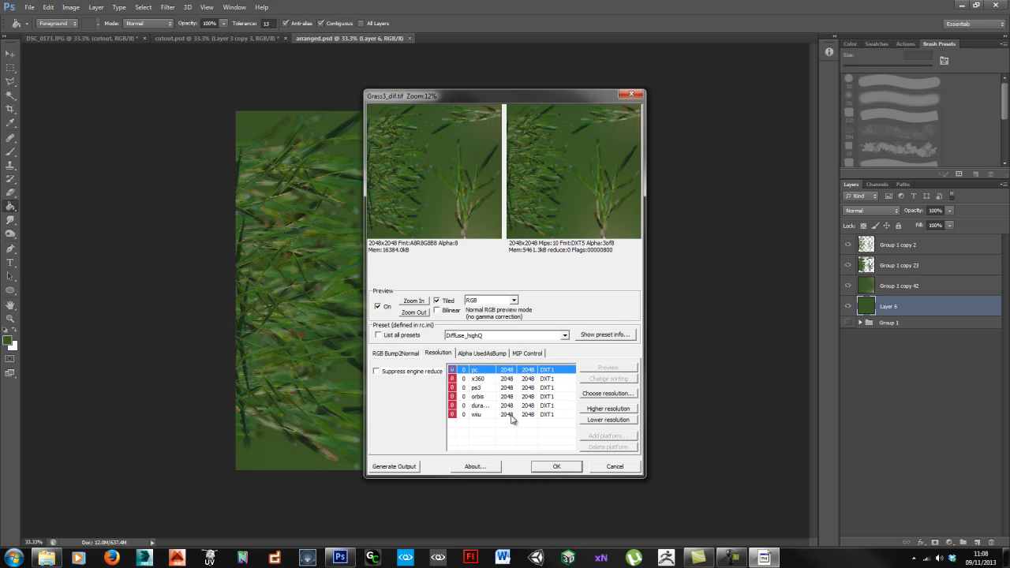
{"action": "left_click", "coordinate": [522, 414], "text": "shift"}
{"action": "left_click", "coordinate": [608, 420]}
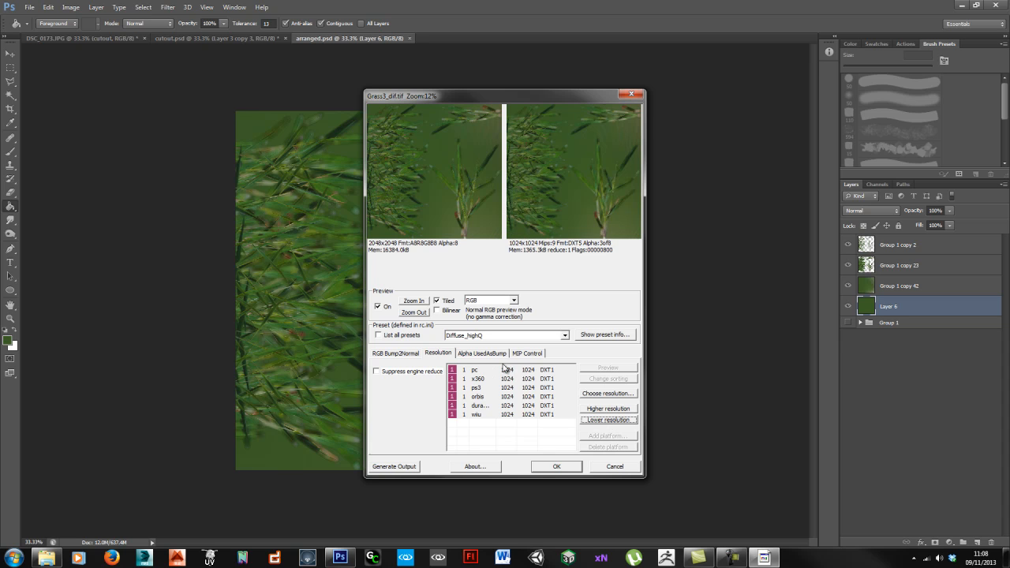
Step: Preview the texture in RGB Alpha mode to check the cut-out, then confirm the export
{"action": "left_click", "coordinate": [507, 301]}
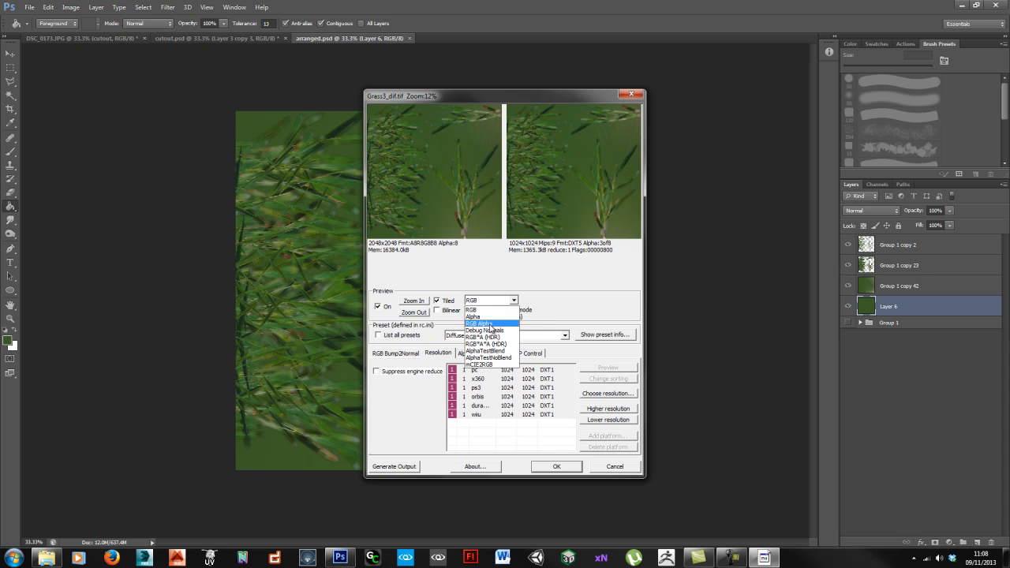
{"action": "left_click", "coordinate": [490, 325]}
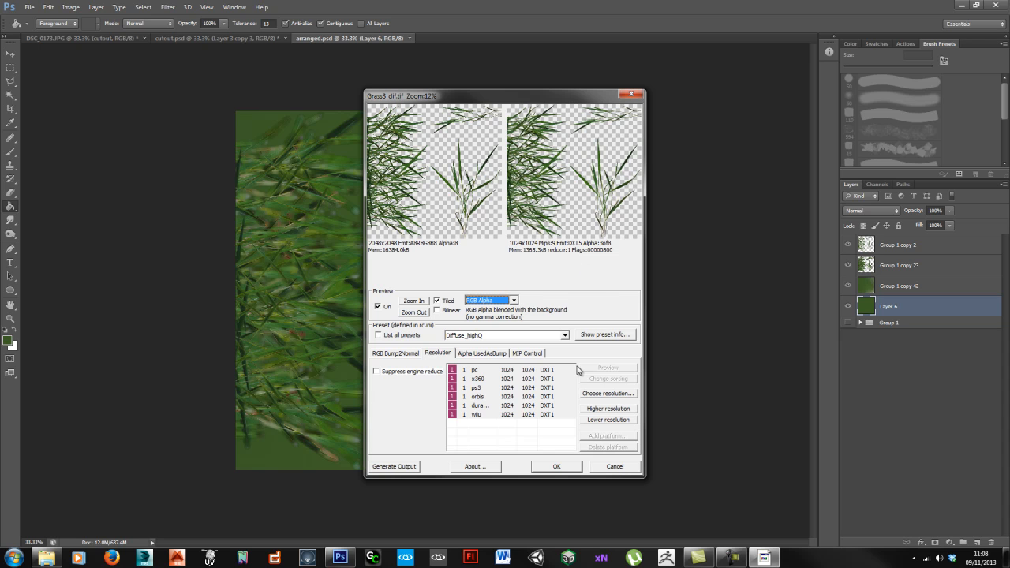
{"action": "left_click", "coordinate": [558, 466]}
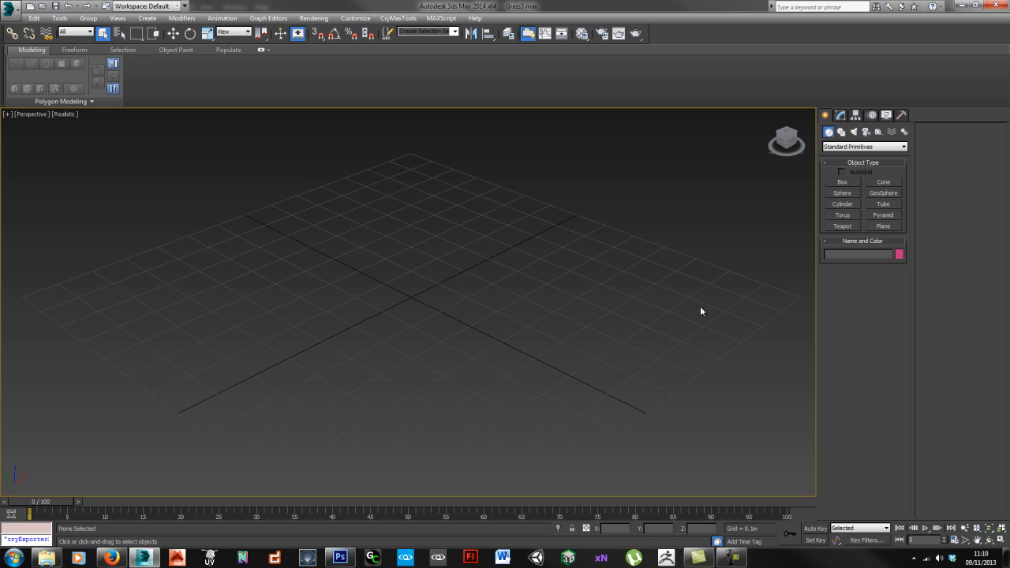
Step: Create a 1m by 1m plane with one length and one width segment
{"action": "left_click", "coordinate": [877, 228]}
{"action": "left_click_drag", "start_coordinate": [249, 302], "coordinate": [617, 303]}
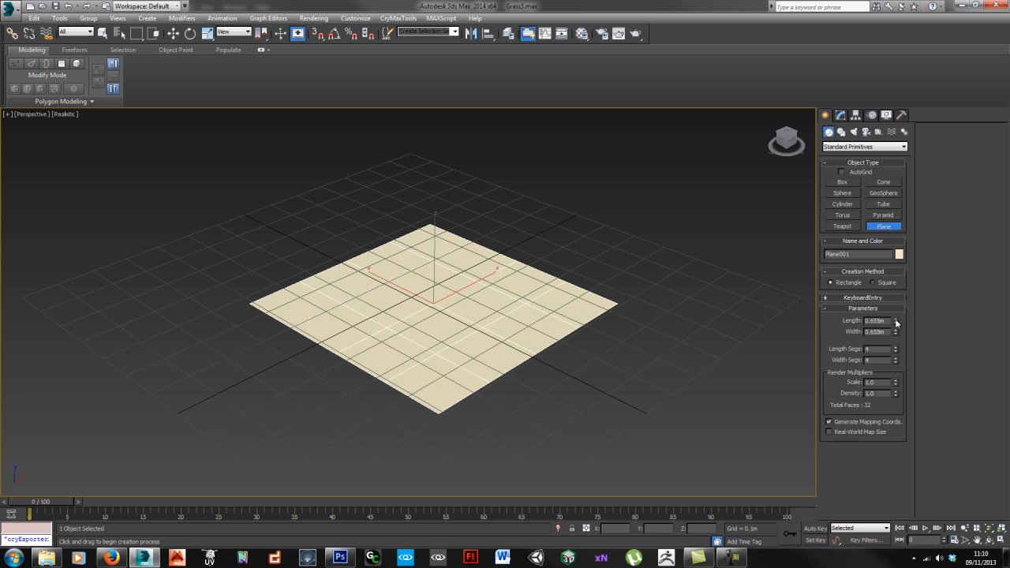
{"action": "left_click_drag", "start_coordinate": [846, 317], "coordinate": [868, 330]}
{"action": "type", "text": "1"}
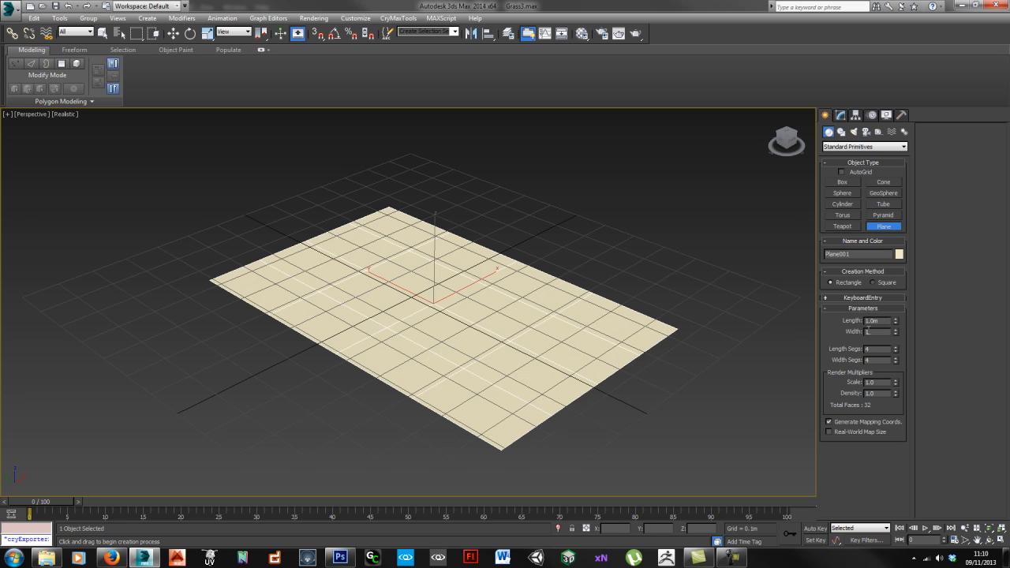
{"action": "right_click", "coordinate": [895, 350]}
{"action": "right_click", "coordinate": [894, 360]}
{"action": "key", "text": "Return"}
{"action": "key", "text": "g"}
{"action": "scroll", "coordinate": [473, 325], "scroll_direction": "up", "scroll_amount": 3}
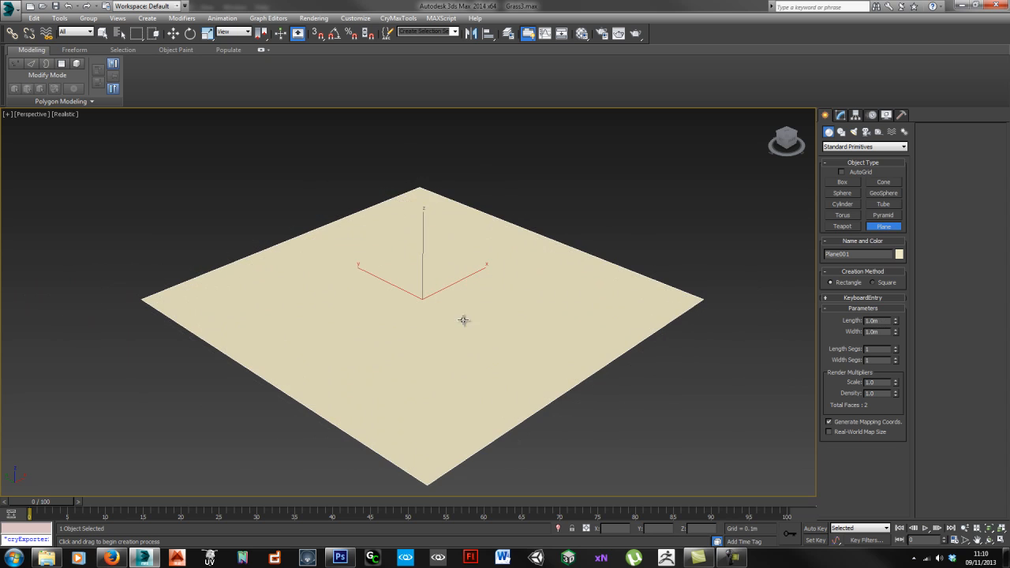
{"action": "middle_click_drag", "start_coordinate": [462, 320], "coordinate": [440, 333]}
{"action": "scroll", "coordinate": [440, 333], "scroll_direction": "down", "scroll_amount": 3}
Step: Drag Grass3_dif.tif from the export folder onto the plane
{"action": "left_click", "coordinate": [47, 558]}
{"action": "left_click_drag", "start_coordinate": [576, 138], "coordinate": [402, 305]}
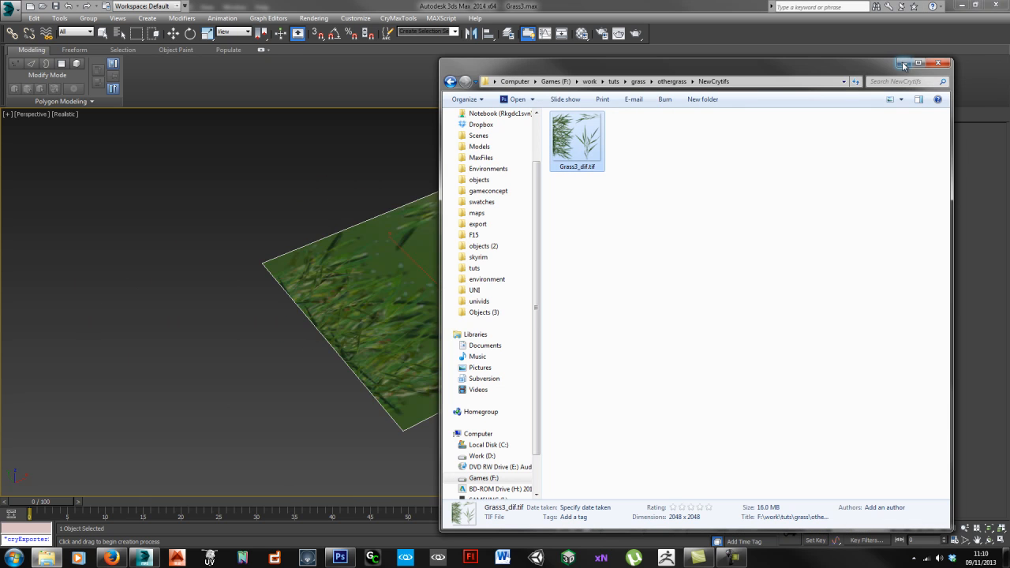
{"action": "left_click", "coordinate": [899, 63]}
{"action": "middle_click_drag", "start_coordinate": [450, 284], "coordinate": [388, 316]}
Step: Copy the plane material's Diffuse map into Opacity and set its Mono Channel Output to Alpha
{"action": "key", "text": "m"}
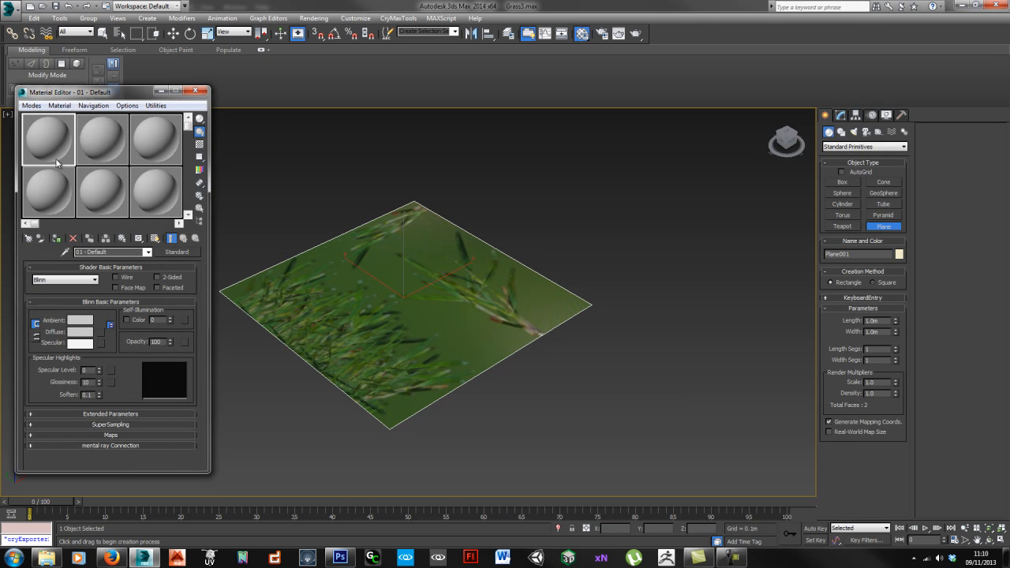
{"action": "left_click", "coordinate": [64, 252]}
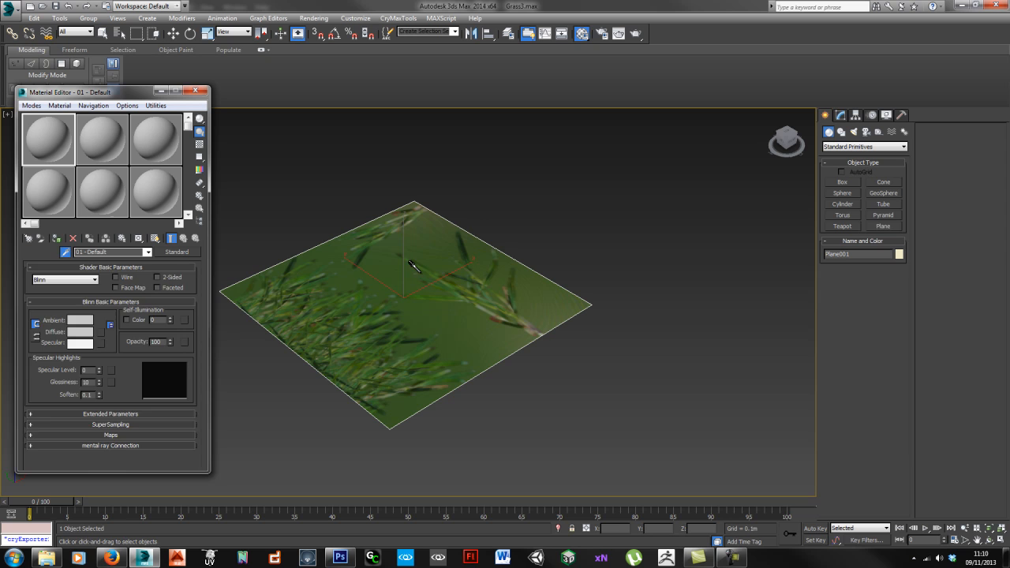
{"action": "left_click", "coordinate": [354, 331]}
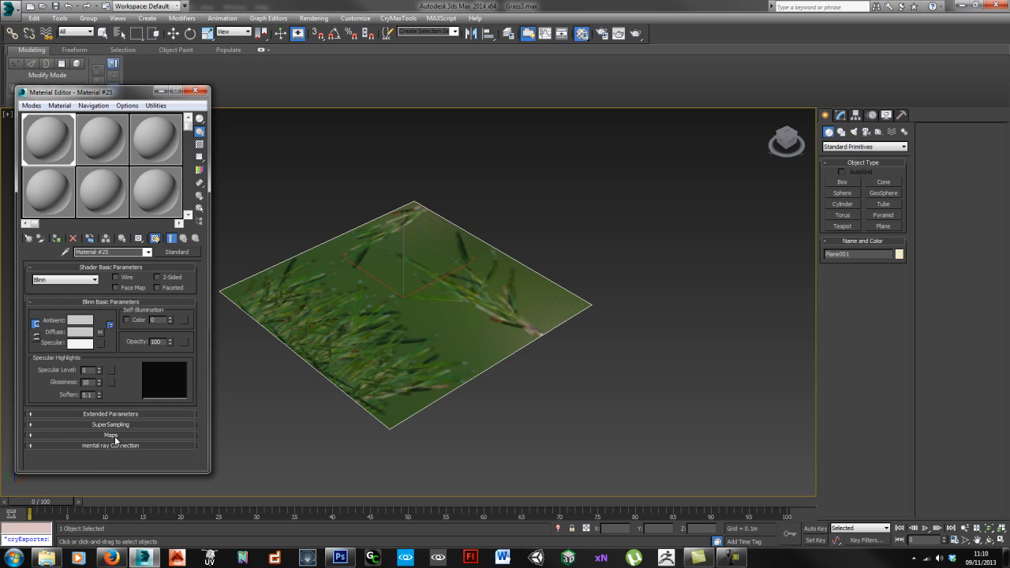
{"action": "left_click", "coordinate": [111, 435]}
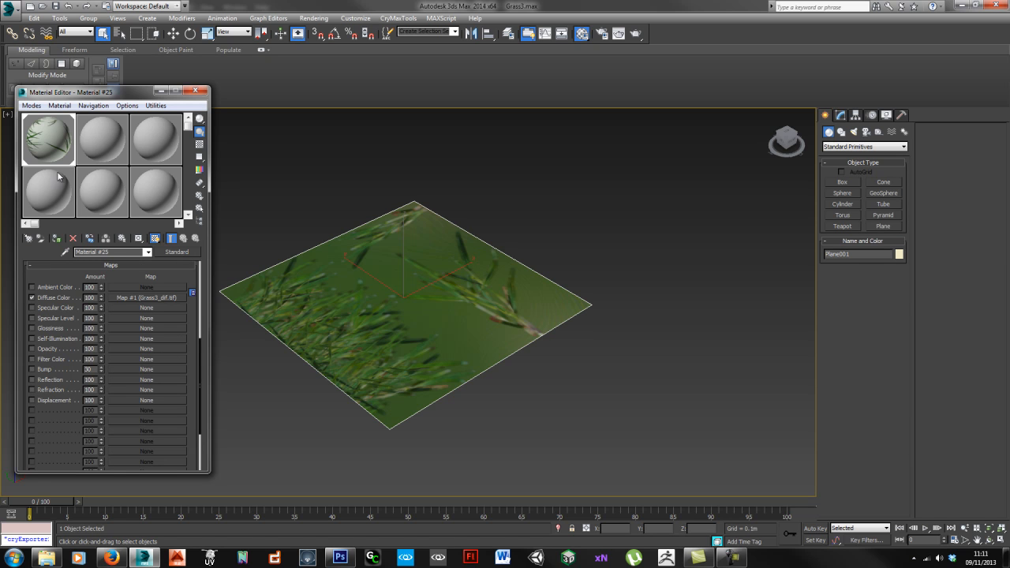
{"action": "left_click_drag", "start_coordinate": [175, 311], "coordinate": [133, 348]}
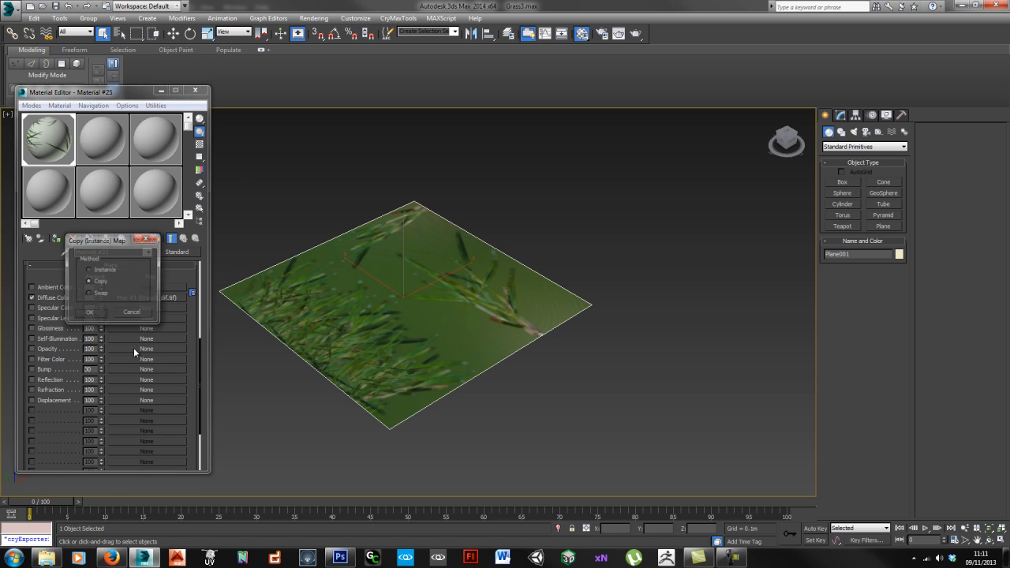
{"action": "left_click", "coordinate": [102, 312]}
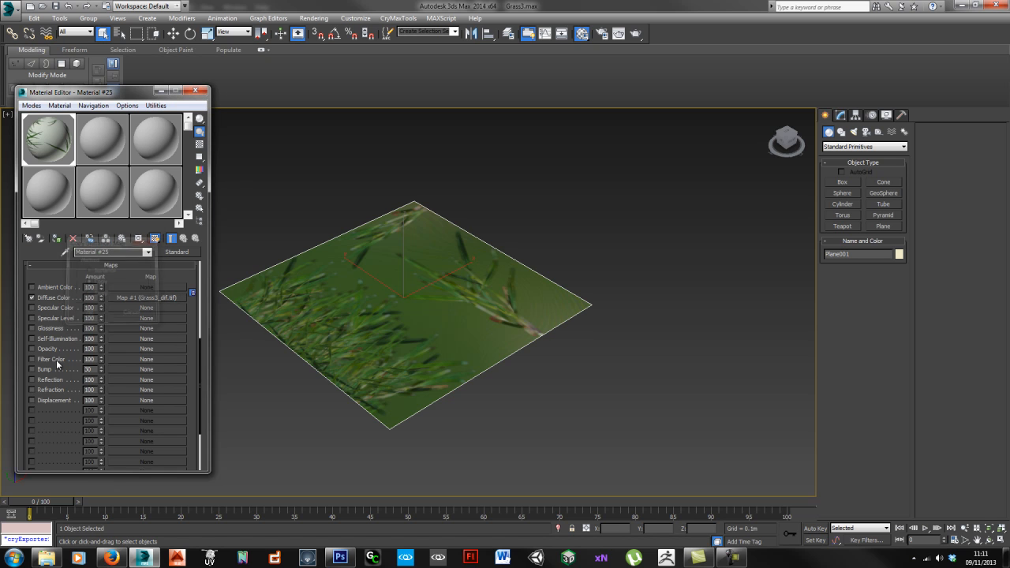
{"action": "left_click", "coordinate": [126, 350]}
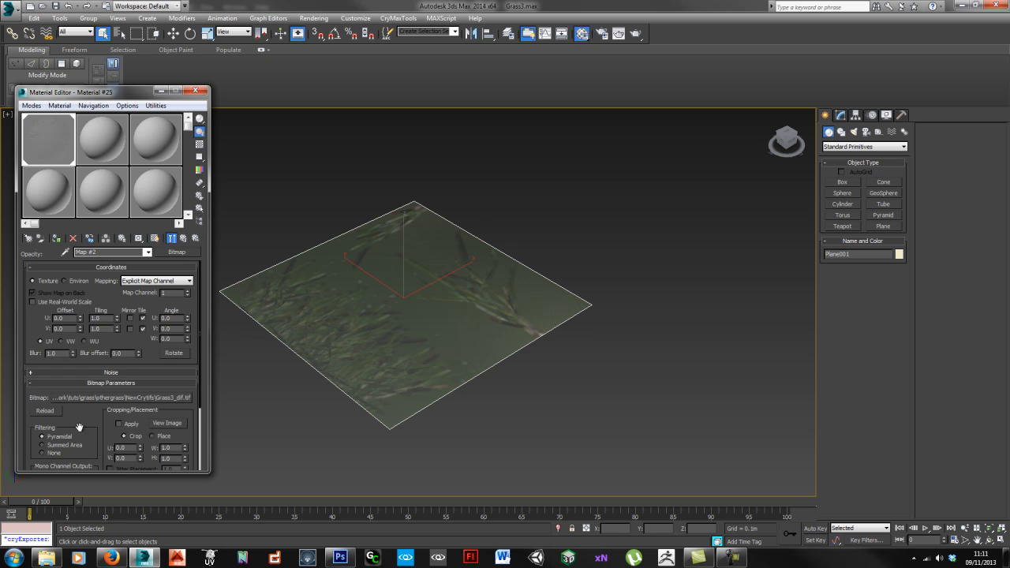
{"action": "scroll", "coordinate": [91, 421], "scroll_direction": "down", "scroll_amount": 3}
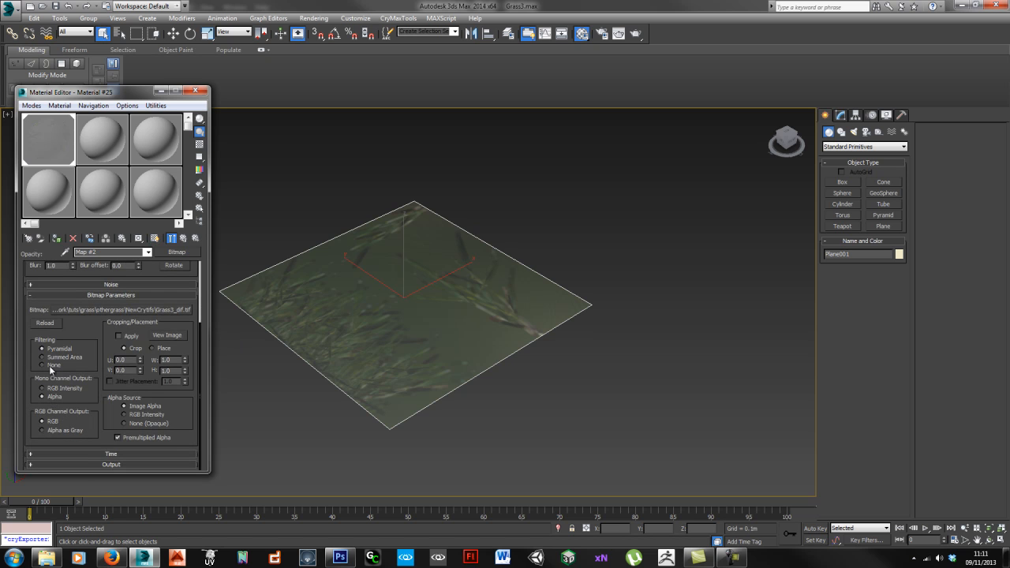
{"action": "left_click", "coordinate": [53, 397]}
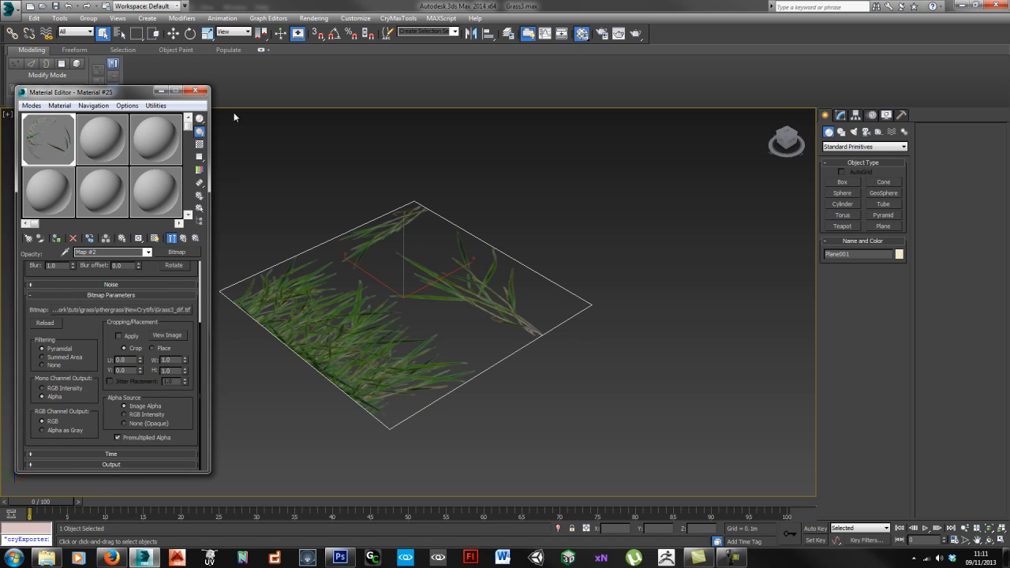
{"action": "left_click", "coordinate": [194, 90]}
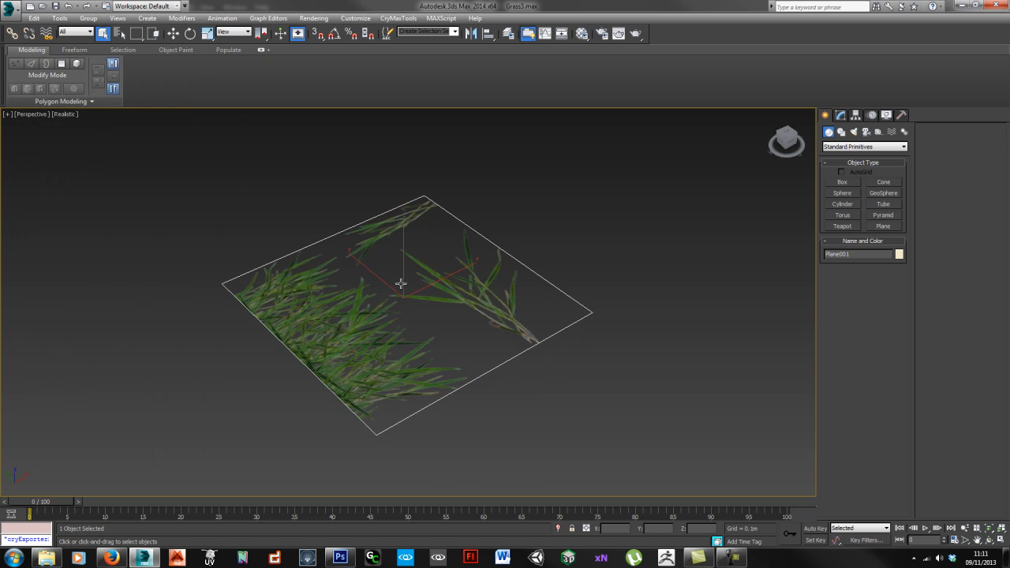
Step: Convert to polygons and detach the left grass clump polygon as its own object
{"action": "middle_click_drag", "start_coordinate": [419, 285], "coordinate": [402, 300], "text": "alt"}
{"action": "key", "text": "alt+shift+w"}
{"action": "key", "text": "w"}
{"action": "key", "text": "q"}
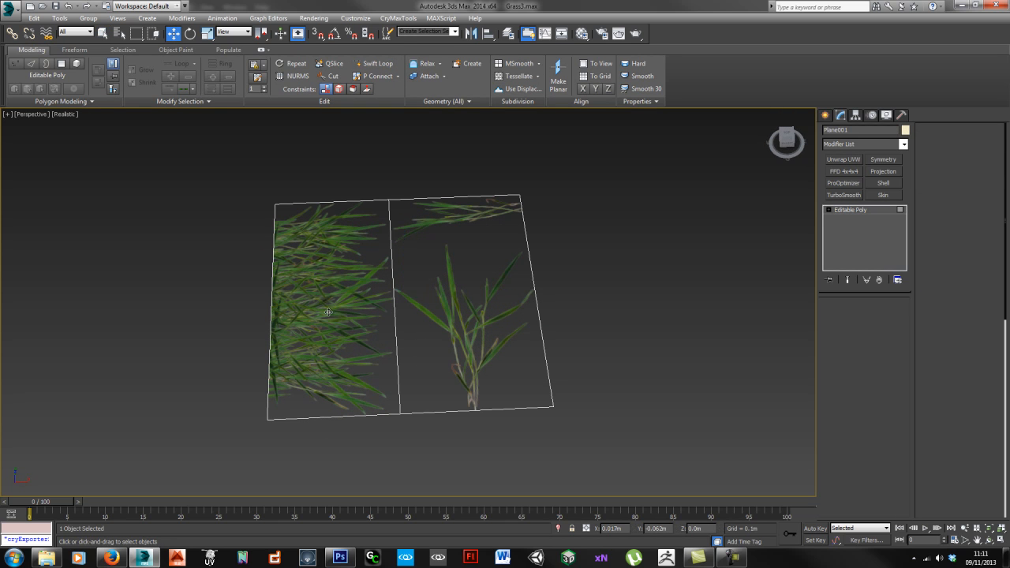
{"action": "key", "text": "4"}
{"action": "left_click", "coordinate": [326, 311]}
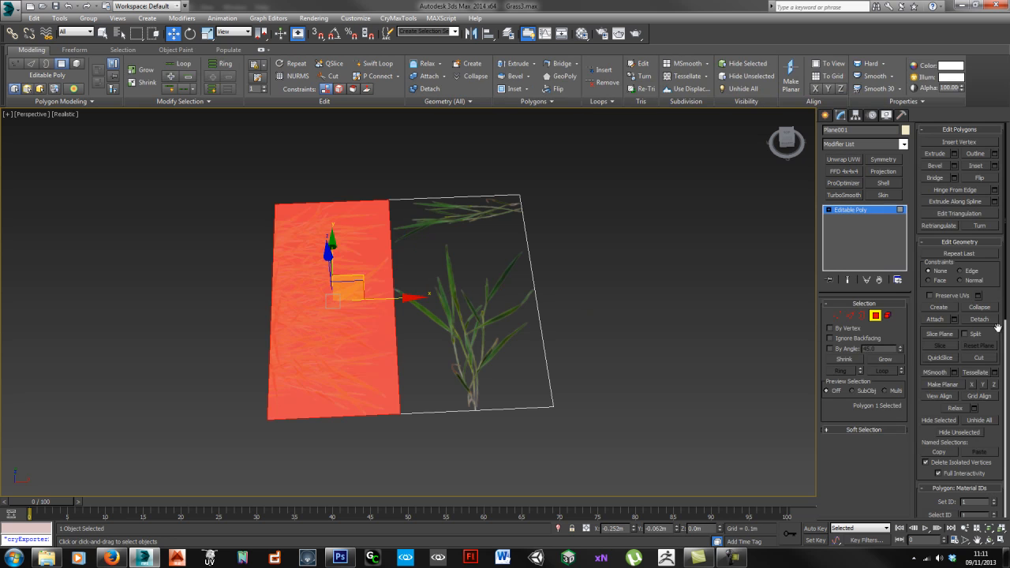
{"action": "left_click", "coordinate": [979, 318]}
{"action": "key", "text": "Return"}
Step: Swift Loop off the top strip, detach that polygon as a new object, and exit sub-object mode
{"action": "middle_click_drag", "start_coordinate": [471, 271], "coordinate": [464, 296]}
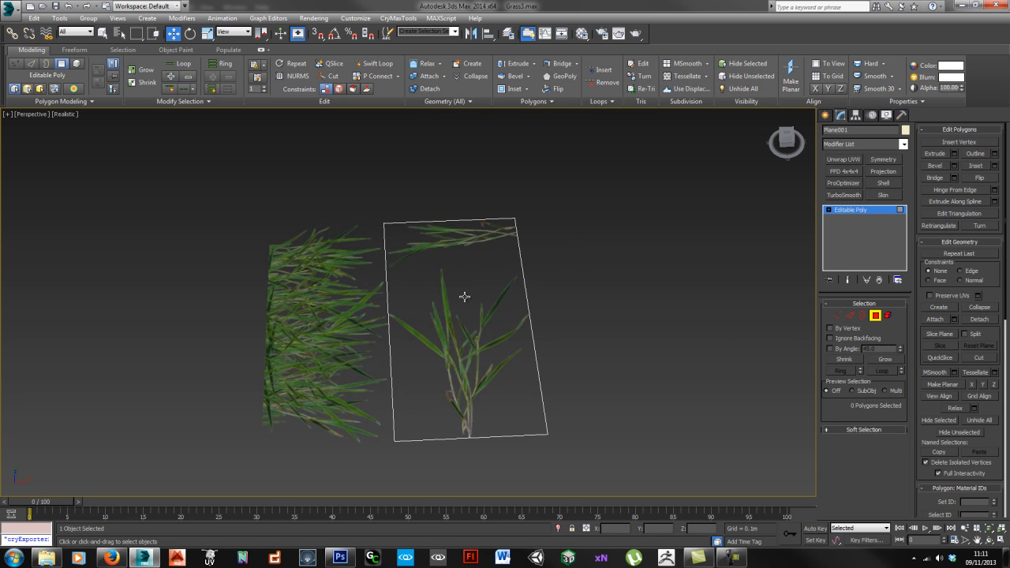
{"action": "key", "text": "alt+shift+w"}
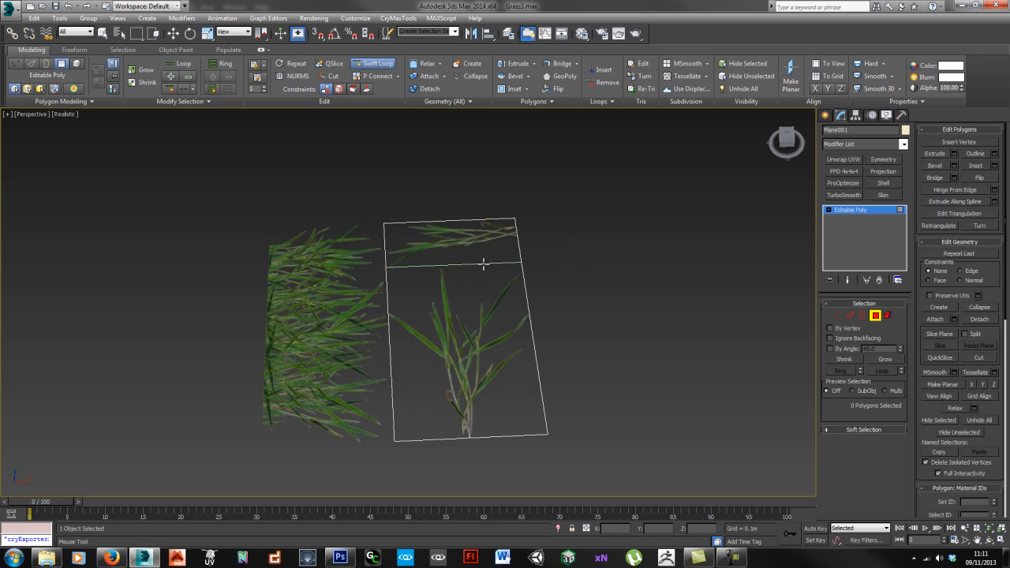
{"action": "left_click", "coordinate": [483, 264]}
{"action": "right_click", "coordinate": [521, 278]}
{"action": "key", "text": "w"}
{"action": "left_click", "coordinate": [473, 257]}
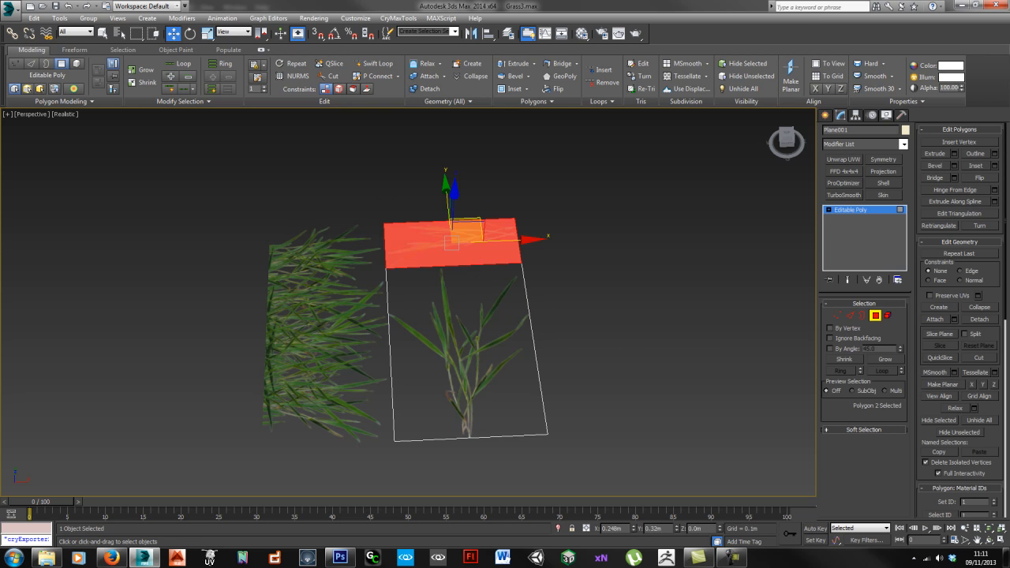
{"action": "left_click", "coordinate": [978, 319]}
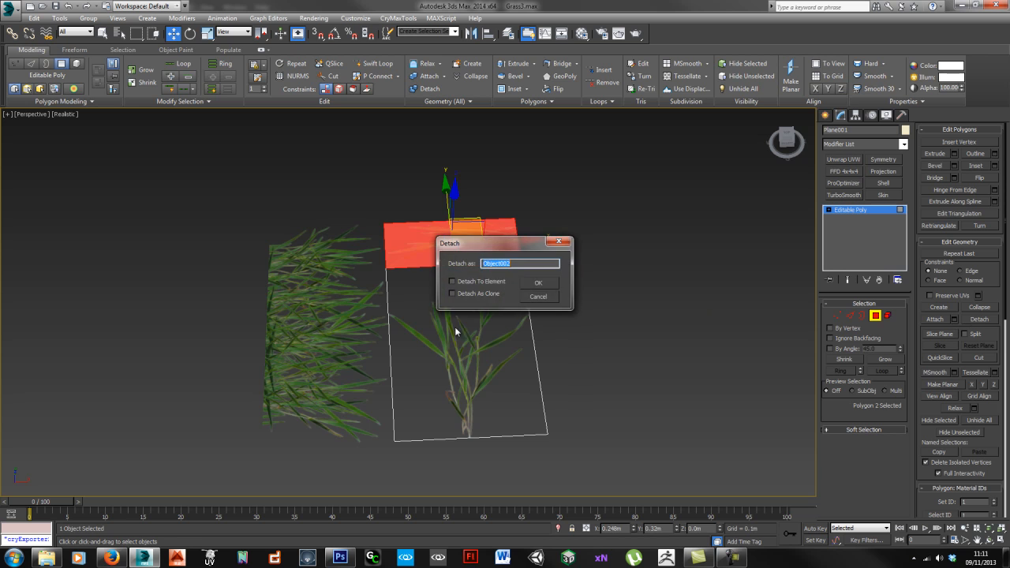
{"action": "left_click", "coordinate": [542, 289]}
{"action": "left_click", "coordinate": [876, 316]}
Step: In Top view, move pivots to the clump's left edge, the plant's base and the strip's right edge
{"action": "key", "text": "t"}
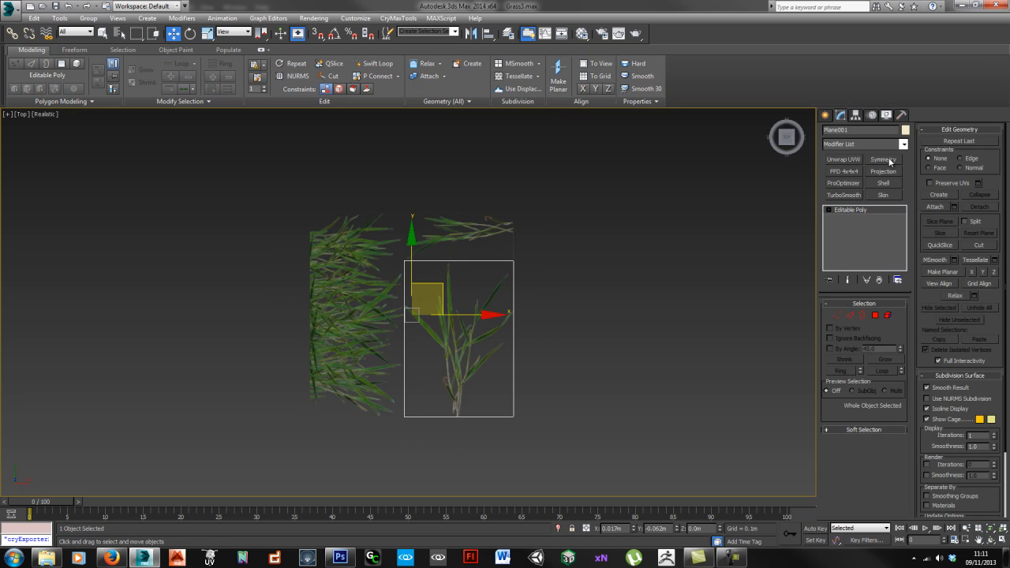
{"action": "left_click", "coordinate": [855, 115]}
{"action": "left_click", "coordinate": [354, 329]}
{"action": "left_click", "coordinate": [859, 181]}
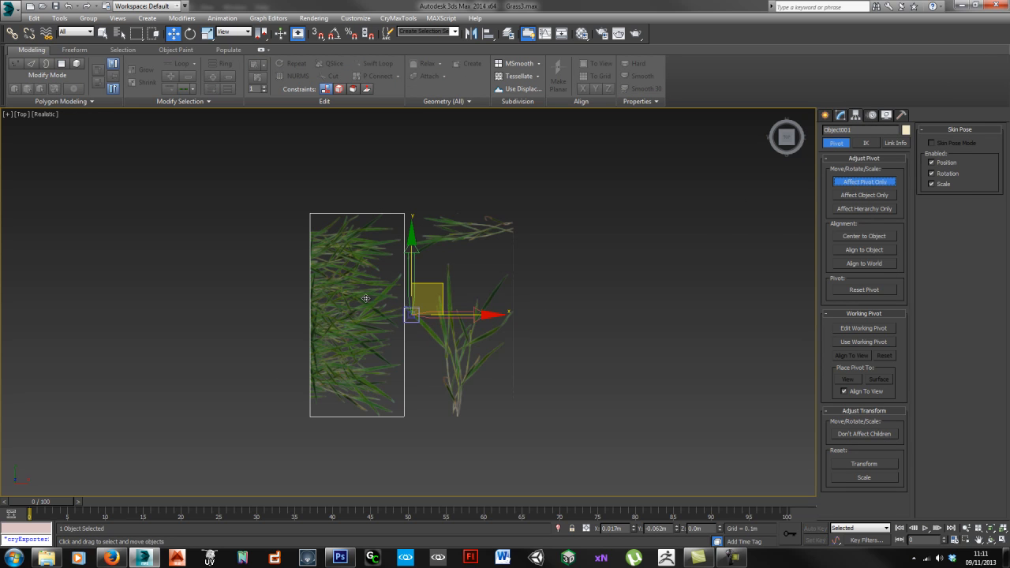
{"action": "left_click_drag", "start_coordinate": [439, 281], "coordinate": [339, 285]}
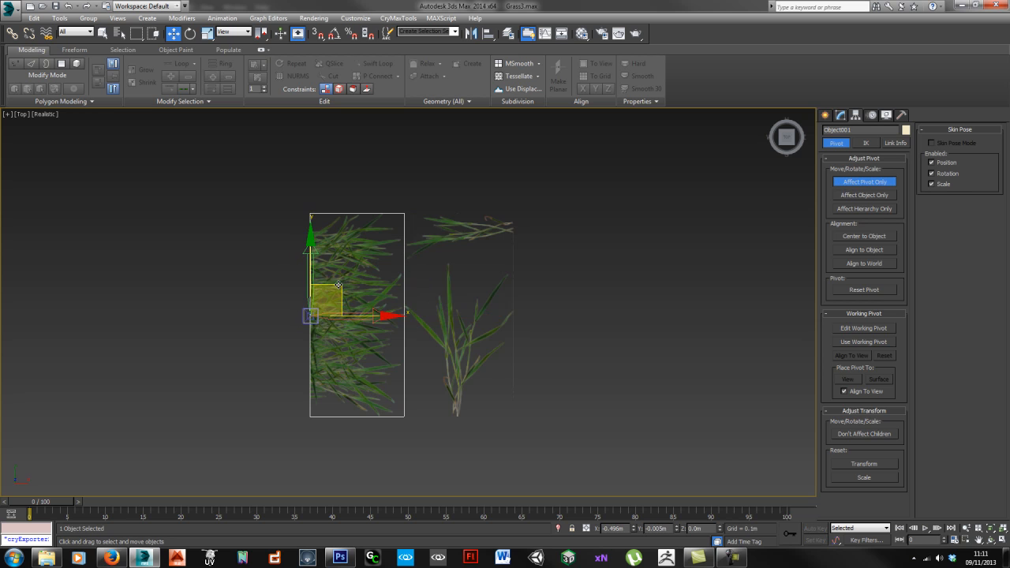
{"action": "left_click", "coordinate": [469, 356]}
{"action": "left_click_drag", "start_coordinate": [433, 290], "coordinate": [479, 390]}
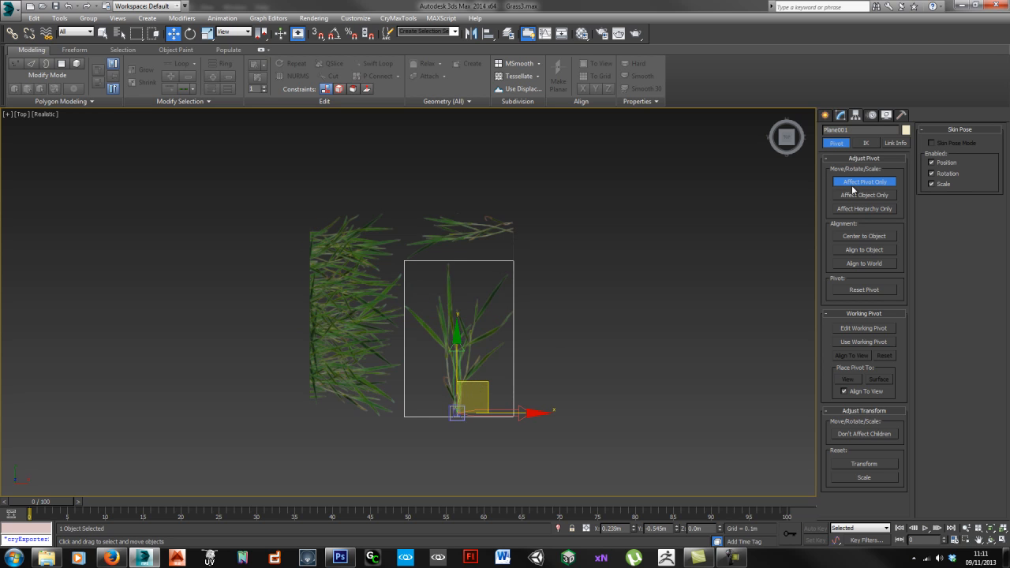
{"action": "left_click", "coordinate": [455, 232]}
{"action": "left_click_drag", "start_coordinate": [443, 291], "coordinate": [543, 207]}
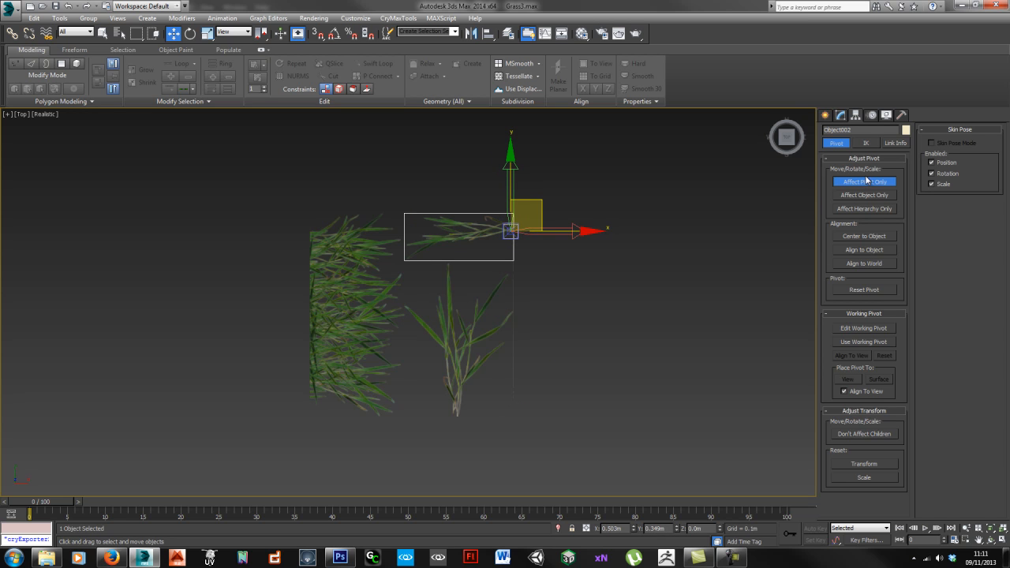
Step: Turn off Affect Pivot Only, then select all three grass pieces and move them left
{"action": "left_click", "coordinate": [864, 182]}
{"action": "left_click", "coordinate": [840, 115]}
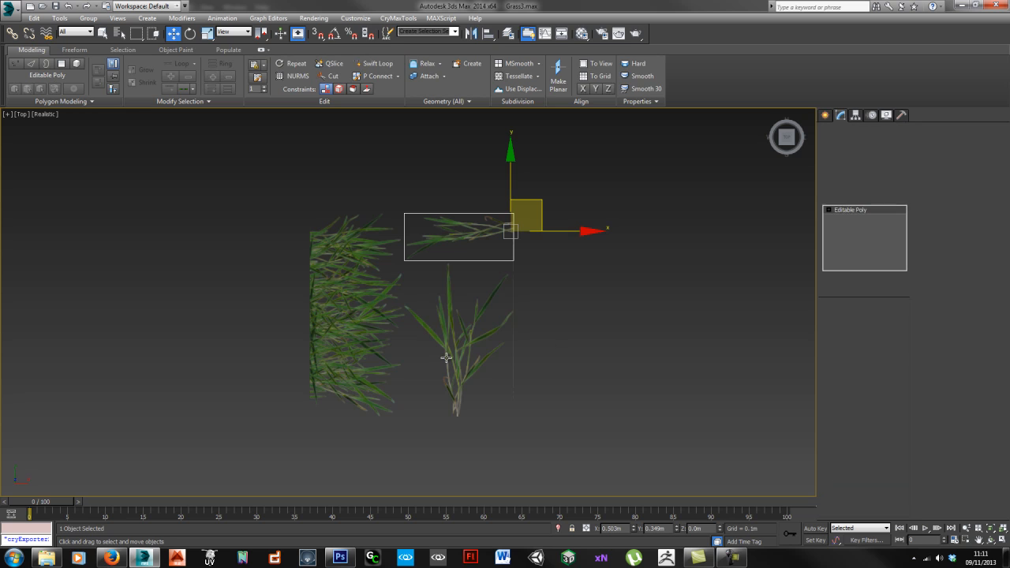
{"action": "left_click", "coordinate": [461, 339]}
{"action": "left_click", "coordinate": [367, 344]}
{"action": "left_click_drag", "start_coordinate": [274, 221], "coordinate": [502, 419]}
{"action": "scroll", "coordinate": [505, 416], "scroll_direction": "down", "scroll_amount": 5}
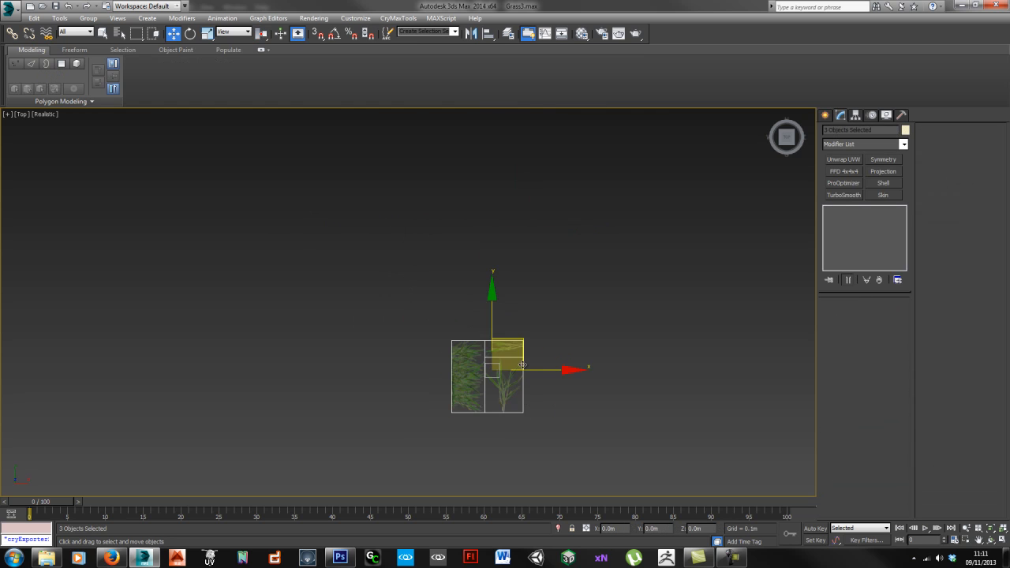
{"action": "left_click_drag", "start_coordinate": [518, 349], "coordinate": [247, 350]}
{"action": "left_click", "coordinate": [400, 383]}
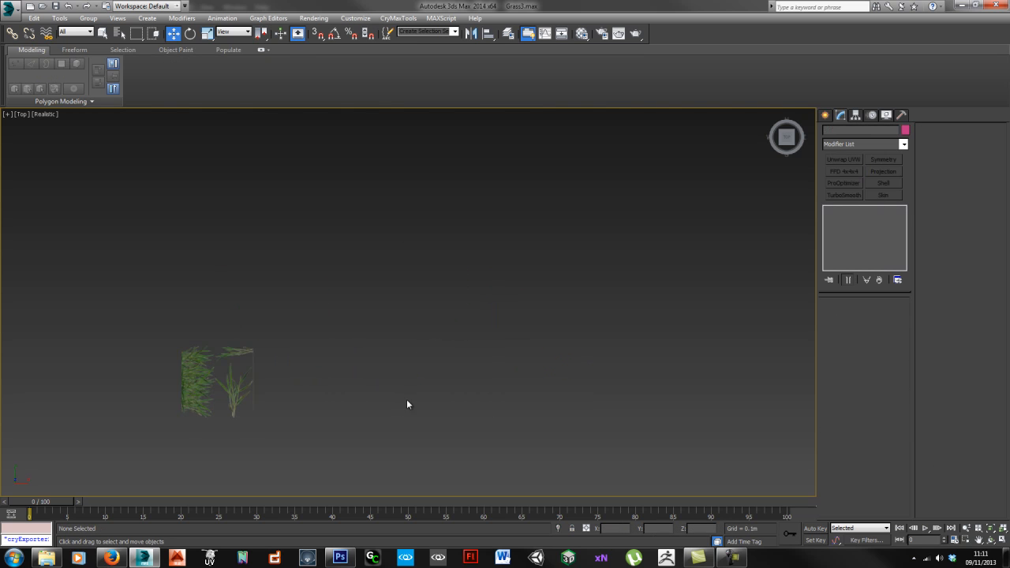
Step: Shift-drag a copy of the grass-clump card onto the empty grid
{"action": "key", "text": "p"}
{"action": "scroll", "coordinate": [410, 387], "scroll_direction": "up", "scroll_amount": 5}
{"action": "scroll", "coordinate": [405, 387], "scroll_direction": "down", "scroll_amount": 5}
{"action": "middle_click_drag", "start_coordinate": [406, 387], "coordinate": [433, 352], "text": "alt"}
{"action": "left_click", "coordinate": [301, 341]}
{"action": "middle_click_drag", "start_coordinate": [301, 341], "coordinate": [339, 351], "text": "alt"}
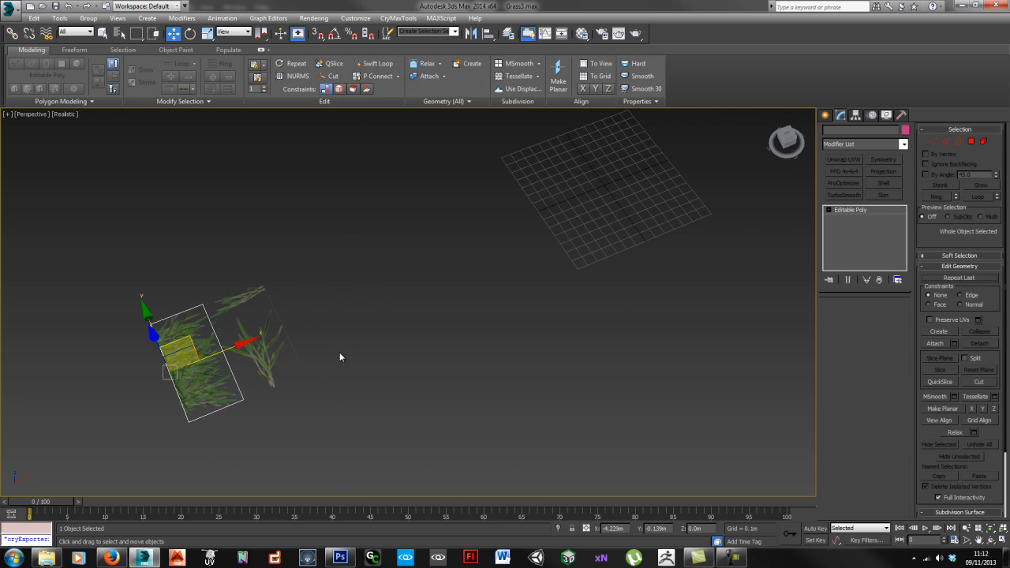
{"action": "left_click_drag", "start_coordinate": [218, 353], "coordinate": [663, 192]}
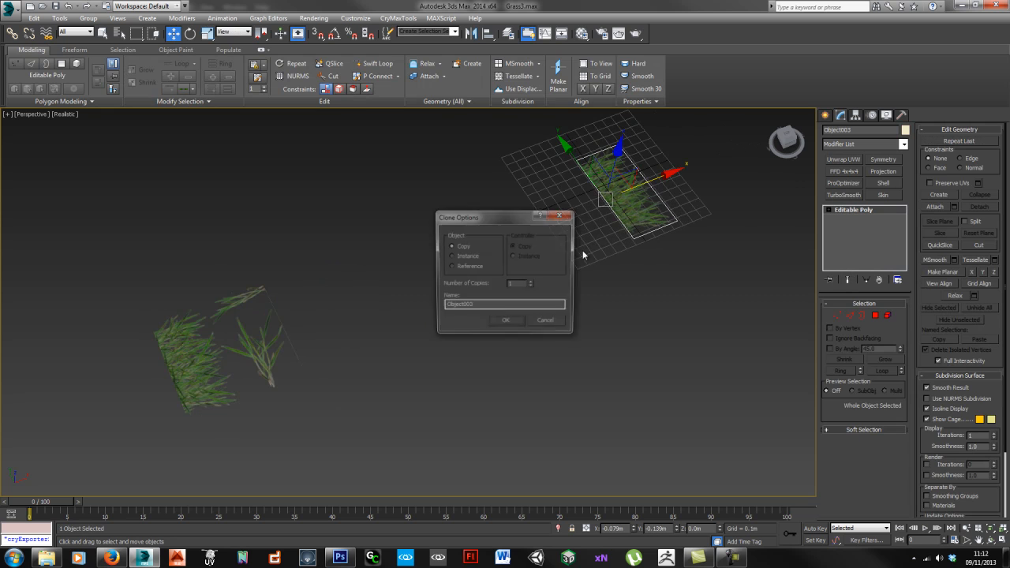
{"action": "left_click", "coordinate": [493, 314]}
{"action": "mouse_move", "coordinate": [458, 318]}
{"action": "middle_mouse_down", "text": "alt"}
{"action": "mouse_move", "coordinate": [509, 293]}
{"action": "mouse_move", "coordinate": [568, 370]}
{"action": "middle_mouse_up", "text": "alt"}
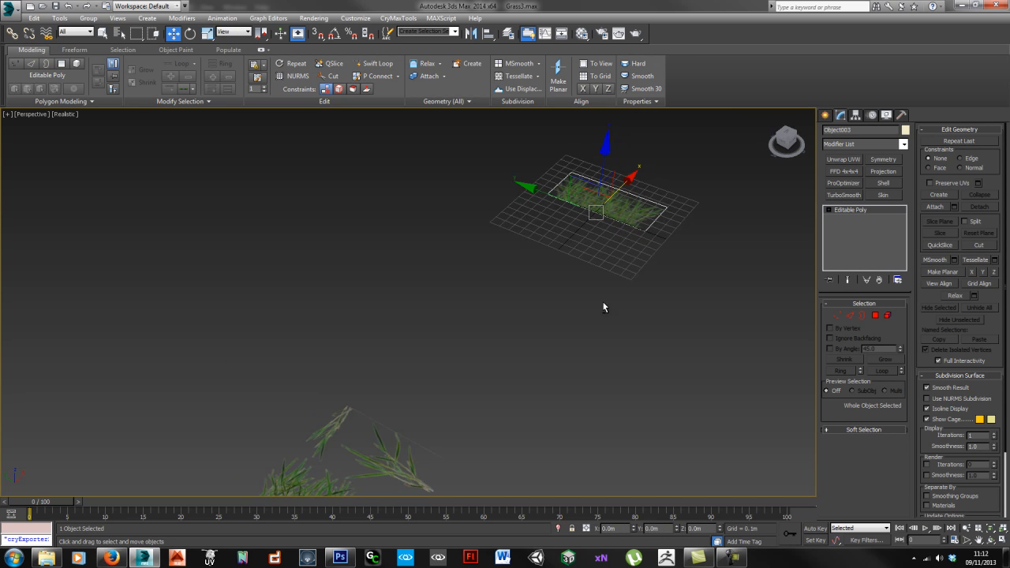
Step: Rotate the copied card about -90° on Y so it stands upright
{"action": "key", "text": "e"}
{"action": "left_click_drag", "start_coordinate": [580, 182], "coordinate": [564, 280]}
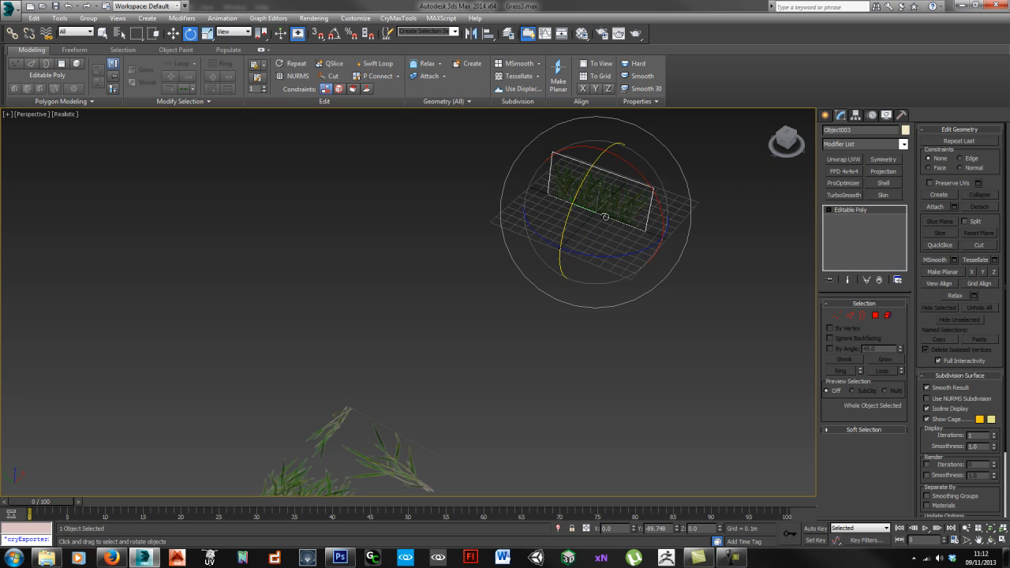
{"action": "key", "text": "z"}
{"action": "middle_click_drag", "start_coordinate": [555, 250], "coordinate": [565, 276], "text": "alt"}
{"action": "scroll", "coordinate": [557, 269], "scroll_direction": "down", "scroll_amount": 3}
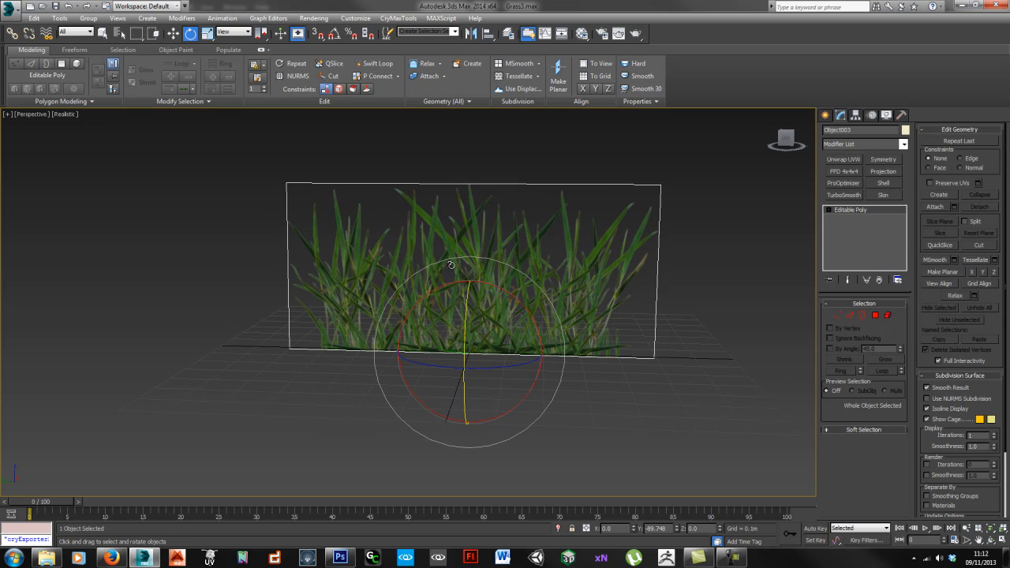
Step: Add a vertical edge loop down the centre of the card
{"action": "key", "text": "shift+alt+w"}
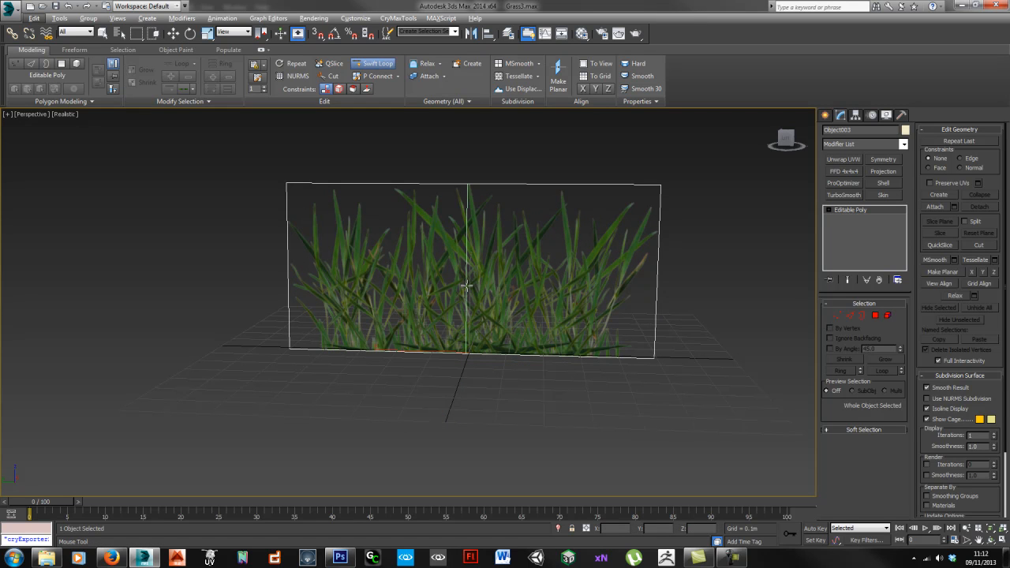
{"action": "key", "text": "w"}
{"action": "middle_click_drag", "start_coordinate": [495, 273], "coordinate": [505, 271], "text": "alt"}
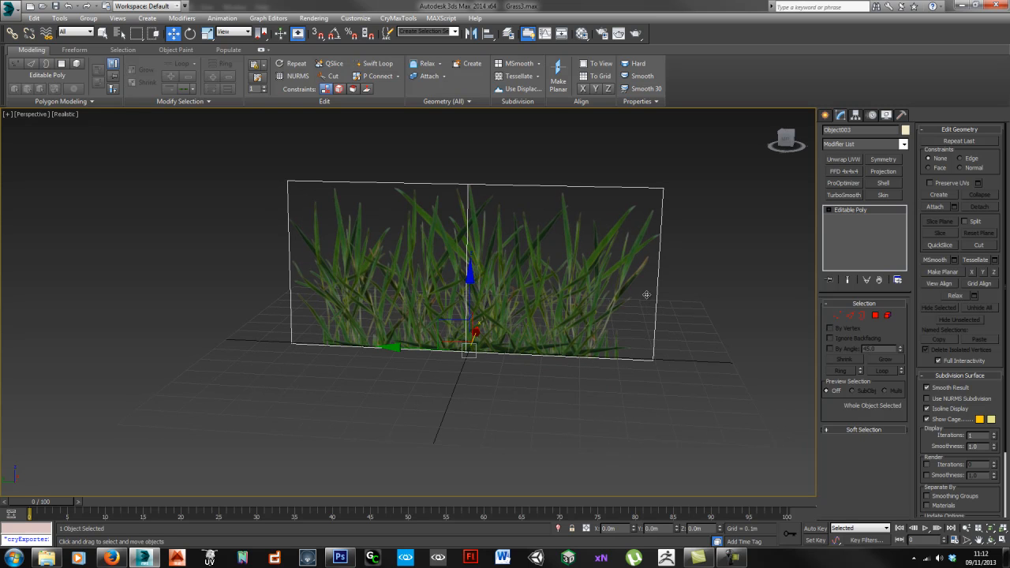
{"action": "key", "text": "2"}
{"action": "left_click", "coordinate": [469, 261]}
{"action": "middle_click_drag", "start_coordinate": [469, 260], "coordinate": [551, 313], "text": "alt"}
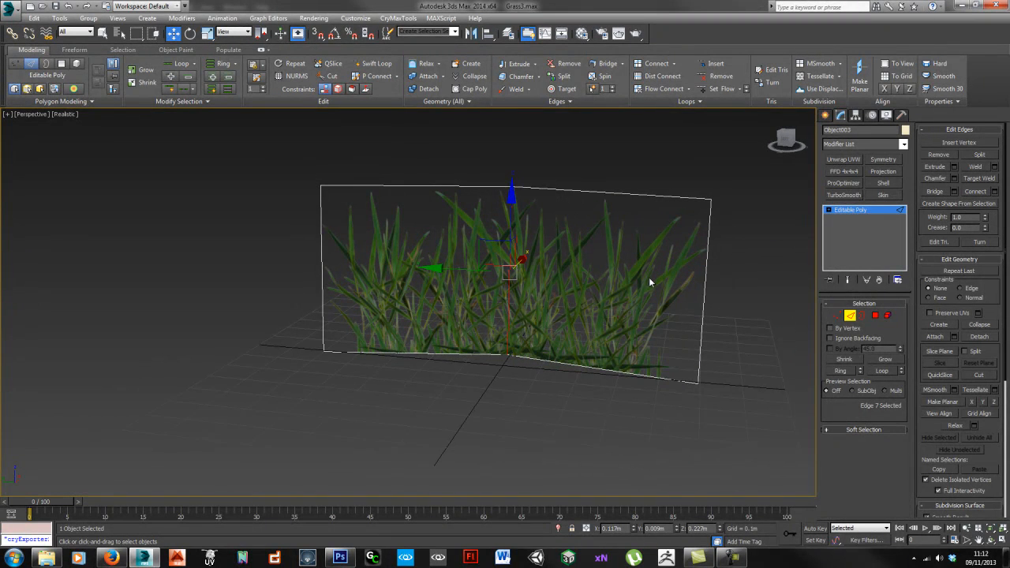
Step: Cut two diagonals from the bottom centre to the top-right and top-left corners
{"action": "key", "text": "alt+c"}
{"action": "left_click", "coordinate": [509, 354]}
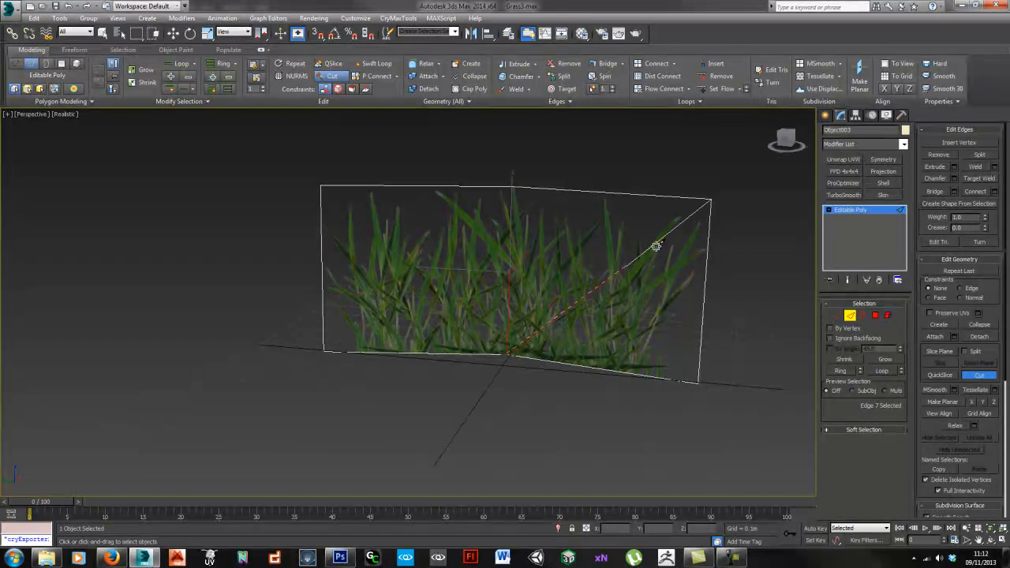
{"action": "left_click", "coordinate": [712, 199]}
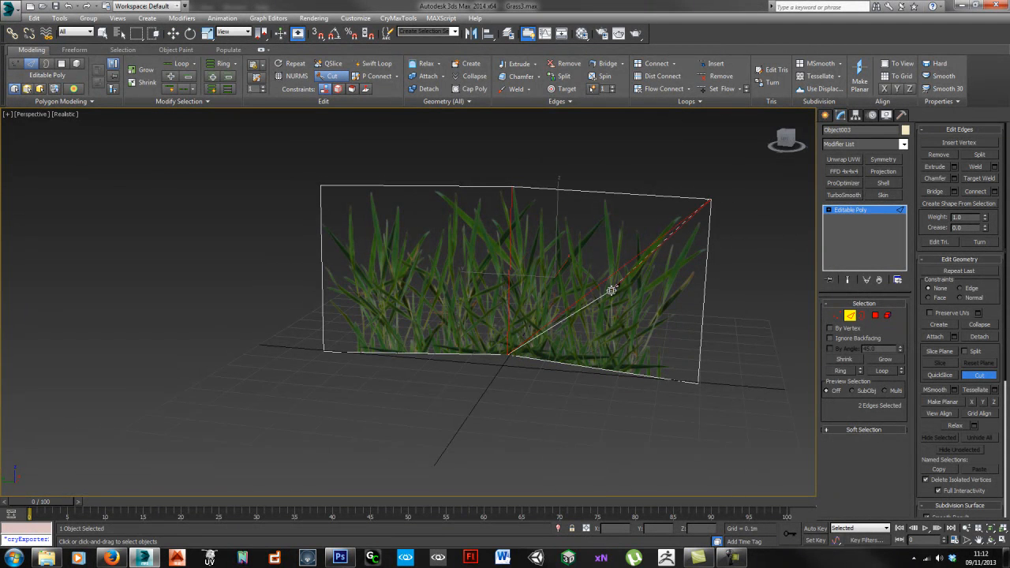
{"action": "left_click", "coordinate": [507, 354]}
{"action": "left_click", "coordinate": [323, 187]}
{"action": "key", "text": "w"}
Step: Adjust the card's vertices so it folds into two angled panels
{"action": "key", "text": "1"}
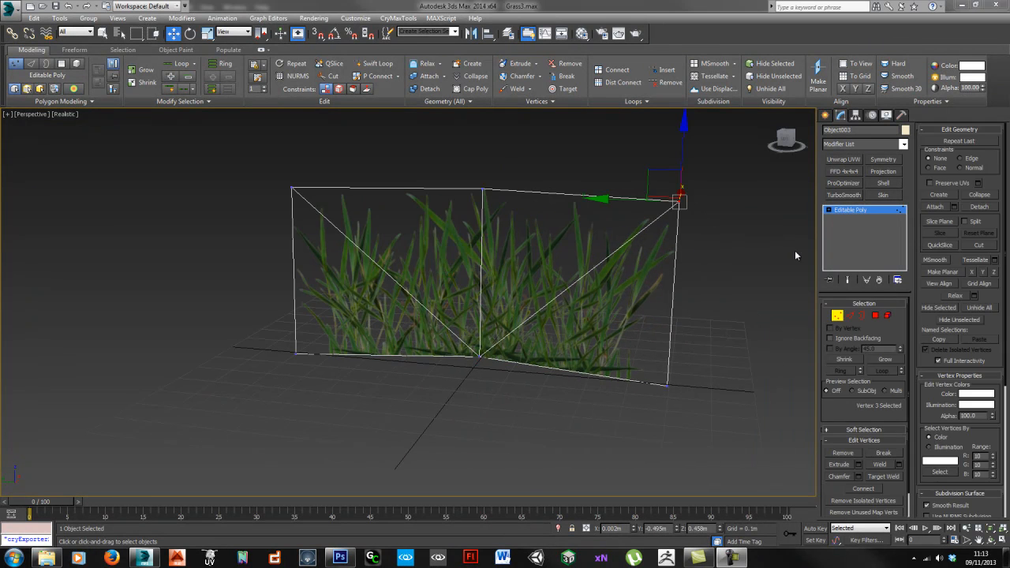
{"action": "middle_click_drag", "start_coordinate": [321, 205], "coordinate": [543, 222], "text": "alt"}
{"action": "left_click", "coordinate": [514, 211]}
{"action": "middle_click_drag", "start_coordinate": [569, 221], "coordinate": [379, 330], "text": "alt"}
{"action": "left_click", "coordinate": [746, 308]}
{"action": "left_click", "coordinate": [554, 333]}
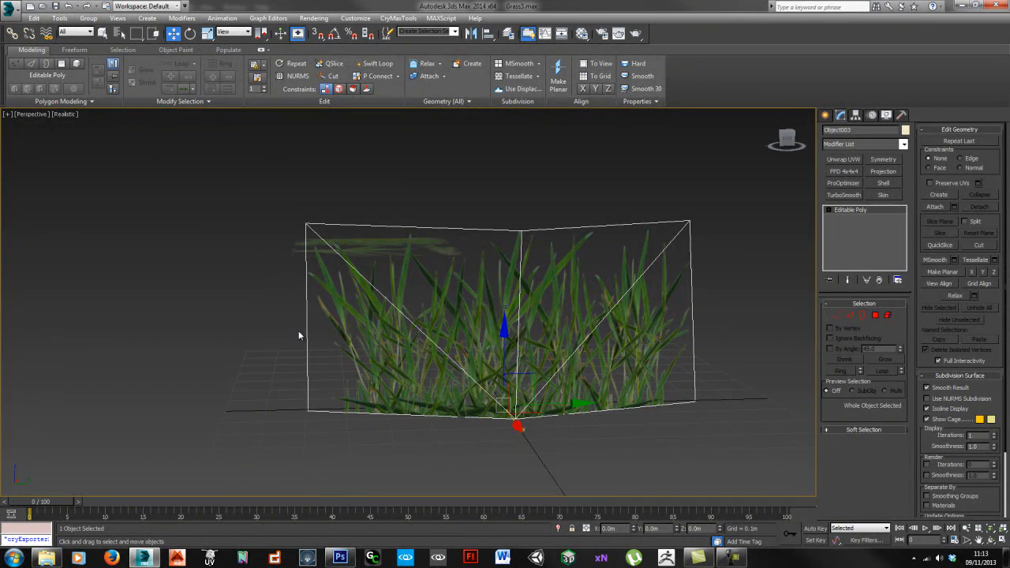
Step: Shift-drag a copy of the folded card to the left, creating Object004
{"action": "middle_click_drag", "start_coordinate": [297, 326], "coordinate": [490, 362], "text": "alt"}
{"action": "scroll", "coordinate": [486, 339], "scroll_direction": "down", "scroll_amount": 5}
{"action": "scroll", "coordinate": [490, 363], "scroll_direction": "down", "scroll_amount": 3}
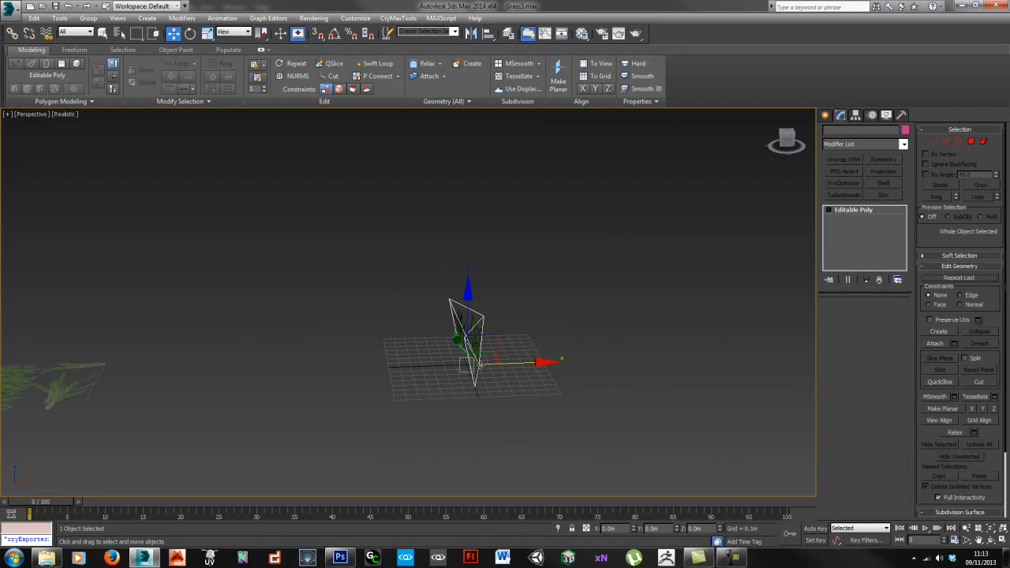
{"action": "left_click_drag", "start_coordinate": [517, 363], "coordinate": [474, 364], "text": "shift"}
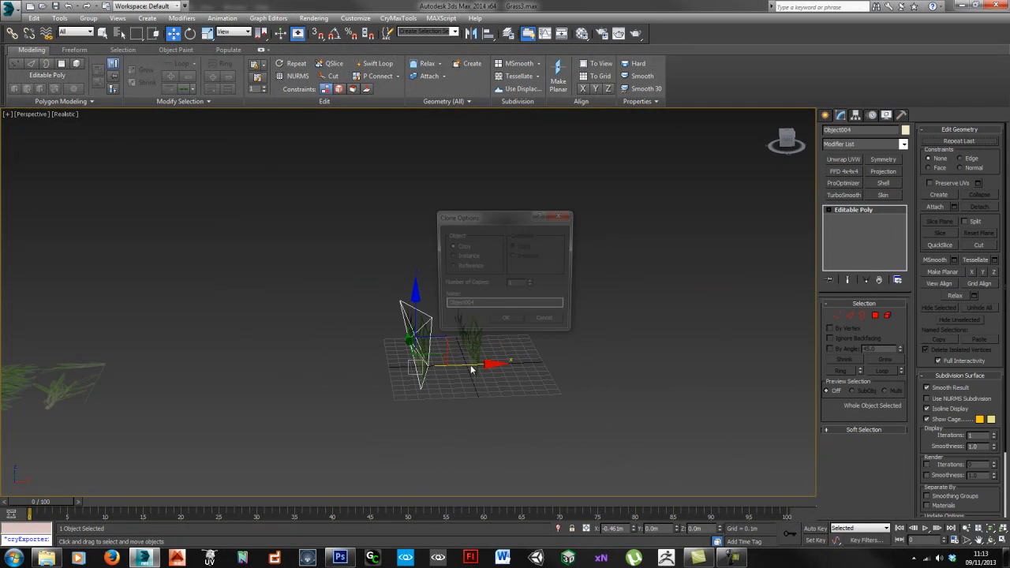
{"action": "left_click", "coordinate": [506, 322]}
{"action": "middle_click_drag", "start_coordinate": [453, 336], "coordinate": [453, 317], "text": "alt"}
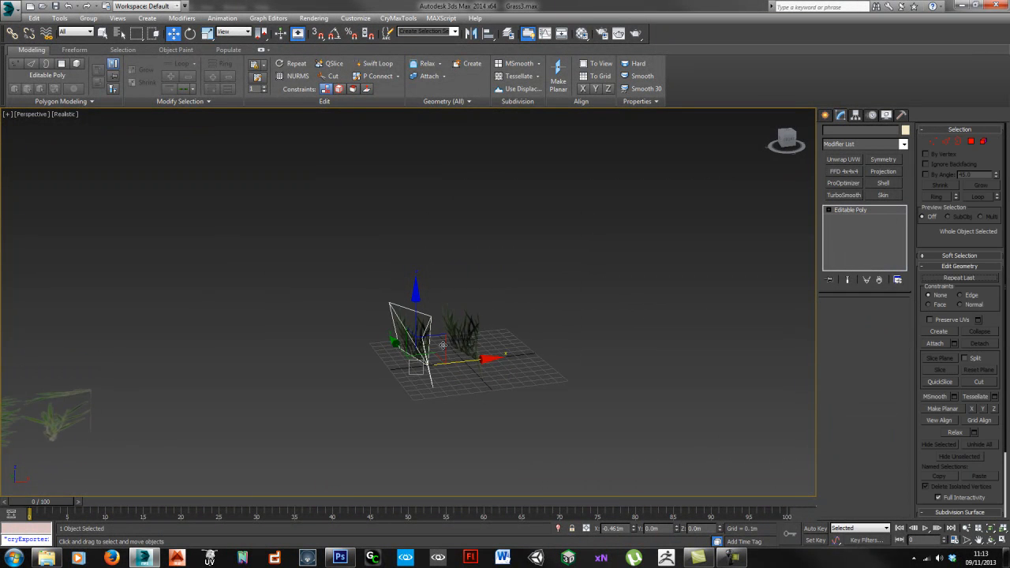
{"action": "mouse_move", "coordinate": [432, 352]}
{"action": "middle_mouse_down", "text": "alt"}
{"action": "mouse_move", "coordinate": [442, 357]}
{"action": "mouse_move", "coordinate": [413, 346]}
{"action": "mouse_move", "coordinate": [437, 364]}
{"action": "mouse_move", "coordinate": [431, 356]}
{"action": "middle_mouse_up", "text": "alt"}
Step: Collapse the two top edges, then undo it so the planes stay rectangular
{"action": "scroll", "coordinate": [440, 377], "scroll_direction": "up", "scroll_amount": 4}
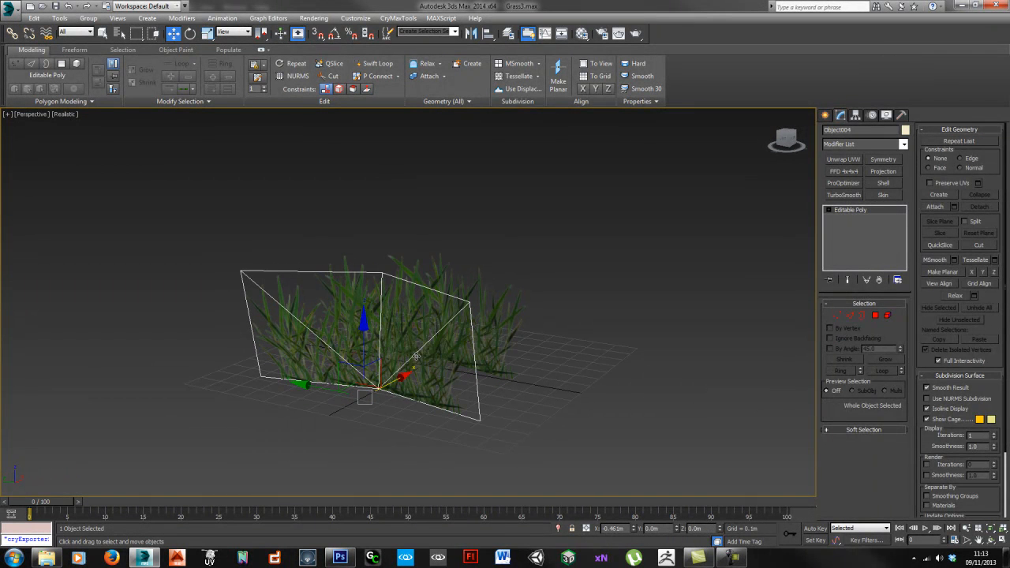
{"action": "key", "text": "2"}
{"action": "key", "text": "ctrl+alt+c"}
{"action": "key", "text": "ctrl+z"}
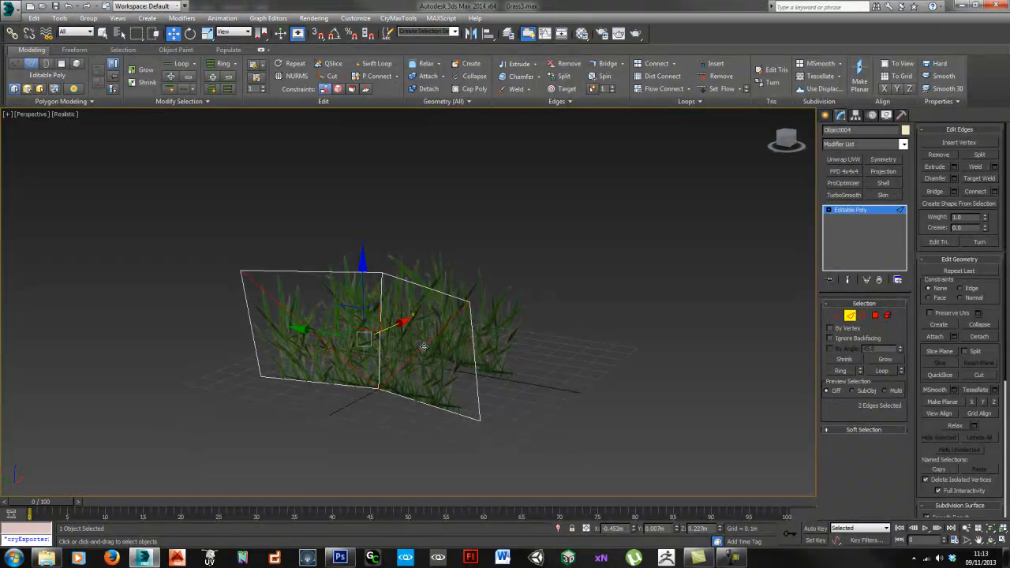
Step: Insert a horizontal edge loop and push it to bend the grass plane
{"action": "key", "text": "alt+s"}
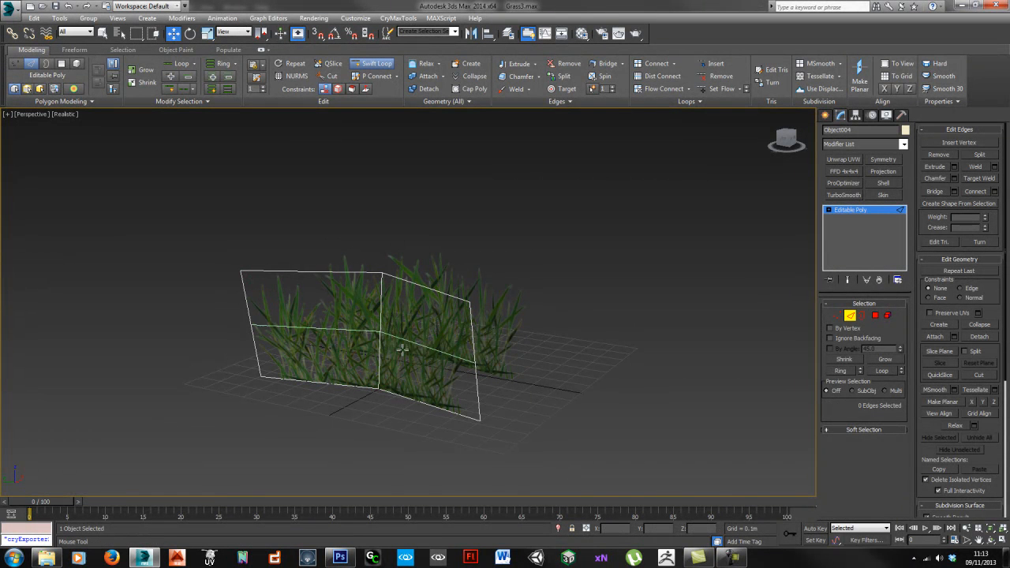
{"action": "left_click", "coordinate": [382, 336]}
{"action": "key", "text": "w"}
{"action": "middle_click_drag", "start_coordinate": [457, 343], "coordinate": [420, 344], "text": "alt"}
{"action": "left_click_drag", "start_coordinate": [418, 335], "coordinate": [441, 333]}
{"action": "middle_click_drag", "start_coordinate": [396, 343], "coordinate": [560, 335], "text": "alt"}
{"action": "middle_click_drag", "start_coordinate": [450, 339], "coordinate": [453, 345]}
Step: Tilt the left grass plane about 17° and rotate the right one sideways
{"action": "key", "text": "2"}
{"action": "left_click", "coordinate": [290, 338]}
{"action": "key", "text": "e"}
{"action": "left_click_drag", "start_coordinate": [330, 339], "coordinate": [328, 334]}
{"action": "left_click", "coordinate": [433, 412]}
{"action": "left_click_drag", "start_coordinate": [433, 413], "coordinate": [340, 398]}
Step: Move and spin the right grass plane into the other clump
{"action": "key", "text": "r"}
{"action": "key", "text": "w"}
{"action": "middle_click_drag", "start_coordinate": [340, 398], "coordinate": [343, 426], "text": "alt"}
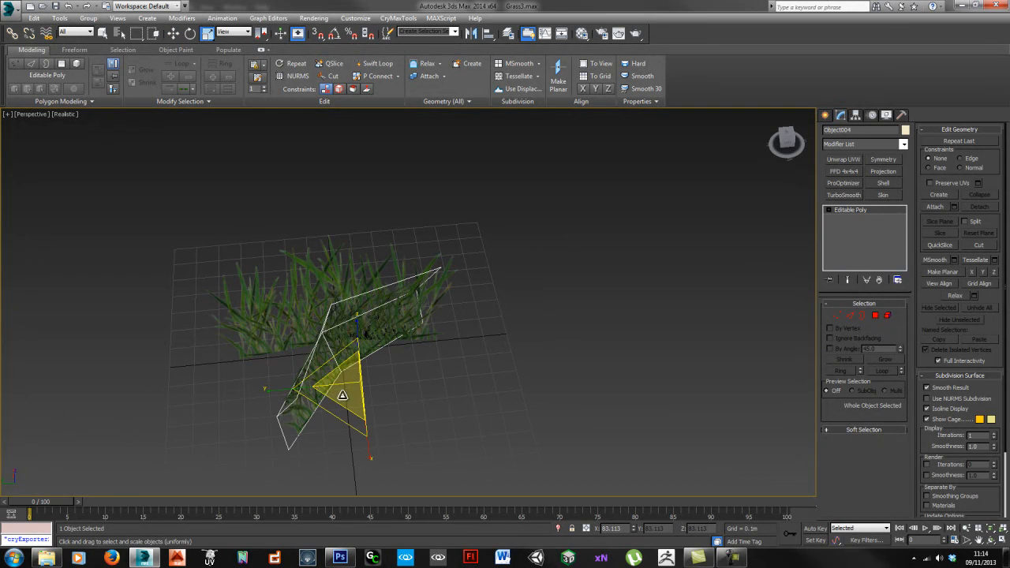
{"action": "key", "text": "e"}
{"action": "left_click_drag", "start_coordinate": [331, 435], "coordinate": [352, 413]}
{"action": "key", "text": "w"}
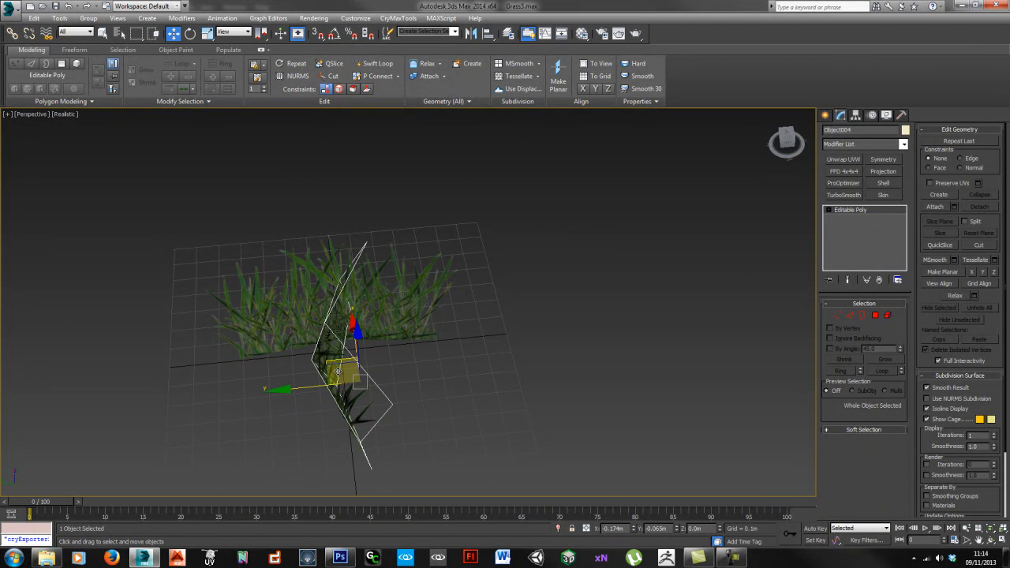
{"action": "left_click_drag", "start_coordinate": [334, 361], "coordinate": [347, 345]}
{"action": "key", "text": "e"}
{"action": "left_click_drag", "start_coordinate": [357, 421], "coordinate": [331, 347]}
{"action": "left_click", "coordinate": [466, 412]}
Step: Move the second grass plane onto the centre grass and rotate it about 72° upright
{"action": "middle_click_drag", "start_coordinate": [465, 413], "coordinate": [355, 352], "text": "alt"}
{"action": "scroll", "coordinate": [347, 354], "scroll_direction": "down", "scroll_amount": 5}
{"action": "middle_click_drag", "start_coordinate": [250, 356], "coordinate": [236, 397], "text": "alt"}
{"action": "left_click", "coordinate": [186, 387]}
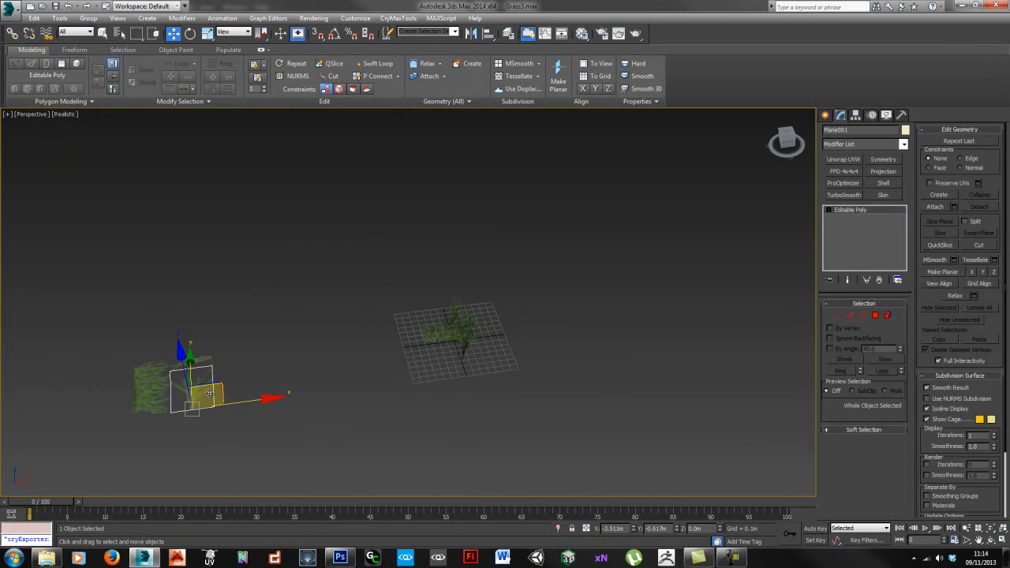
{"action": "left_click_drag", "start_coordinate": [229, 390], "coordinate": [453, 339]}
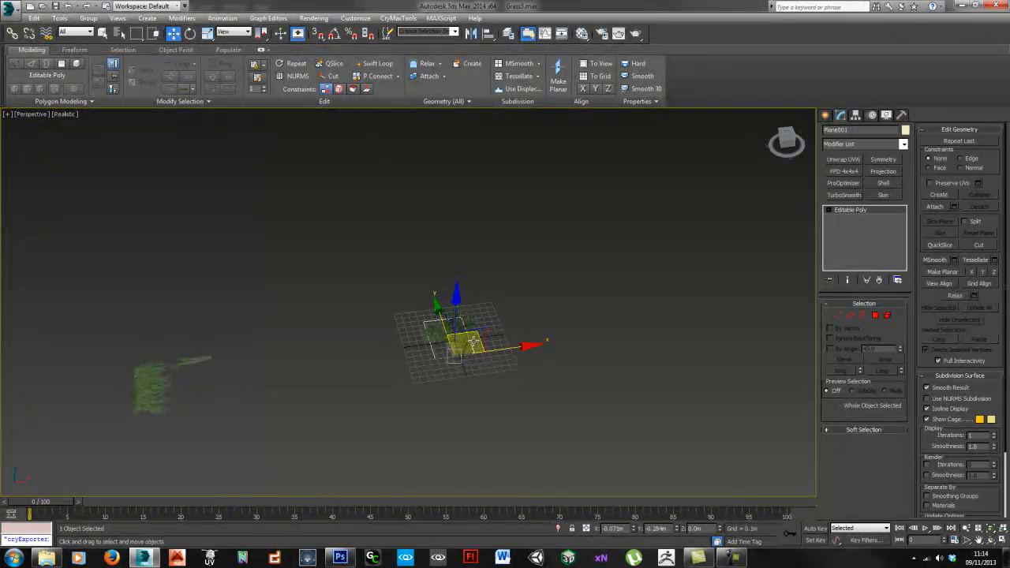
{"action": "key", "text": "e"}
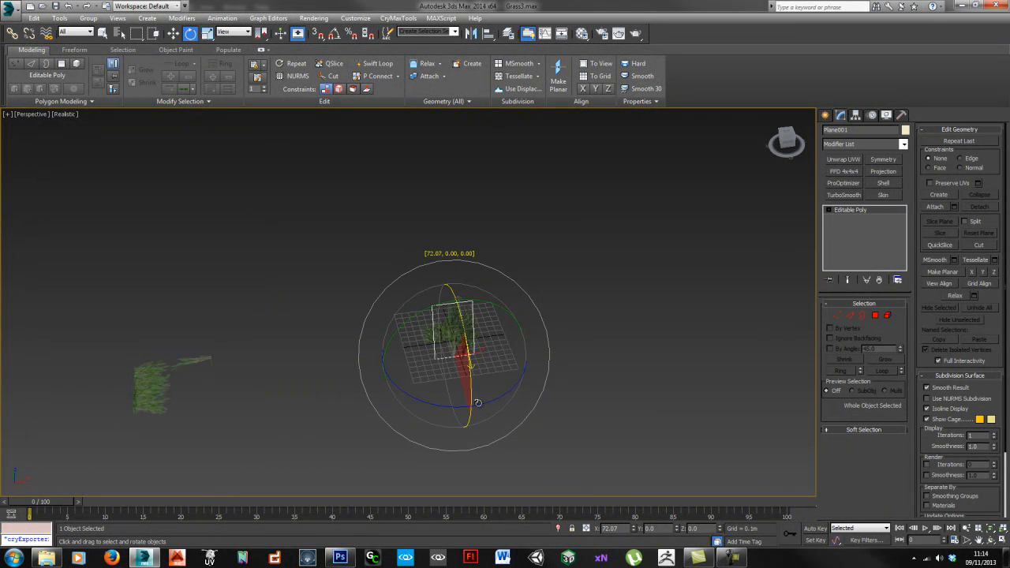
{"action": "left_click_drag", "start_coordinate": [477, 402], "coordinate": [467, 371]}
Step: Switch the viewport display to Shaded
{"action": "left_click", "coordinate": [74, 115]}
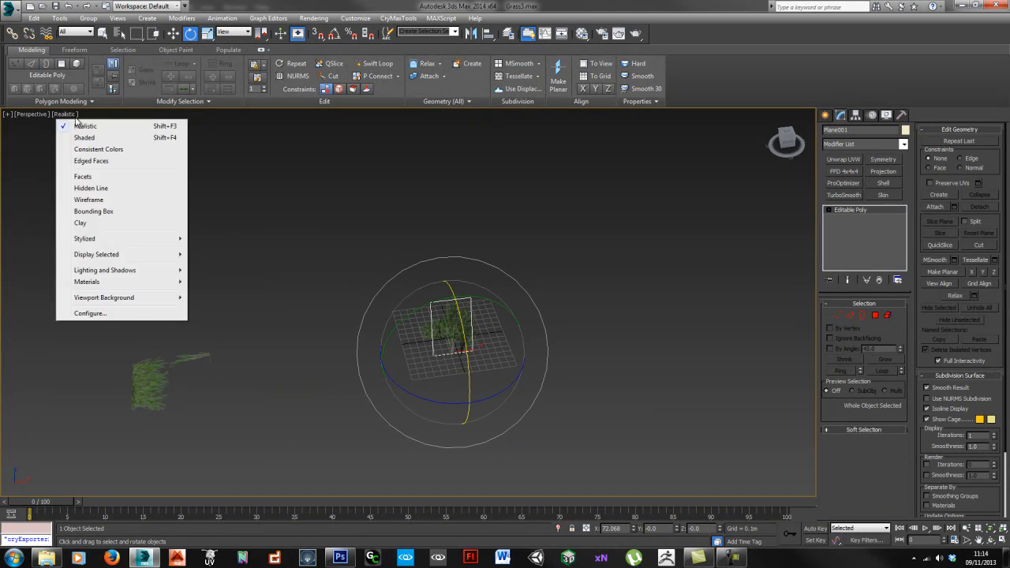
{"action": "left_click", "coordinate": [86, 137]}
{"action": "scroll", "coordinate": [489, 339], "scroll_direction": "up", "scroll_amount": 5}
{"action": "mouse_move", "coordinate": [489, 339]}
{"action": "middle_mouse_down", "text": "alt"}
{"action": "mouse_move", "coordinate": [505, 324]}
{"action": "mouse_move", "coordinate": [474, 353]}
{"action": "middle_mouse_up", "text": "alt"}
Step: Move the grass plane left and turn it to face the camera
{"action": "key", "text": "w"}
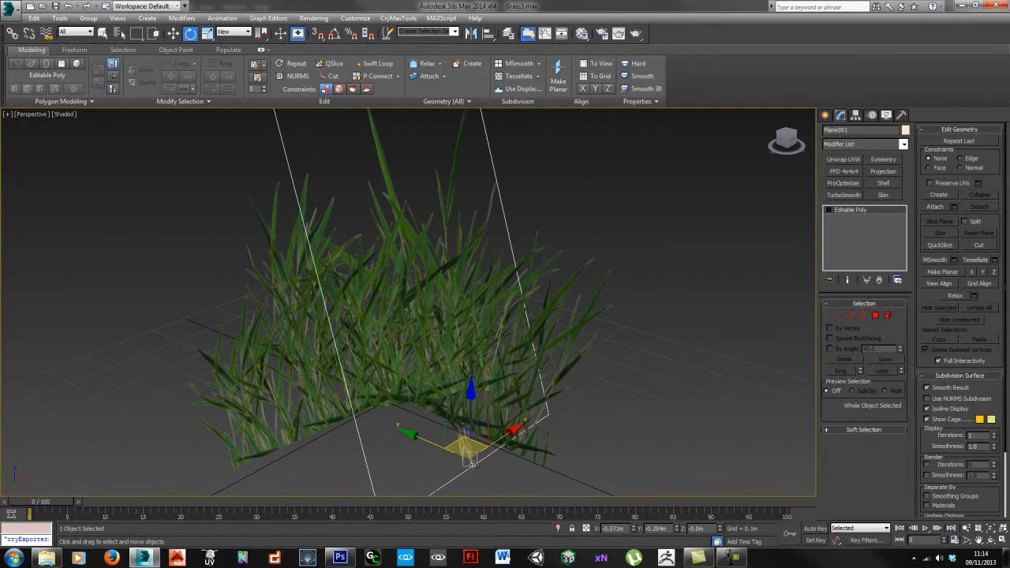
{"action": "middle_click_drag", "start_coordinate": [462, 446], "coordinate": [418, 441], "text": "alt"}
{"action": "left_click_drag", "start_coordinate": [399, 490], "coordinate": [339, 485]}
{"action": "key", "text": "r"}
{"action": "key", "text": "w"}
{"action": "middle_click_drag", "start_coordinate": [339, 483], "coordinate": [410, 450], "text": "alt"}
{"action": "key", "text": "e"}
{"action": "left_click_drag", "start_coordinate": [411, 471], "coordinate": [378, 440]}
{"action": "key", "text": "w"}
{"action": "middle_click_drag", "start_coordinate": [364, 428], "coordinate": [411, 438], "text": "alt"}
{"action": "scroll", "coordinate": [411, 438], "scroll_direction": "down", "scroll_amount": 3}
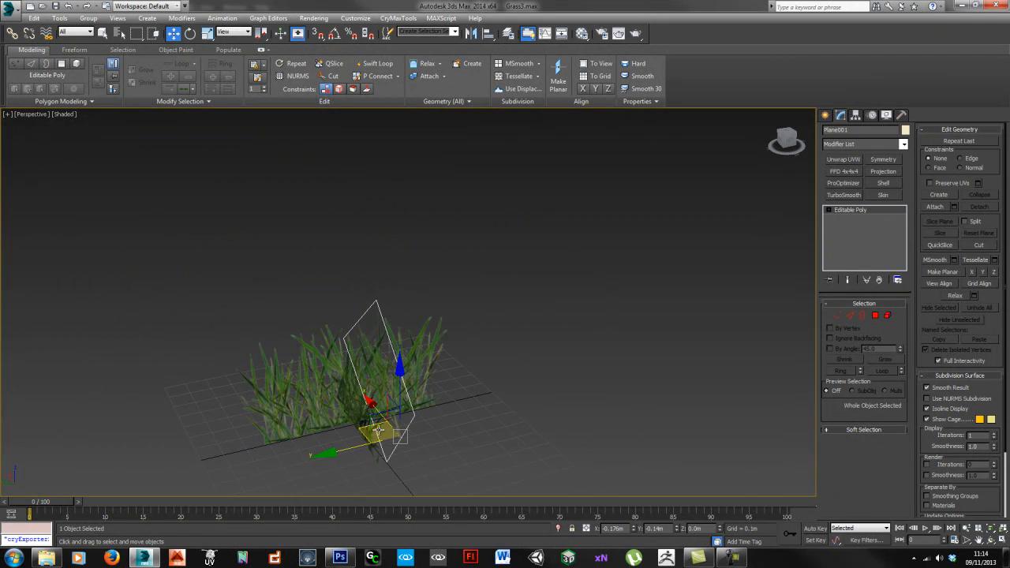
Step: Clone the grass plane as Plane002 and shift the copy left
{"action": "mouse_move", "coordinate": [371, 429]}
{"action": "left_mouse_down", "text": "shift"}
{"action": "mouse_move", "coordinate": [300, 451]}
{"action": "mouse_move", "coordinate": [388, 453]}
{"action": "left_mouse_up", "text": "shift"}
{"action": "left_click", "coordinate": [505, 323]}
{"action": "key", "text": "e"}
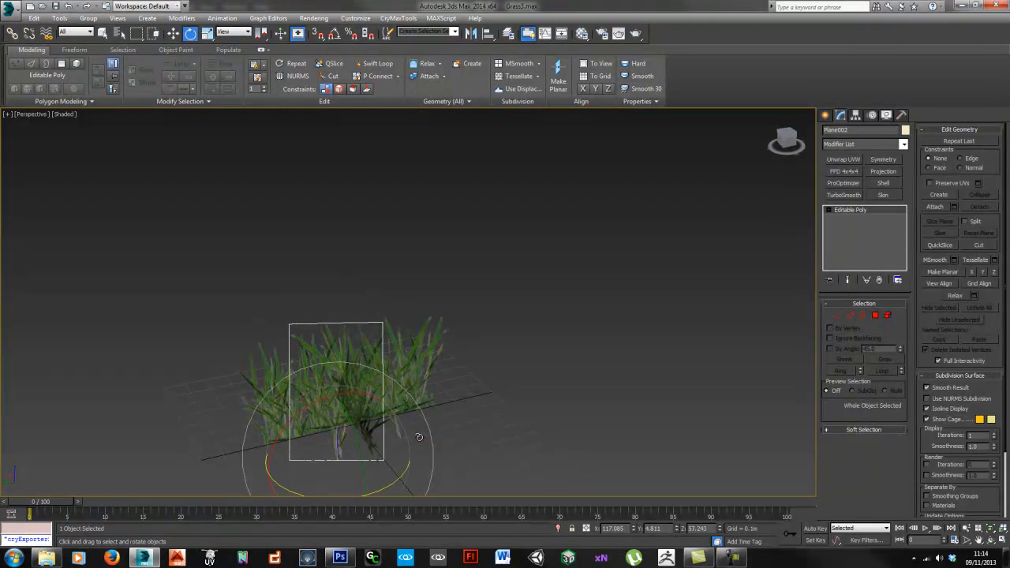
{"action": "key", "text": "w"}
{"action": "middle_click_drag", "start_coordinate": [369, 415], "coordinate": [398, 432], "text": "alt"}
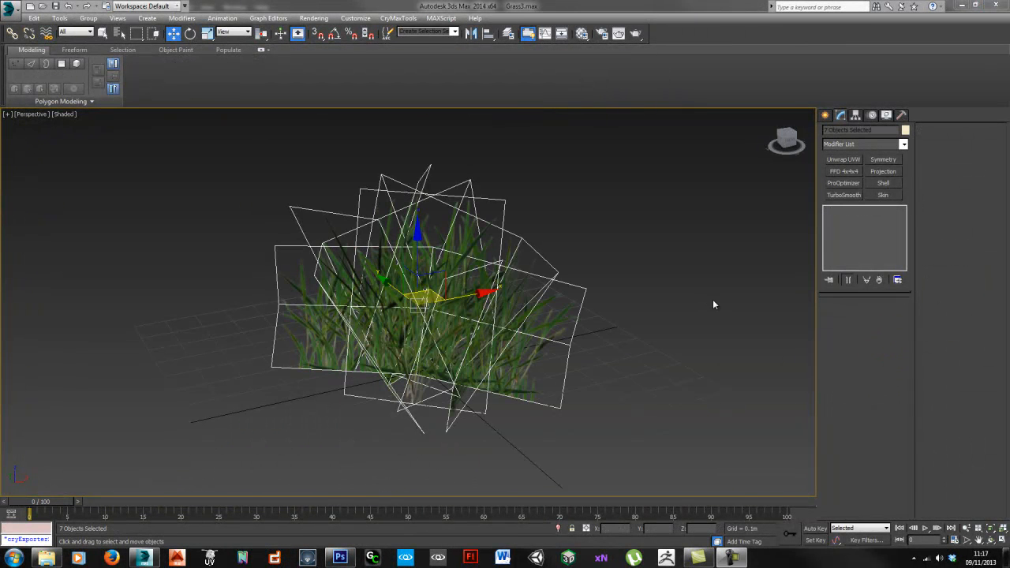
Step: Select one grass plane as the base object for combining
{"action": "middle_click_drag", "start_coordinate": [562, 299], "coordinate": [557, 314], "text": "alt"}
{"action": "left_click", "coordinate": [557, 314]}
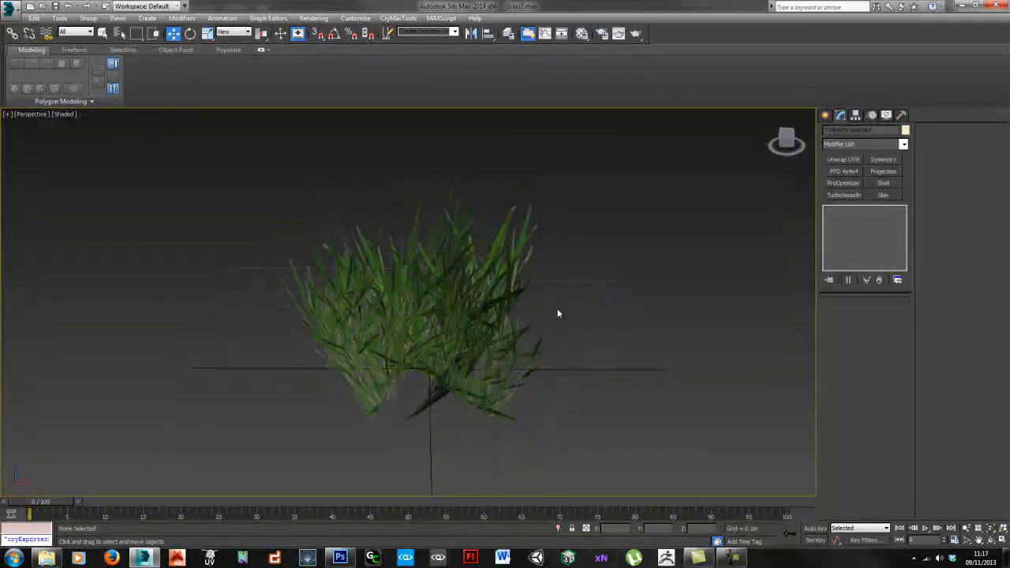
{"action": "left_click", "coordinate": [482, 320]}
{"action": "middle_click_drag", "start_coordinate": [482, 319], "coordinate": [516, 365], "text": "alt"}
{"action": "middle_click_drag", "start_coordinate": [390, 375], "coordinate": [410, 299], "text": "alt"}
{"action": "middle_click_drag", "start_coordinate": [297, 288], "coordinate": [303, 291], "text": "alt"}
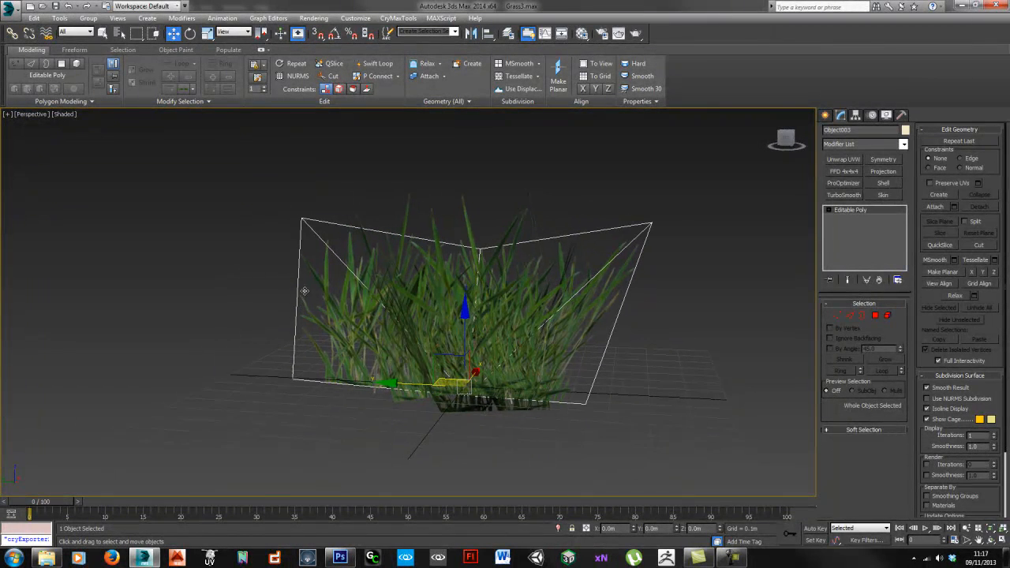
{"action": "middle_click_drag", "start_coordinate": [422, 278], "coordinate": [436, 274], "text": "alt"}
{"action": "middle_click_drag", "start_coordinate": [503, 319], "coordinate": [453, 320], "text": "alt"}
{"action": "scroll", "coordinate": [483, 325], "scroll_direction": "down", "scroll_amount": 3}
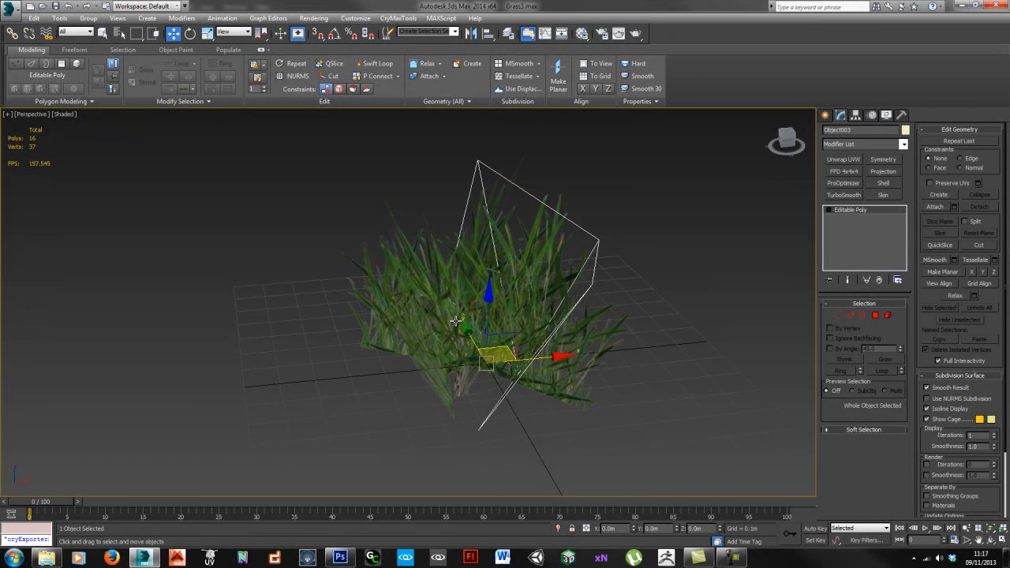
{"action": "middle_click_drag", "start_coordinate": [448, 295], "coordinate": [470, 294], "text": "alt"}
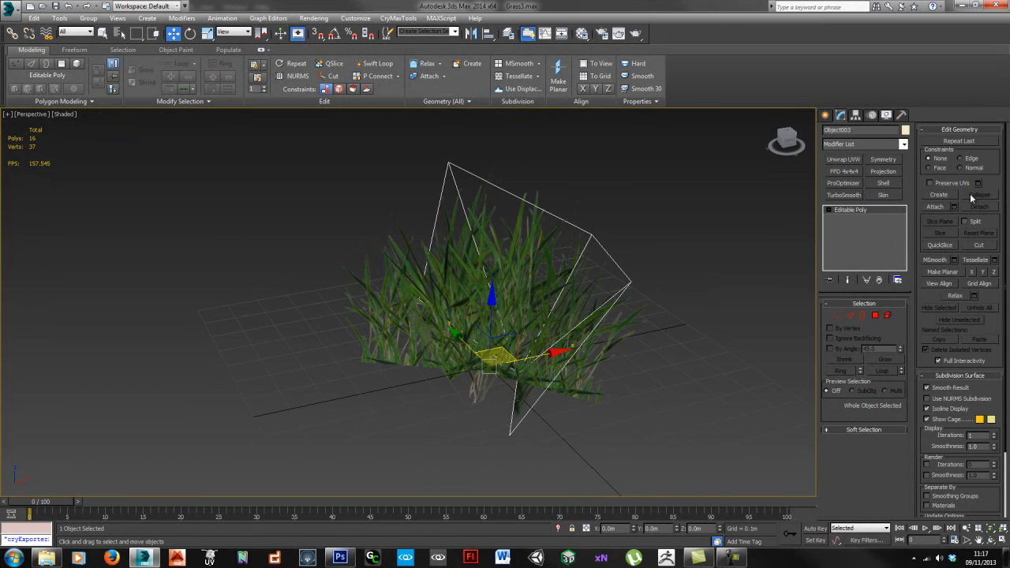
Step: Attach the remaining grass planes to the selected object
{"action": "left_click", "coordinate": [935, 205]}
{"action": "left_click", "coordinate": [426, 315]}
{"action": "left_click", "coordinate": [455, 319]}
{"action": "left_click", "coordinate": [409, 306]}
{"action": "middle_click_drag", "start_coordinate": [469, 251], "coordinate": [528, 310], "text": "alt"}
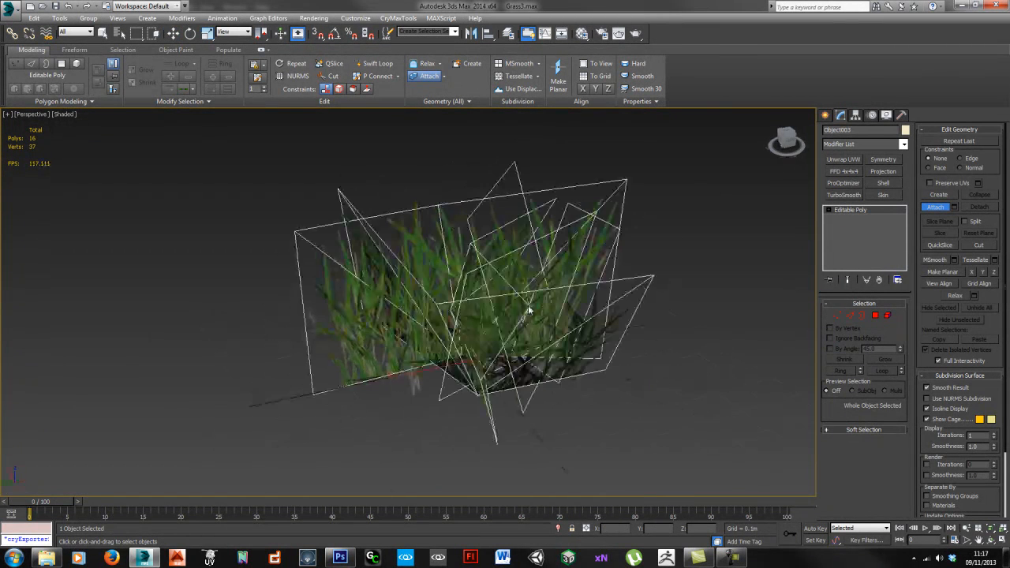
{"action": "key", "text": "w"}
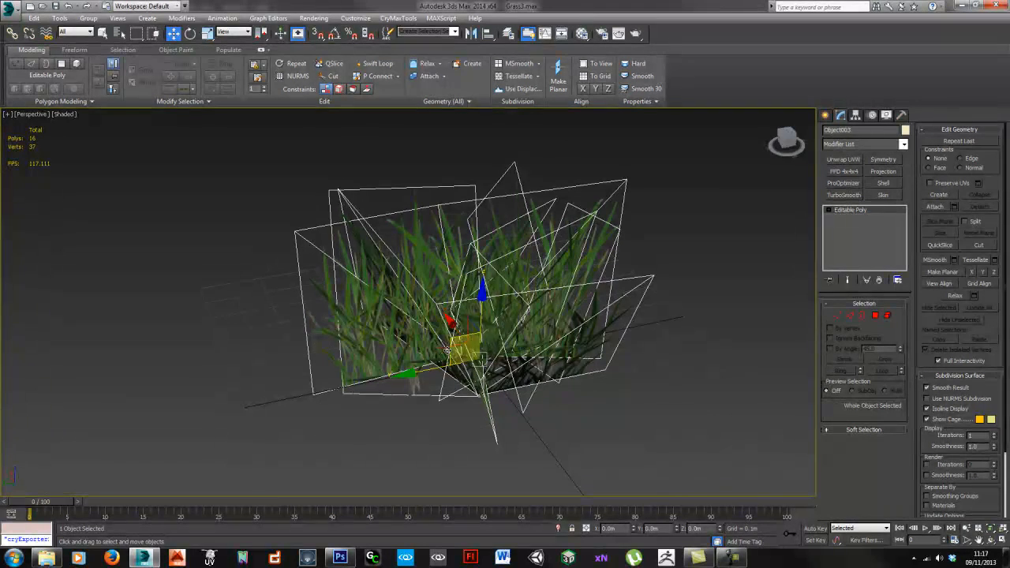
{"action": "middle_click_drag", "start_coordinate": [441, 350], "coordinate": [668, 344], "text": "alt"}
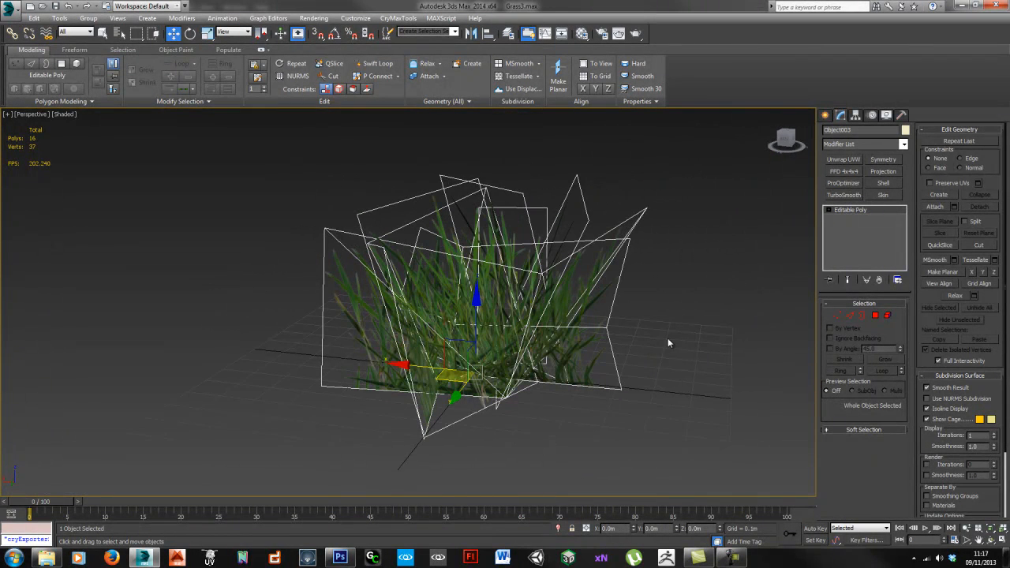
Step: Rename the combined grass object to 'Grass3'
{"action": "type", "text": "Grass3"}
{"action": "key", "text": "Return"}
{"action": "left_click", "coordinate": [719, 266]}
{"action": "left_click", "coordinate": [582, 292]}
{"action": "middle_click_drag", "start_coordinate": [552, 293], "coordinate": [592, 293], "text": "alt"}
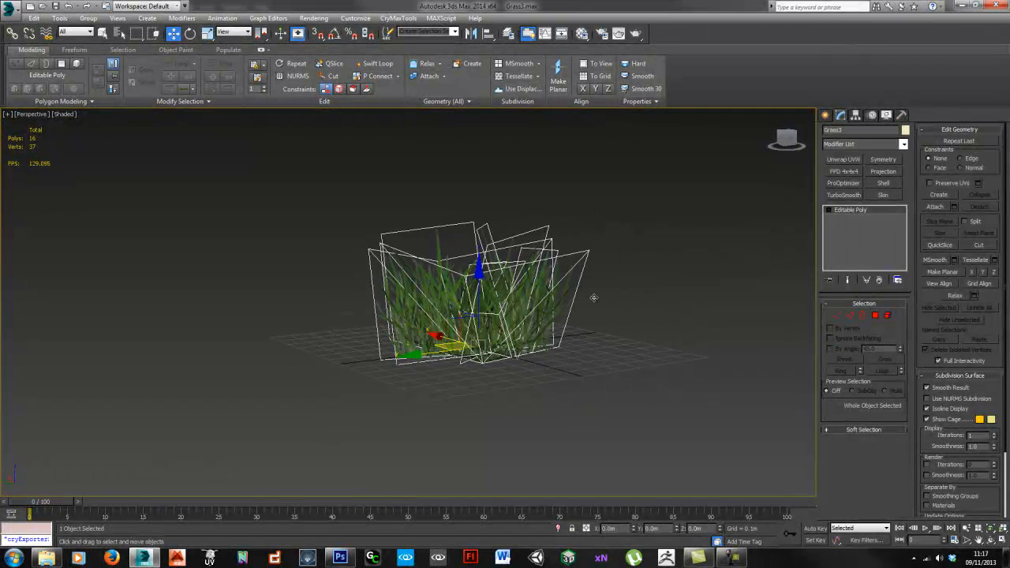
{"action": "left_click", "coordinate": [613, 325]}
{"action": "left_click", "coordinate": [496, 315]}
{"action": "middle_click_drag", "start_coordinate": [496, 315], "coordinate": [475, 297], "text": "alt"}
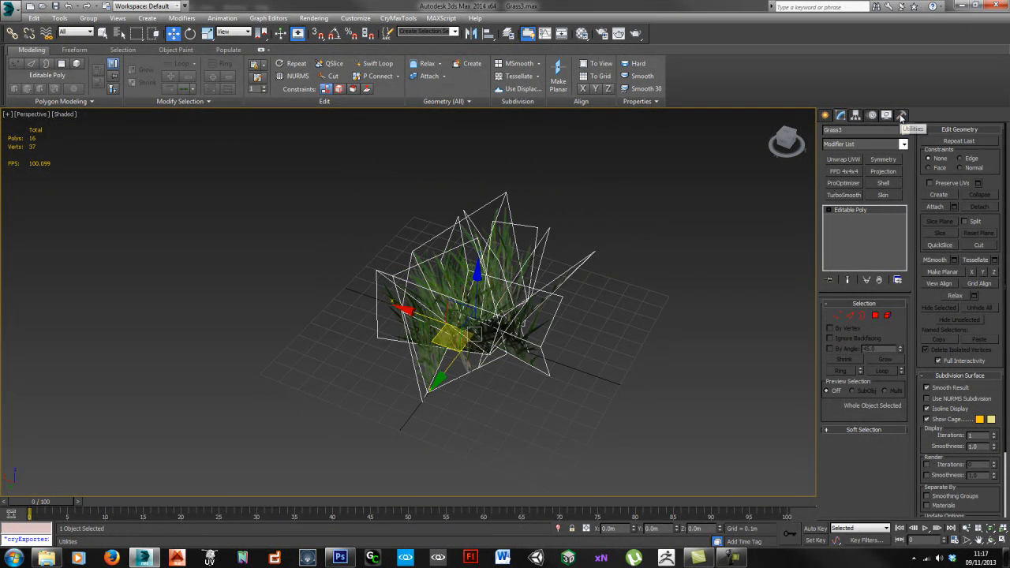
Step: Apply Reset XForm to Grass3 and check the XForm modifier in its stack
{"action": "left_click", "coordinate": [901, 116]}
{"action": "left_click", "coordinate": [874, 245]}
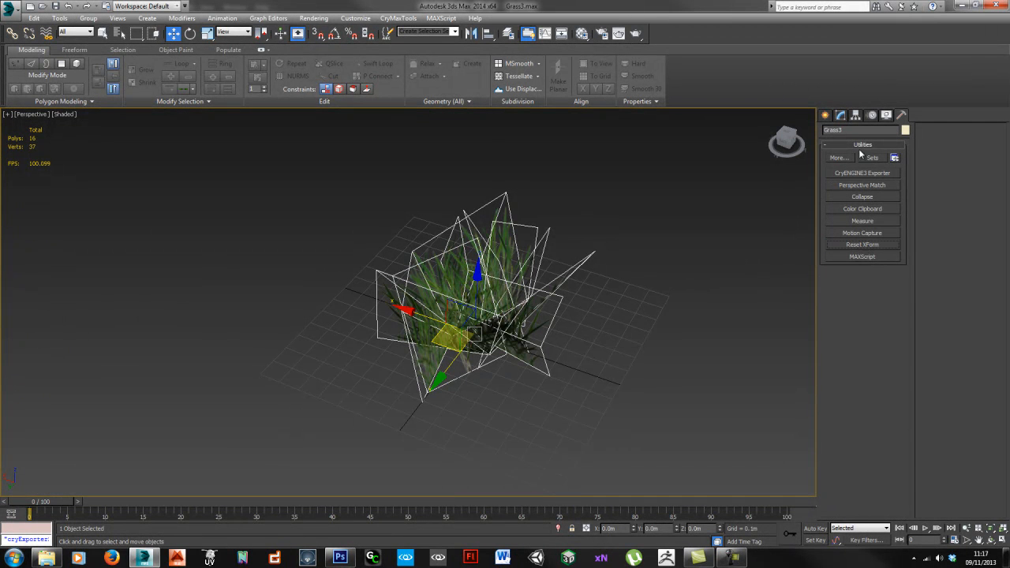
{"action": "left_click", "coordinate": [857, 116]}
{"action": "left_click", "coordinate": [639, 301]}
{"action": "left_click", "coordinate": [499, 306]}
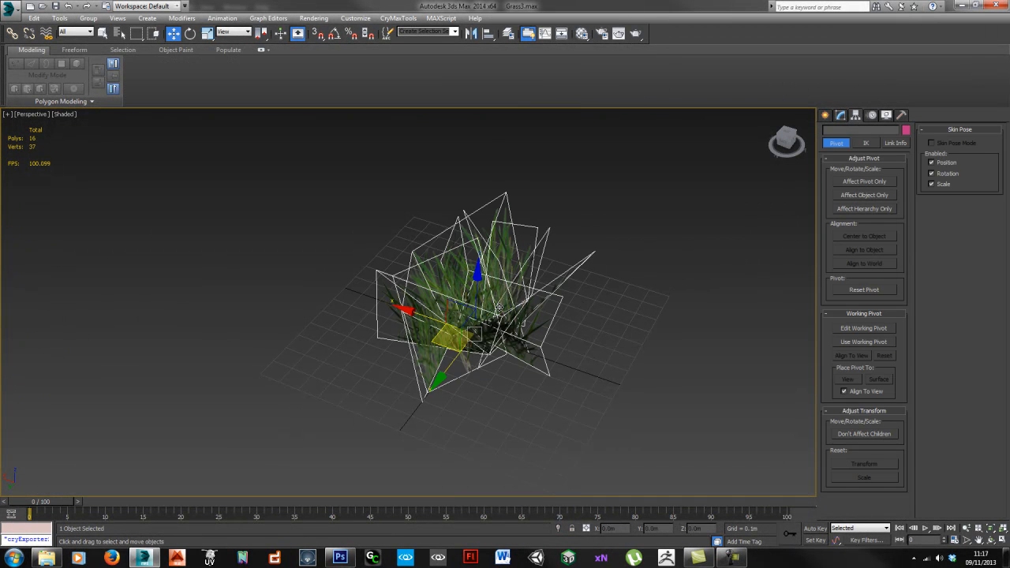
{"action": "left_click", "coordinate": [840, 115]}
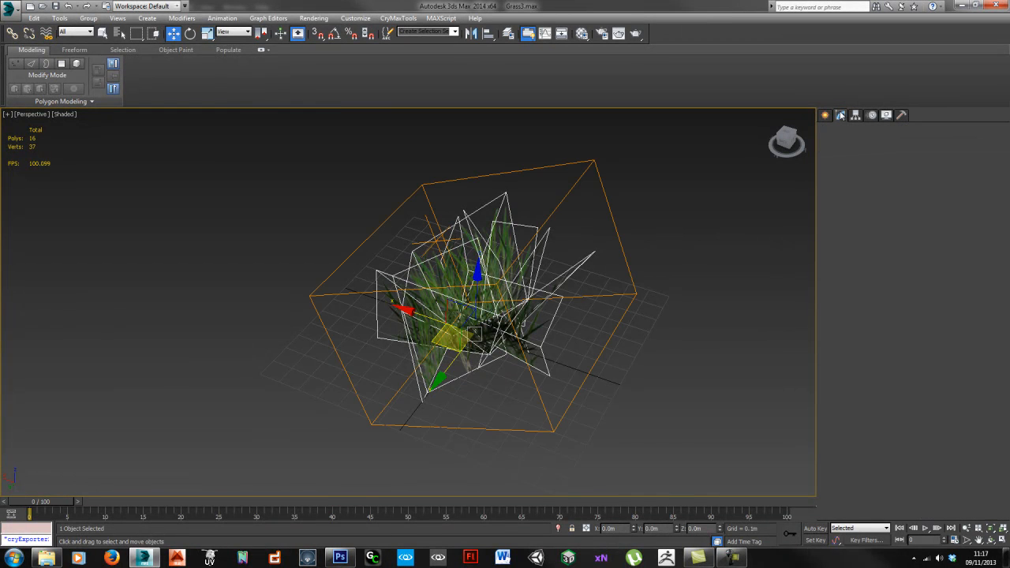
{"action": "middle_click_drag", "start_coordinate": [560, 310], "coordinate": [353, 335], "text": "alt"}
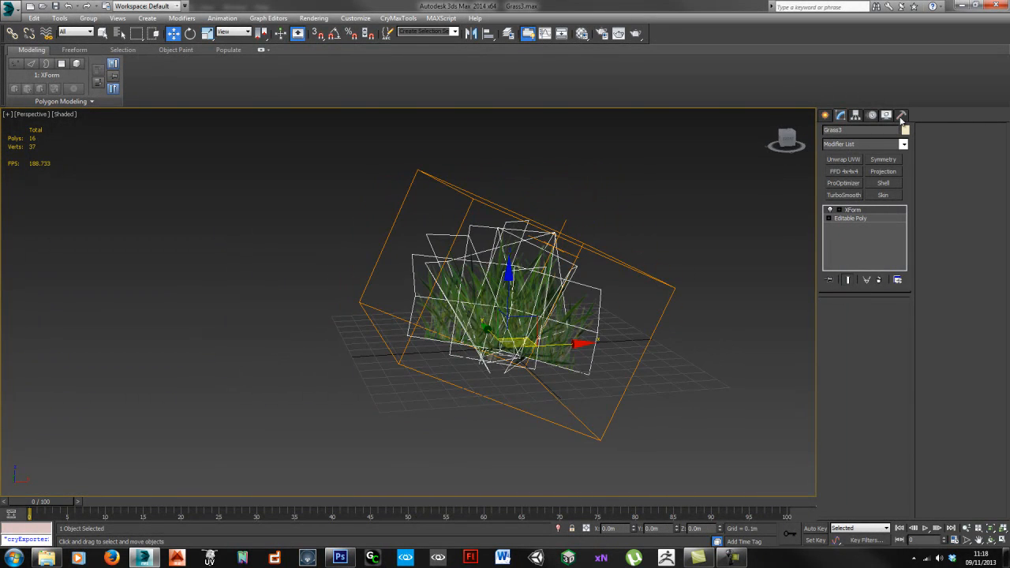
Step: Return to the Editable Poly base level and show the Utilities list
{"action": "left_click", "coordinate": [901, 115]}
{"action": "left_click", "coordinate": [840, 116]}
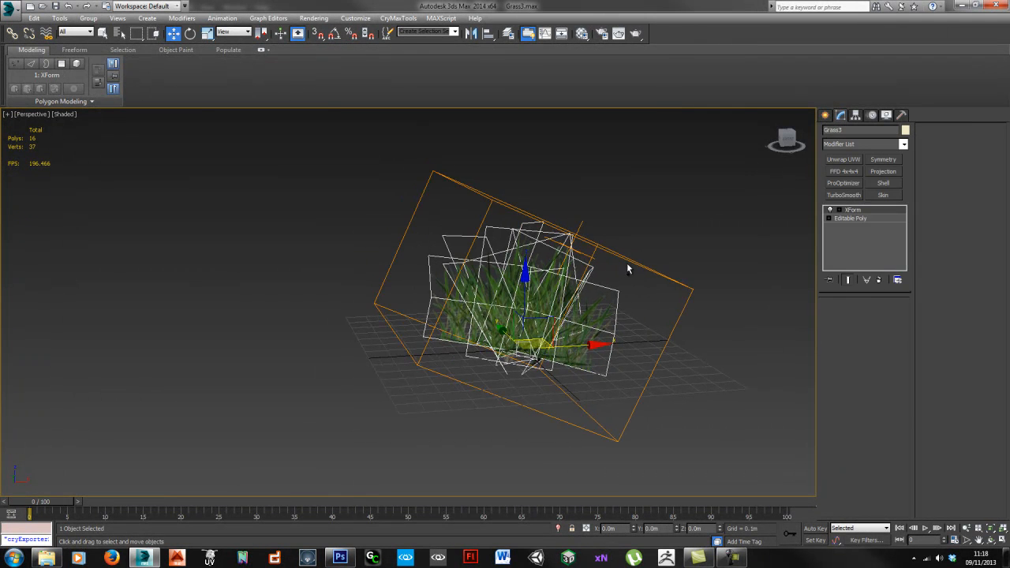
{"action": "left_click", "coordinate": [851, 217]}
{"action": "left_click", "coordinate": [901, 115]}
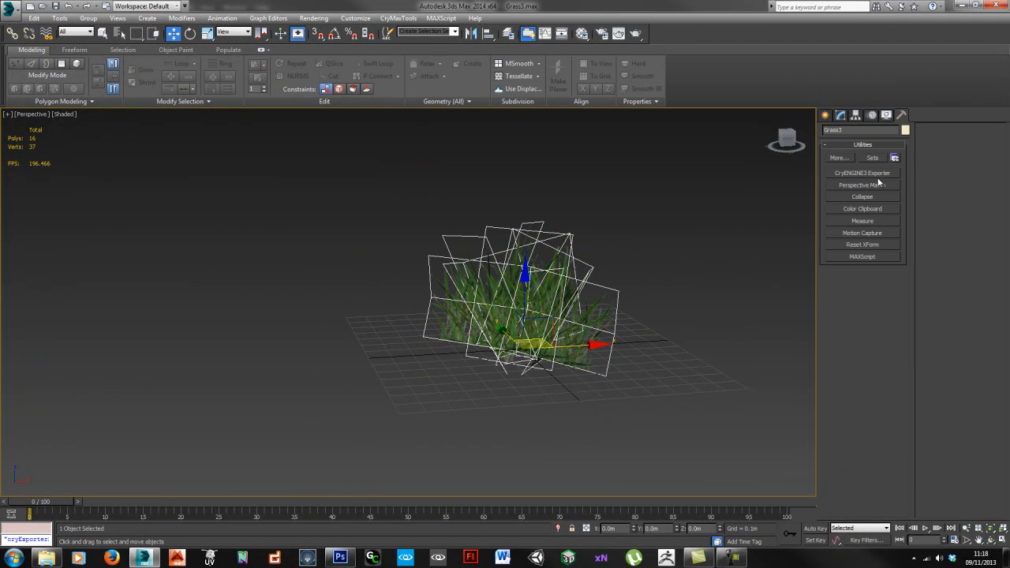
Step: Export Grass3 as Grass3.cgf with the CryENGINE3 Exporter, skipping the save dialog and closing the log
{"action": "left_click", "coordinate": [873, 174]}
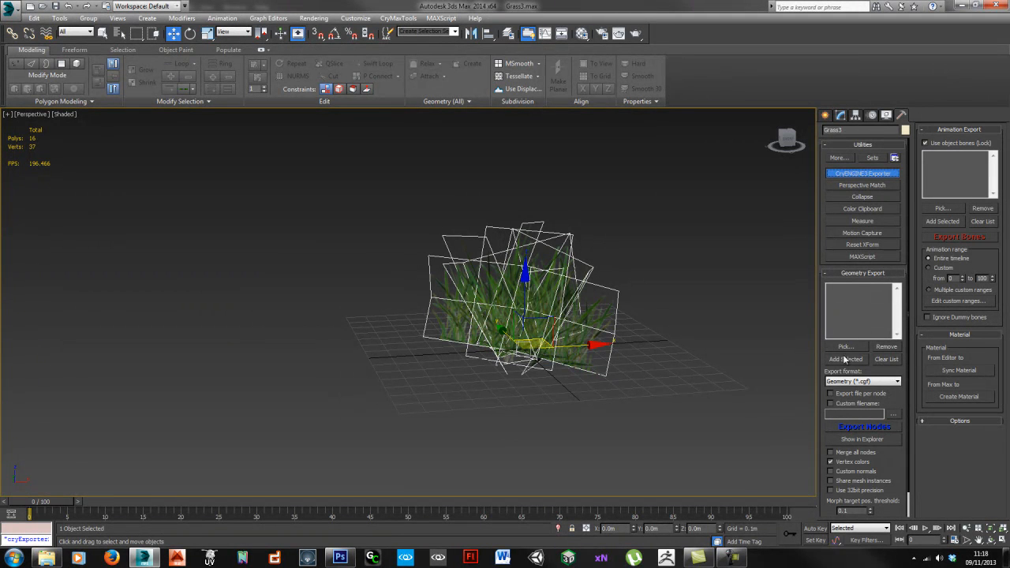
{"action": "left_click", "coordinate": [438, 558]}
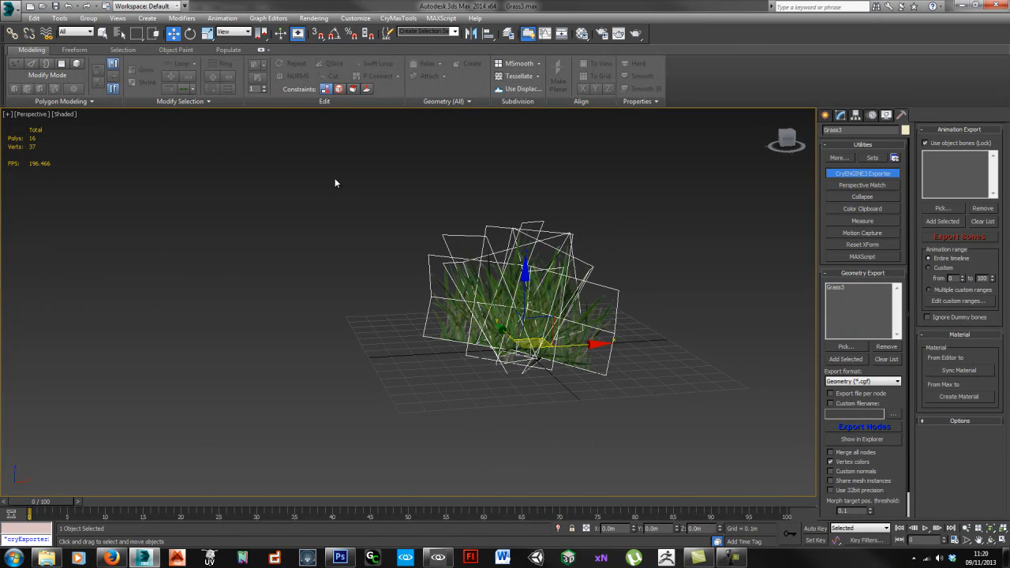
{"action": "key", "text": "ctrl+shift+s"}
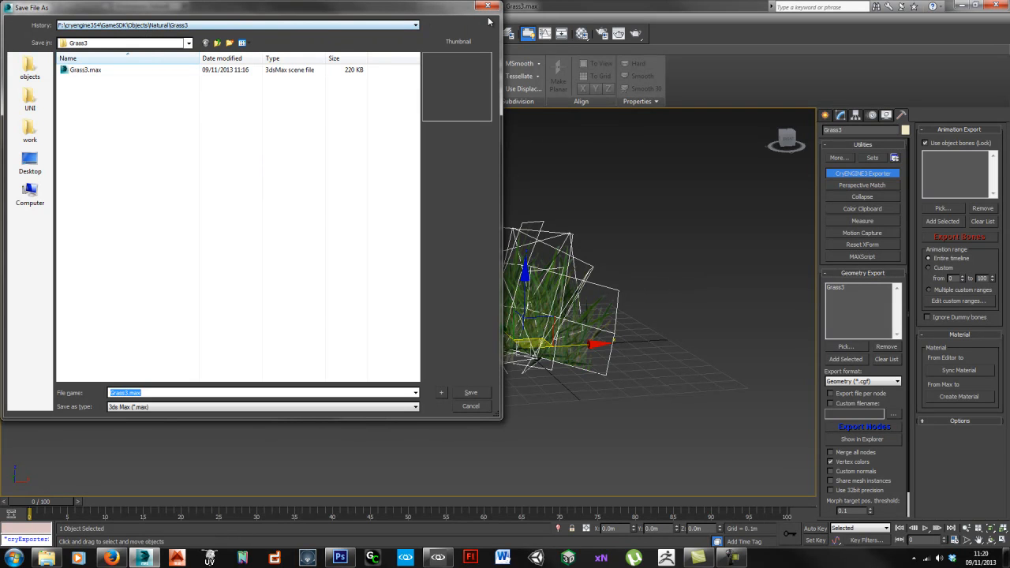
{"action": "left_click", "coordinate": [487, 6]}
{"action": "left_click", "coordinate": [863, 426]}
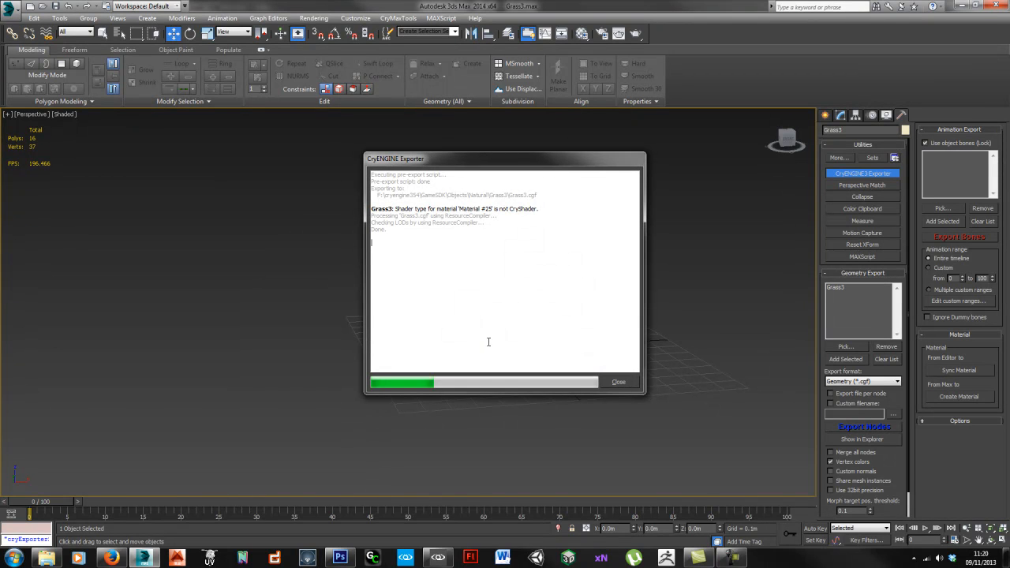
{"action": "left_click", "coordinate": [619, 383]}
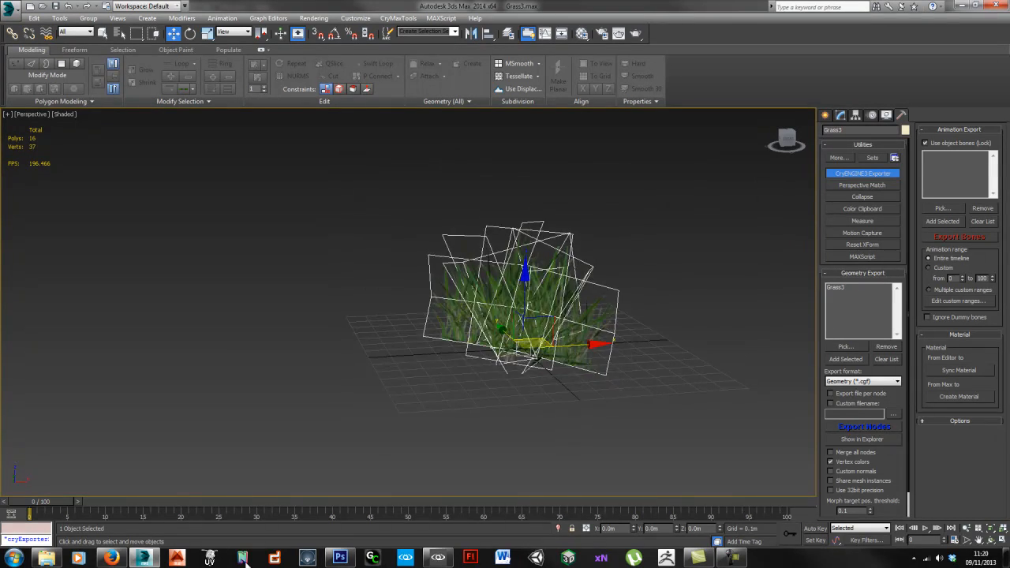
{"action": "left_click", "coordinate": [442, 558]}
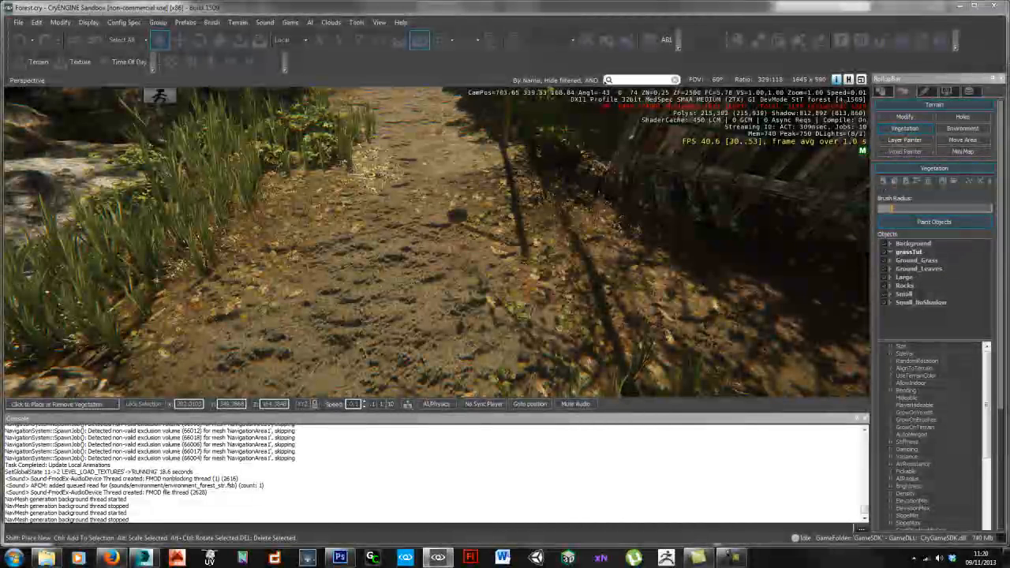
Step: Add Grass3.cgf from the Natural/Grass3 folder as a new vegetation object
{"action": "left_click_drag", "start_coordinate": [658, 126], "coordinate": [439, 125]}
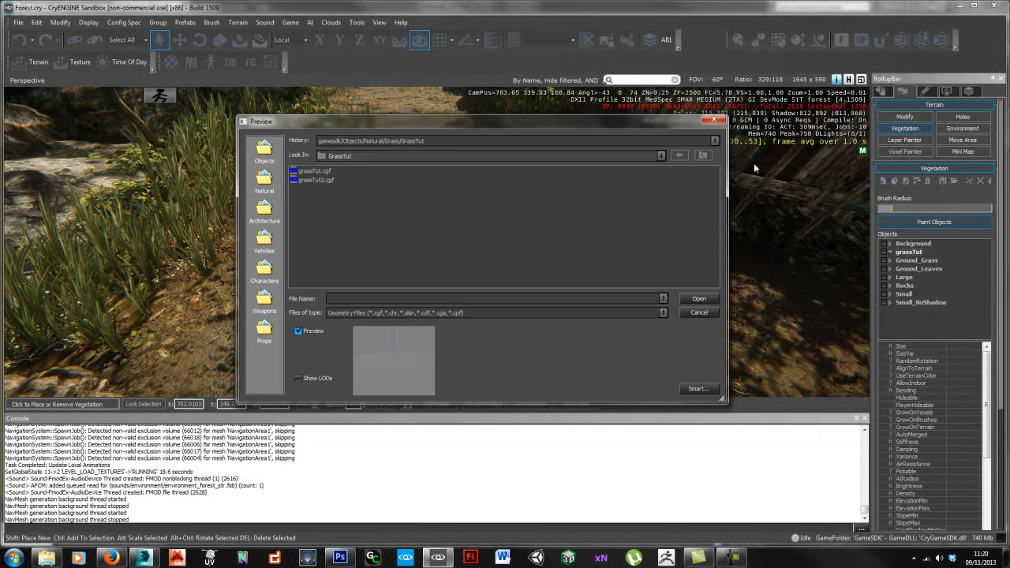
{"action": "left_click", "coordinate": [703, 156]}
{"action": "double_click", "coordinate": [308, 173]}
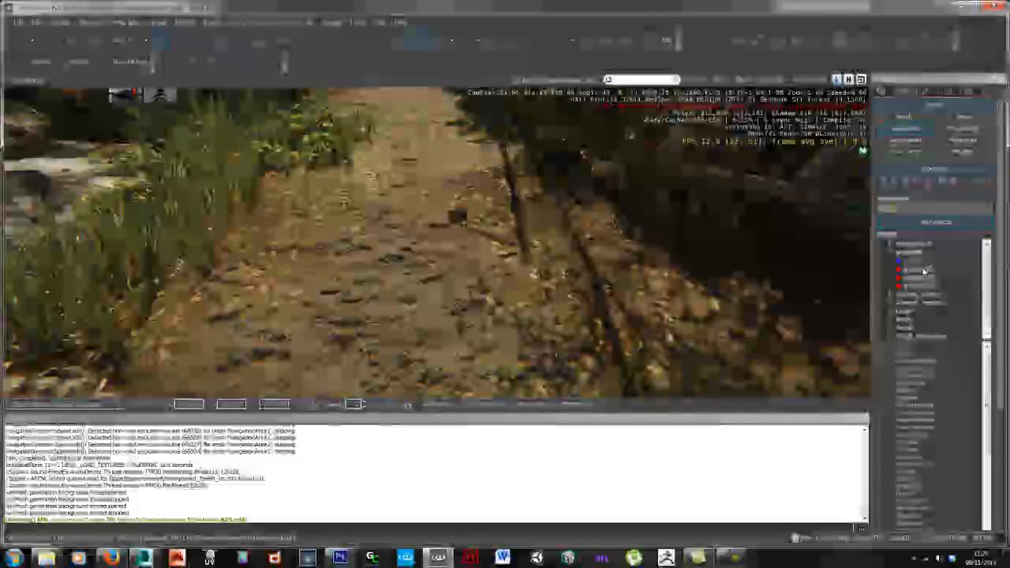
Step: Turn on RandomRotation and AutoMerged for grass3, then reselect it for painting
{"action": "left_click", "coordinate": [914, 260]}
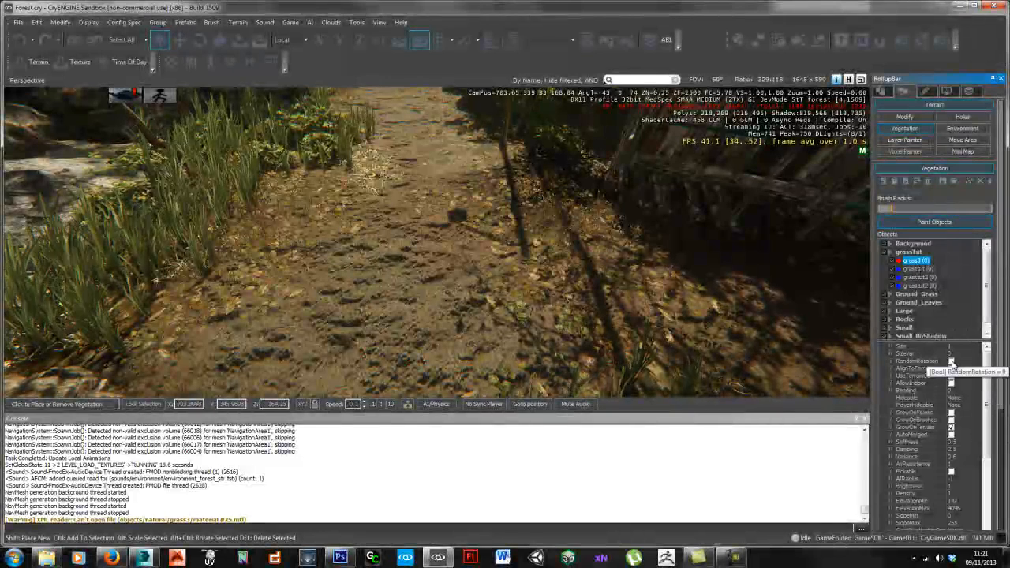
{"action": "left_click", "coordinate": [951, 361]}
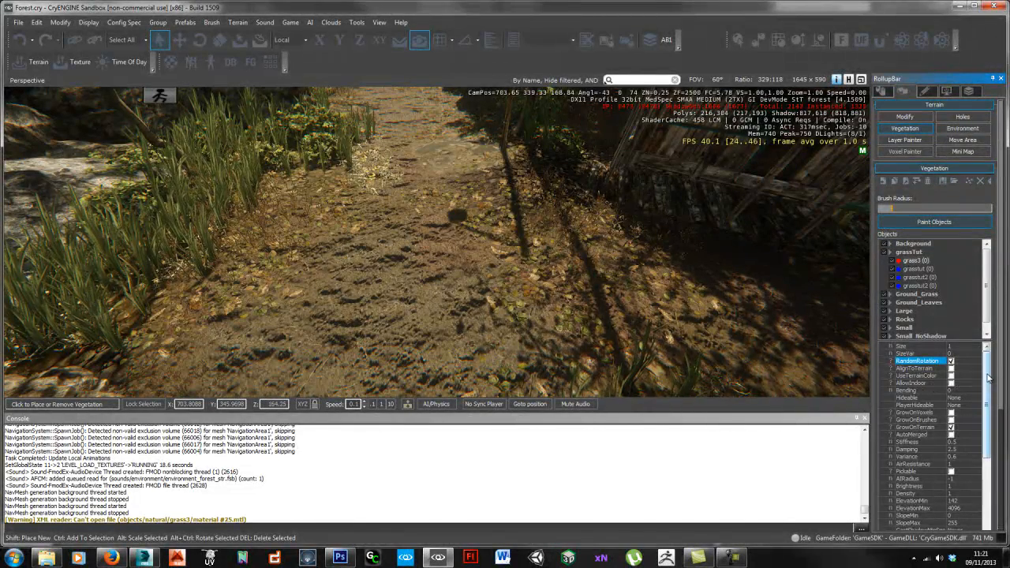
{"action": "scroll", "coordinate": [954, 377], "scroll_direction": "down", "scroll_amount": 1}
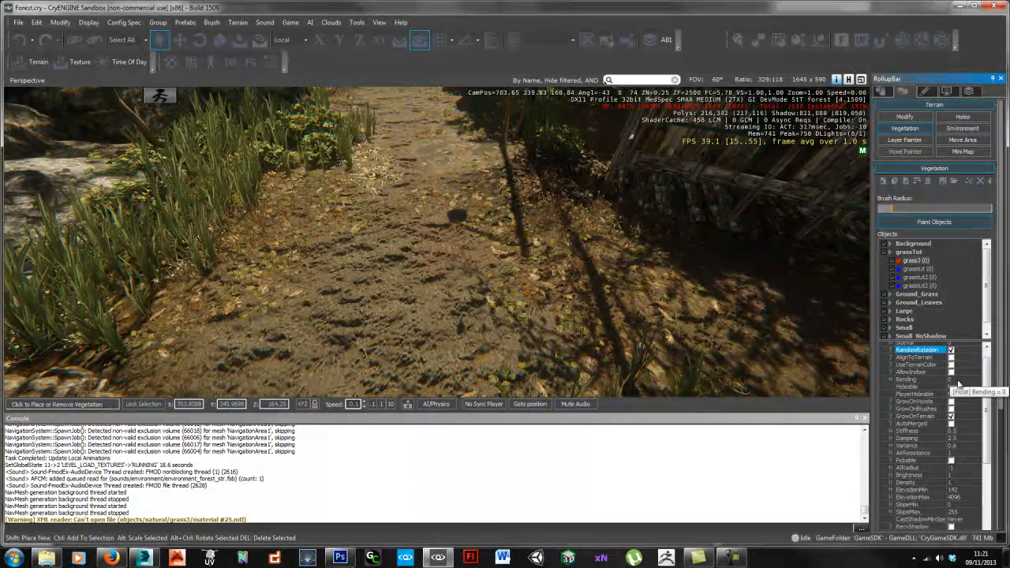
{"action": "scroll", "coordinate": [988, 411], "scroll_direction": "down", "scroll_amount": 2}
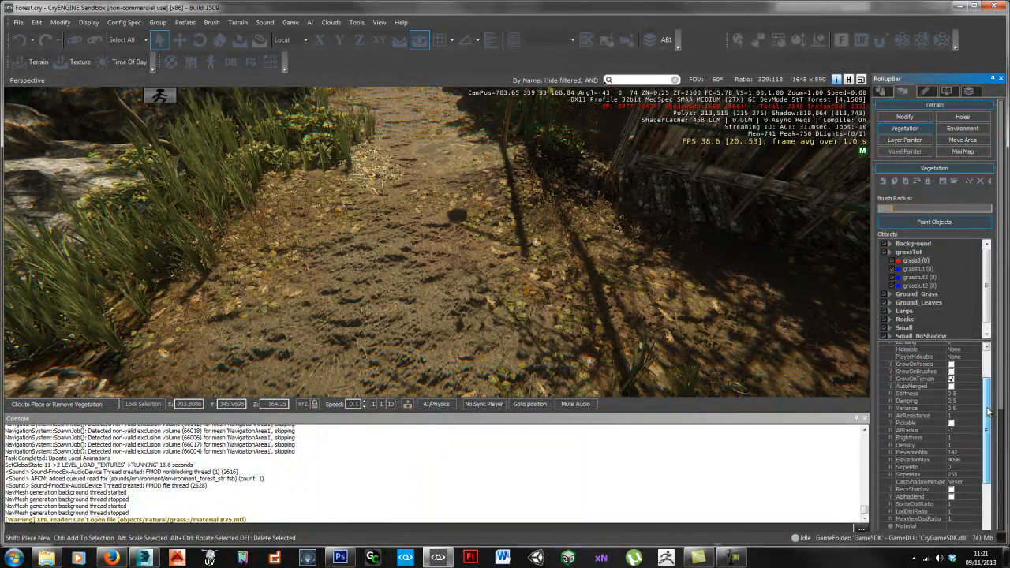
{"action": "left_click", "coordinate": [914, 385]}
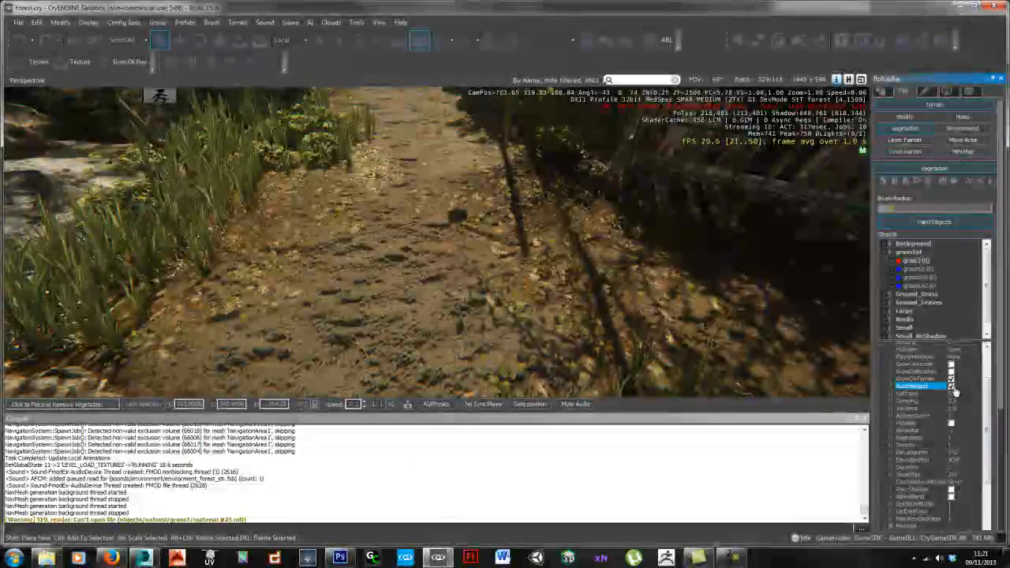
{"action": "left_click_drag", "start_coordinate": [992, 405], "coordinate": [986, 457]}
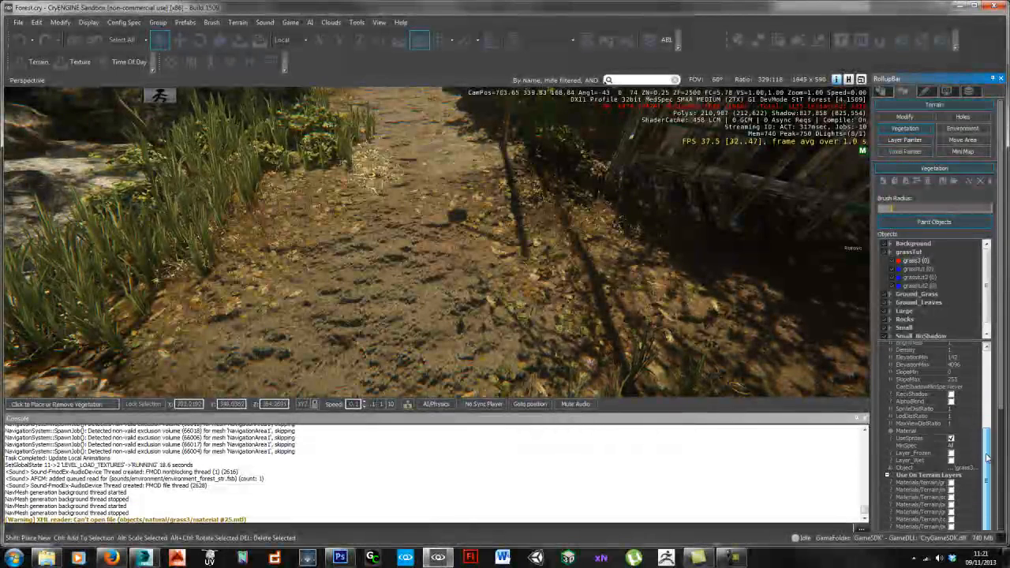
{"action": "scroll", "coordinate": [947, 426], "scroll_direction": "up", "scroll_amount": 6}
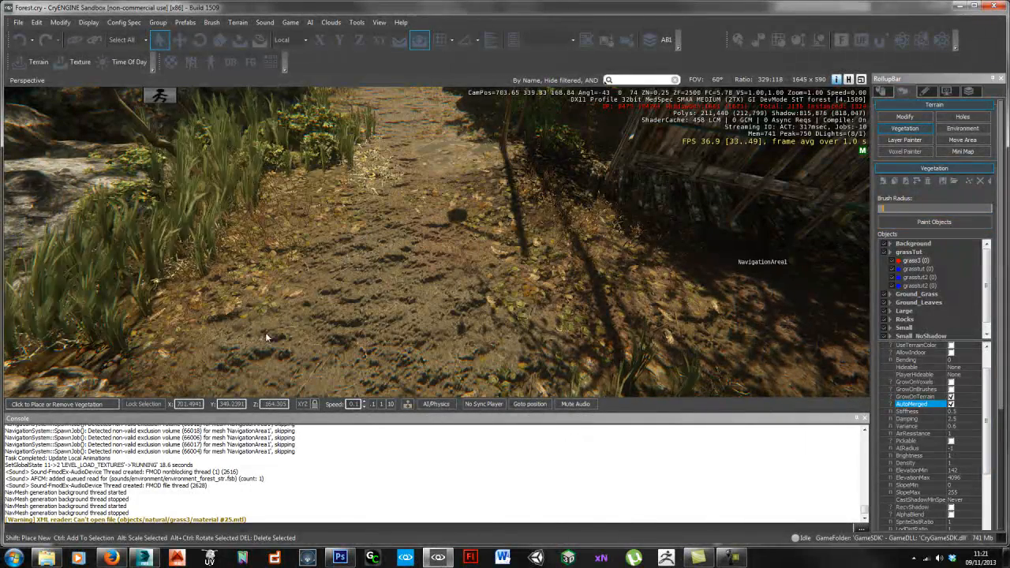
{"action": "left_click", "coordinate": [393, 299]}
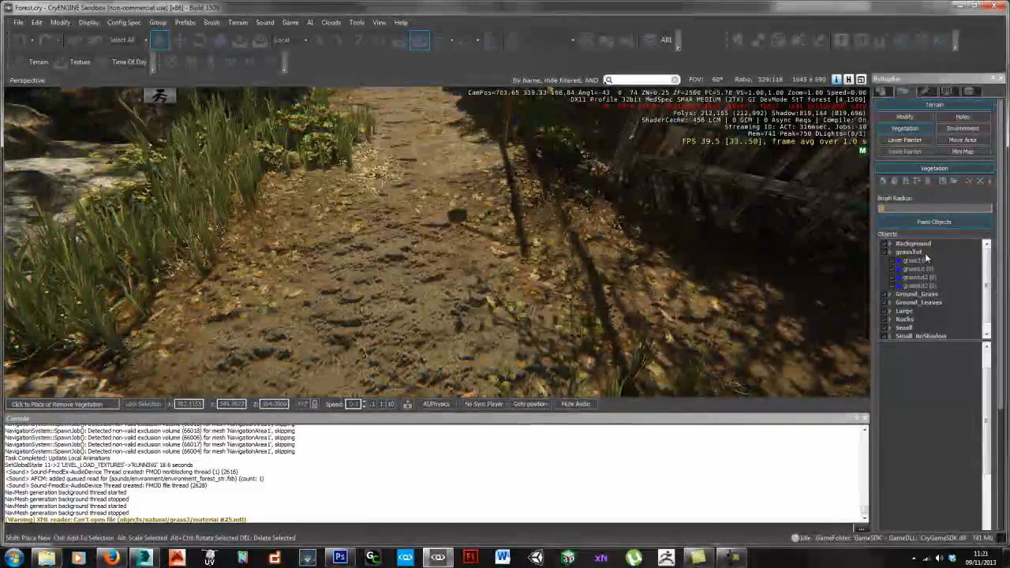
{"action": "left_click", "coordinate": [916, 260]}
Step: Paint grass3 across the dirt path and fly the camera over the red placeholder patch
{"action": "mouse_move", "coordinate": [340, 286]}
{"action": "left_mouse_down"}
{"action": "mouse_move", "coordinate": [392, 260]}
{"action": "mouse_move", "coordinate": [427, 223]}
{"action": "left_mouse_up"}
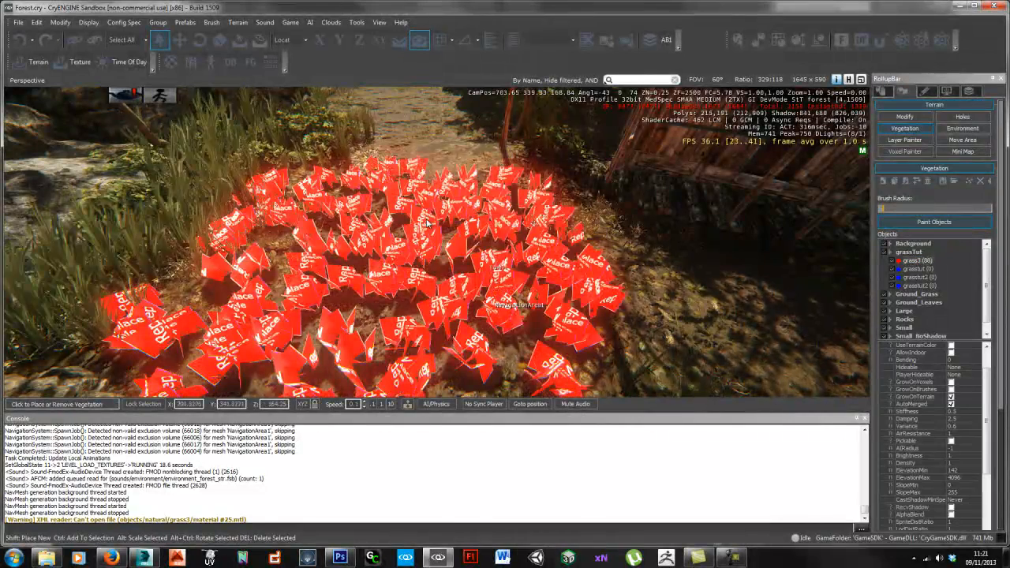
{"action": "right_click_drag", "start_coordinate": [564, 282], "coordinate": [563, 315]}
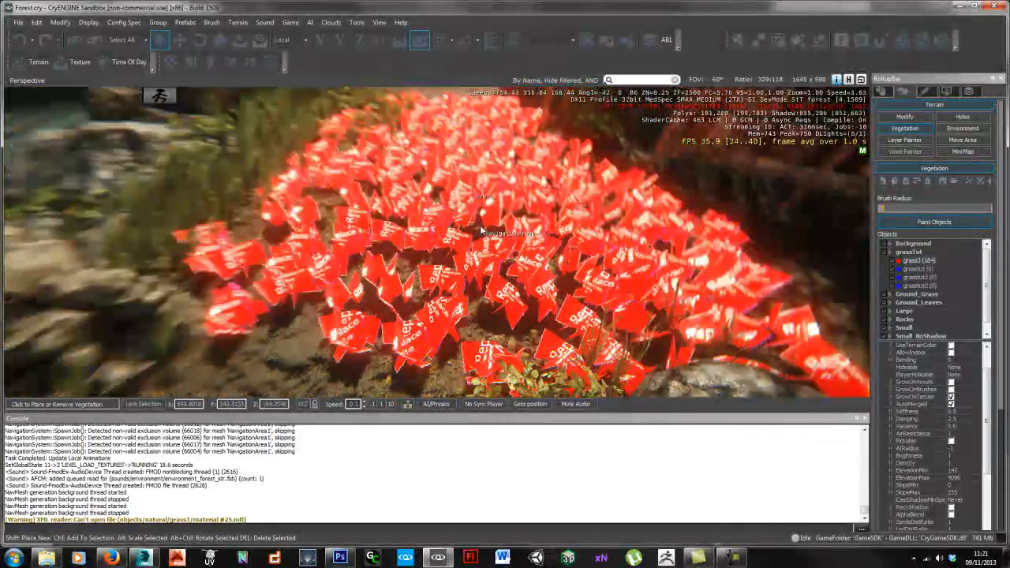
{"action": "key", "text": "s"}
{"action": "mouse_move", "coordinate": [480, 229]}
{"action": "right_mouse_down"}
{"action": "mouse_move", "coordinate": [469, 234]}
{"action": "mouse_move", "coordinate": [574, 247]}
{"action": "mouse_move", "coordinate": [448, 241]}
{"action": "mouse_move", "coordinate": [530, 250]}
{"action": "mouse_move", "coordinate": [561, 224]}
{"action": "mouse_move", "coordinate": [578, 224]}
{"action": "mouse_move", "coordinate": [509, 203]}
{"action": "mouse_move", "coordinate": [439, 216]}
{"action": "mouse_move", "coordinate": [458, 252]}
{"action": "mouse_move", "coordinate": [356, 354]}
{"action": "mouse_move", "coordinate": [441, 313]}
{"action": "mouse_move", "coordinate": [406, 317]}
{"action": "mouse_move", "coordinate": [465, 228]}
{"action": "right_mouse_up"}
{"action": "key", "text": "w"}
{"action": "key", "text": "w"}
{"action": "key", "text": "w"}
Step: Save a new material named Grass3 into the Objects/Natural/Grass3 folder from the Material Editor
{"action": "key", "text": "m"}
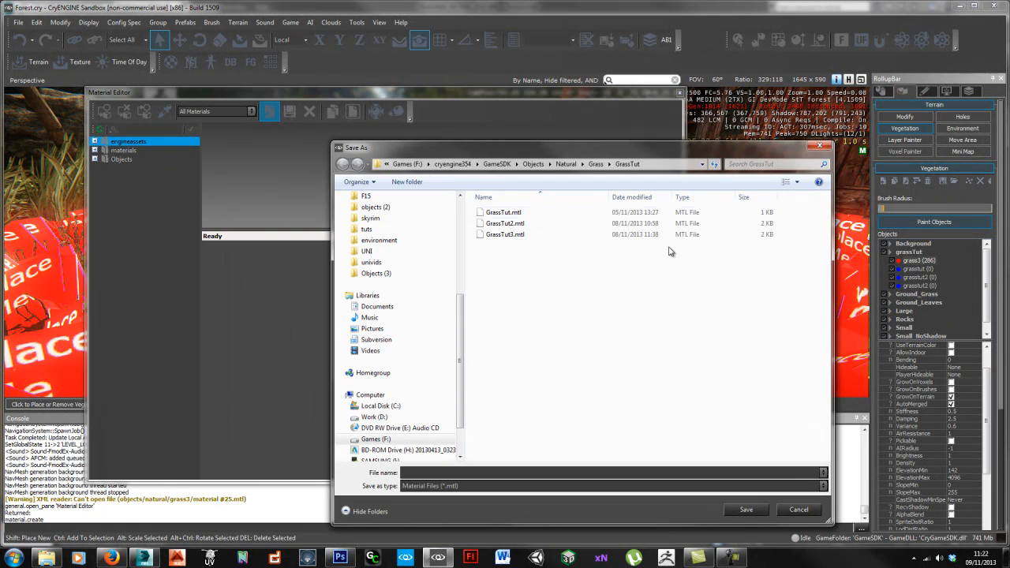
{"action": "left_click", "coordinate": [566, 164]}
{"action": "left_click", "coordinate": [496, 224]}
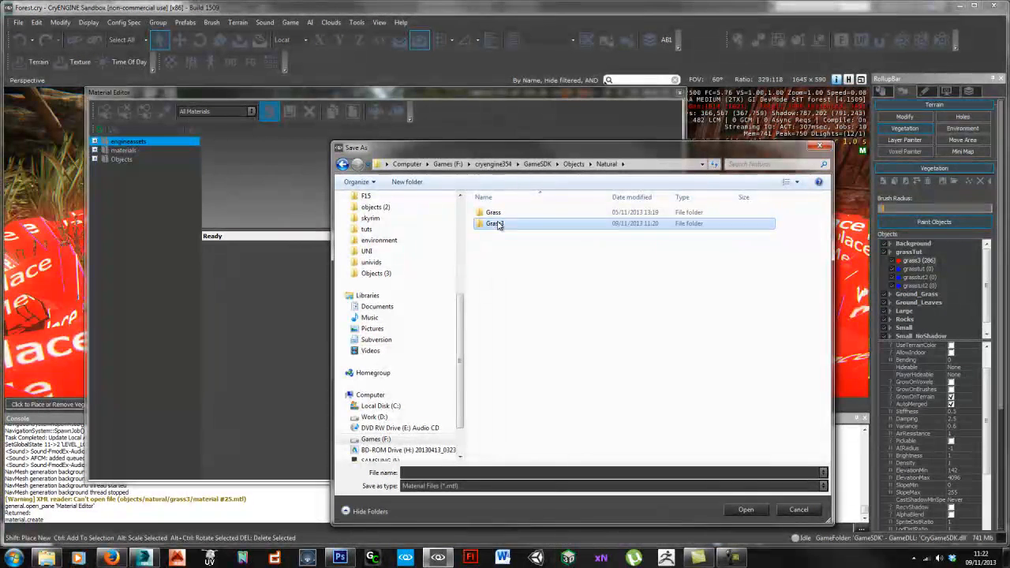
{"action": "double_click", "coordinate": [498, 225]}
{"action": "type", "text": "G"}
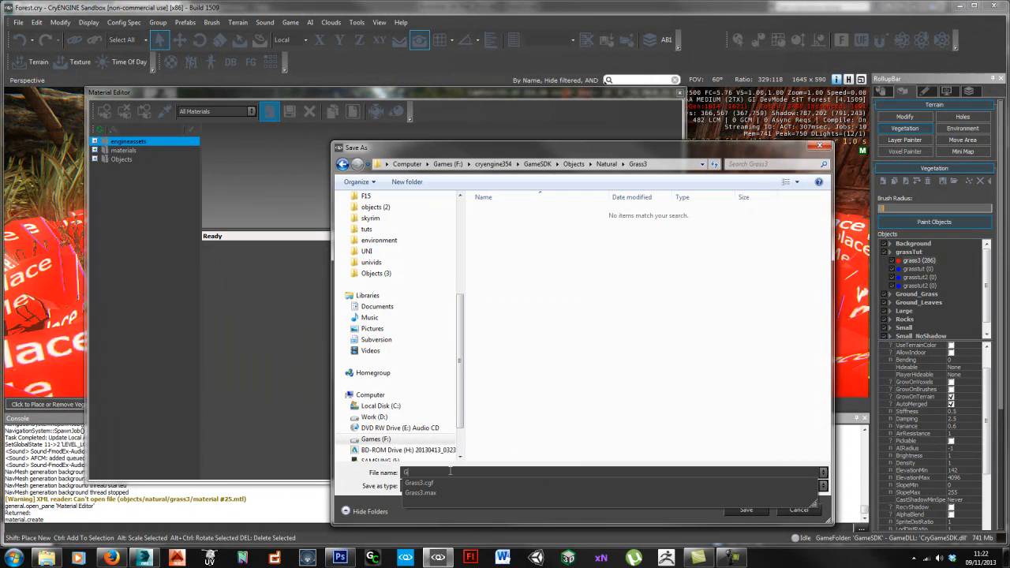
{"action": "type", "text": "rass3"}
{"action": "key", "text": "Return"}
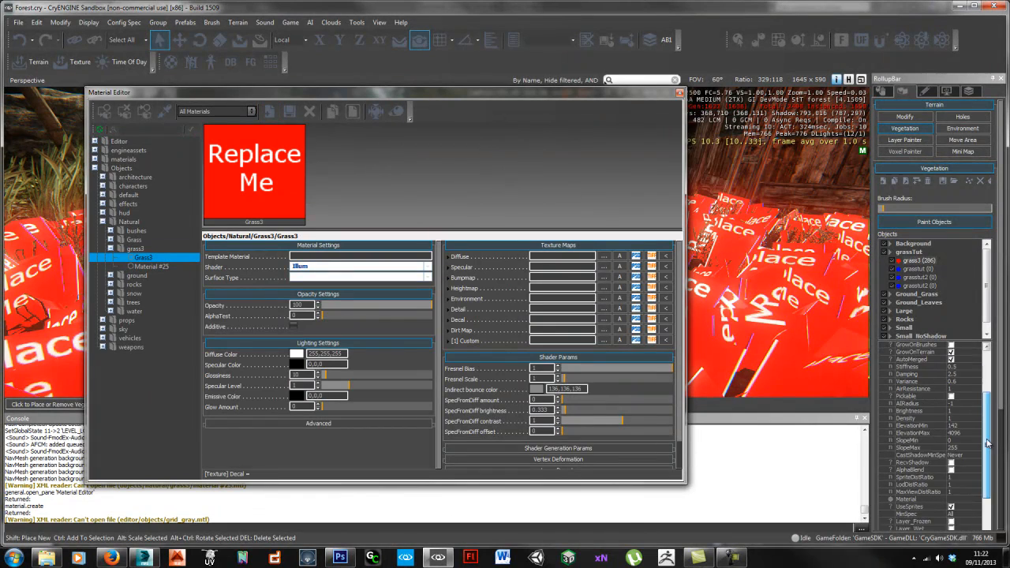
Step: Assign the Grass3 material to the grass3 vegetation's Material property
{"action": "scroll", "coordinate": [982, 426], "scroll_direction": "down", "scroll_amount": 1}
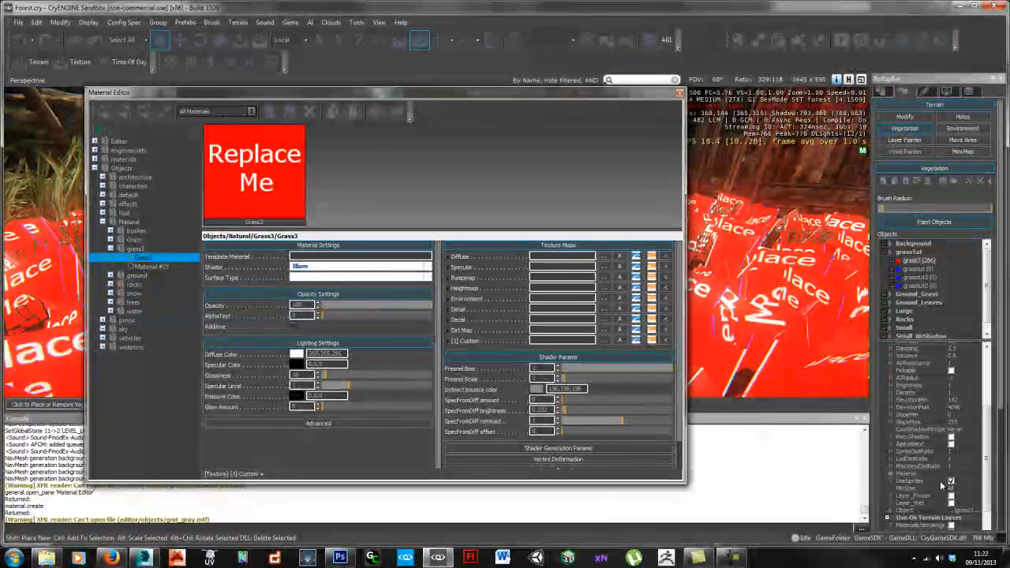
{"action": "left_click", "coordinate": [972, 474]}
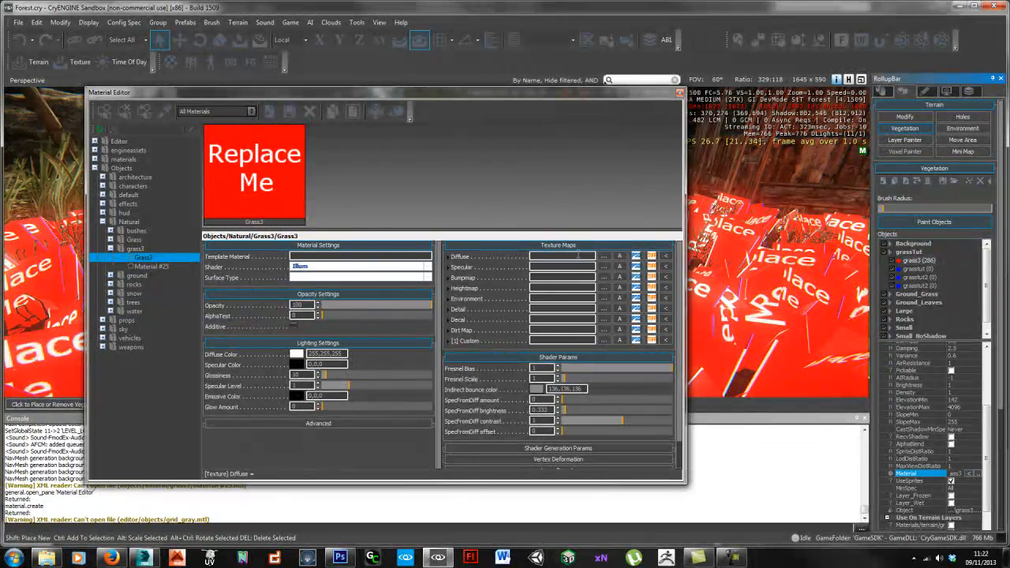
{"action": "left_click", "coordinate": [571, 257]}
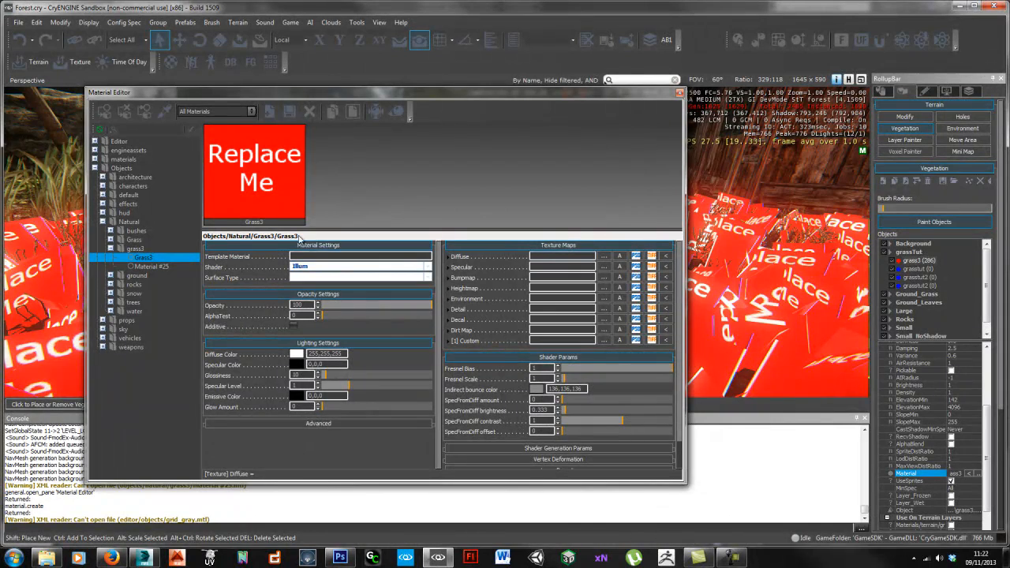
Step: Paste Grass3_dif.tif into GameSDK/Objects/Natural/Grass3 beside Grass3.cgf and Grass3.mtl
{"action": "mouse_move", "coordinate": [47, 556]}
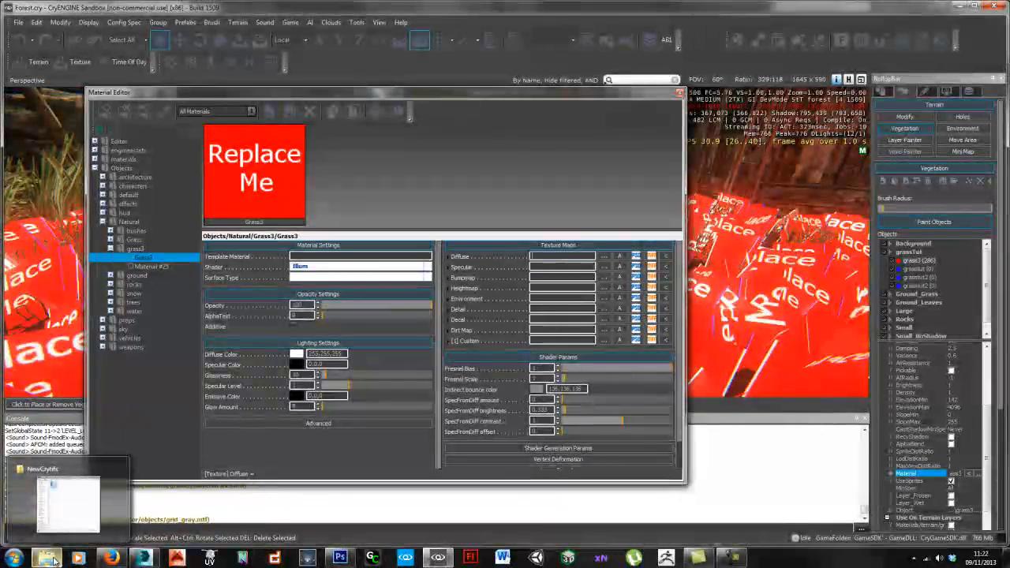
{"action": "left_click", "coordinate": [69, 514]}
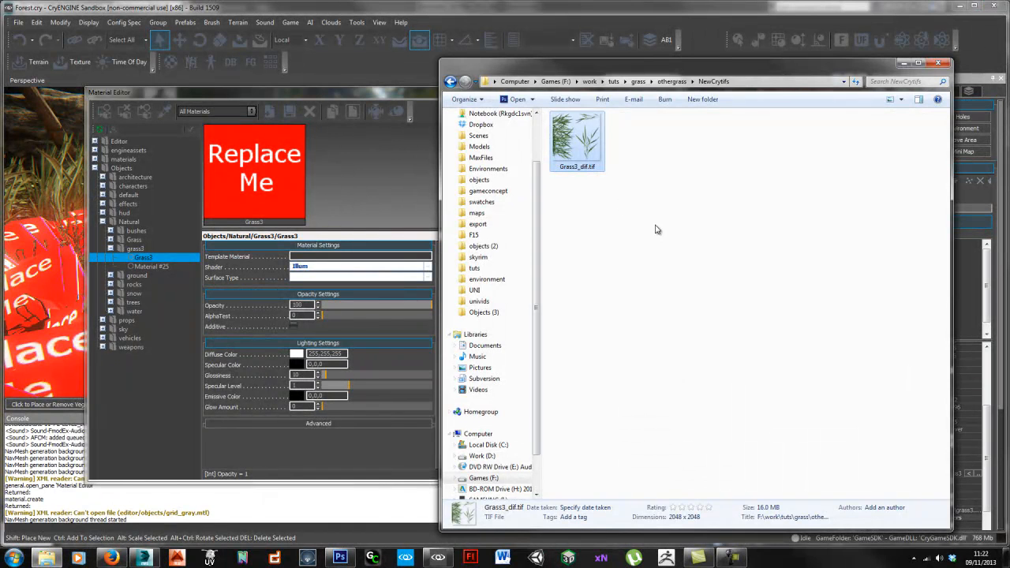
{"action": "left_click", "coordinate": [484, 312]}
{"action": "double_click", "coordinate": [567, 130]}
{"action": "double_click", "coordinate": [569, 142]}
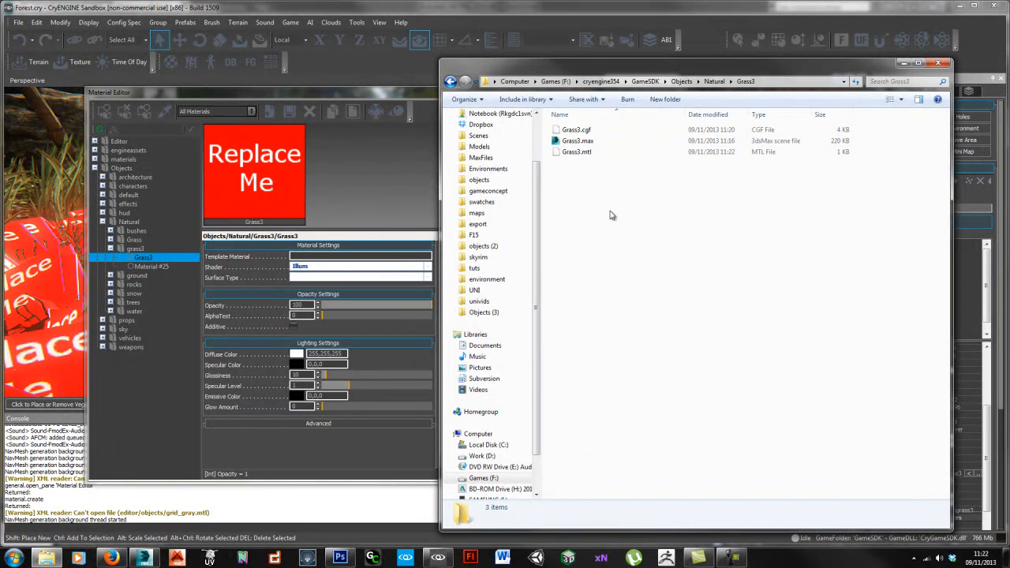
{"action": "key", "text": "ctrl+v"}
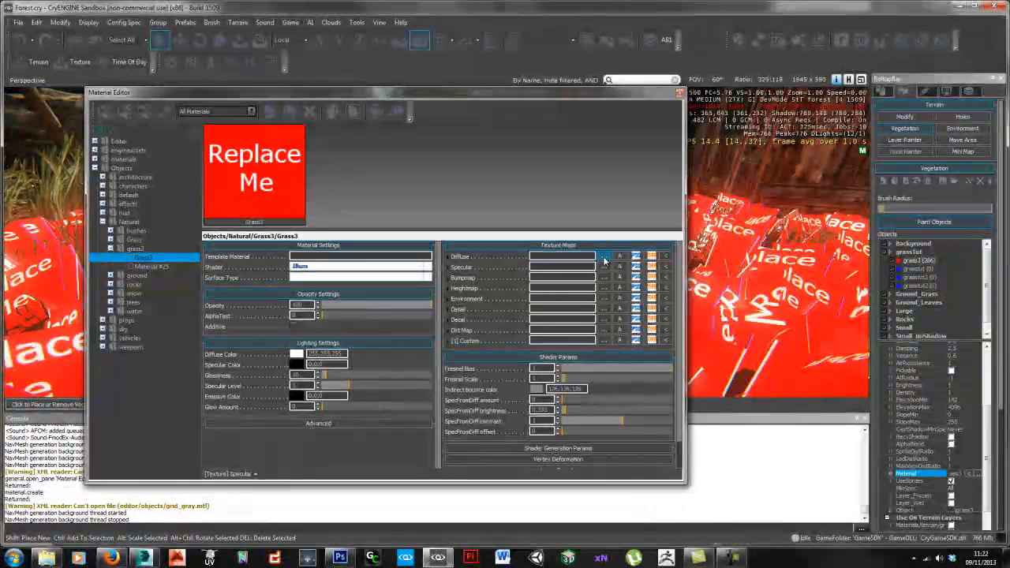
Step: Set grass3_dif.tif from the natural folder as the Grass3 material's diffuse texture
{"action": "left_click", "coordinate": [636, 264]}
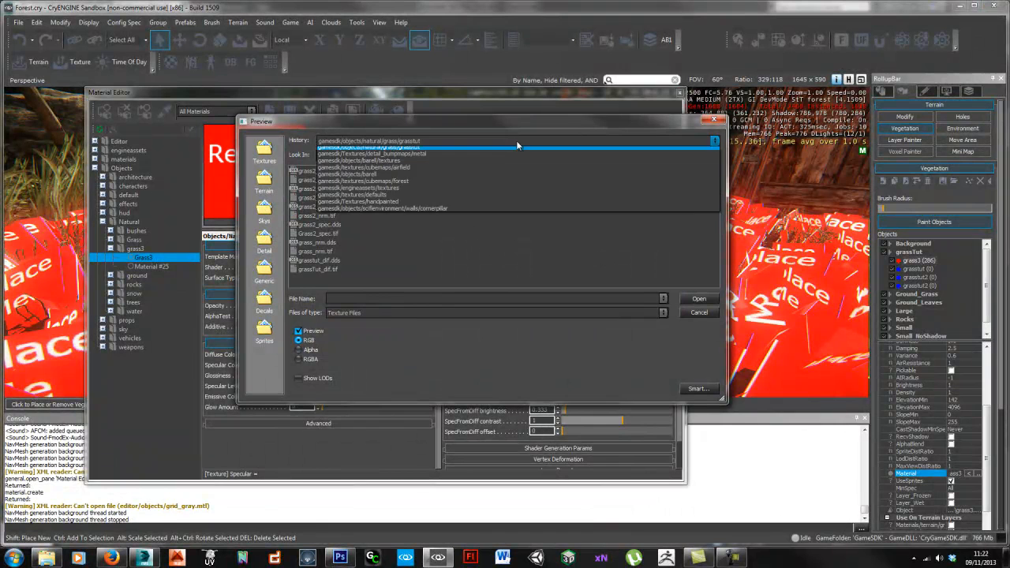
{"action": "left_click", "coordinate": [702, 155]}
{"action": "left_click", "coordinate": [702, 155]}
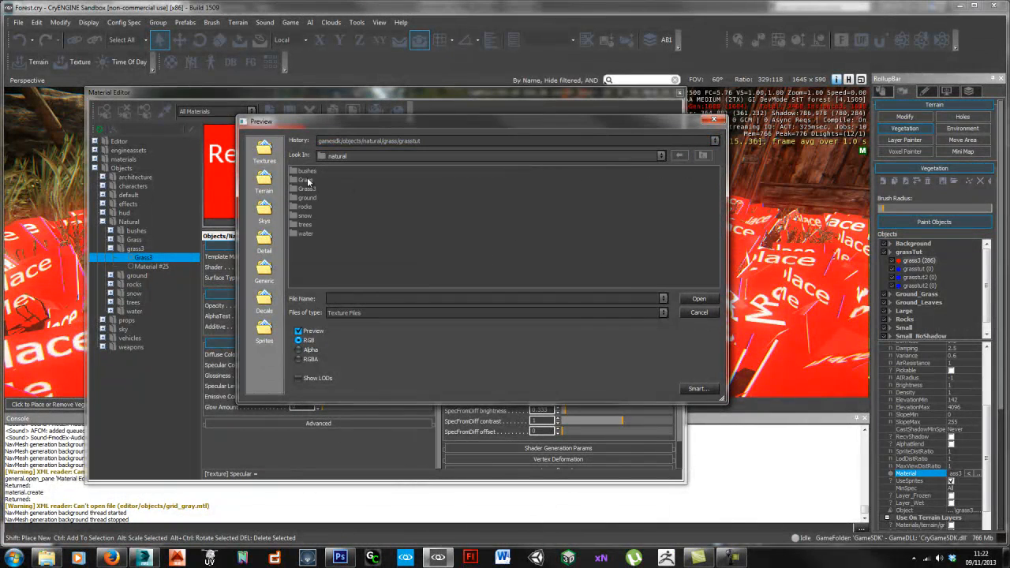
{"action": "double_click", "coordinate": [317, 171]}
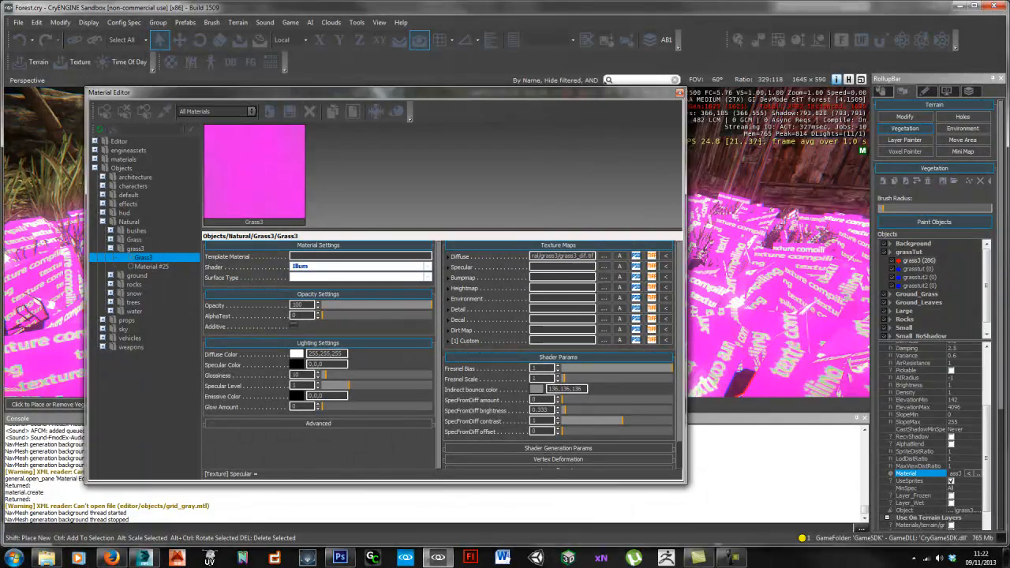
Step: Raise the material's alpha test to 24 to cut out the grass shapes
{"action": "left_click_drag", "start_coordinate": [514, 94], "coordinate": [838, 97]}
{"action": "scroll", "coordinate": [298, 272], "scroll_direction": "up", "scroll_amount": 5}
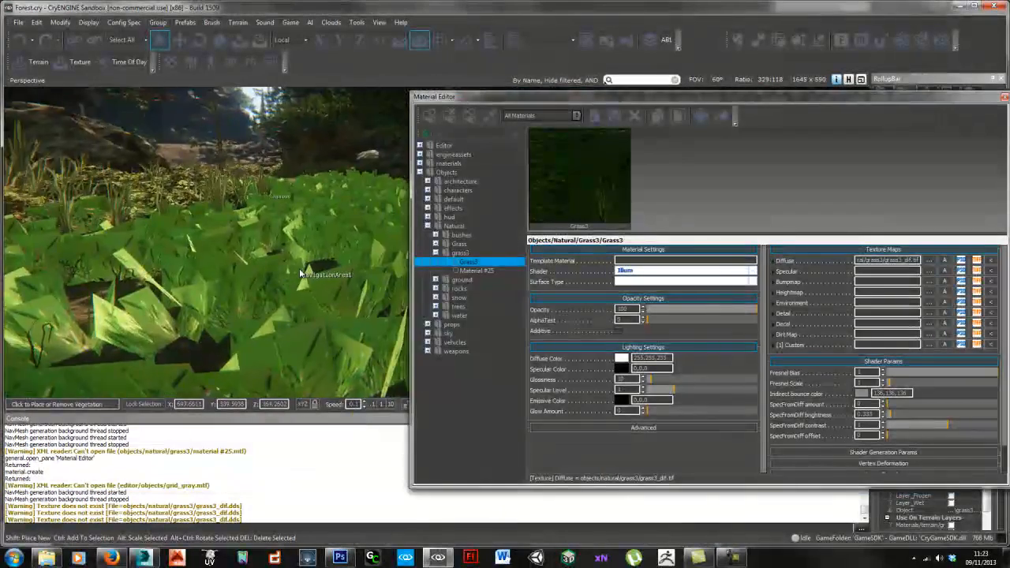
{"action": "scroll", "coordinate": [298, 269], "scroll_direction": "down", "scroll_amount": 2}
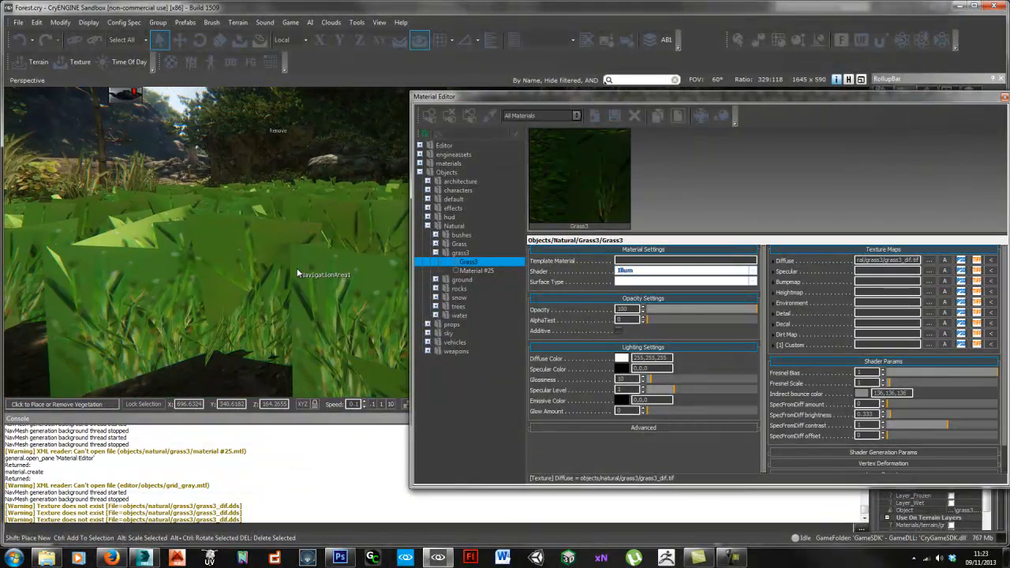
{"action": "scroll", "coordinate": [290, 269], "scroll_direction": "up", "scroll_amount": 3}
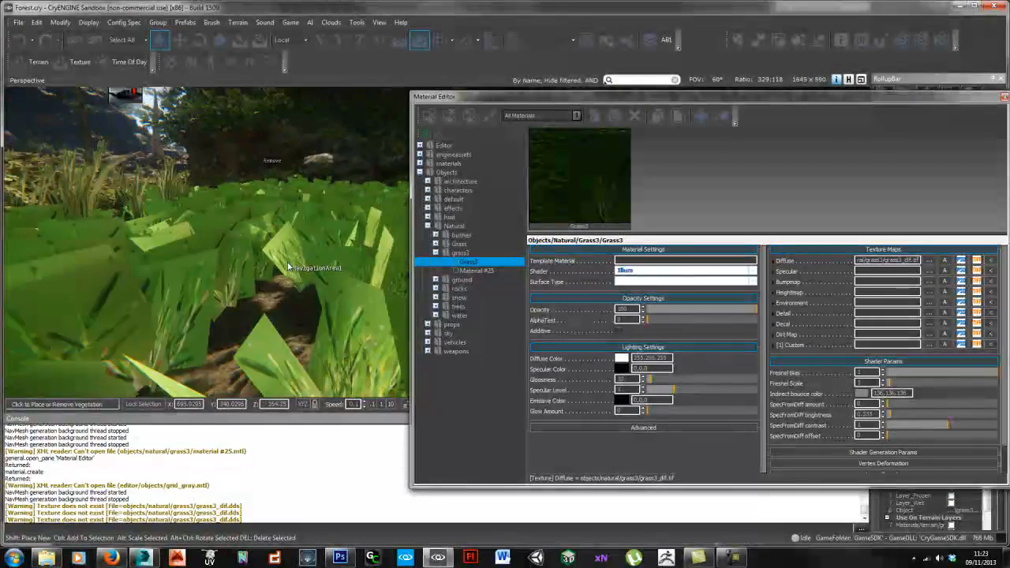
{"action": "scroll", "coordinate": [288, 267], "scroll_direction": "down", "scroll_amount": 4}
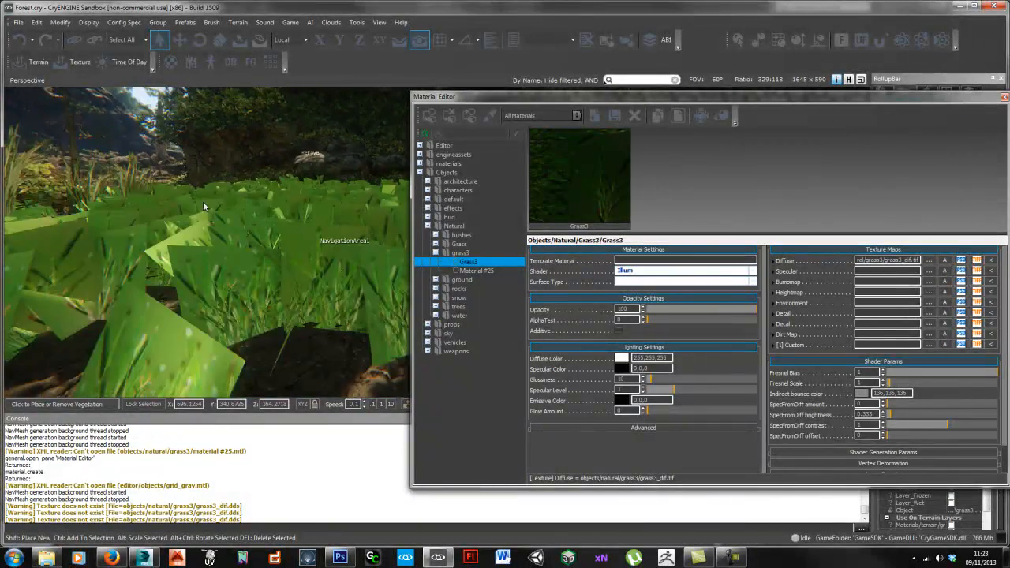
{"action": "mouse_move", "coordinate": [649, 318]}
{"action": "left_mouse_down"}
{"action": "mouse_move", "coordinate": [706, 317]}
{"action": "mouse_move", "coordinate": [669, 316]}
{"action": "mouse_move", "coordinate": [680, 319]}
{"action": "left_mouse_up"}
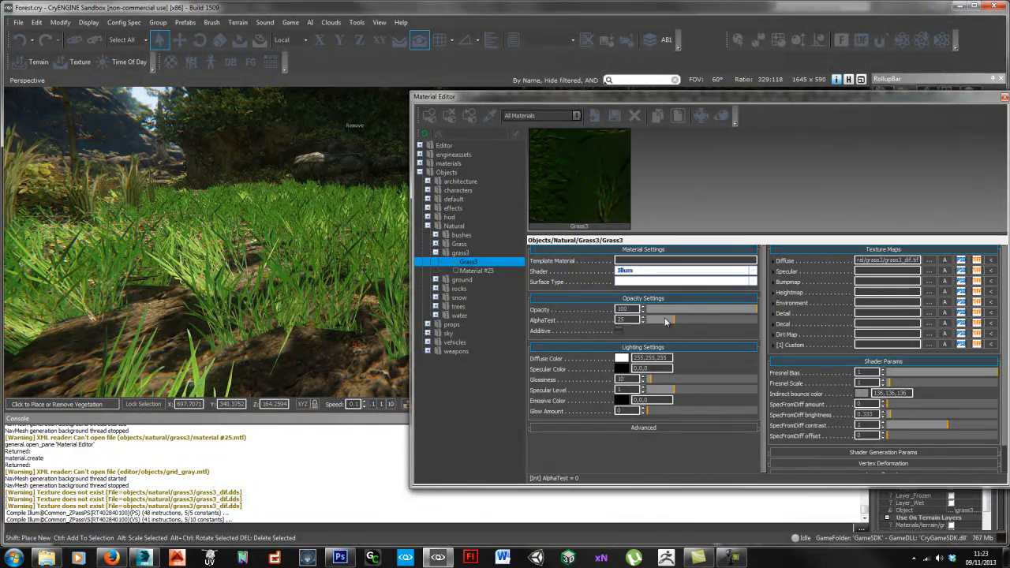
{"action": "left_click_drag", "start_coordinate": [651, 318], "coordinate": [674, 324]}
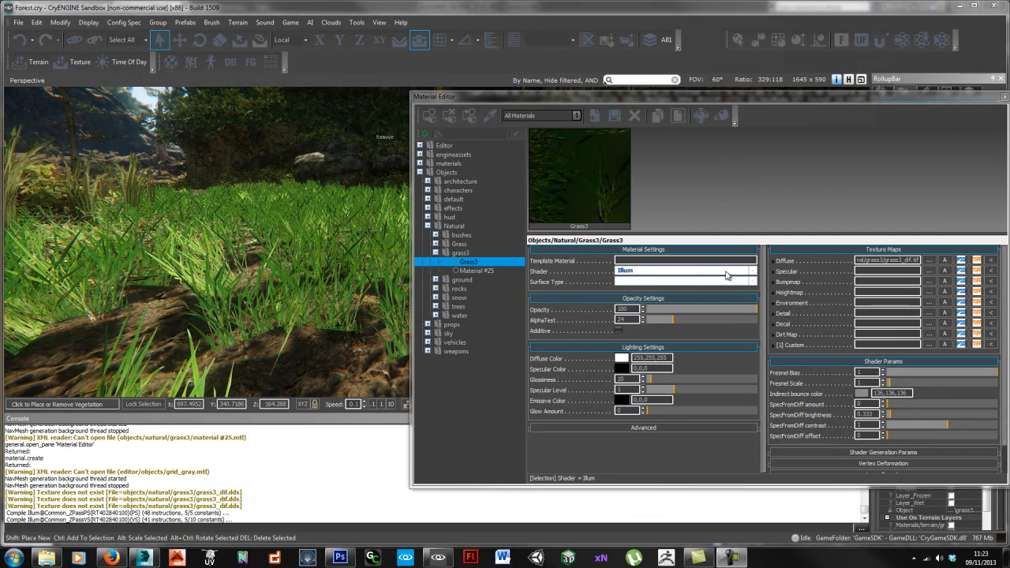
Step: Switch the Grass3 material's shader to Vegetation
{"action": "left_click", "coordinate": [754, 271]}
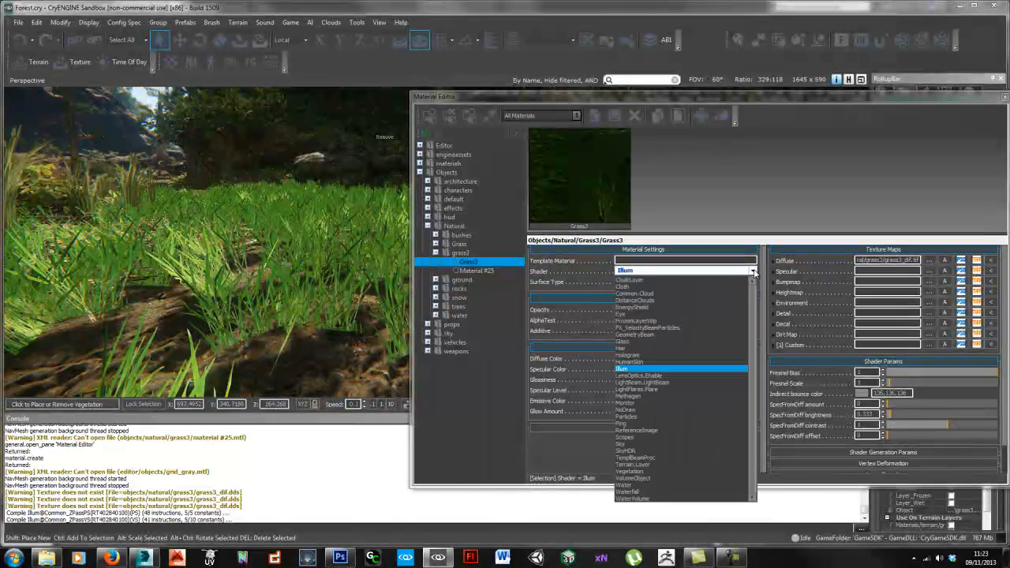
{"action": "left_click", "coordinate": [663, 472]}
{"action": "right_click_drag", "start_coordinate": [355, 299], "coordinate": [343, 297]}
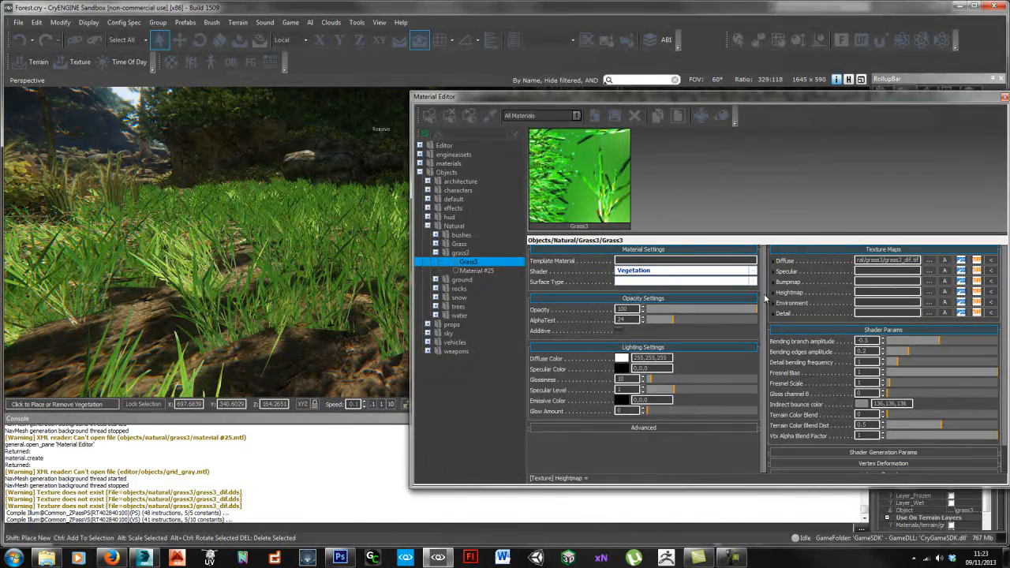
{"action": "left_click_drag", "start_coordinate": [784, 96], "coordinate": [712, 63]}
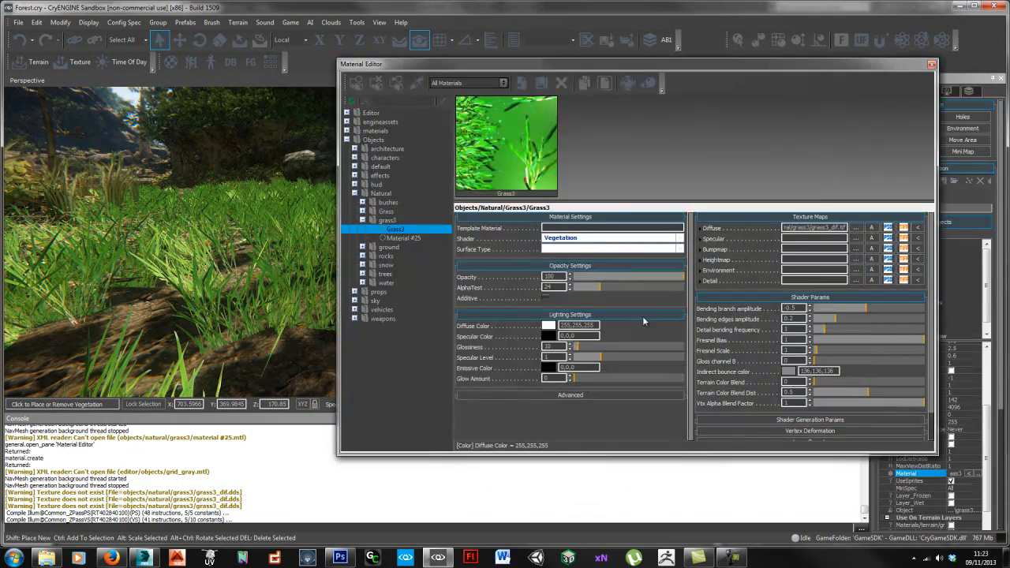
Step: Set the Grass3 diffuse colour to 183,156,165 in the Colors dialog
{"action": "left_click", "coordinate": [548, 327]}
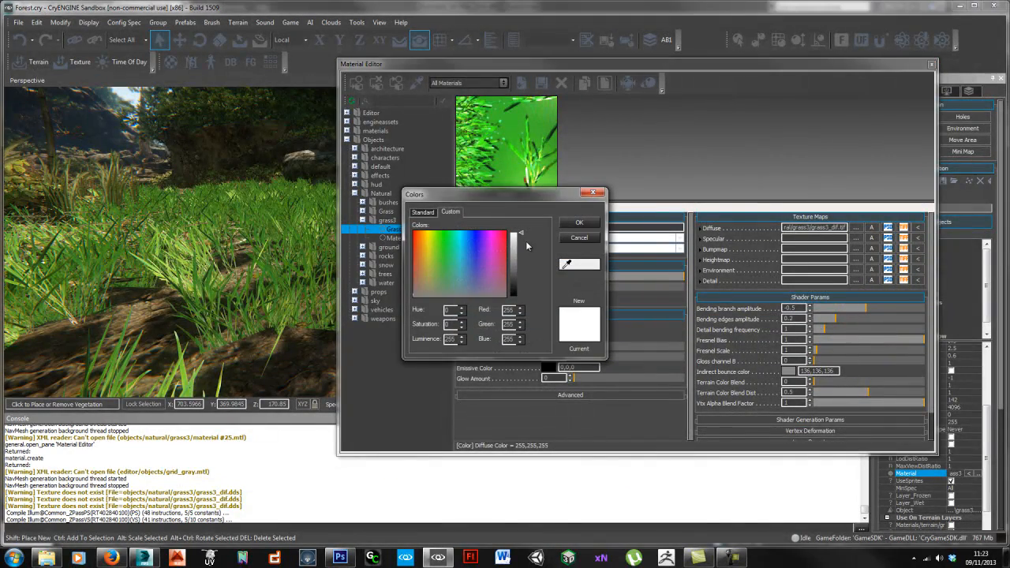
{"action": "left_click_drag", "start_coordinate": [520, 237], "coordinate": [518, 249]}
{"action": "left_click_drag", "start_coordinate": [422, 293], "coordinate": [473, 286]}
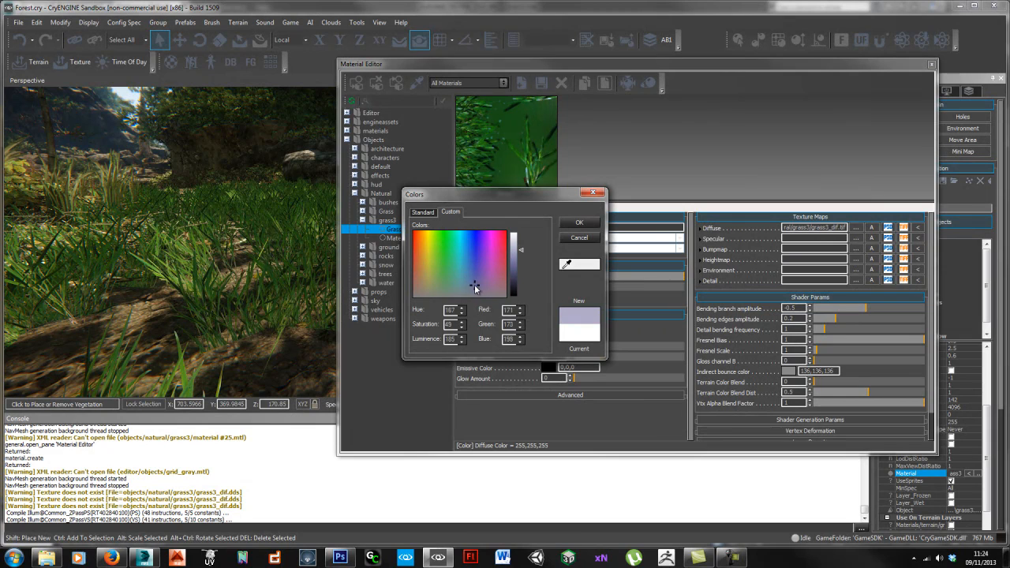
{"action": "left_click_drag", "start_coordinate": [498, 272], "coordinate": [497, 277]}
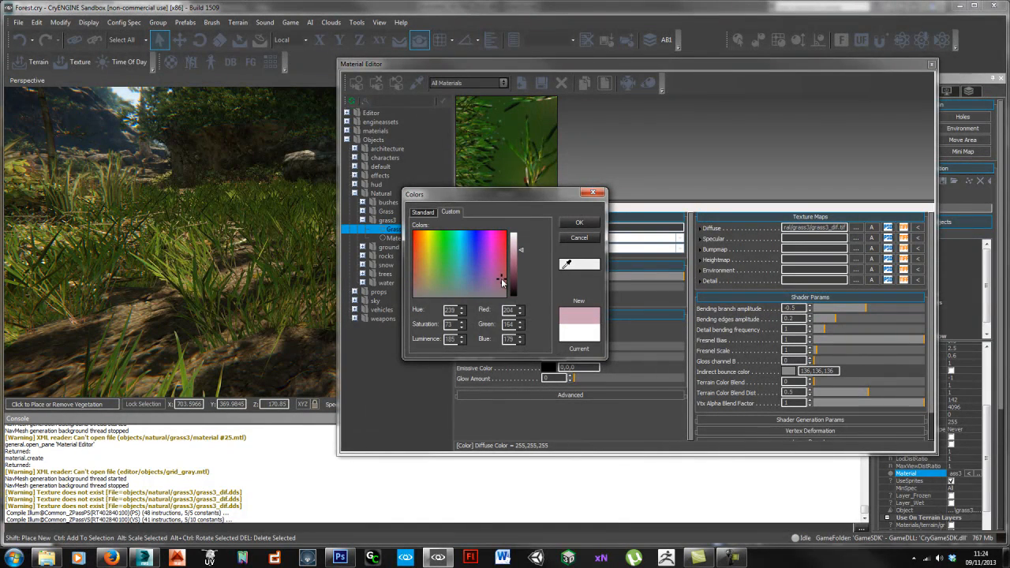
{"action": "left_click_drag", "start_coordinate": [502, 279], "coordinate": [504, 282]}
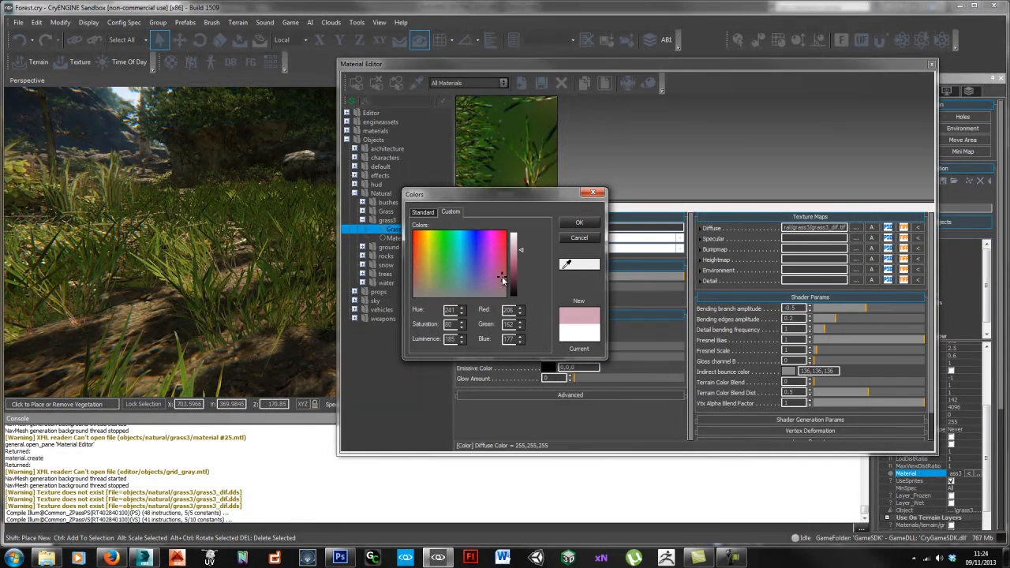
{"action": "left_click_drag", "start_coordinate": [521, 252], "coordinate": [520, 256]}
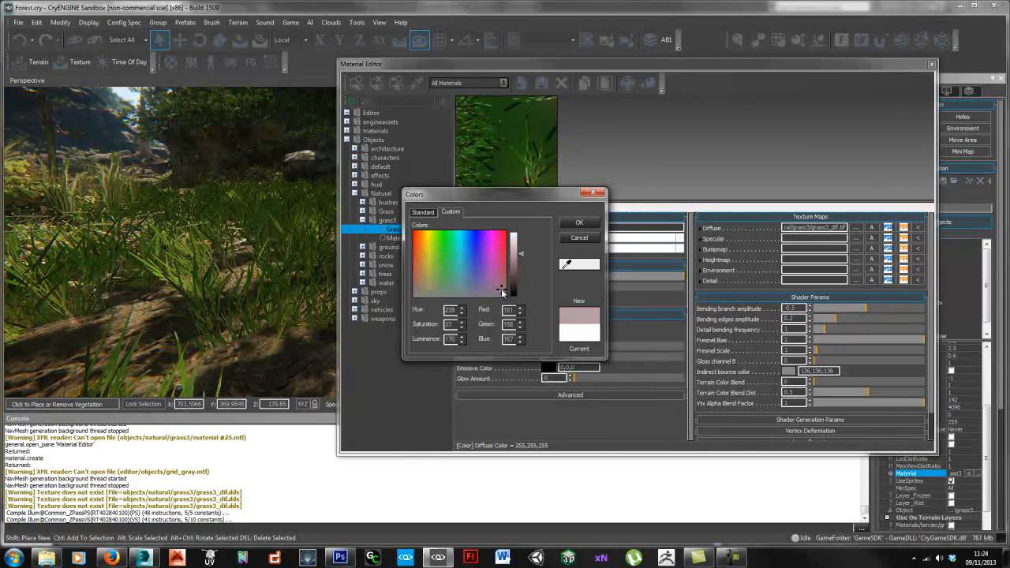
{"action": "left_click", "coordinate": [578, 223]}
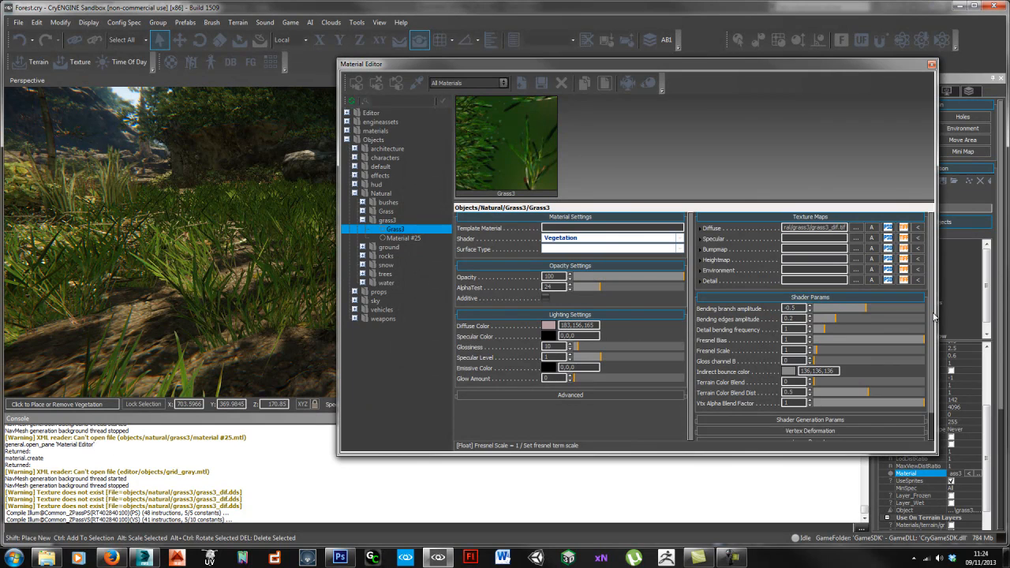
Step: Tick Grass and Leaves under Shader Generation Params, toggling Leaves off and back on to compare
{"action": "scroll", "coordinate": [931, 323], "scroll_direction": "down", "scroll_amount": 1}
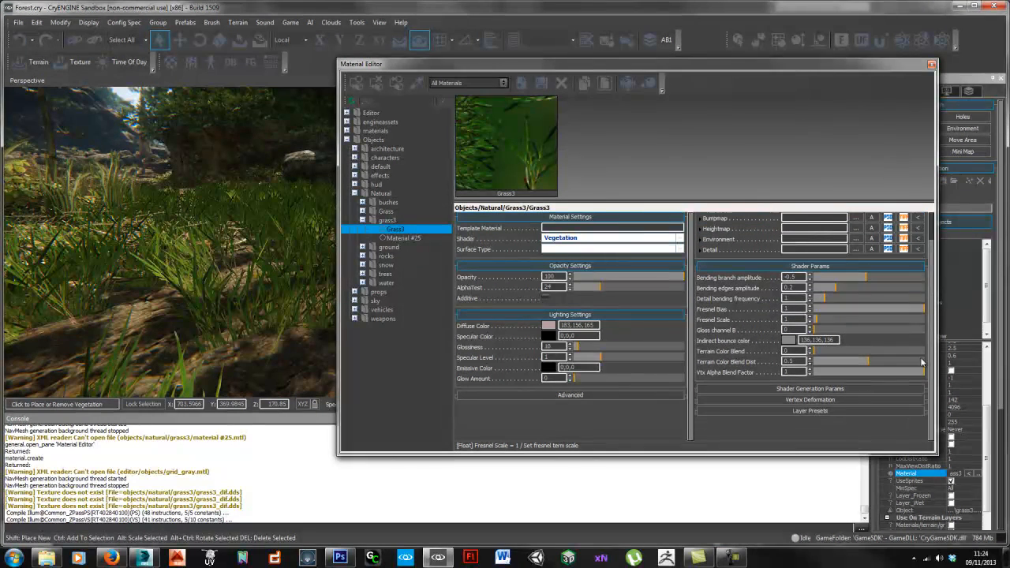
{"action": "left_click", "coordinate": [791, 389]}
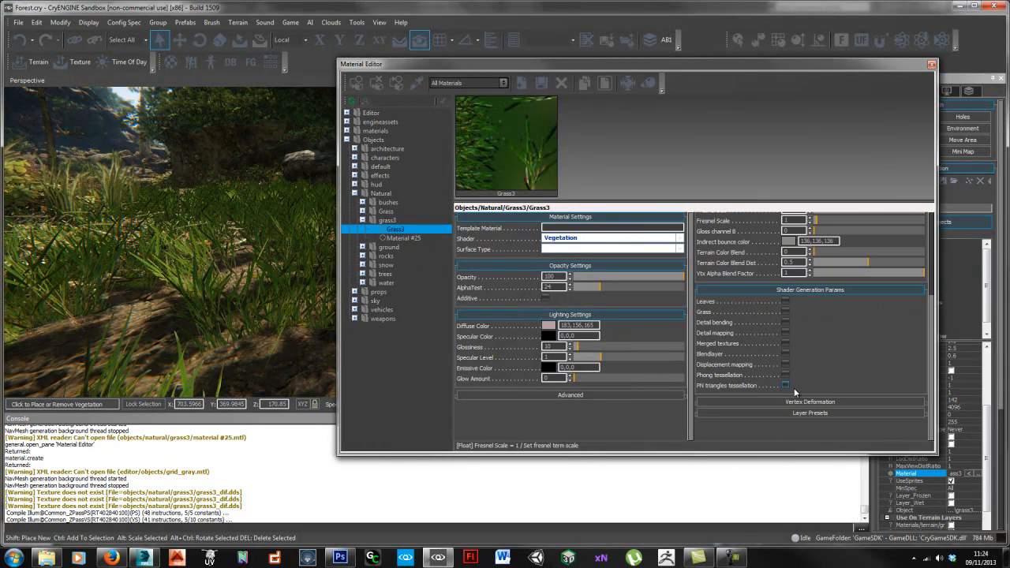
{"action": "left_click", "coordinate": [786, 312]}
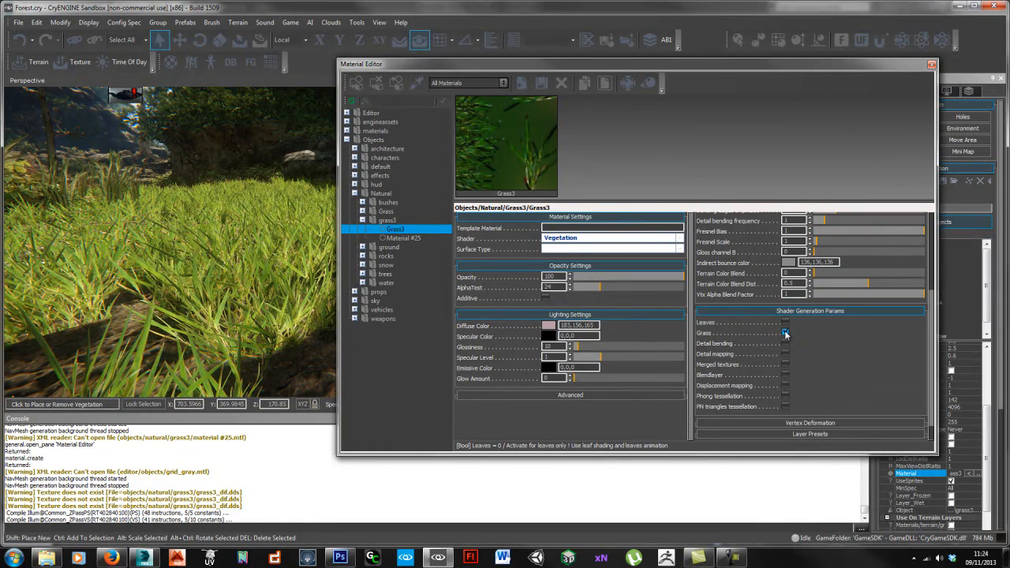
{"action": "left_click", "coordinate": [785, 323]}
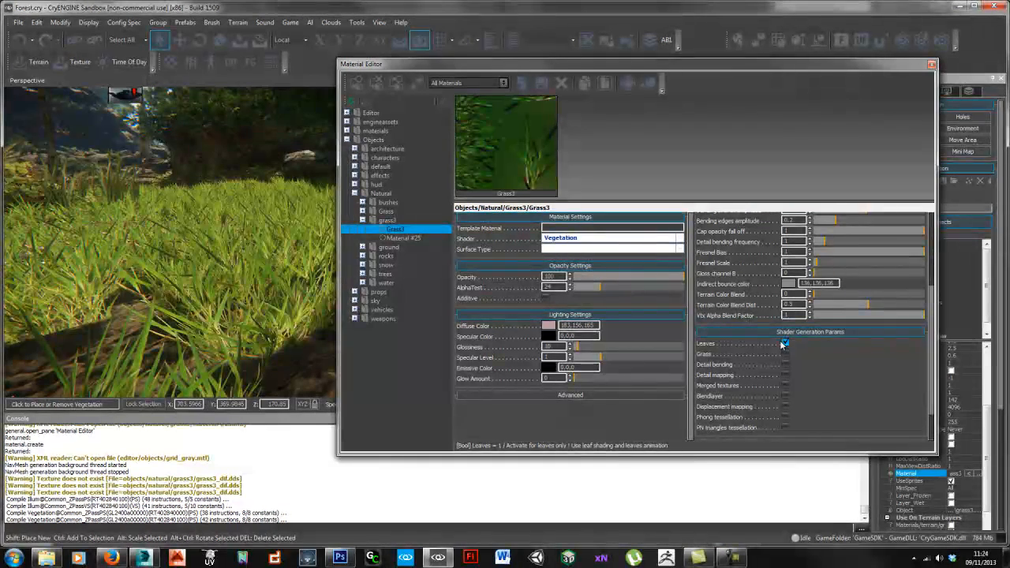
{"action": "left_click", "coordinate": [784, 344]}
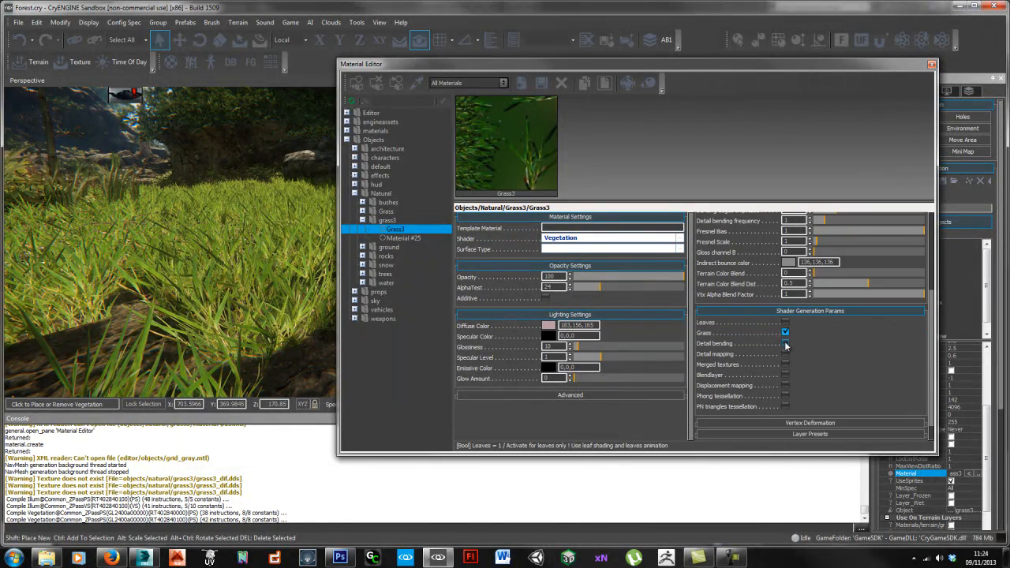
{"action": "left_click", "coordinate": [785, 324]}
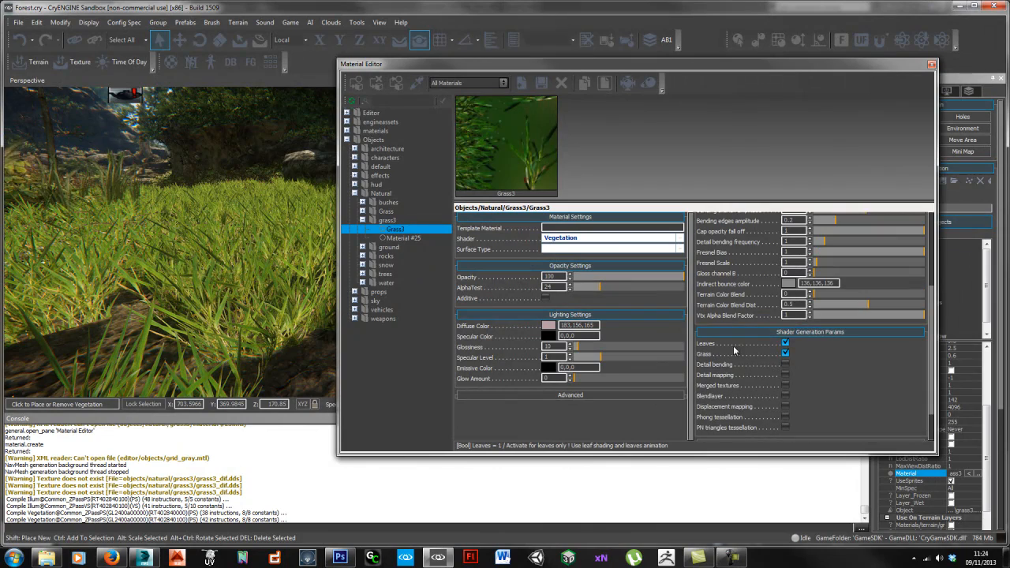
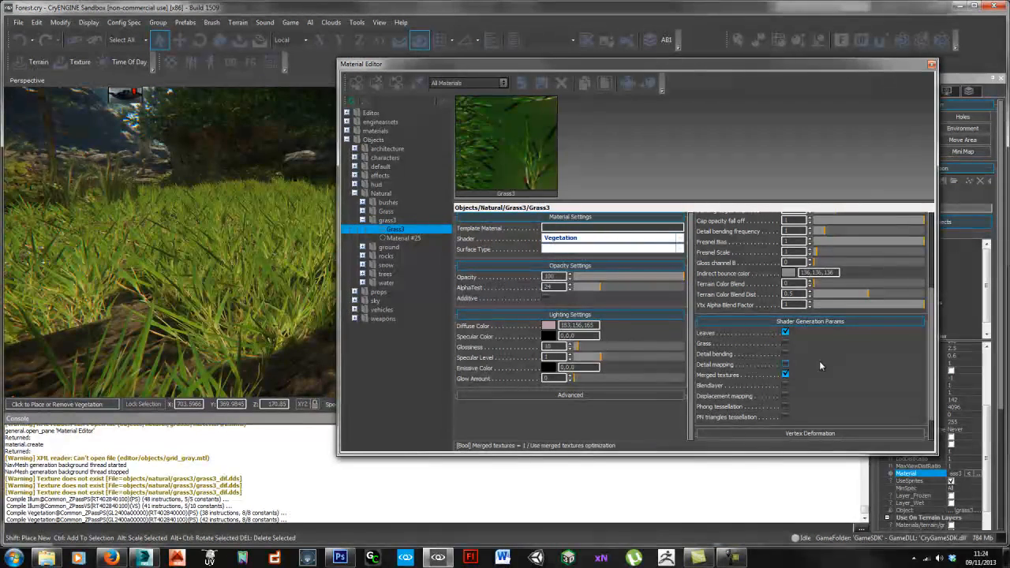
Step: Move the Material Editor aside and drag Grass3's Back diffuse color scale from 0.85 to 0.585
{"action": "left_click_drag", "start_coordinate": [932, 346], "coordinate": [928, 340]}
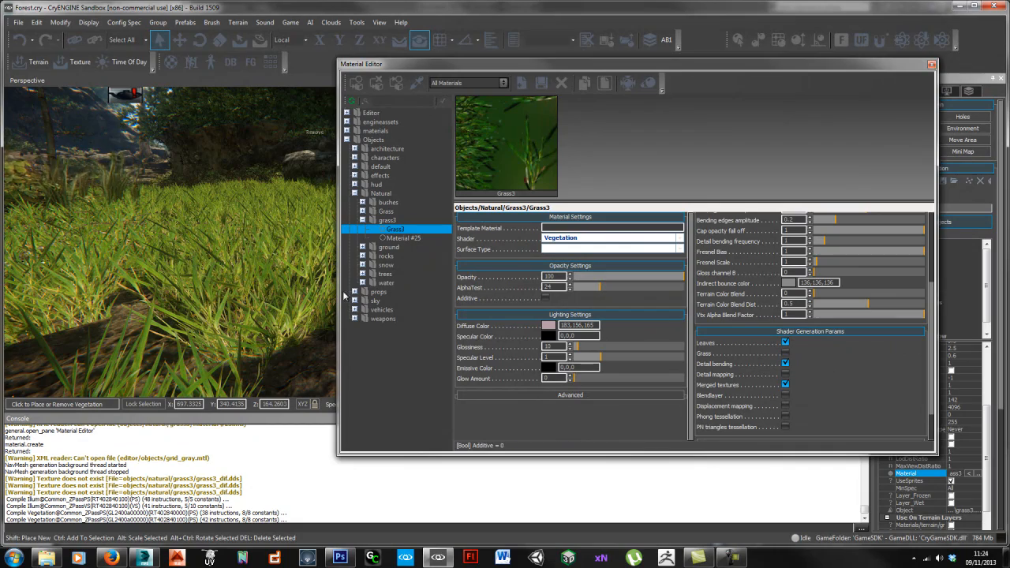
{"action": "left_click_drag", "start_coordinate": [658, 69], "coordinate": [414, 90]}
{"action": "scroll", "coordinate": [986, 442], "scroll_direction": "up", "scroll_amount": 3}
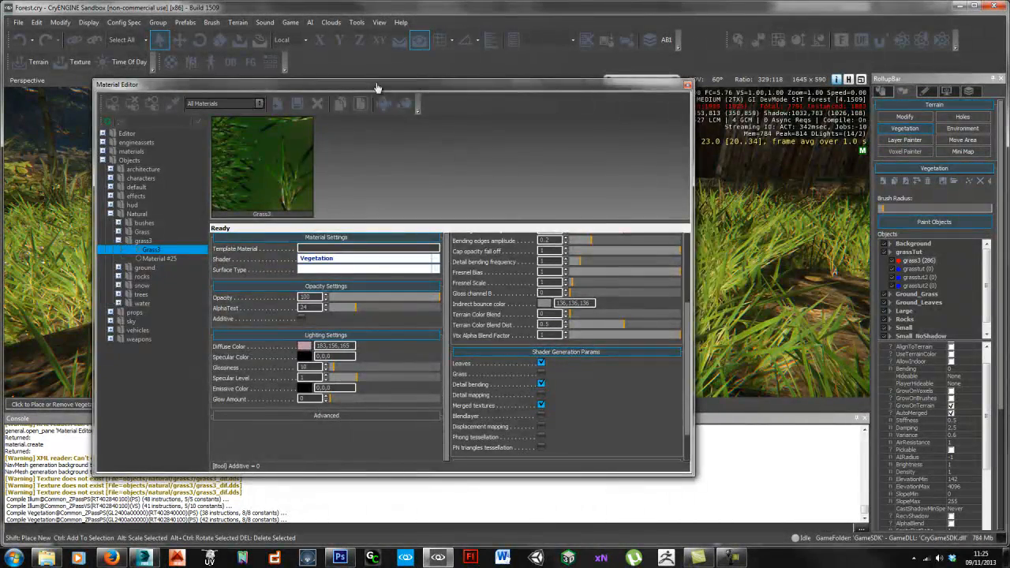
{"action": "left_click_drag", "start_coordinate": [378, 85], "coordinate": [551, 93]}
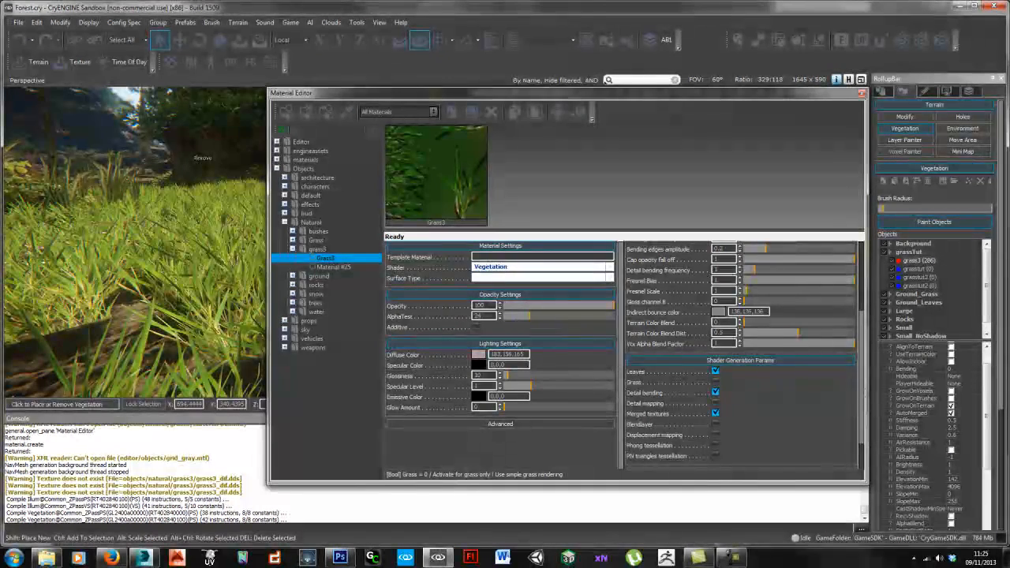
{"action": "scroll", "coordinate": [757, 331], "scroll_direction": "up", "scroll_amount": 3}
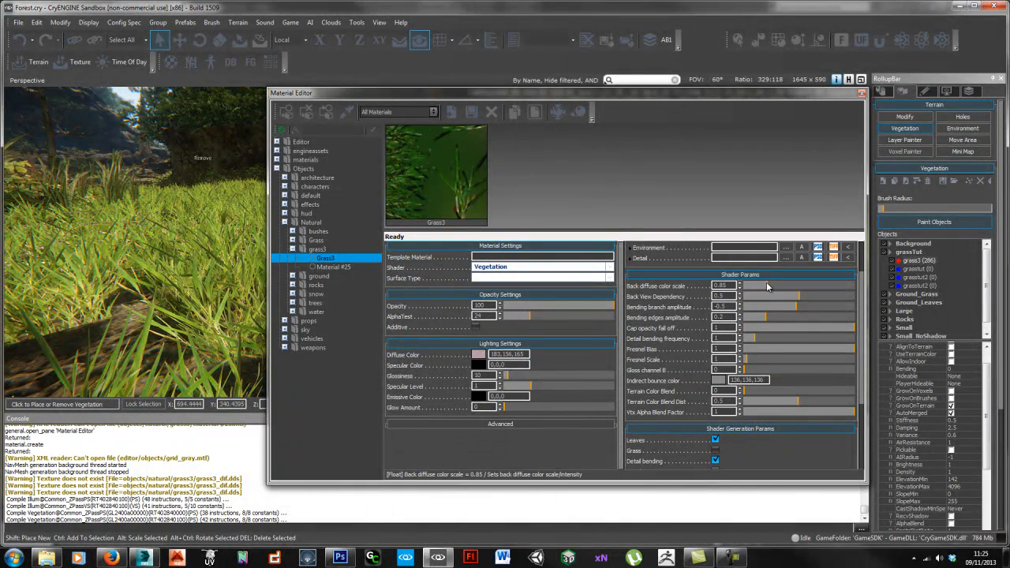
{"action": "left_click_drag", "start_coordinate": [494, 94], "coordinate": [535, 95]}
{"action": "scroll", "coordinate": [154, 246], "scroll_direction": "up", "scroll_amount": 3}
{"action": "scroll", "coordinate": [155, 245], "scroll_direction": "down", "scroll_amount": 5}
{"action": "right_click_drag", "start_coordinate": [155, 245], "coordinate": [165, 225]}
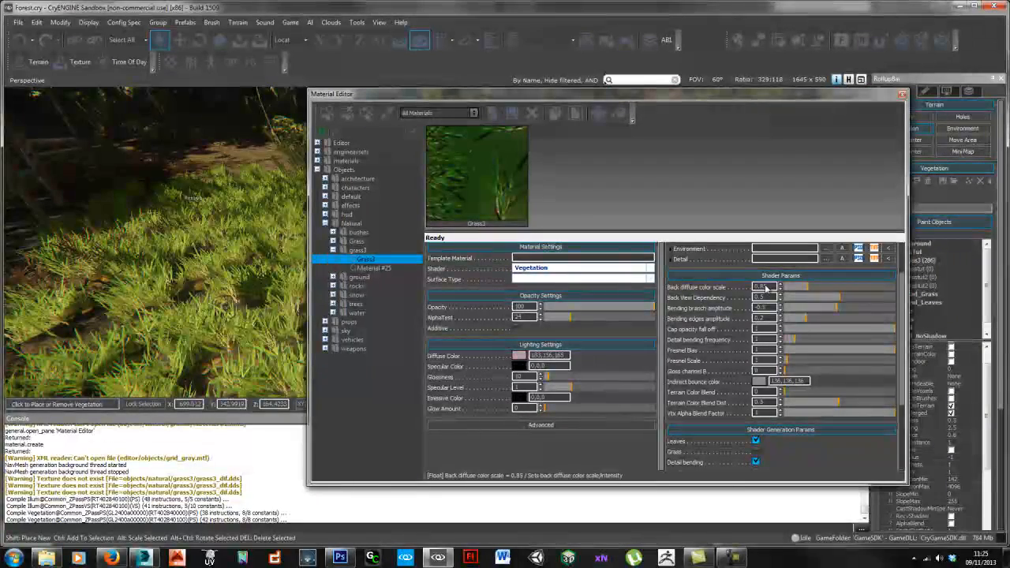
{"action": "mouse_move", "coordinate": [807, 289]}
{"action": "left_mouse_down"}
{"action": "mouse_move", "coordinate": [789, 288]}
{"action": "mouse_move", "coordinate": [866, 291]}
{"action": "mouse_move", "coordinate": [800, 289]}
{"action": "left_mouse_up"}
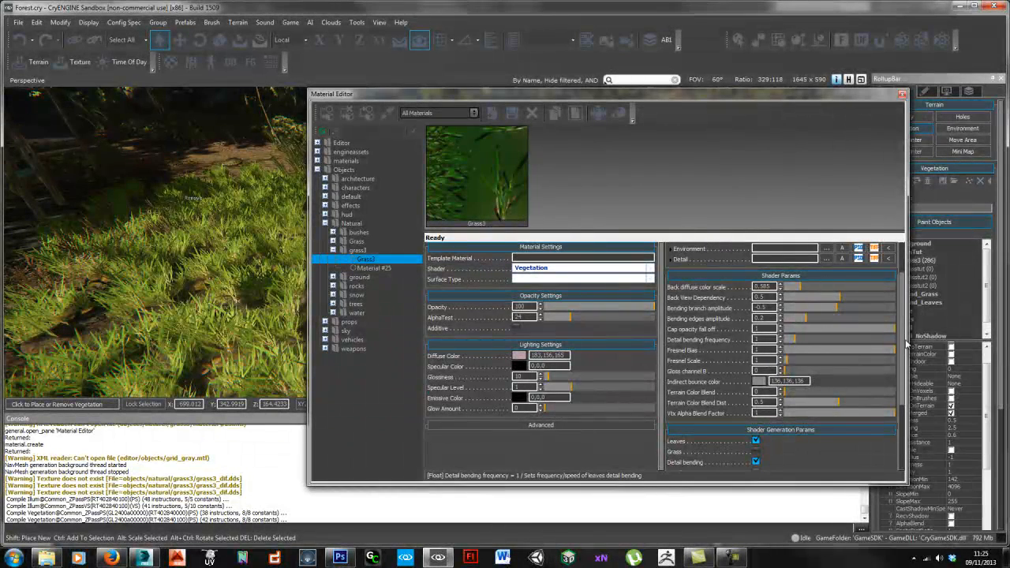
{"action": "left_click_drag", "start_coordinate": [902, 342], "coordinate": [899, 298]}
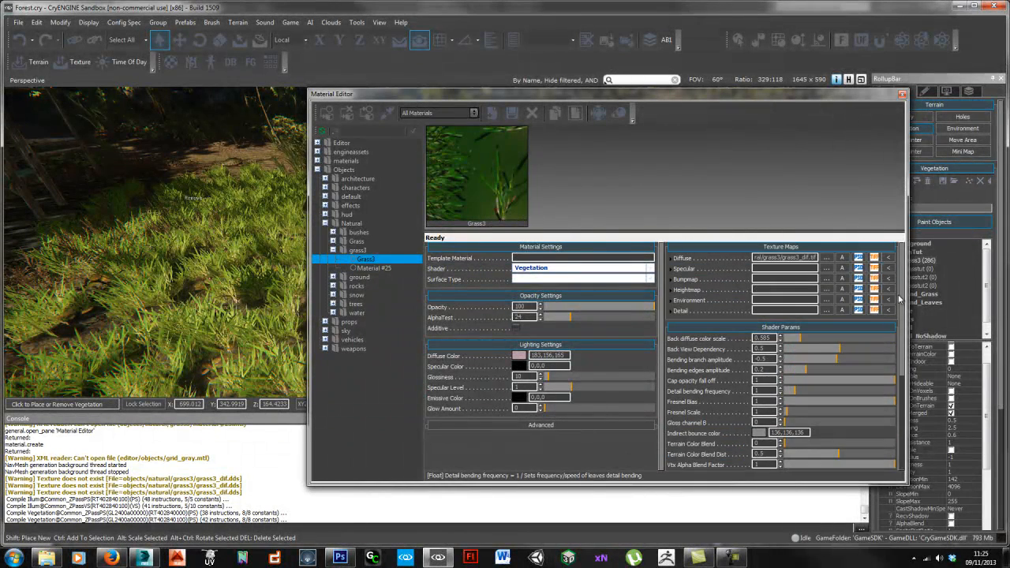
Step: Close the Material Editor and select grass3 in the Vegetation Objects list
{"action": "left_click", "coordinate": [902, 94]}
{"action": "key", "text": "w"}
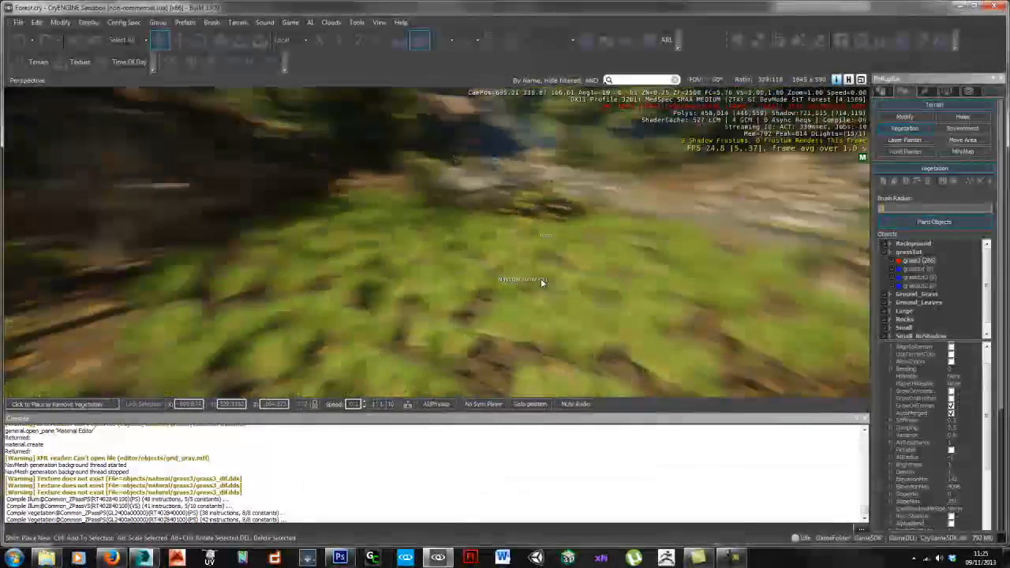
{"action": "right_click_drag", "start_coordinate": [535, 285], "coordinate": [505, 286]}
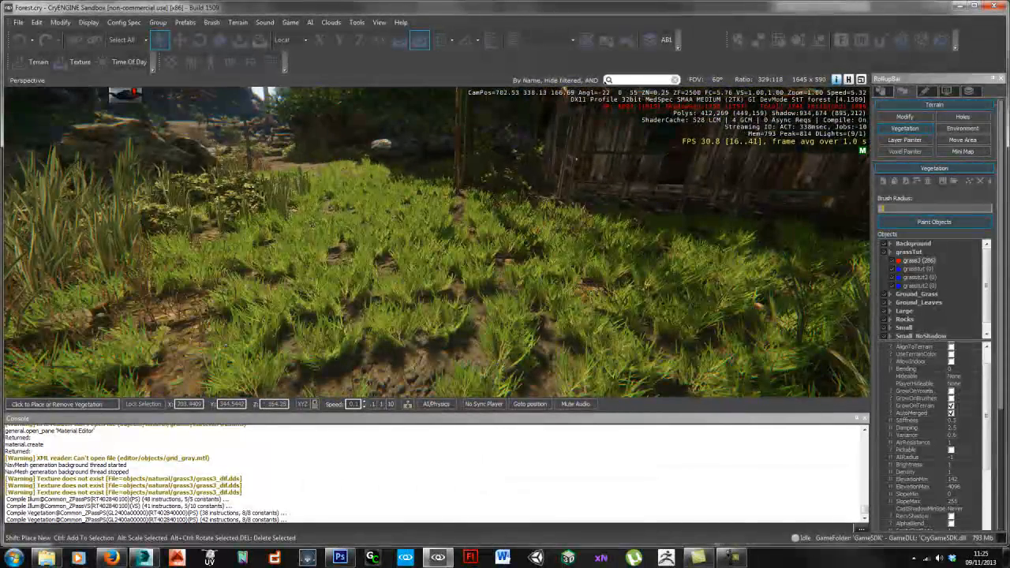
{"action": "scroll", "coordinate": [931, 394], "scroll_direction": "up", "scroll_amount": 1}
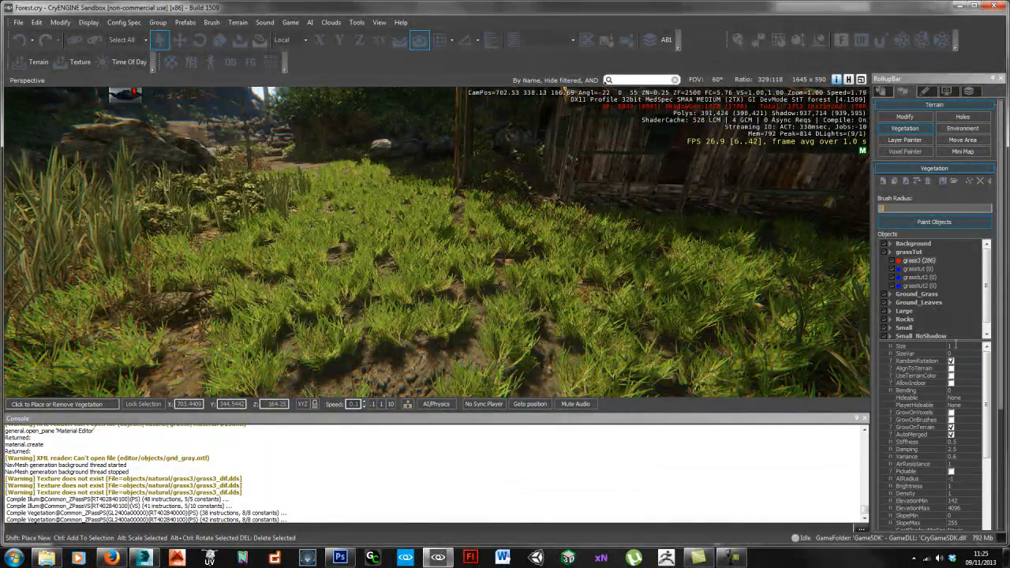
{"action": "left_click", "coordinate": [907, 346]}
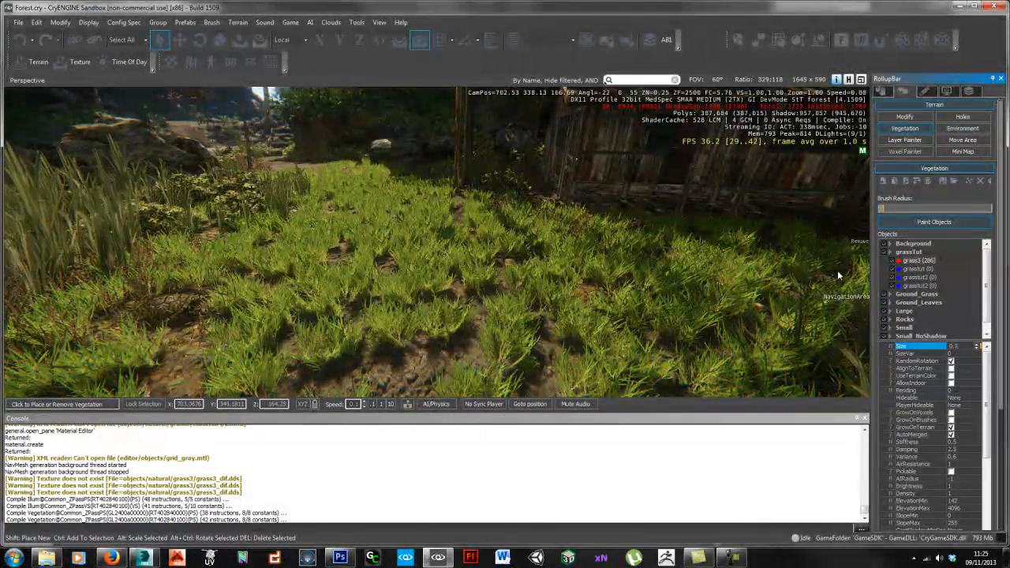
Step: Paint grass3 across the field, raising its count from 286 to 1088
{"action": "left_click", "coordinate": [927, 225]}
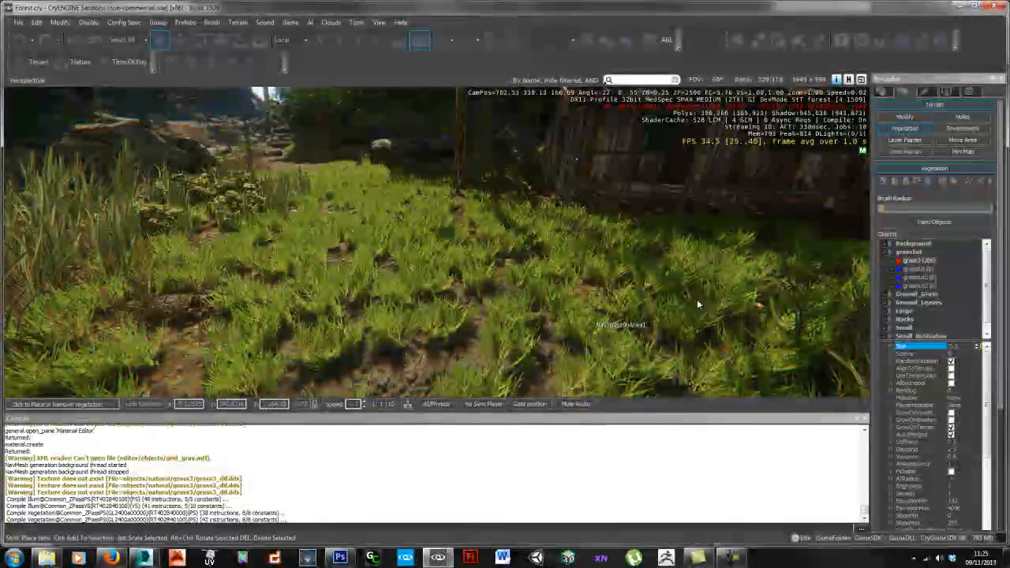
{"action": "left_click_drag", "start_coordinate": [554, 317], "coordinate": [481, 333]}
{"action": "right_click_drag", "start_coordinate": [480, 334], "coordinate": [369, 305]}
{"action": "mouse_move", "coordinate": [368, 304]}
{"action": "left_mouse_down"}
{"action": "mouse_move", "coordinate": [362, 204]}
{"action": "mouse_move", "coordinate": [335, 174]}
{"action": "mouse_move", "coordinate": [567, 272]}
{"action": "left_mouse_up"}
Step: Fly the camera low through the grass toward the rocks and waterfall
{"action": "key", "text": "w"}
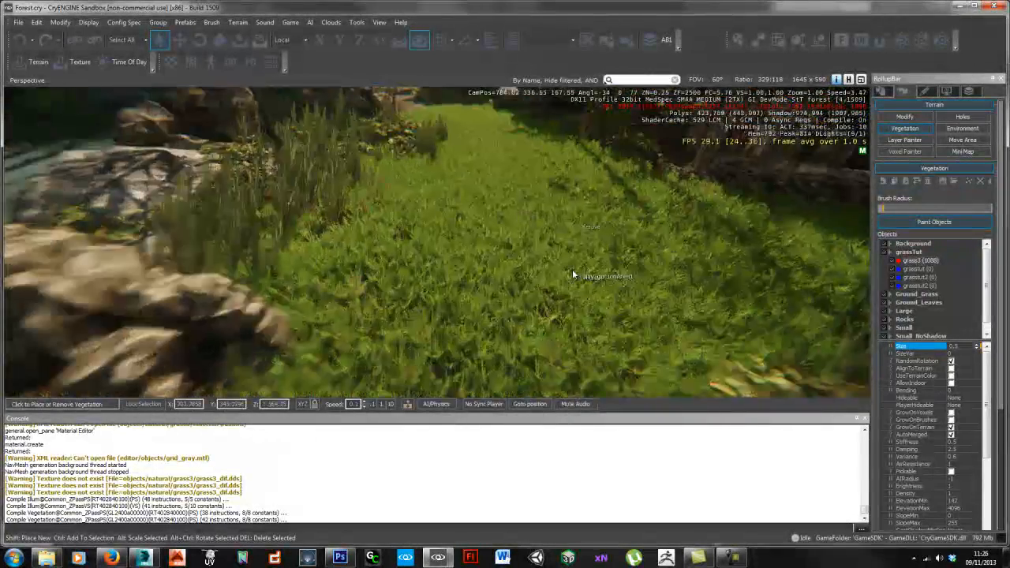
{"action": "key", "text": "s"}
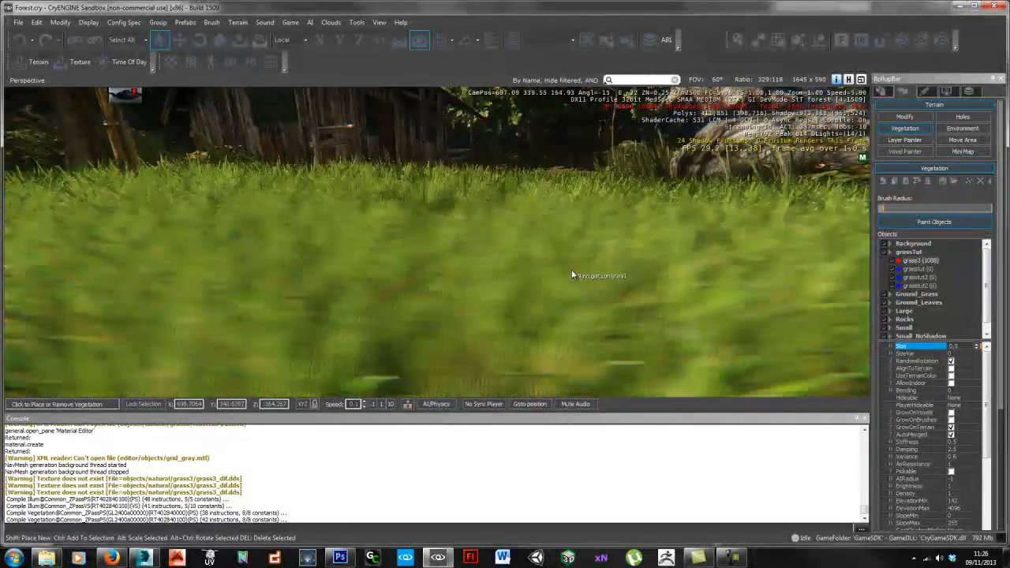
{"action": "key", "text": "w"}
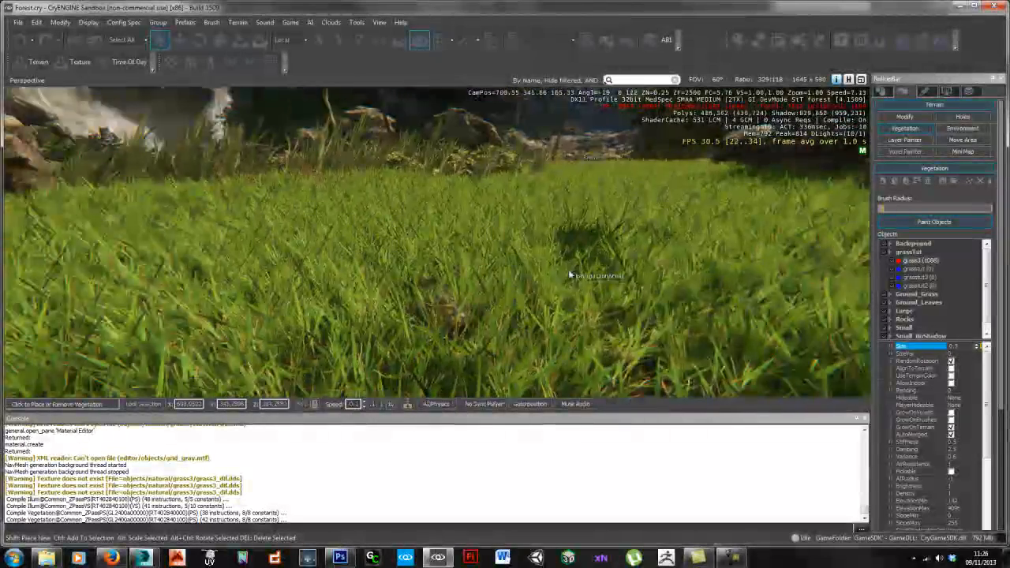
{"action": "right_click_drag", "start_coordinate": [570, 274], "coordinate": [572, 276]}
Step: Clone grass3 as a new vegetation object with Size 1.2 and SizeVar 0.2
{"action": "left_click", "coordinate": [924, 262]}
{"action": "right_click", "coordinate": [925, 266]}
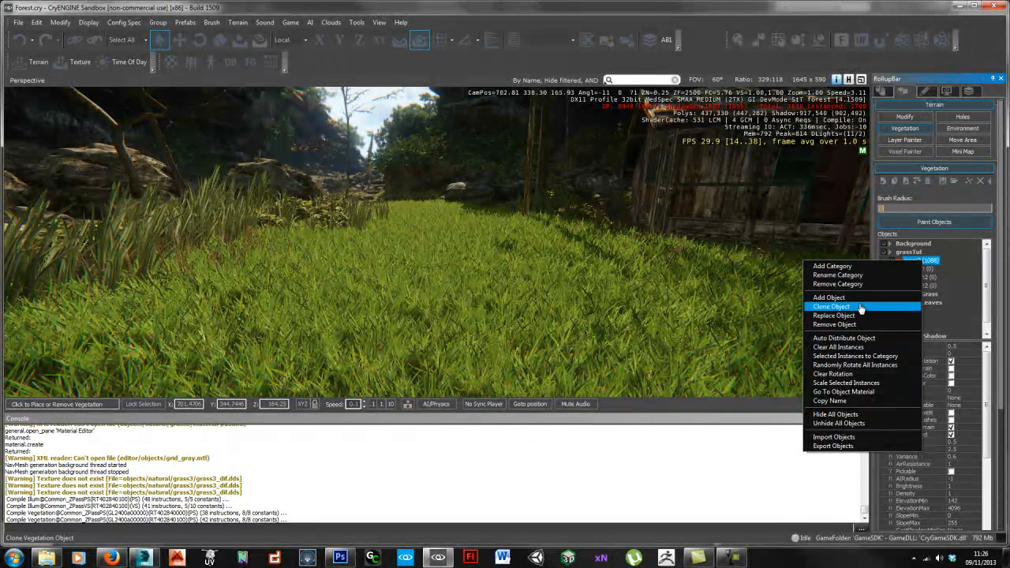
{"action": "left_click", "coordinate": [861, 307]}
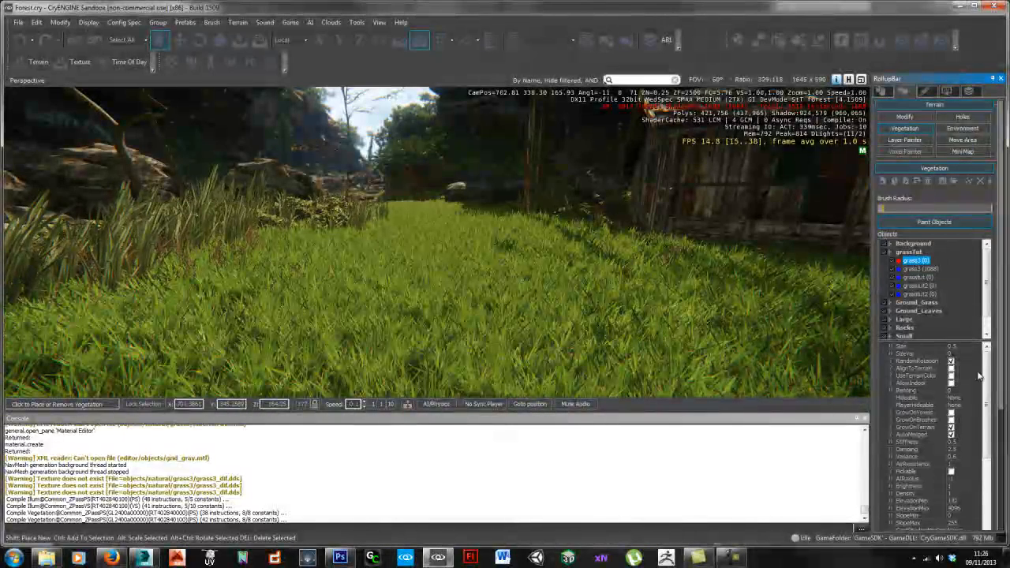
{"action": "scroll", "coordinate": [978, 376], "scroll_direction": "down", "scroll_amount": 1}
{"action": "left_click", "coordinate": [915, 409]}
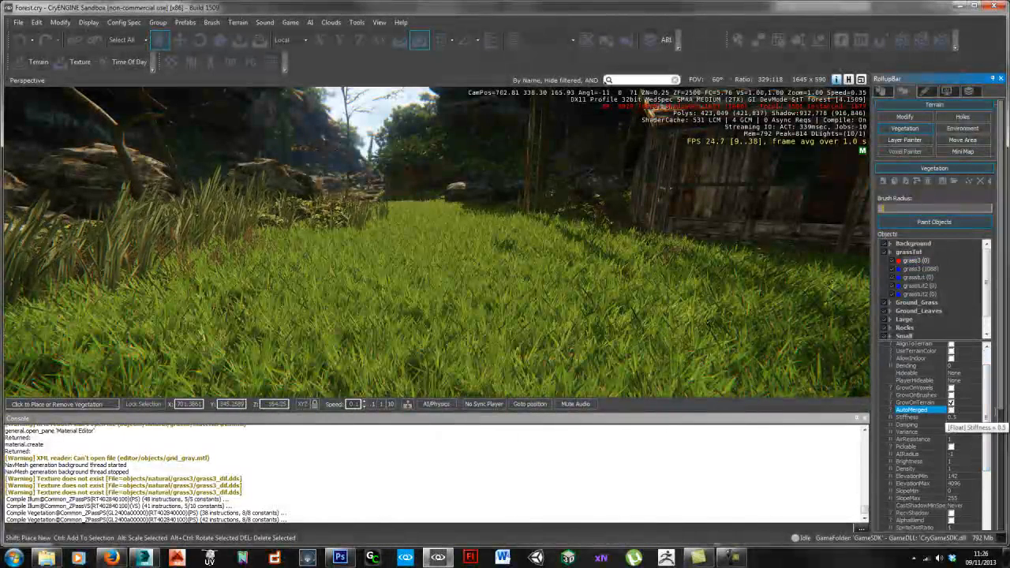
{"action": "scroll", "coordinate": [978, 394], "scroll_direction": "up", "scroll_amount": 1}
{"action": "left_click", "coordinate": [954, 347]}
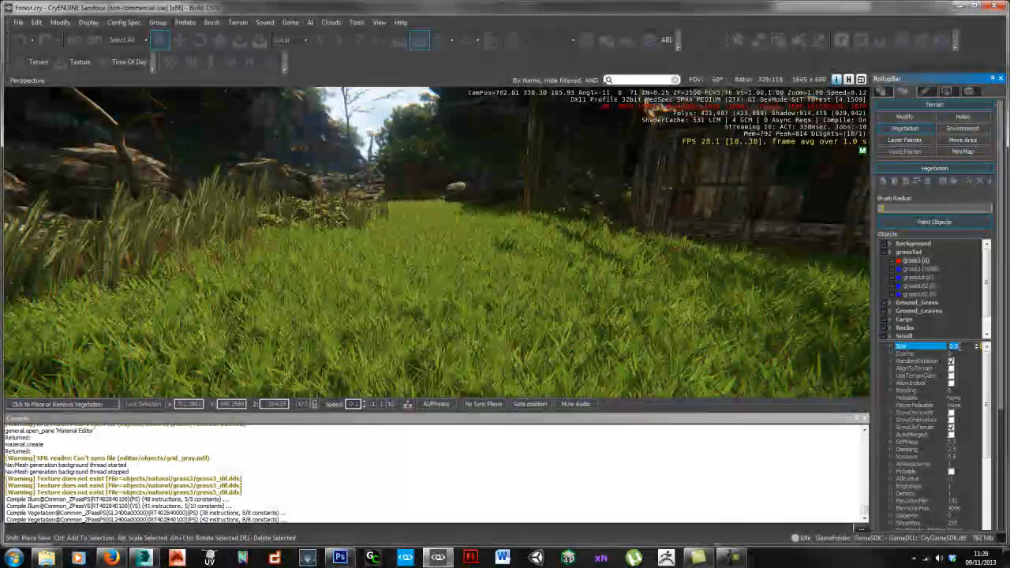
{"action": "left_click", "coordinate": [919, 354]}
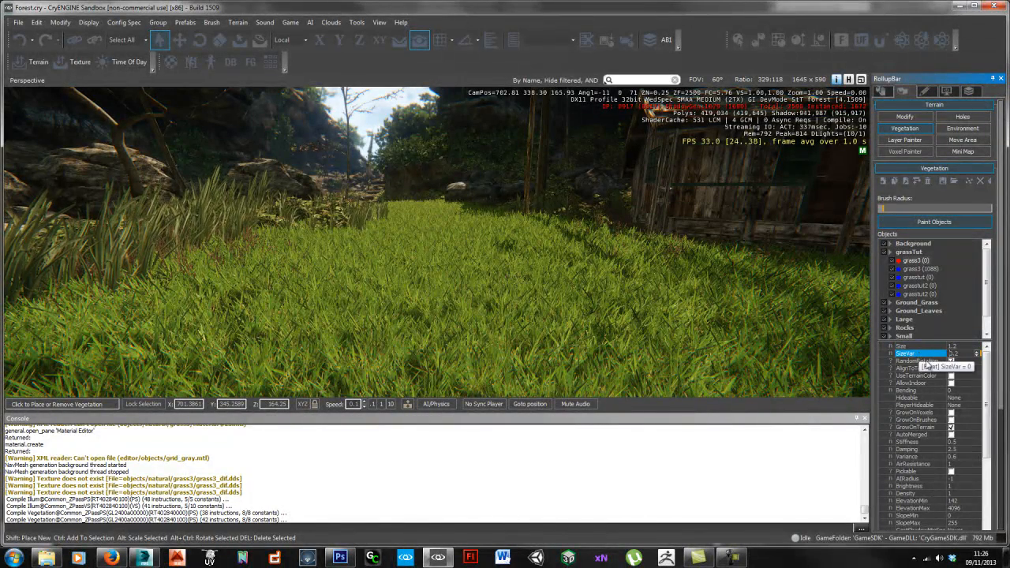
{"action": "mouse_move", "coordinate": [989, 372]}
{"action": "left_mouse_down"}
{"action": "mouse_move", "coordinate": [990, 444]}
{"action": "mouse_move", "coordinate": [990, 372]}
{"action": "mouse_move", "coordinate": [991, 426]}
{"action": "mouse_move", "coordinate": [991, 387]}
{"action": "left_mouse_up"}
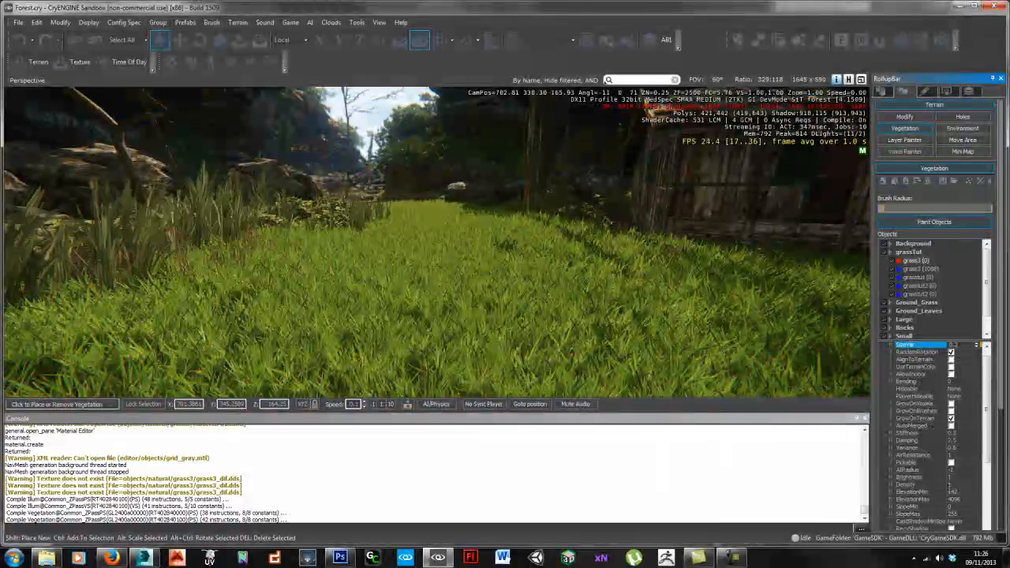
{"action": "left_click", "coordinate": [974, 485]}
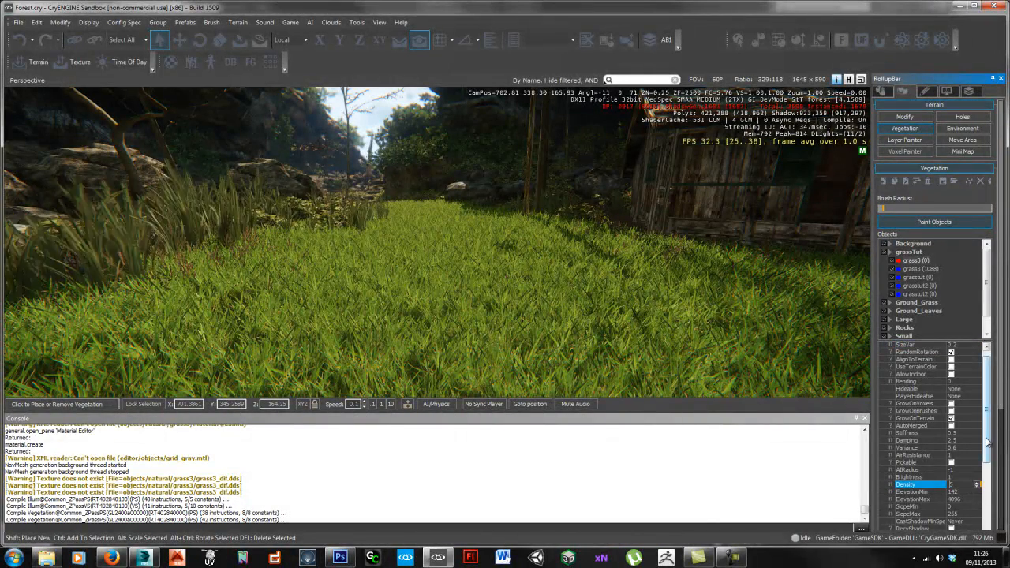
{"action": "left_click_drag", "start_coordinate": [986, 443], "coordinate": [986, 436]}
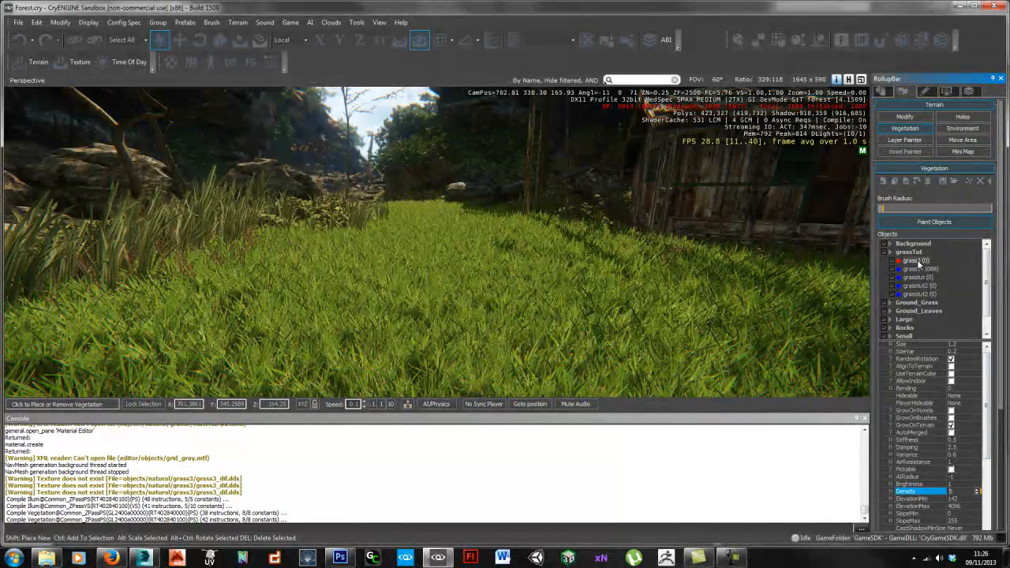
Step: Paint patches of the cloned grass into the field, looking around the scene
{"action": "left_click", "coordinate": [545, 308]}
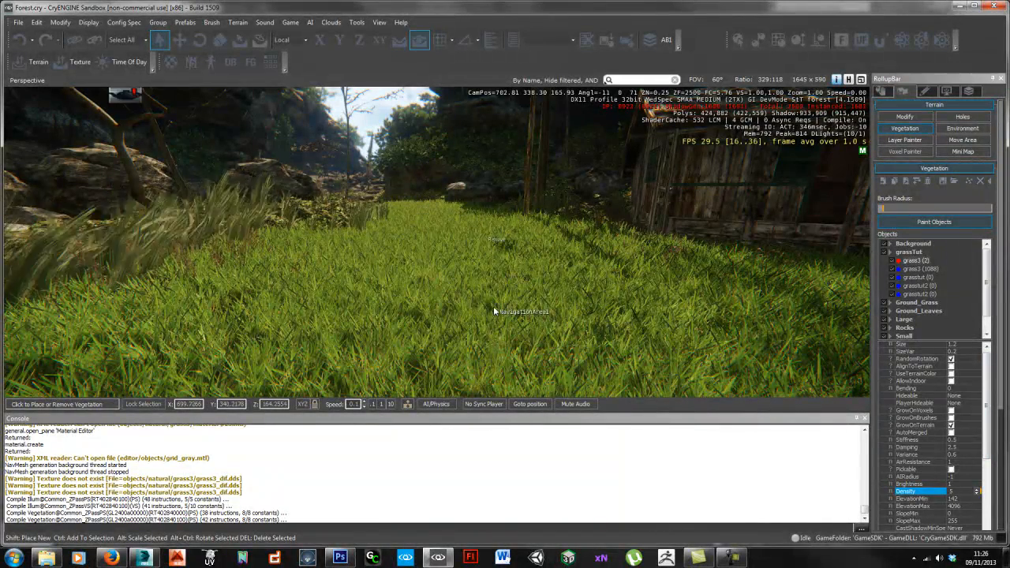
{"action": "key", "text": "w"}
{"action": "right_click_drag", "start_coordinate": [530, 316], "coordinate": [380, 278]}
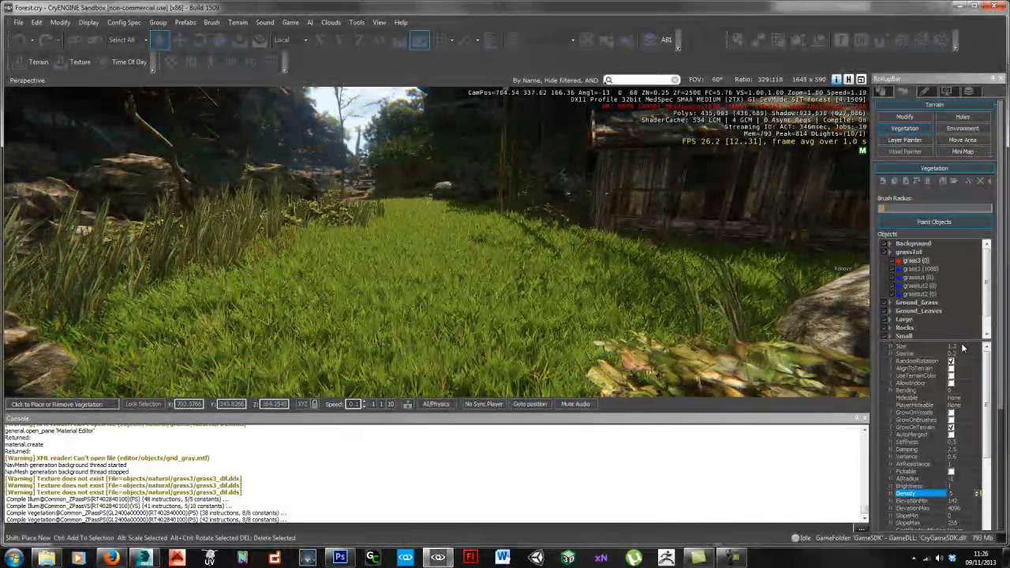
{"action": "left_click", "coordinate": [911, 347]}
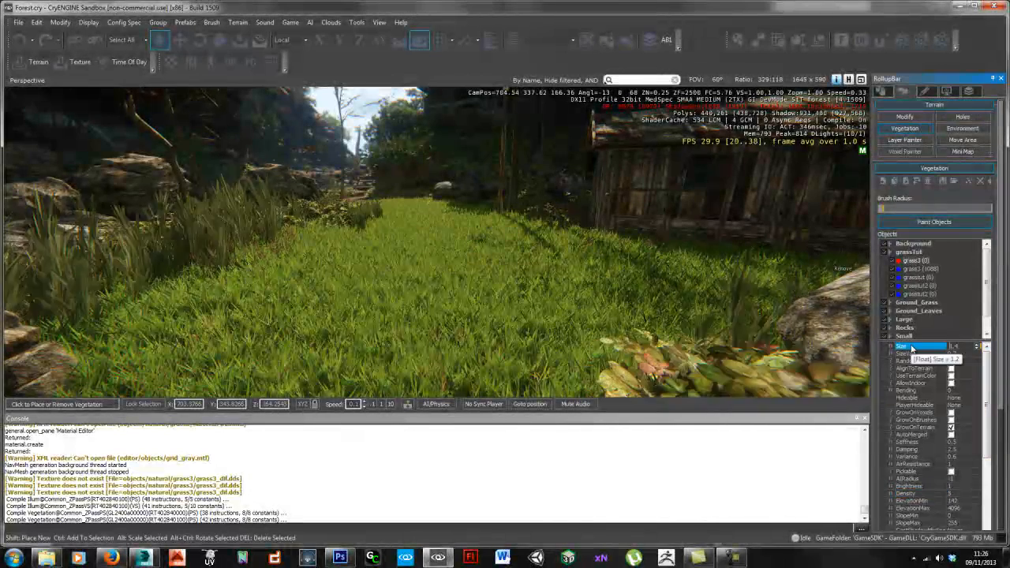
{"action": "left_click", "coordinate": [479, 308]}
{"action": "mouse_move", "coordinate": [479, 308]}
{"action": "left_mouse_down"}
{"action": "mouse_move", "coordinate": [438, 309]}
{"action": "mouse_move", "coordinate": [462, 336]}
{"action": "mouse_move", "coordinate": [451, 289]}
{"action": "mouse_move", "coordinate": [453, 318]}
{"action": "mouse_move", "coordinate": [333, 291]}
{"action": "mouse_move", "coordinate": [448, 267]}
{"action": "mouse_move", "coordinate": [502, 307]}
{"action": "left_mouse_up"}
{"action": "right_click_drag", "start_coordinate": [503, 307], "coordinate": [457, 306]}
{"action": "right_click_drag", "start_coordinate": [556, 347], "coordinate": [538, 329]}
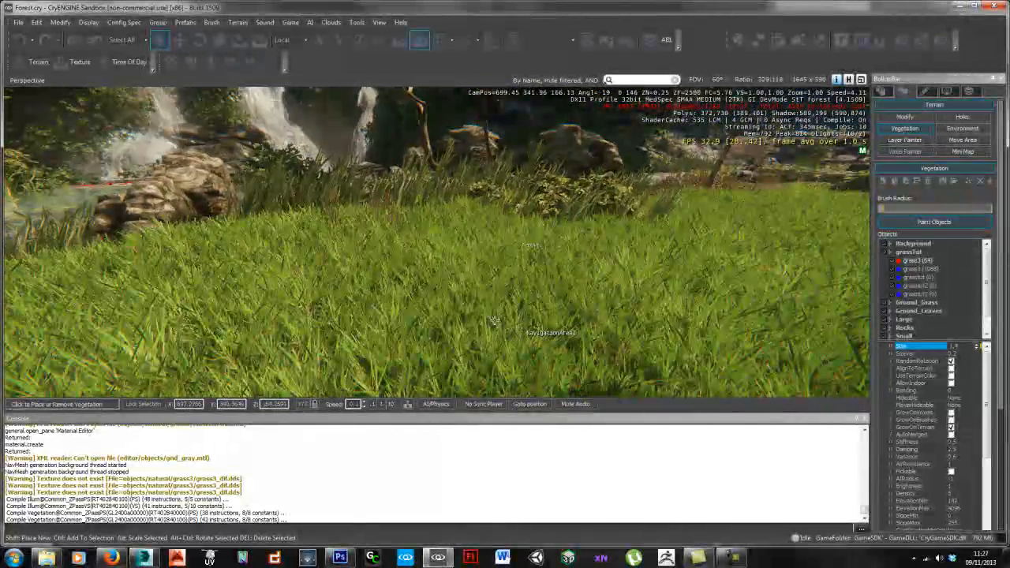
Step: Pick the Grass3 material from the grass in the Material Editor, then close it
{"action": "key", "text": "m"}
{"action": "left_click", "coordinate": [387, 113]}
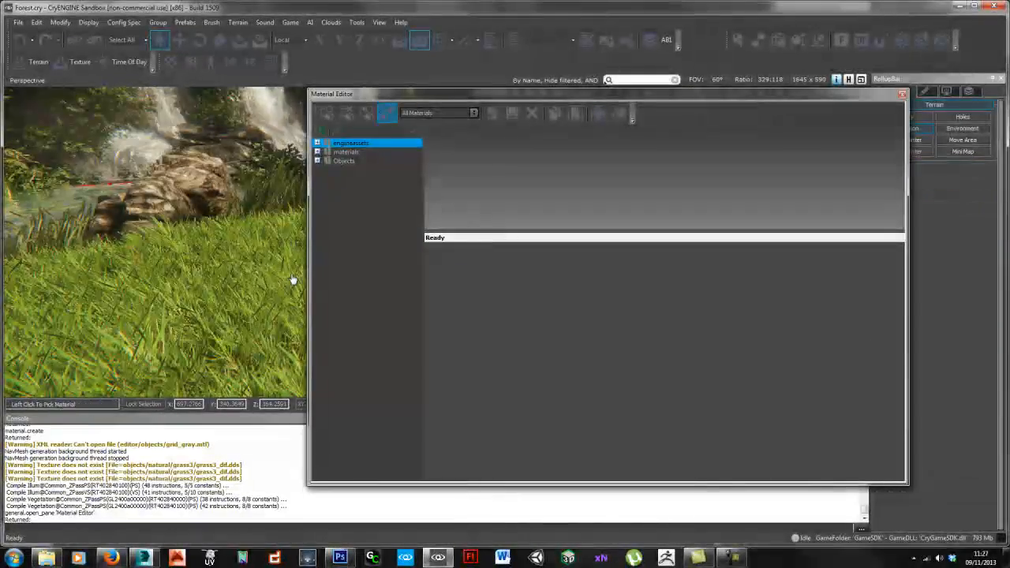
{"action": "left_click", "coordinate": [271, 284]}
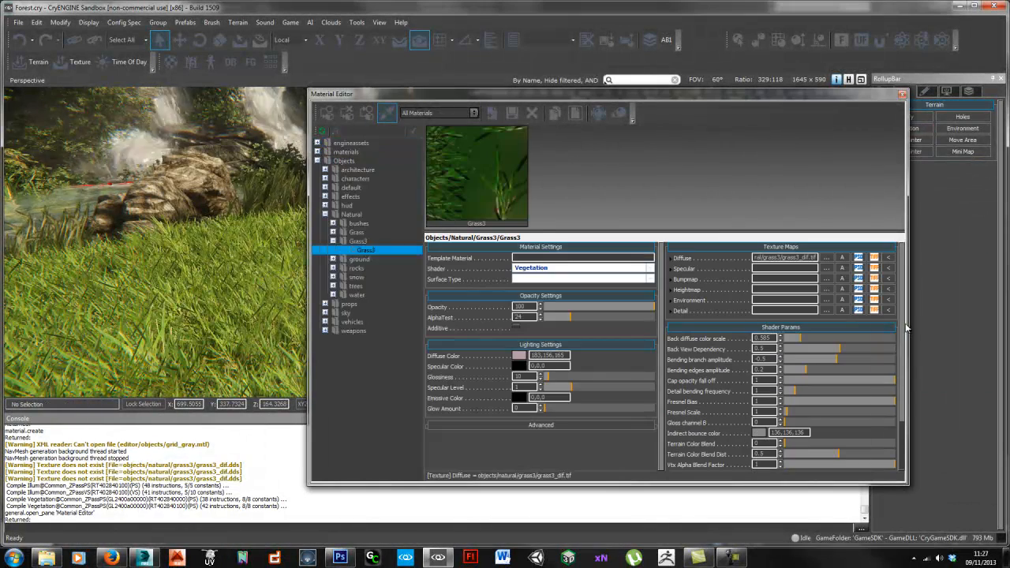
{"action": "left_click_drag", "start_coordinate": [904, 359], "coordinate": [904, 389]}
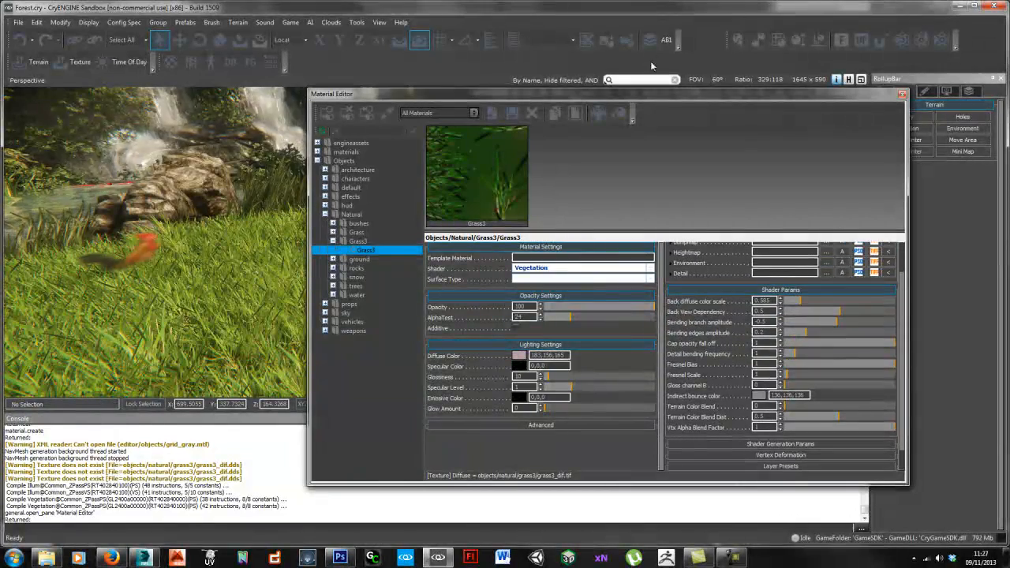
{"action": "left_click", "coordinate": [650, 42]}
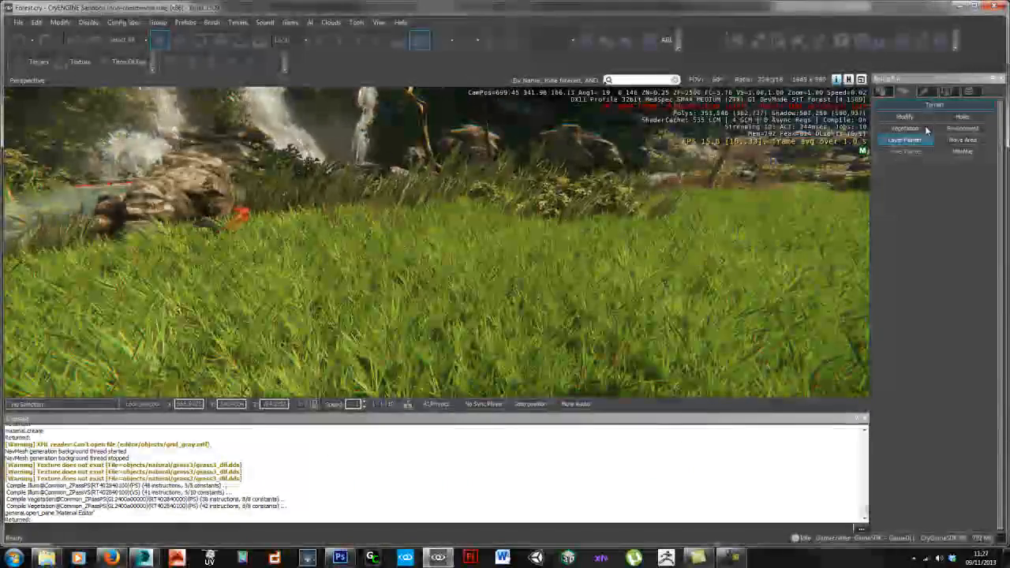
Step: In the RollupBar Vegetation panel, expand grassTut and select grass3 (64)'s Bending property
{"action": "left_click", "coordinate": [904, 128]}
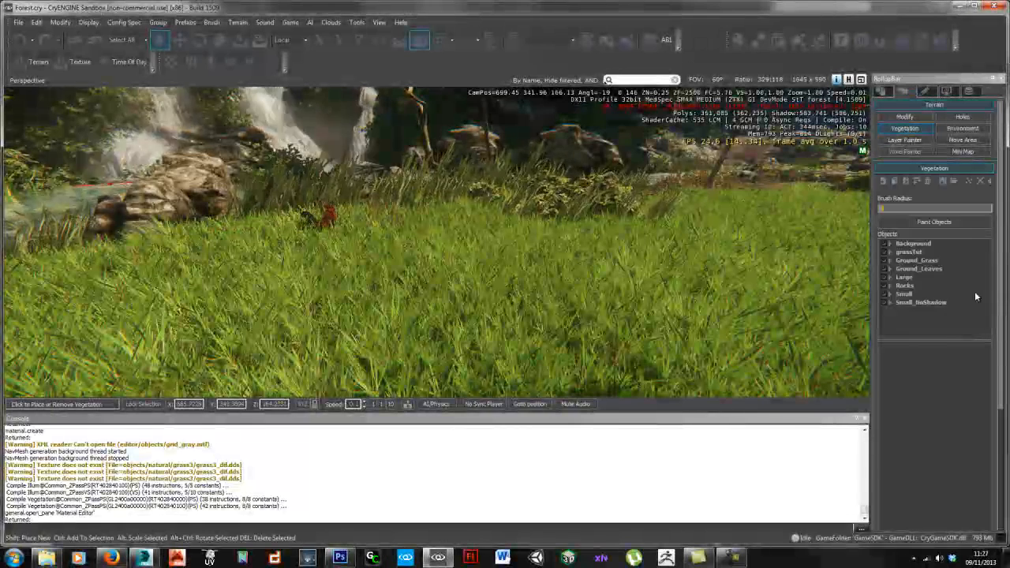
{"action": "left_click", "coordinate": [907, 252]}
{"action": "left_click", "coordinate": [891, 252]}
{"action": "left_click", "coordinate": [915, 268]}
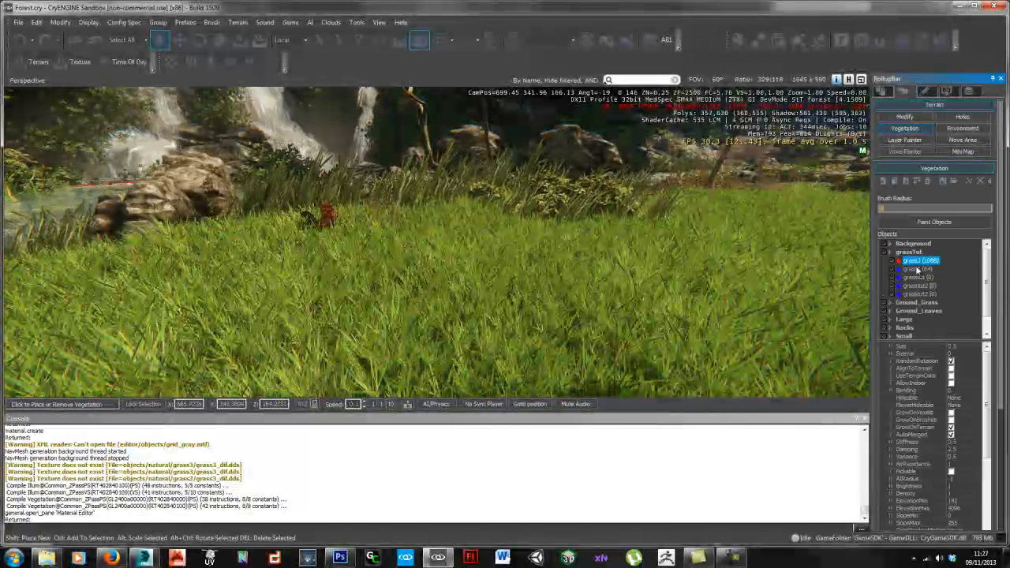
{"action": "scroll", "coordinate": [984, 379], "scroll_direction": "down", "scroll_amount": 3}
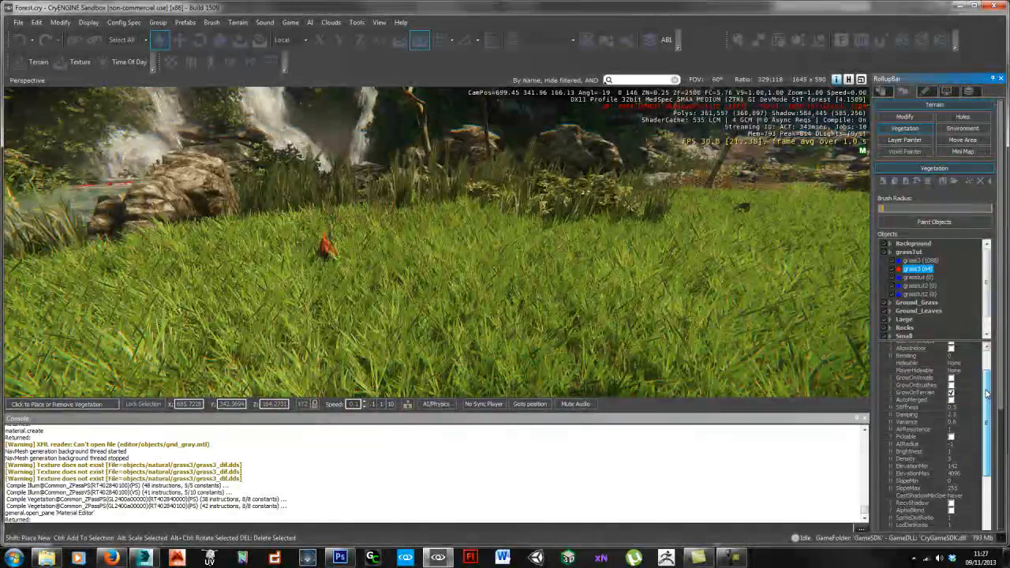
{"action": "left_click", "coordinate": [927, 371]}
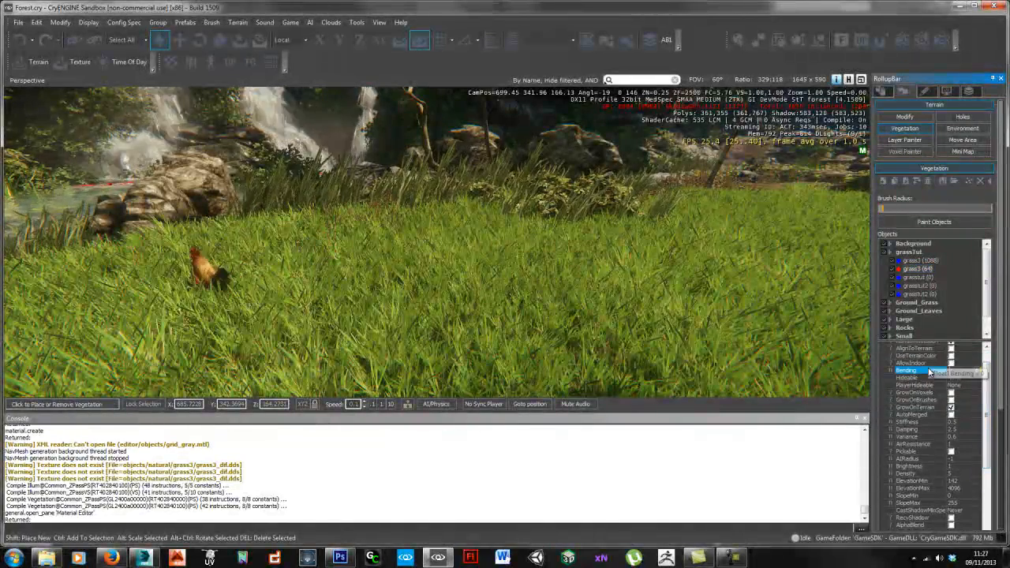
Step: Fly the camera along the grassy path toward the rocks to inspect the grass
{"action": "key", "text": "w"}
{"action": "right_click_drag", "start_coordinate": [555, 302], "coordinate": [577, 304]}
{"action": "key", "text": "w"}
{"action": "key", "text": "s"}
{"action": "key", "text": "a"}
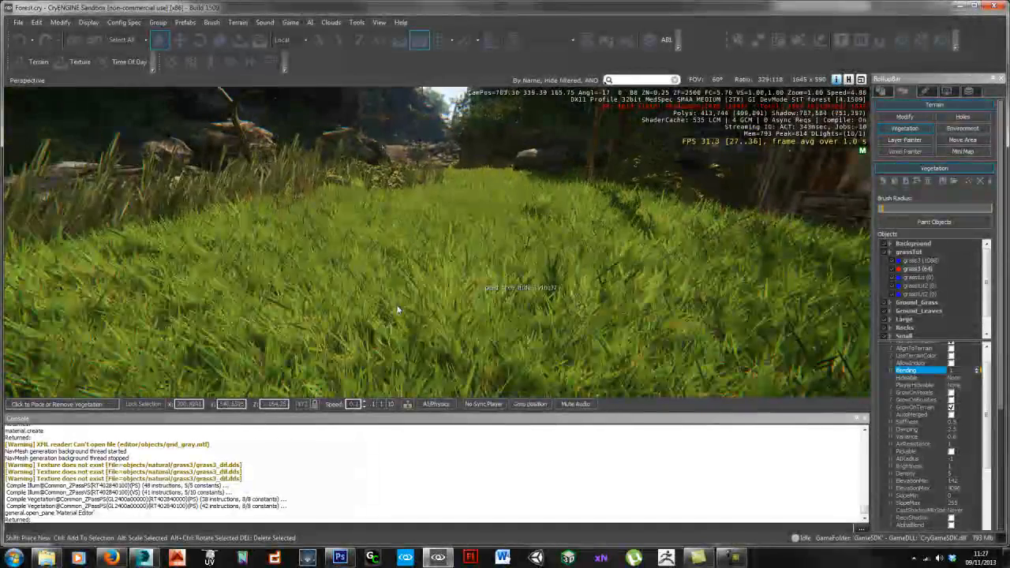
{"action": "key", "text": "a"}
{"action": "right_click_drag", "start_coordinate": [493, 273], "coordinate": [491, 273]}
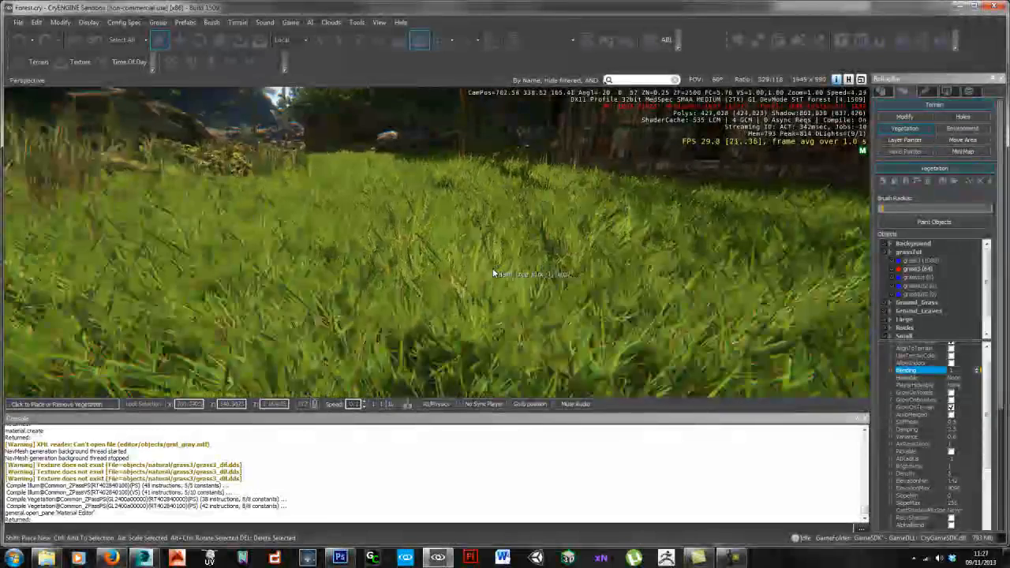
Step: Set Grass3's Detail bending frequency to 0.09 and close the Material Editor
{"action": "left_click_drag", "start_coordinate": [1009, 71], "coordinate": [509, 75]}
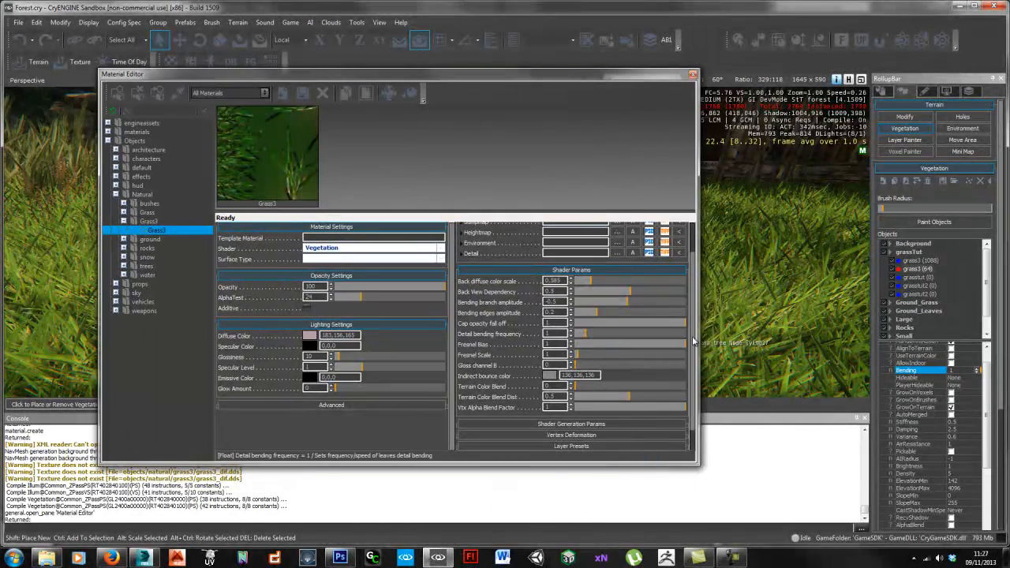
{"action": "left_click_drag", "start_coordinate": [692, 340], "coordinate": [692, 347]}
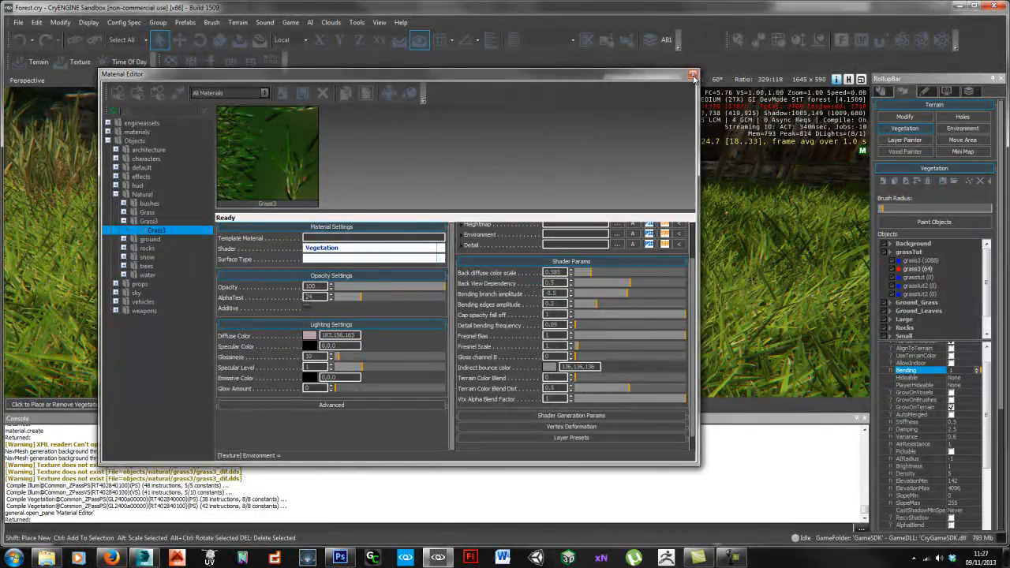
{"action": "left_click", "coordinate": [692, 75]}
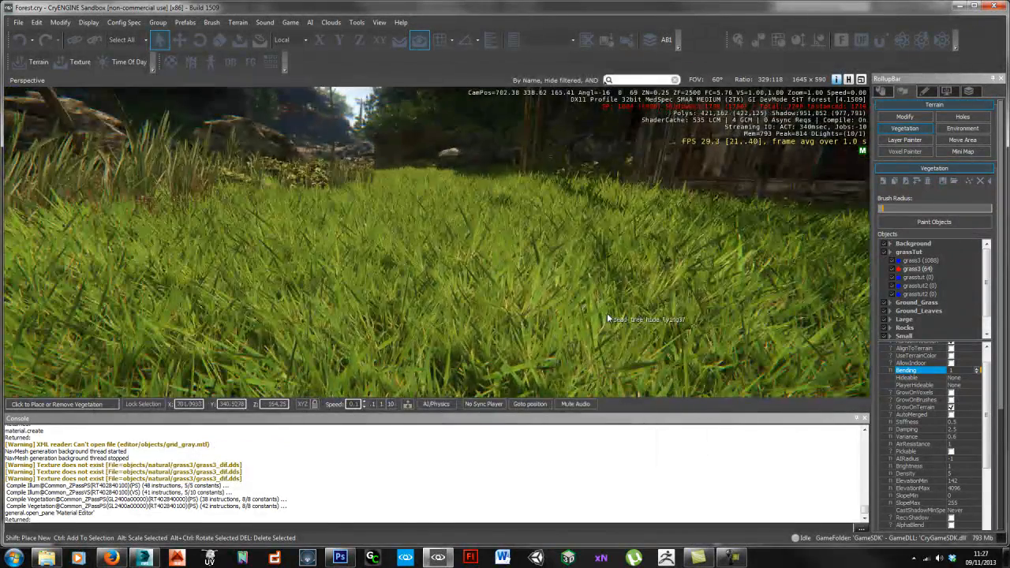
Step: Fly the camera over the grass toward the rocks to check the bending
{"action": "key", "text": "w"}
{"action": "right_click_drag", "start_coordinate": [573, 313], "coordinate": [602, 314]}
{"action": "key", "text": "w"}
{"action": "key", "text": "w"}
{"action": "key", "text": "w"}
{"action": "key", "text": "w"}
{"action": "key", "text": "w"}
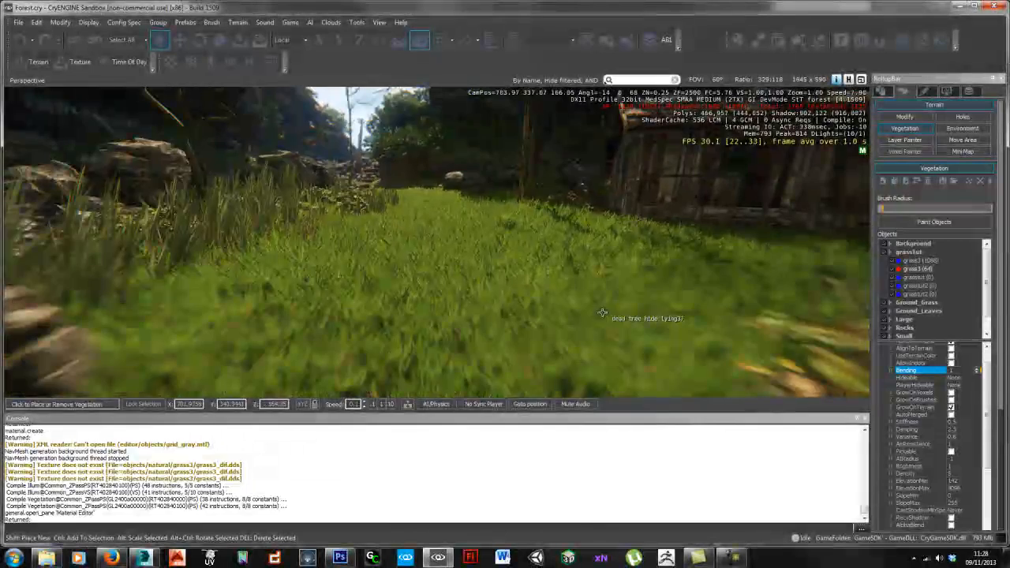
Step: Pick Grass3 from the scene and darken its diffuse colour to luminance 140, then close the editor
{"action": "key", "text": "m"}
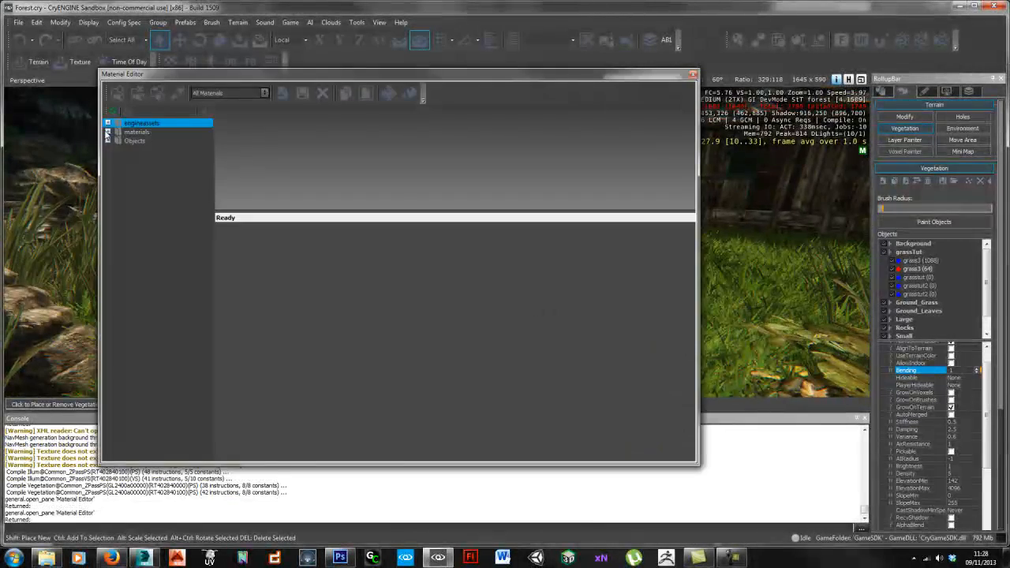
{"action": "left_click", "coordinate": [176, 94]}
{"action": "left_click", "coordinate": [759, 282]}
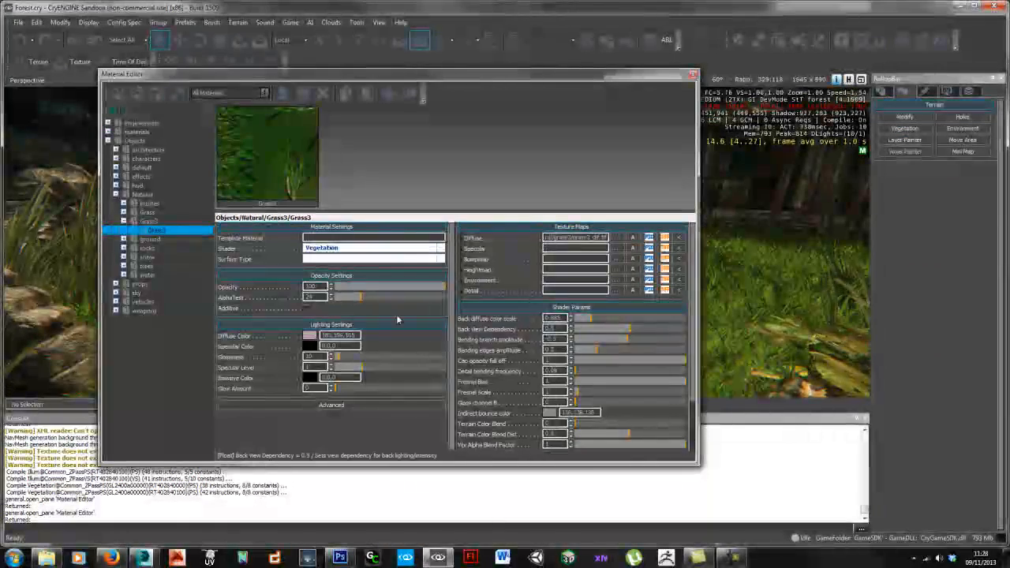
{"action": "left_click", "coordinate": [308, 336]}
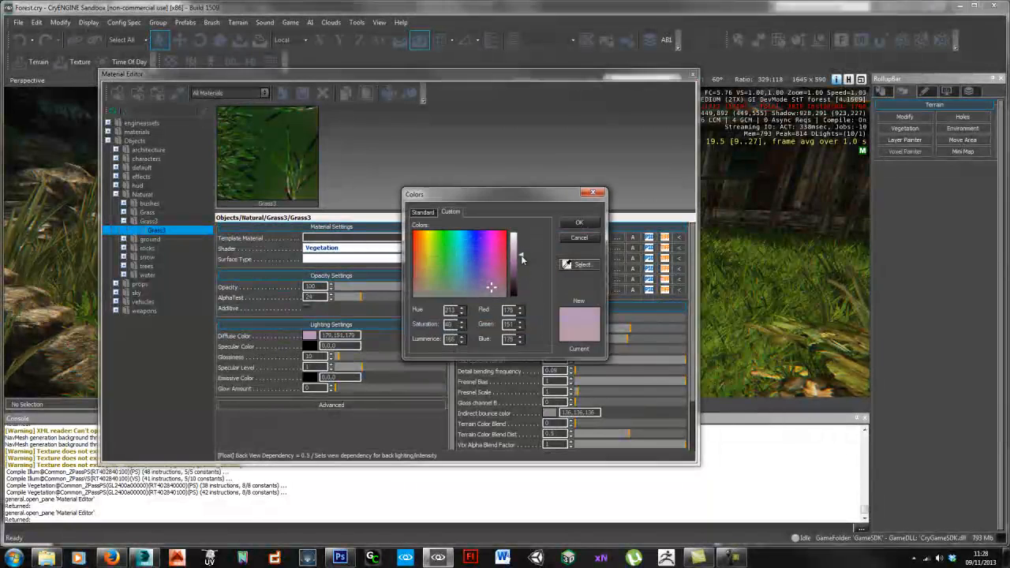
{"action": "left_click_drag", "start_coordinate": [521, 259], "coordinate": [520, 264]}
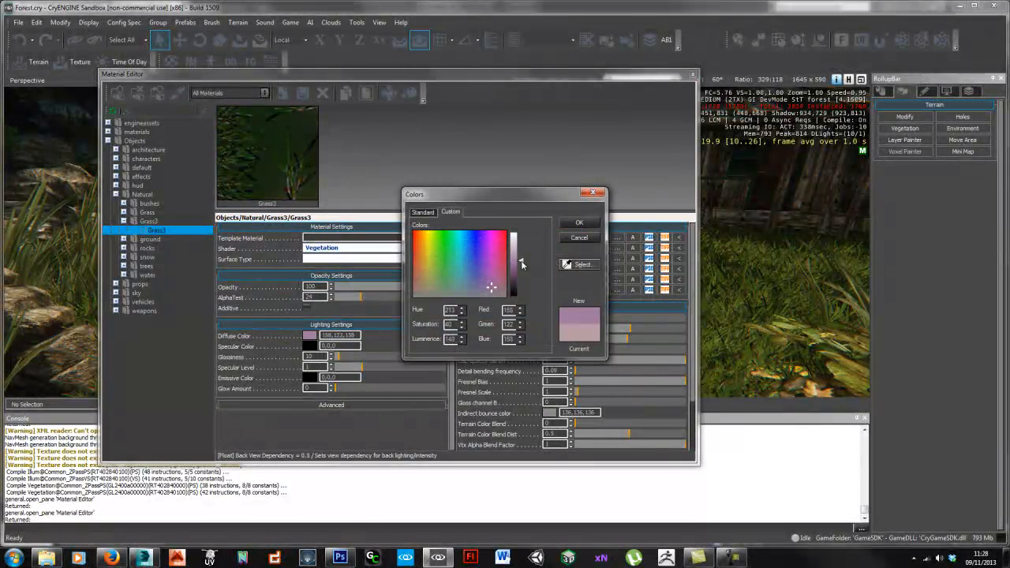
{"action": "left_click", "coordinate": [584, 223]}
{"action": "left_click_drag", "start_coordinate": [477, 75], "coordinate": [1009, 93]}
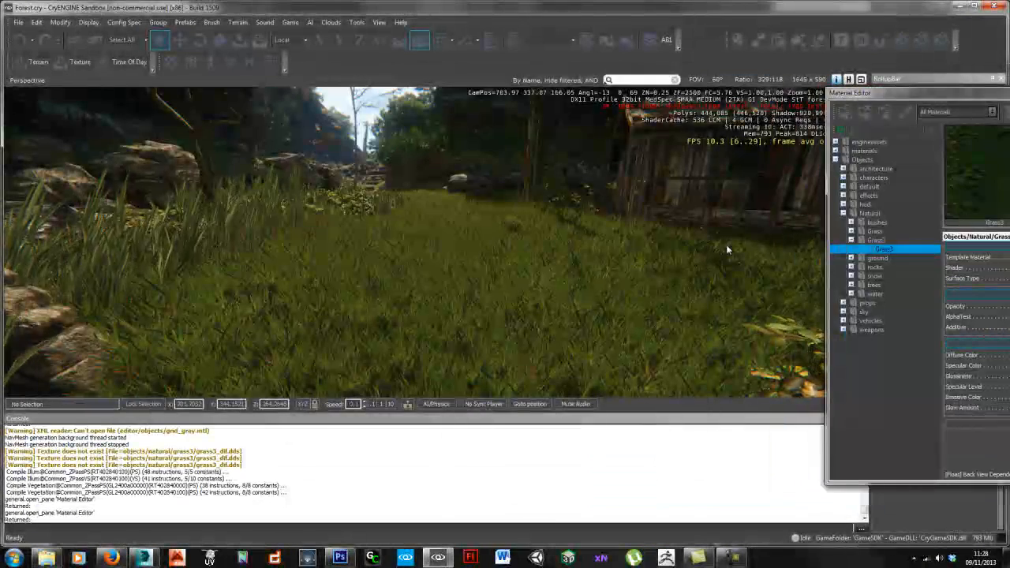
{"action": "key", "text": "alt+F4"}
Step: Fly the camera across the darker grass toward the wooden shed and rocky path
{"action": "mouse_move", "coordinate": [413, 314]}
{"action": "right_mouse_down"}
{"action": "mouse_move", "coordinate": [540, 301]}
{"action": "mouse_move", "coordinate": [402, 314]}
{"action": "mouse_move", "coordinate": [411, 314]}
{"action": "right_mouse_up"}
{"action": "key", "text": "w"}
{"action": "key", "text": "w"}
{"action": "key", "text": "w"}
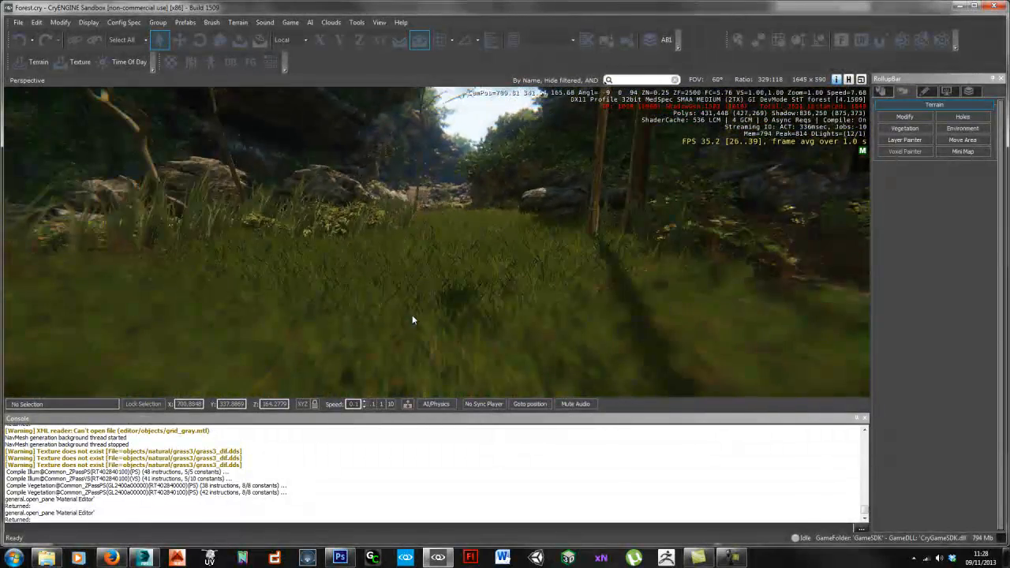
{"action": "key", "text": "w"}
{"action": "right_click_drag", "start_coordinate": [471, 300], "coordinate": [449, 288]}
{"action": "key", "text": "w"}
{"action": "key", "text": "w"}
{"action": "key", "text": "w"}
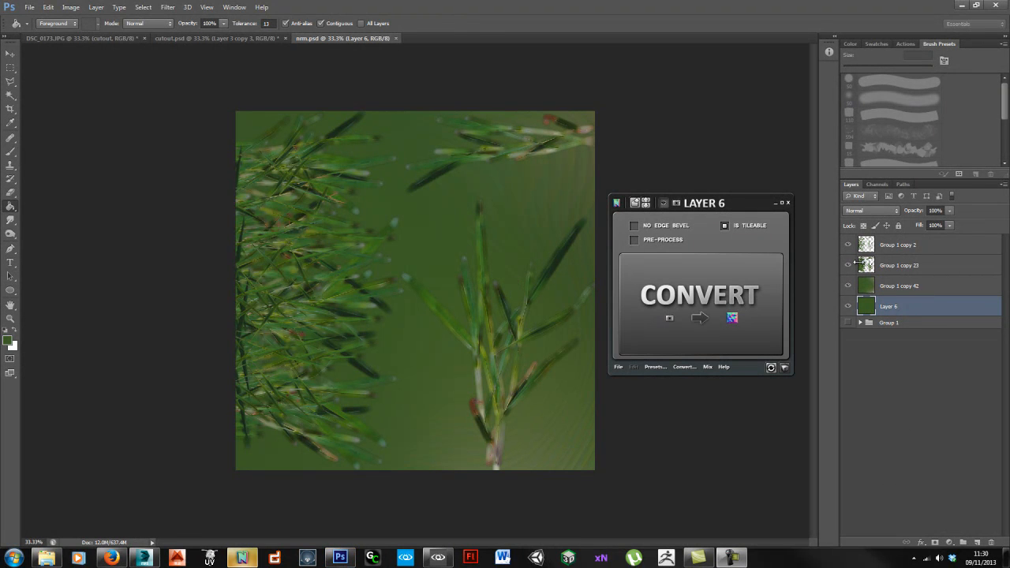
Step: Delete every layer except Group 1 copy 2
{"action": "left_click", "coordinate": [907, 322]}
{"action": "left_click", "coordinate": [907, 265], "text": "shift"}
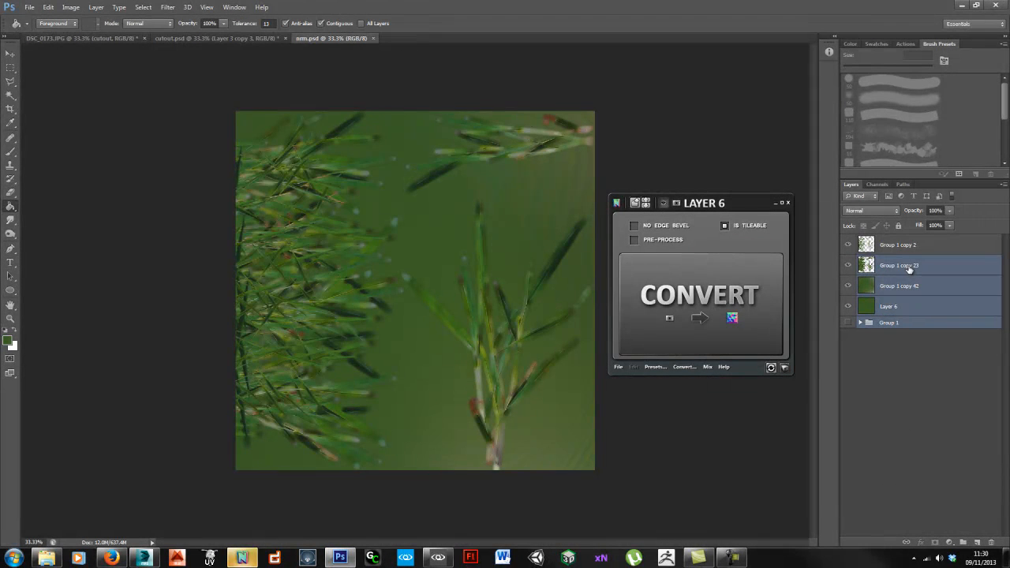
{"action": "key", "text": "Delete"}
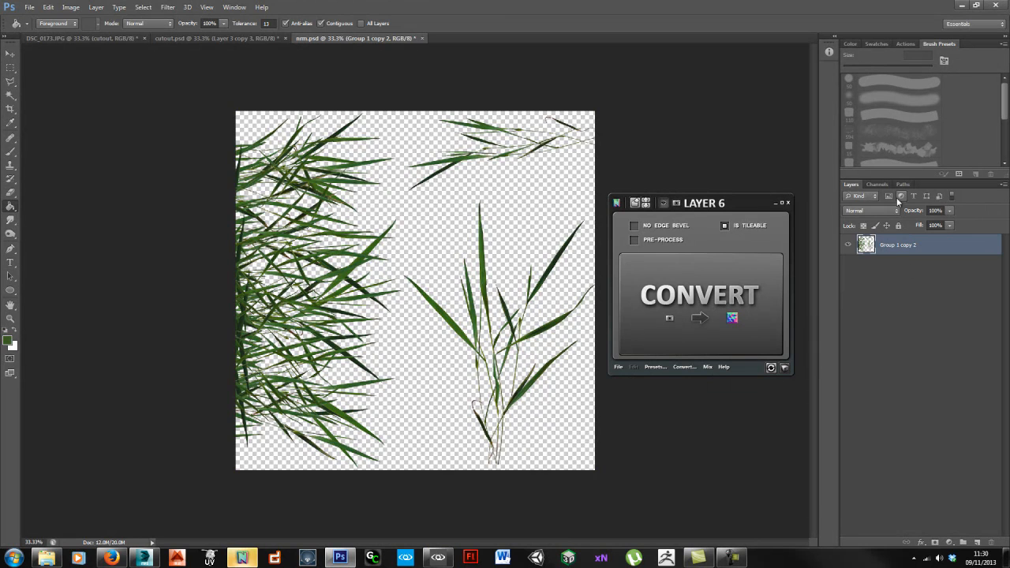
Step: Delete the Alpha 1 channel
{"action": "left_click", "coordinate": [876, 184]}
{"action": "left_click", "coordinate": [898, 277]}
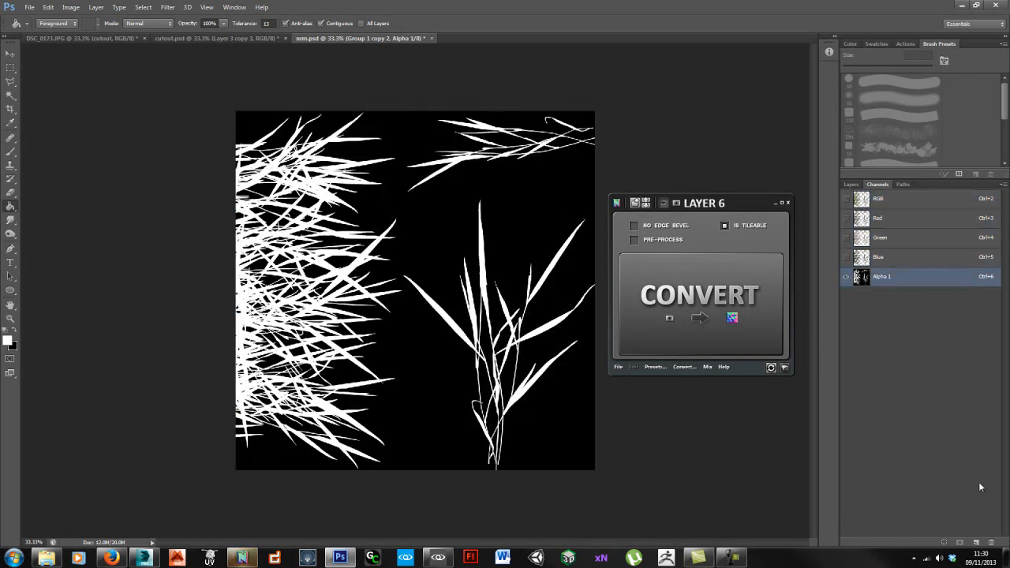
{"action": "left_click", "coordinate": [991, 544]}
{"action": "left_click", "coordinate": [464, 204]}
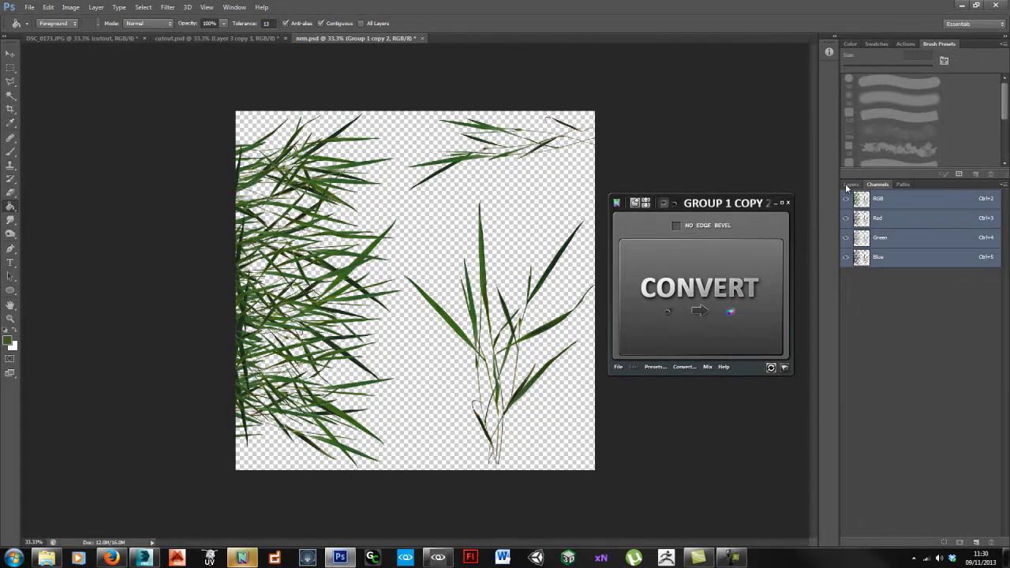
Step: Duplicate the Group 1 copy 2 layer with Ctrl+J and reselect the original
{"action": "left_click", "coordinate": [849, 185]}
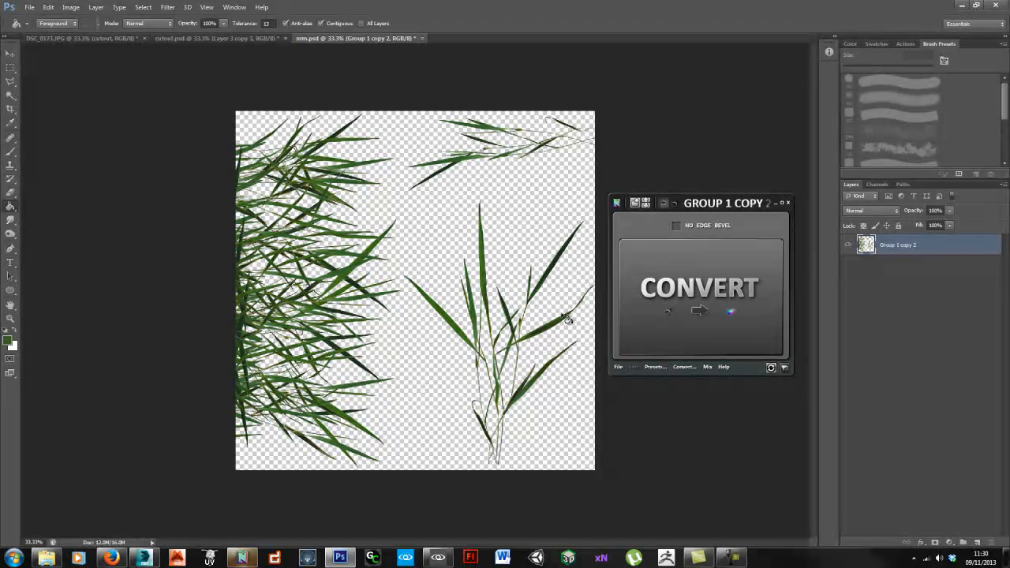
{"action": "key", "text": "ctrl+j"}
{"action": "key", "text": "ctrl+j"}
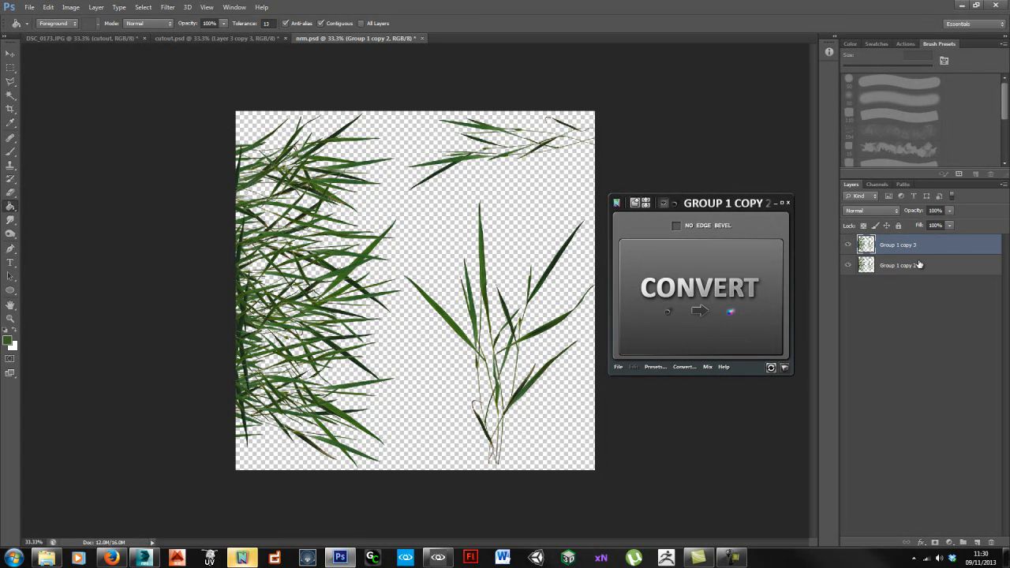
{"action": "left_click", "coordinate": [905, 288]}
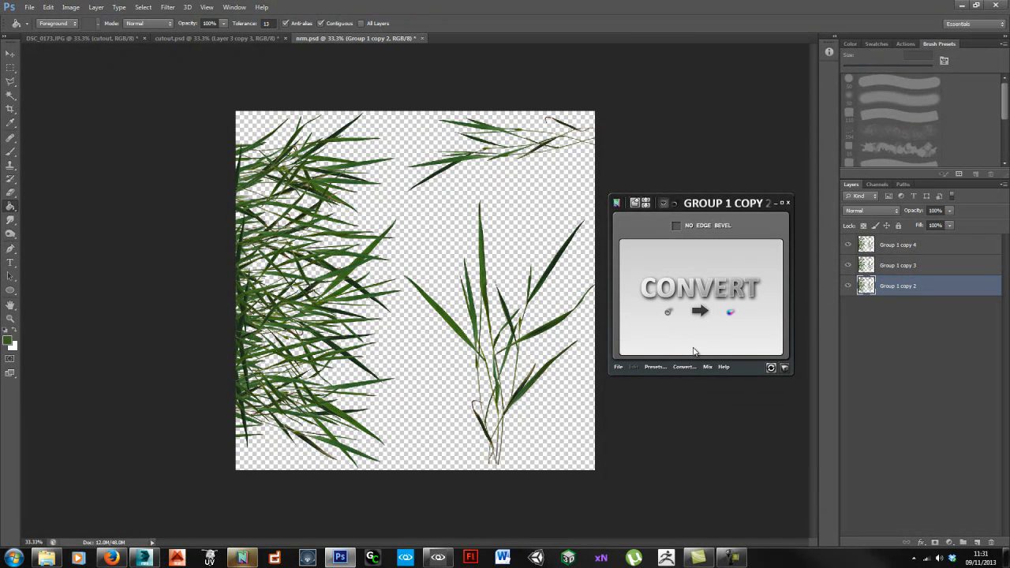
Step: Resize the image to 512 × 512 and zoom in to inspect the grass blades
{"action": "key", "text": "ctrl+alt+i"}
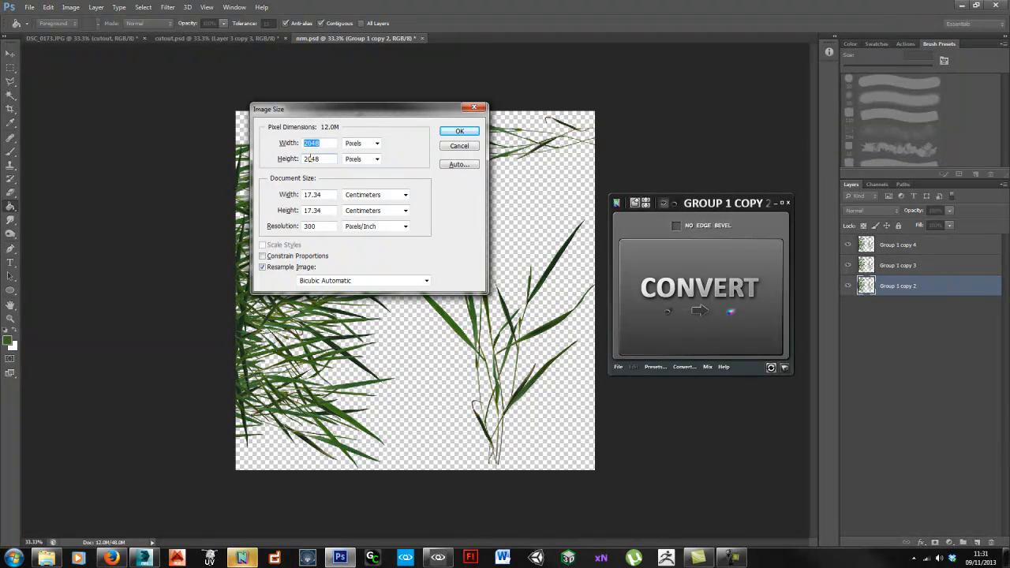
{"action": "type", "text": "512"}
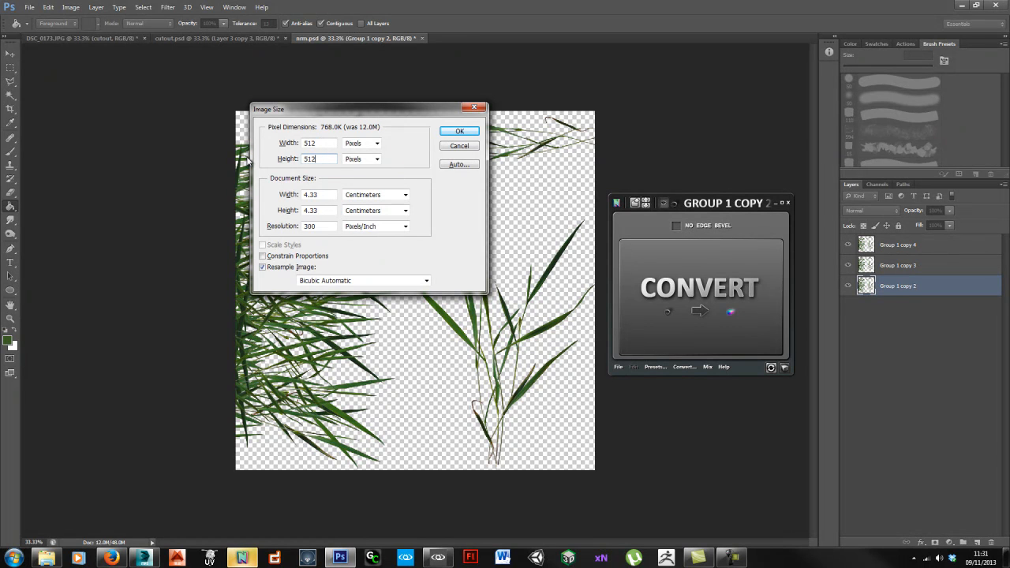
{"action": "left_click", "coordinate": [460, 131]}
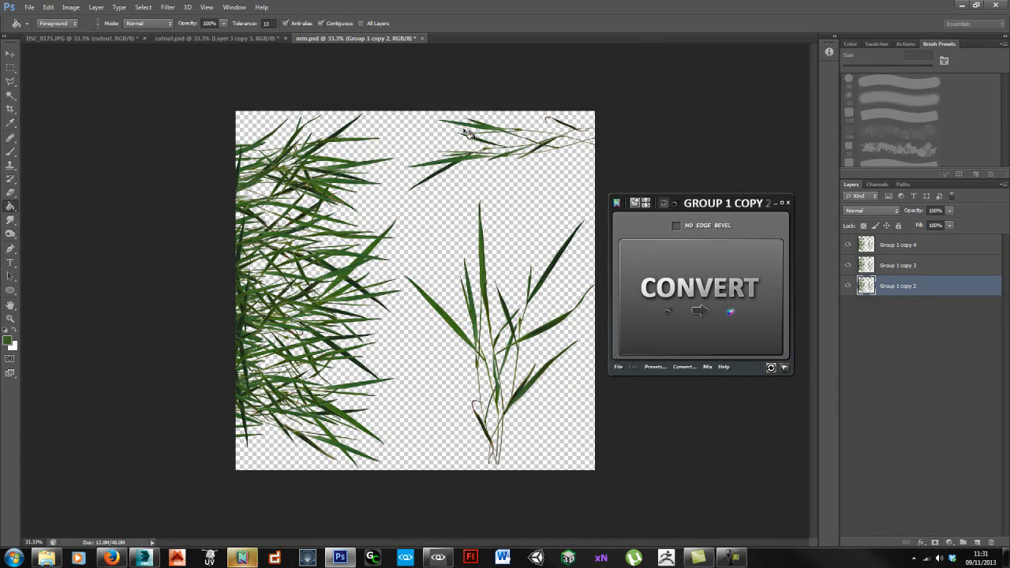
{"action": "left_click", "coordinate": [446, 276], "text": "ctrl"}
{"action": "left_click", "coordinate": [446, 276], "text": "ctrl"}
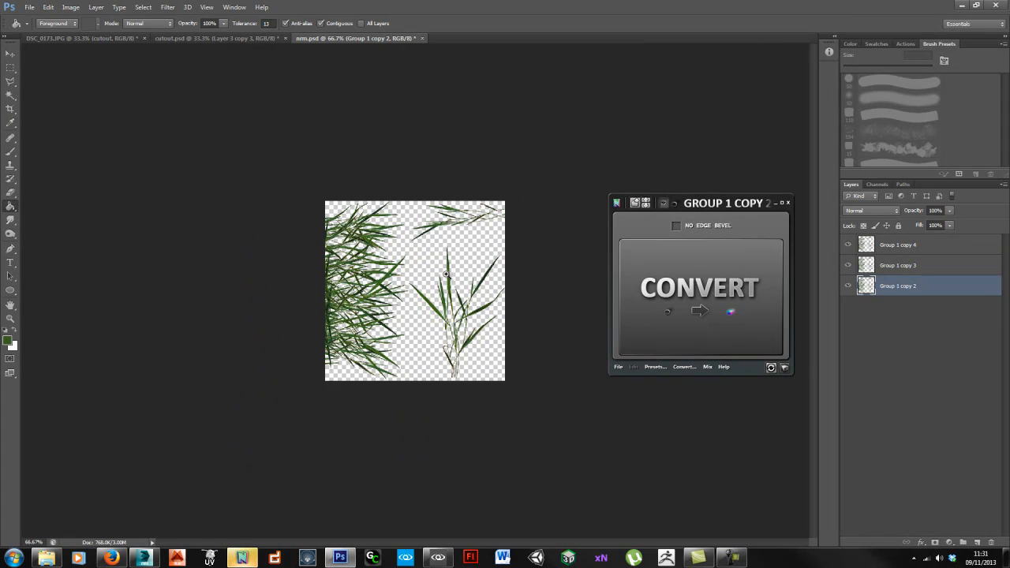
{"action": "left_click", "coordinate": [445, 276], "text": "ctrl"}
{"action": "left_click", "coordinate": [445, 274], "text": "ctrl"}
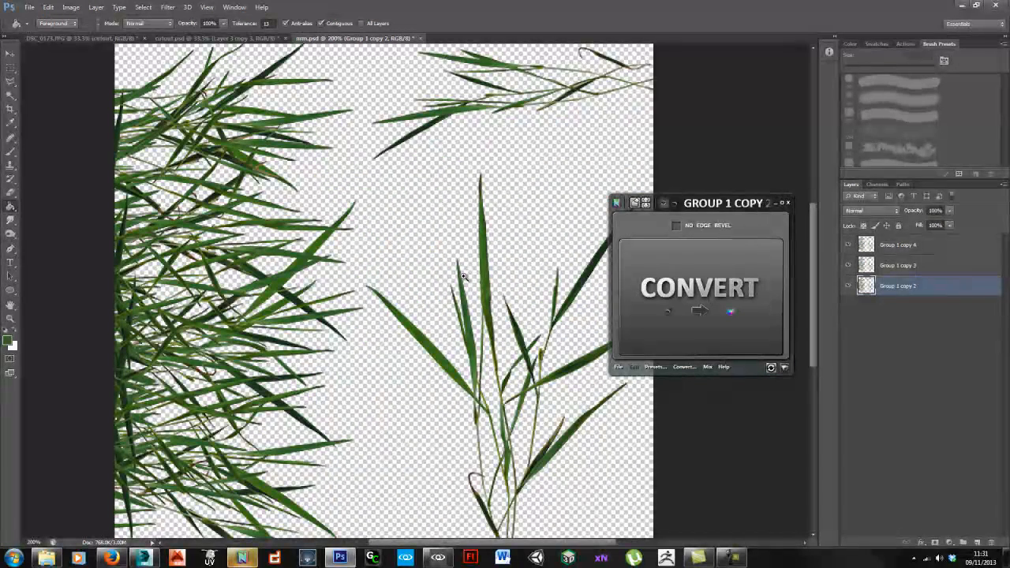
{"action": "left_click", "coordinate": [466, 277], "text": "alt"}
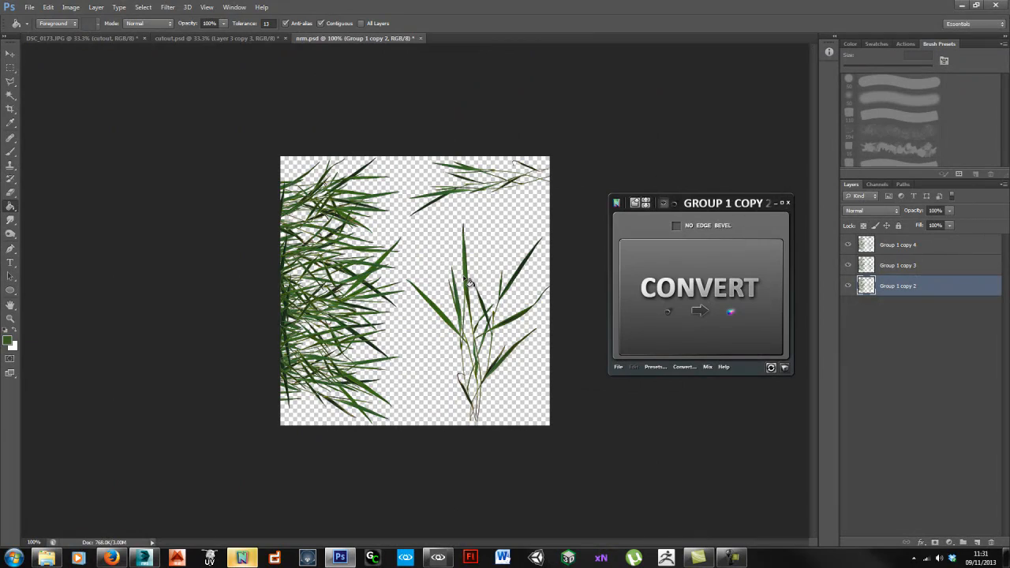
Step: Undo that resize, set the image size to 1024 × 1024, and select Group 1 copy 2
{"action": "key", "text": "ctrl+z"}
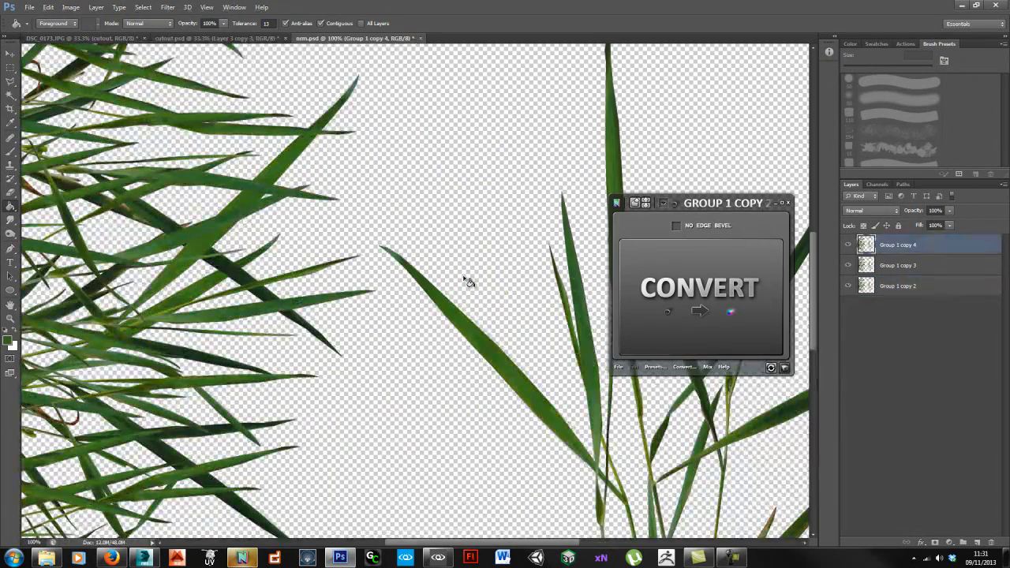
{"action": "key", "text": "ctrl+alt+i"}
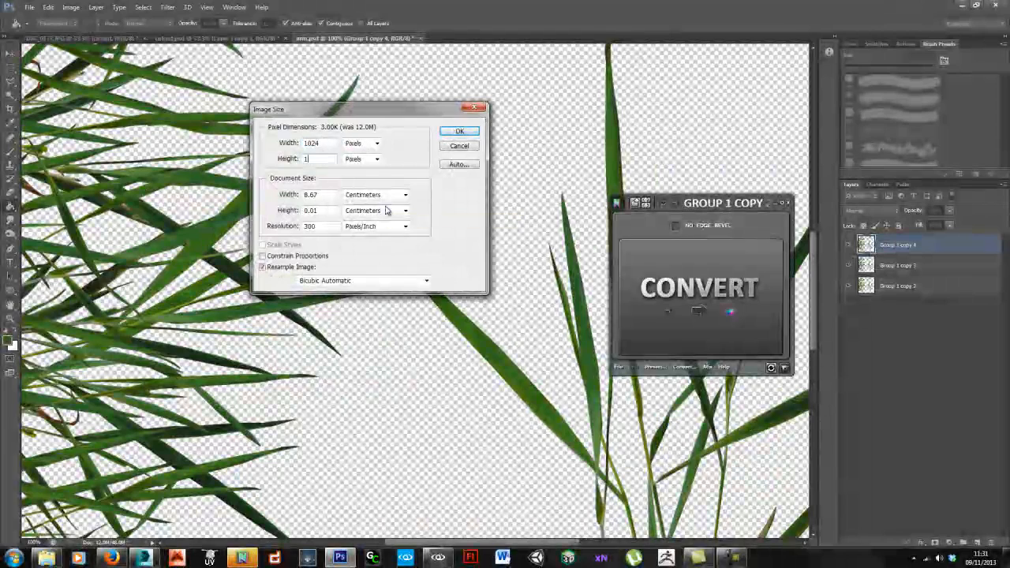
{"action": "key", "text": "BackSpace"}
{"action": "key", "text": "BackSpace"}
{"action": "key", "text": "BackSpace"}
{"action": "key", "text": "BackSpace"}
{"action": "type", "text": "1024"}
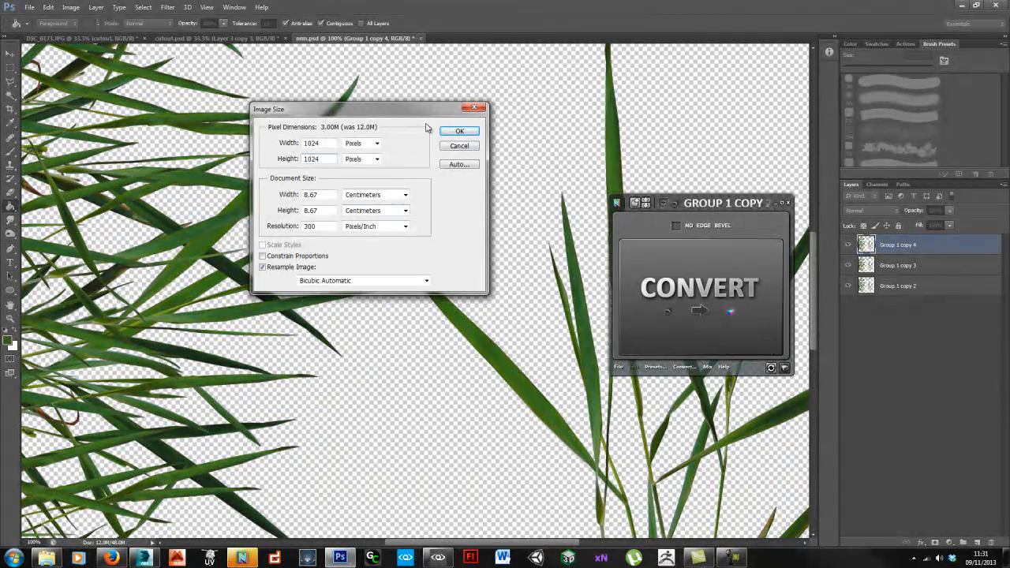
{"action": "left_click", "coordinate": [449, 133]}
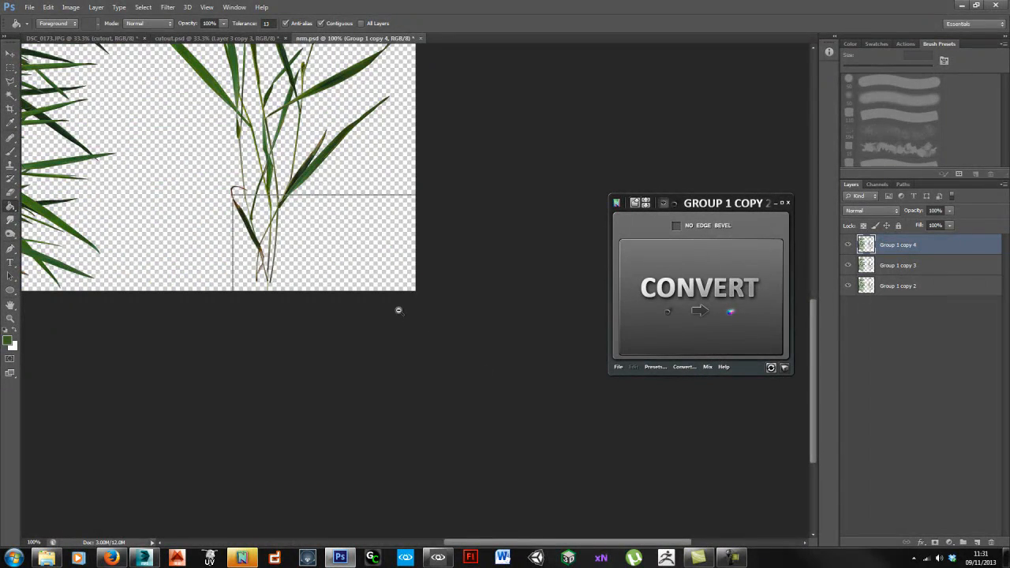
{"action": "left_click", "coordinate": [398, 310], "text": "ctrl+alt"}
{"action": "left_click", "coordinate": [915, 287]}
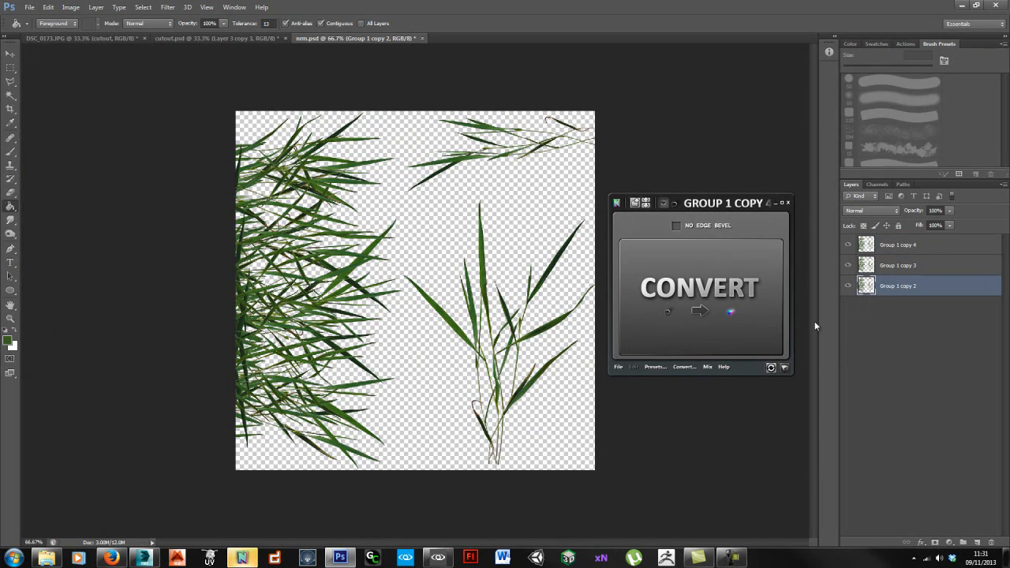
Step: Convert the grass layer with EdgeBrush into a bluish normal map, inspect it zoomed in, then return to CryENGINE
{"action": "left_click", "coordinate": [724, 328]}
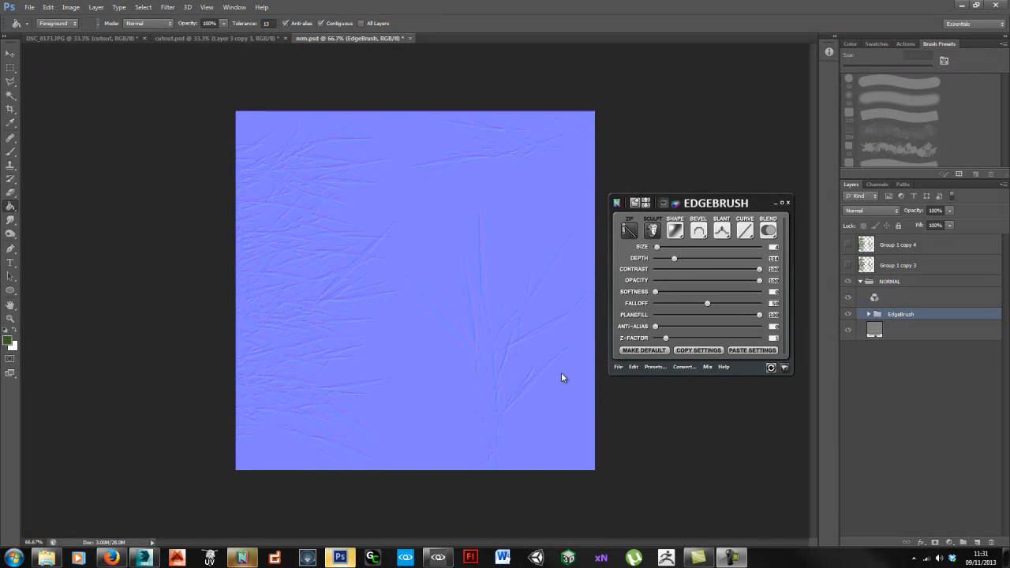
{"action": "left_click", "coordinate": [403, 338], "text": "ctrl"}
{"action": "left_click", "coordinate": [336, 205], "text": "ctrl"}
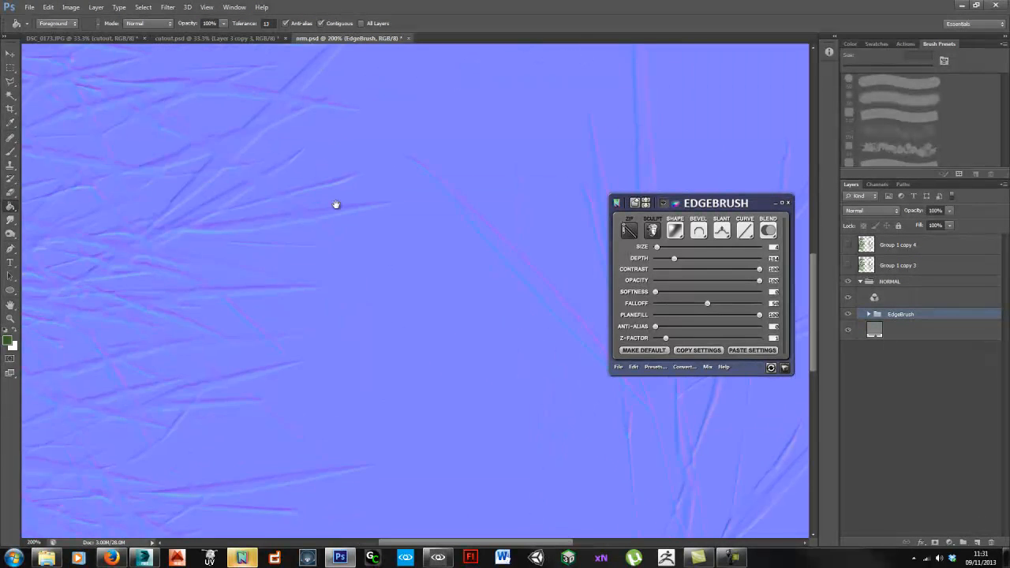
{"action": "left_click", "coordinate": [421, 337], "text": "alt"}
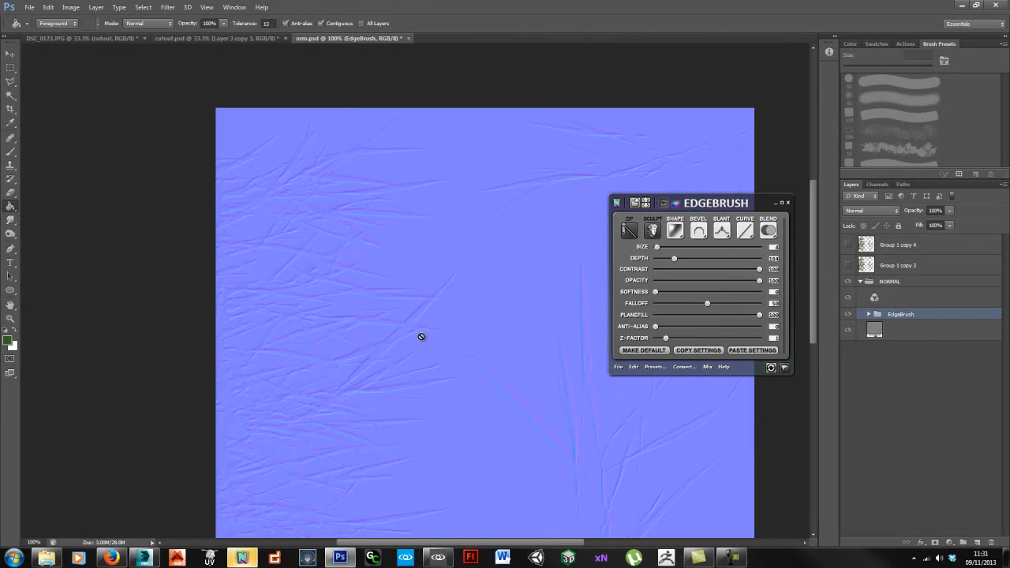
{"action": "left_click_drag", "start_coordinate": [447, 325], "coordinate": [350, 260]}
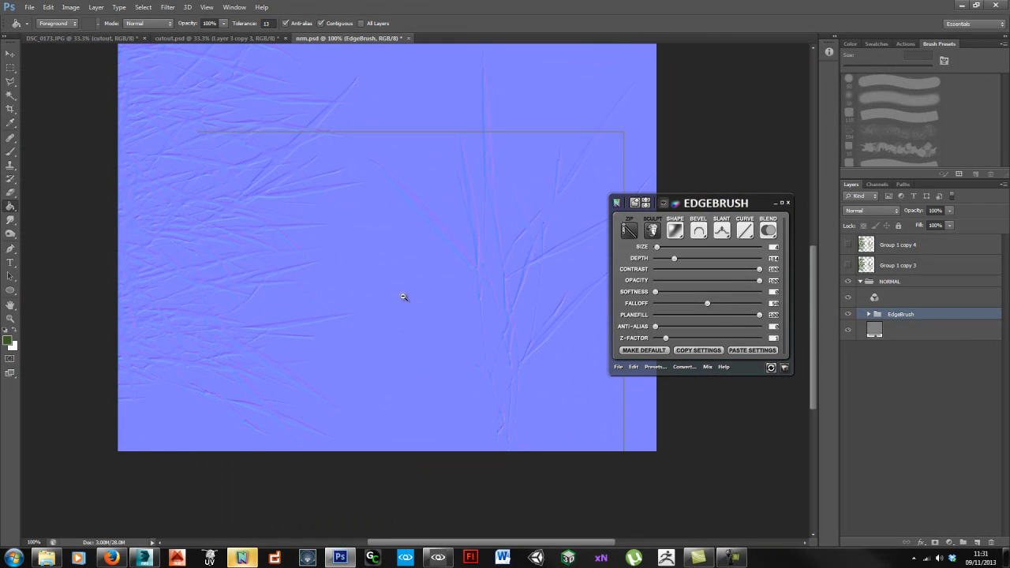
{"action": "left_click", "coordinate": [403, 297], "text": "alt"}
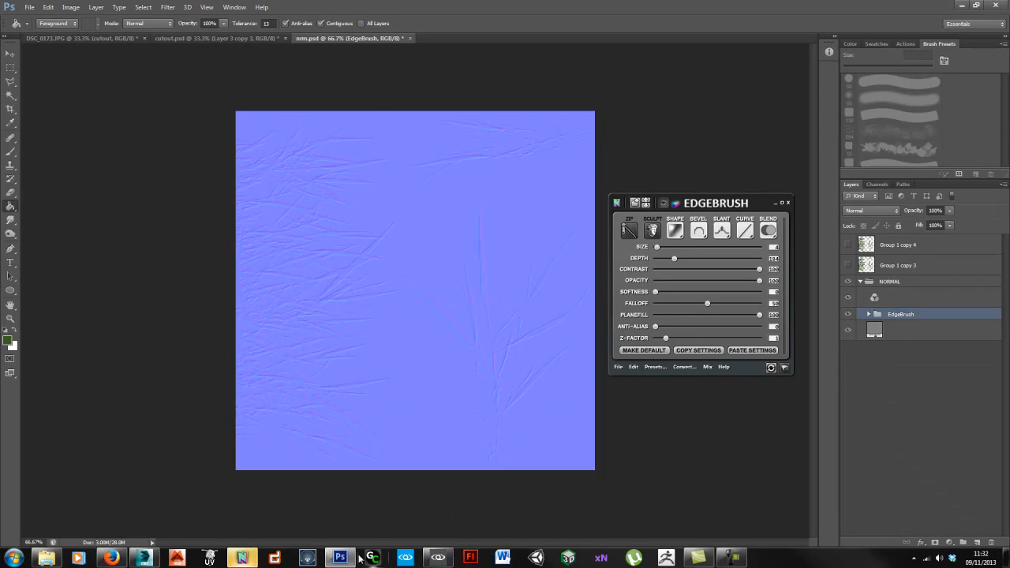
{"action": "left_click", "coordinate": [438, 558]}
{"action": "key", "text": "w"}
{"action": "right_click_drag", "start_coordinate": [454, 317], "coordinate": [462, 318]}
{"action": "key", "text": "alt+Tab"}
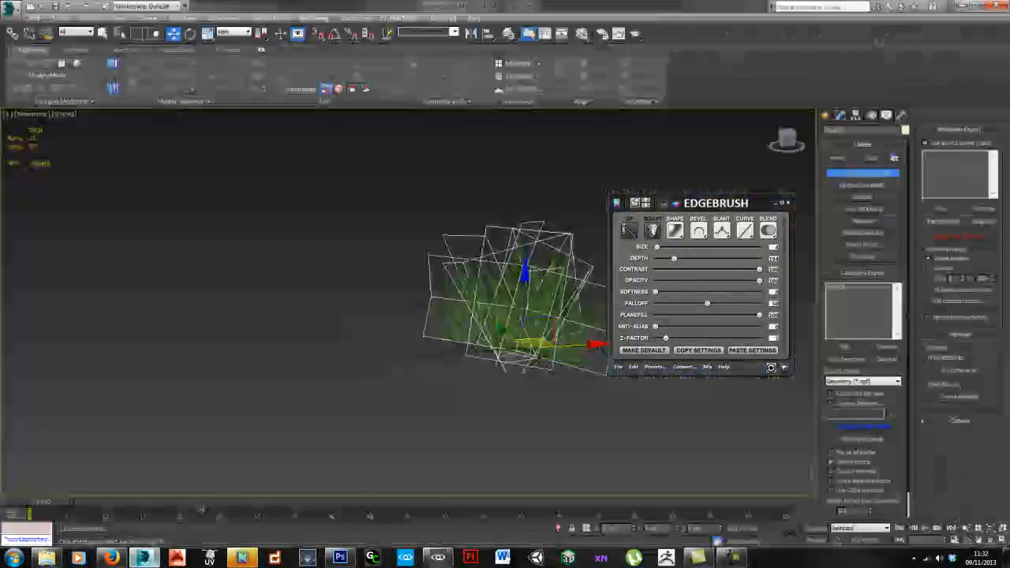
{"action": "middle_click_drag", "start_coordinate": [442, 339], "coordinate": [447, 347], "text": "alt"}
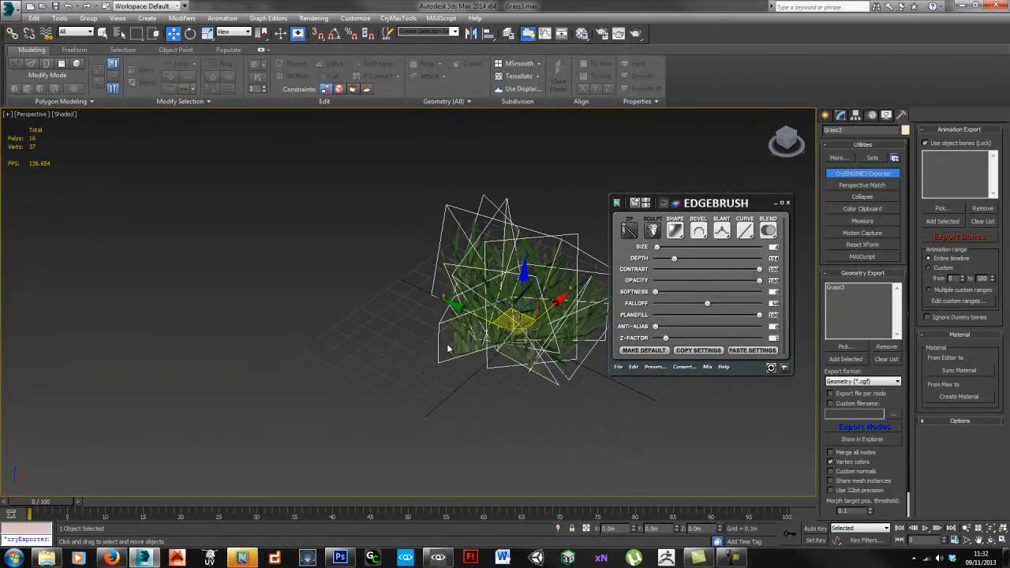
{"action": "left_click", "coordinate": [840, 115]}
{"action": "middle_click_drag", "start_coordinate": [422, 336], "coordinate": [359, 351]}
{"action": "key", "text": "4"}
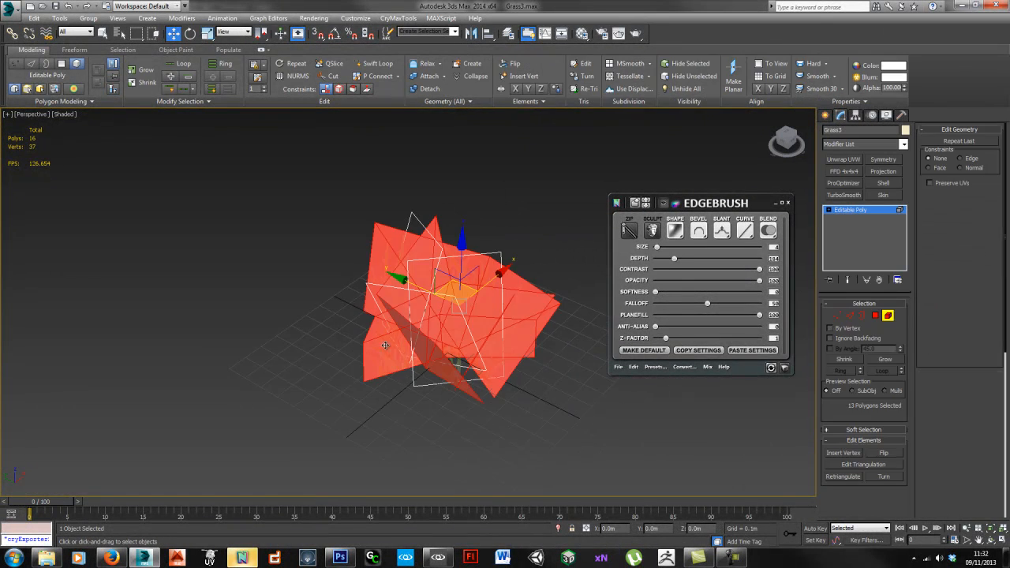
{"action": "left_click", "coordinate": [453, 304]}
{"action": "left_click_drag", "start_coordinate": [454, 303], "coordinate": [150, 351]}
{"action": "middle_click_drag", "start_coordinate": [128, 321], "coordinate": [158, 339], "text": "alt"}
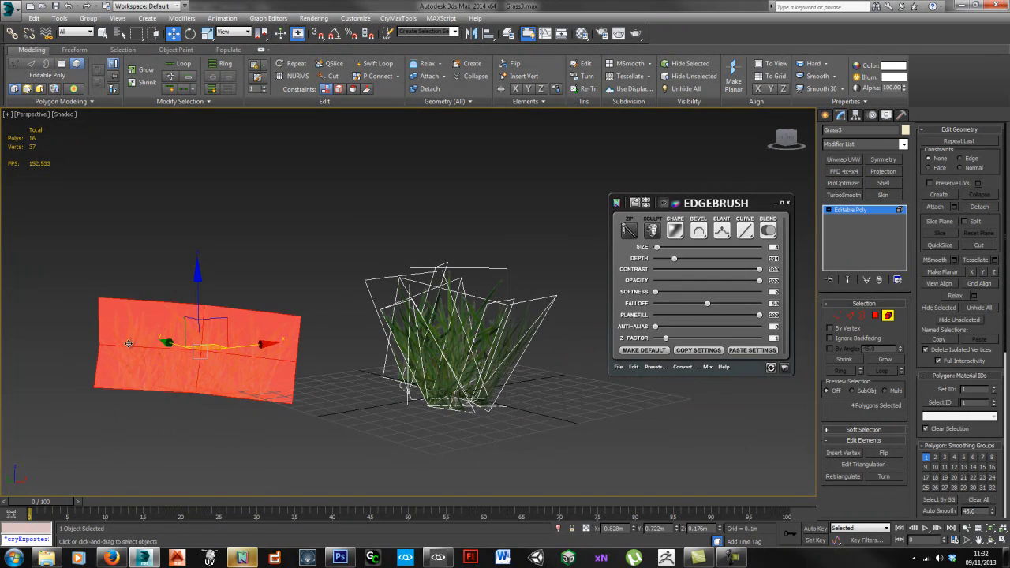
{"action": "key", "text": "ctrl+z"}
{"action": "key", "text": "ctrl+z"}
{"action": "key", "text": "ctrl+z"}
{"action": "key", "text": "ctrl+z"}
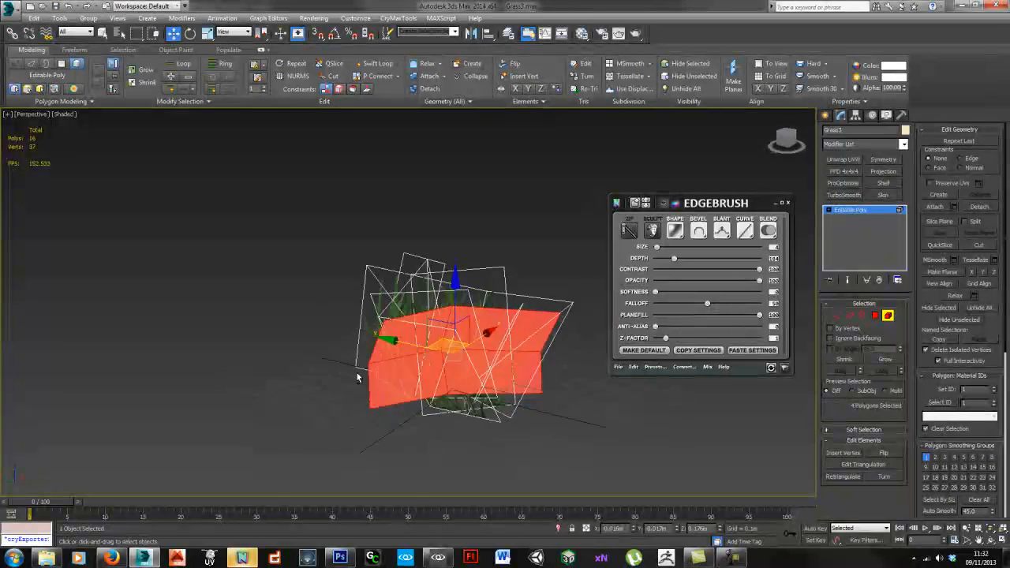
{"action": "middle_click_drag", "start_coordinate": [347, 362], "coordinate": [446, 316], "text": "alt"}
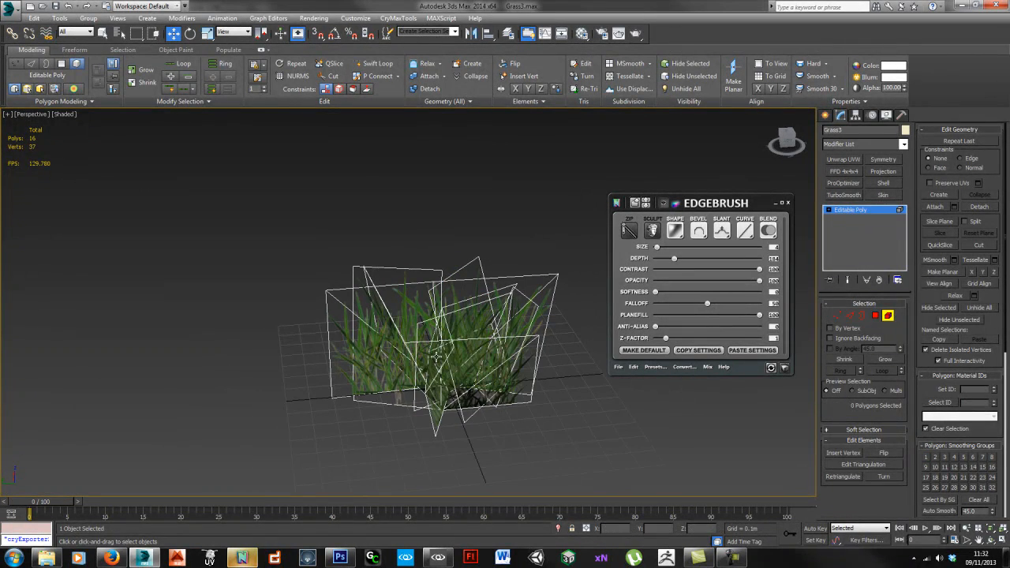
{"action": "left_click", "coordinate": [307, 557]}
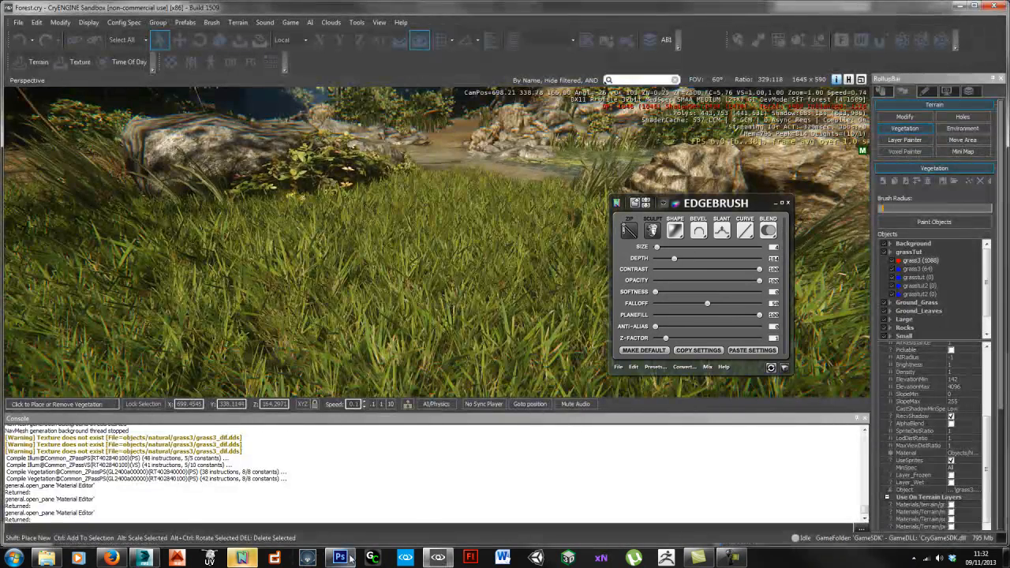
Step: Switch back to Photoshop to view the nm.psd grass normal map
{"action": "left_click", "coordinate": [350, 557]}
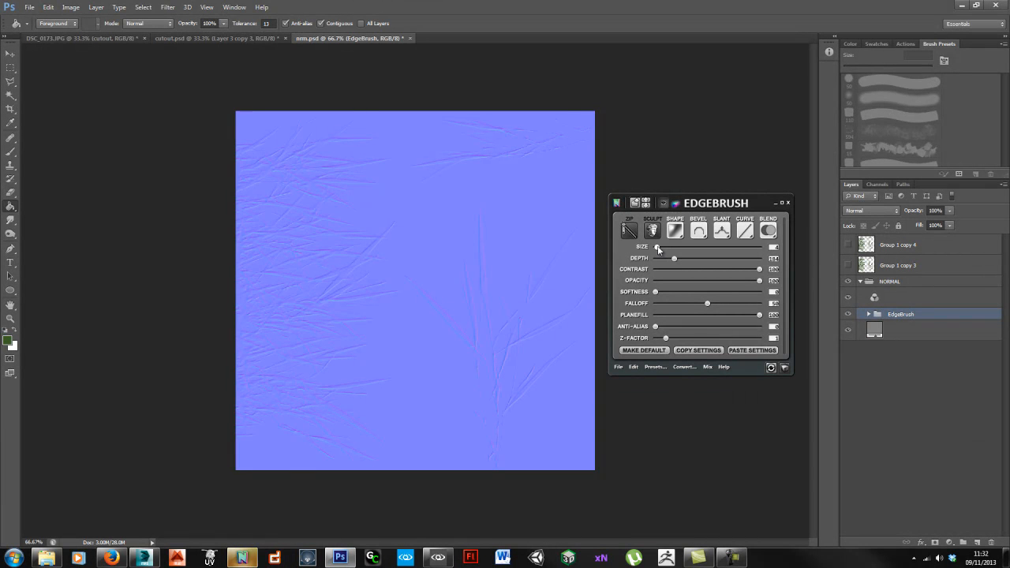
Step: Drag the EdgeBrush Size slider to 74 and the Depth slider all the way up
{"action": "left_click_drag", "start_coordinate": [657, 247], "coordinate": [687, 249]}
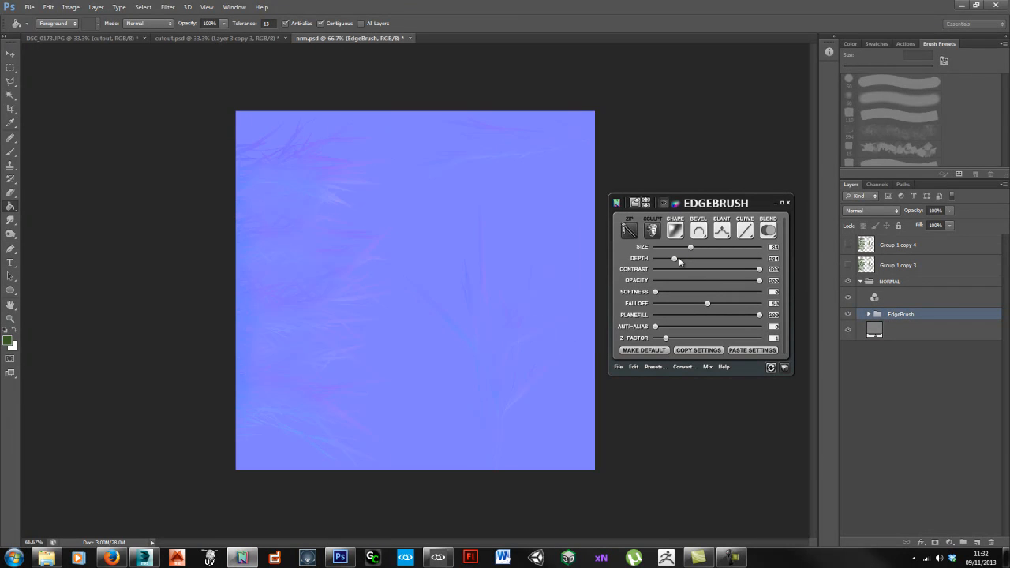
{"action": "left_click_drag", "start_coordinate": [674, 259], "coordinate": [777, 263]}
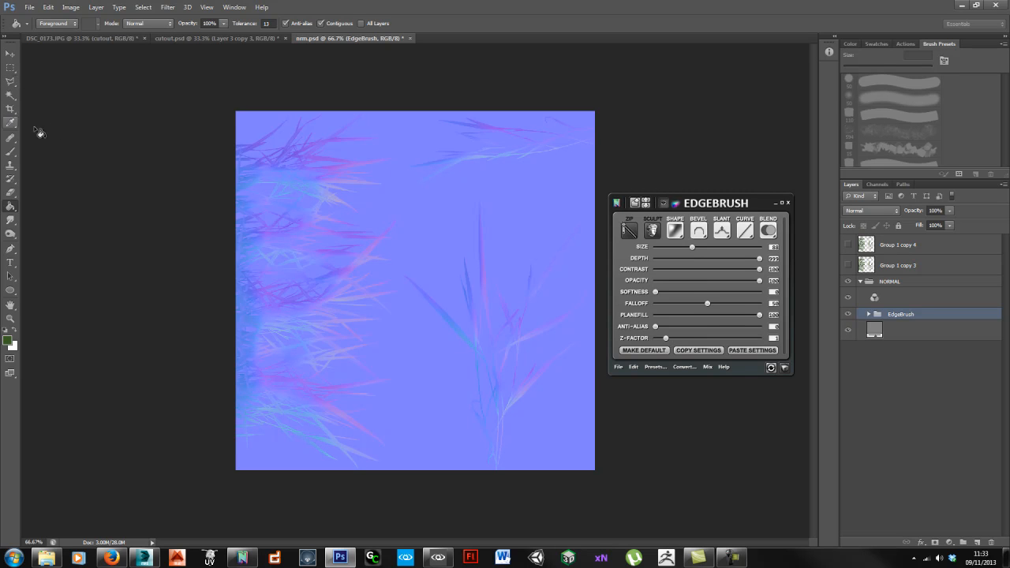
Step: With the Rectangular Marquee, mark and clear test regions in the upper and lower left of the normal map
{"action": "left_click", "coordinate": [11, 70]}
{"action": "left_click_drag", "start_coordinate": [204, 95], "coordinate": [387, 215]}
{"action": "left_click_drag", "start_coordinate": [233, 215], "coordinate": [389, 275]}
{"action": "left_click", "coordinate": [245, 286]}
{"action": "left_click_drag", "start_coordinate": [236, 279], "coordinate": [381, 373]}
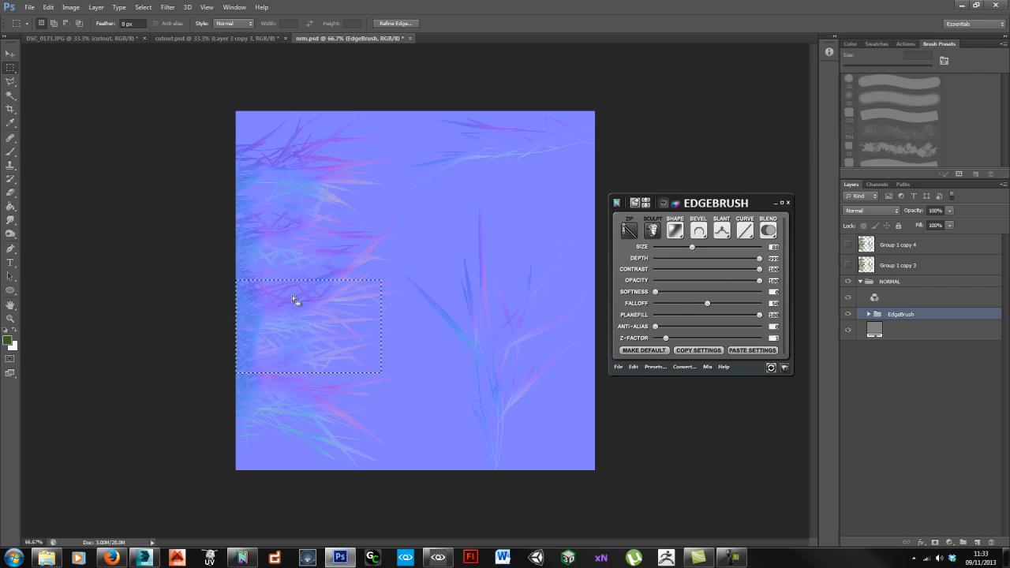
{"action": "left_click", "coordinate": [235, 391]}
Step: Mark the left-edge, top-right and large bottom-right regions in turn, then deselect
{"action": "left_click_drag", "start_coordinate": [230, 374], "coordinate": [382, 469]}
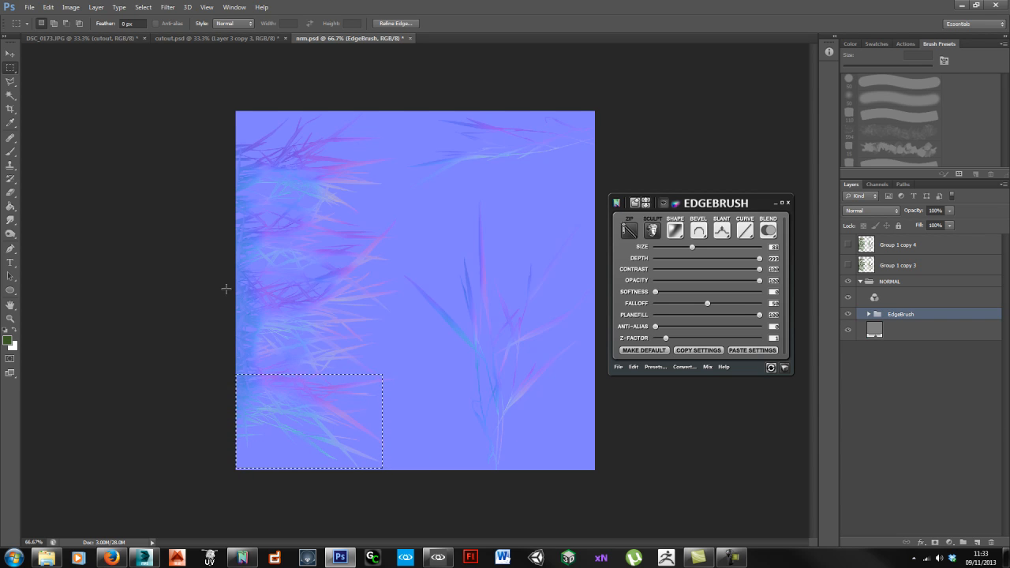
{"action": "left_click_drag", "start_coordinate": [222, 292], "coordinate": [397, 372]}
{"action": "left_click_drag", "start_coordinate": [220, 210], "coordinate": [380, 286]}
{"action": "left_click_drag", "start_coordinate": [227, 108], "coordinate": [389, 205]}
{"action": "left_click_drag", "start_coordinate": [392, 91], "coordinate": [597, 179]}
{"action": "left_click_drag", "start_coordinate": [599, 471], "coordinate": [403, 185]}
{"action": "left_click", "coordinate": [376, 303]}
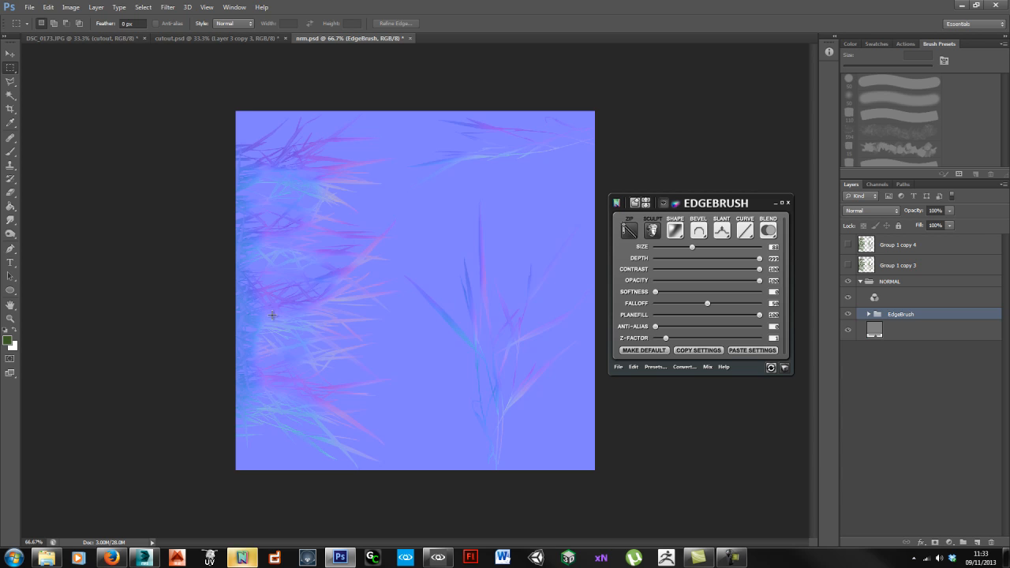
Step: Save the normal map as Grass3_ddn.tif in CryTIF format with the Normalmap_lowQ export preset
{"action": "key", "text": "alt+f"}
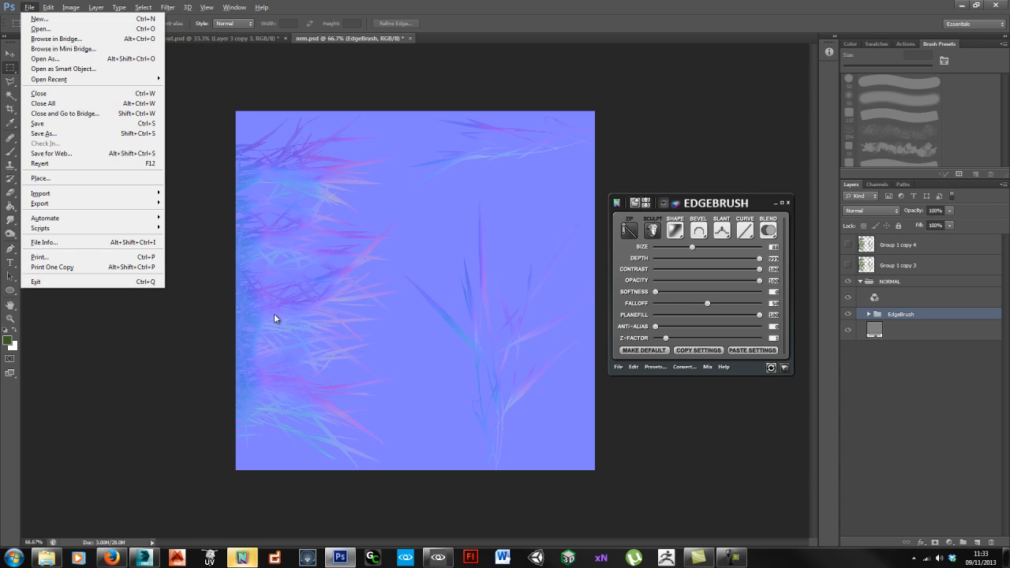
{"action": "key", "text": "a"}
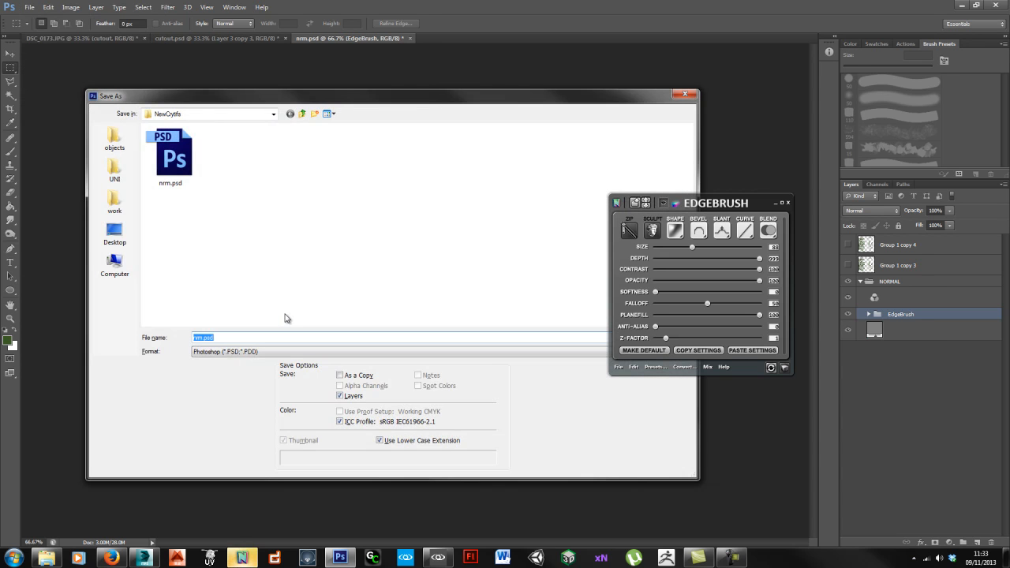
{"action": "left_click", "coordinate": [288, 351]}
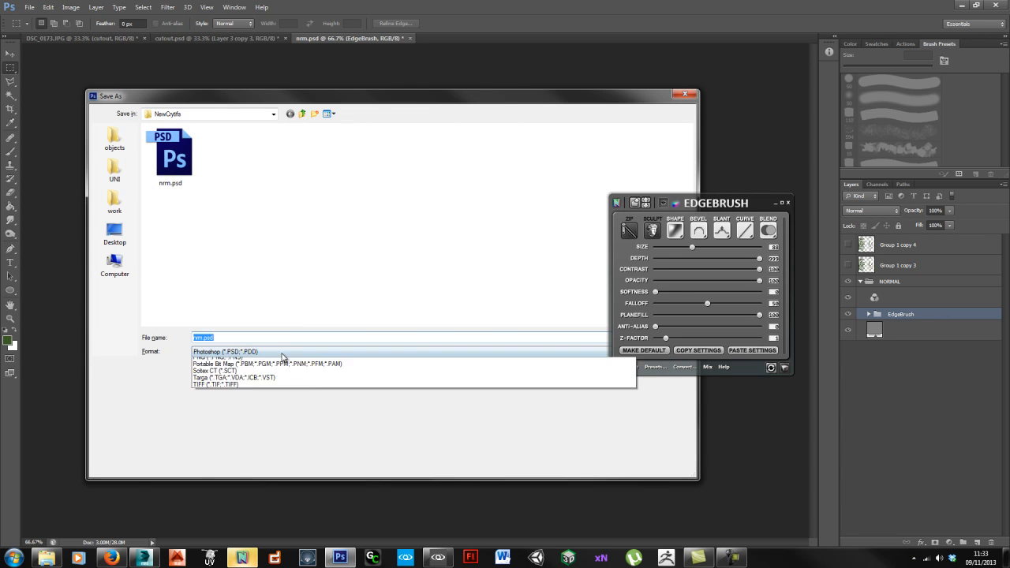
{"action": "left_click", "coordinate": [288, 378]}
{"action": "left_click", "coordinate": [170, 153]}
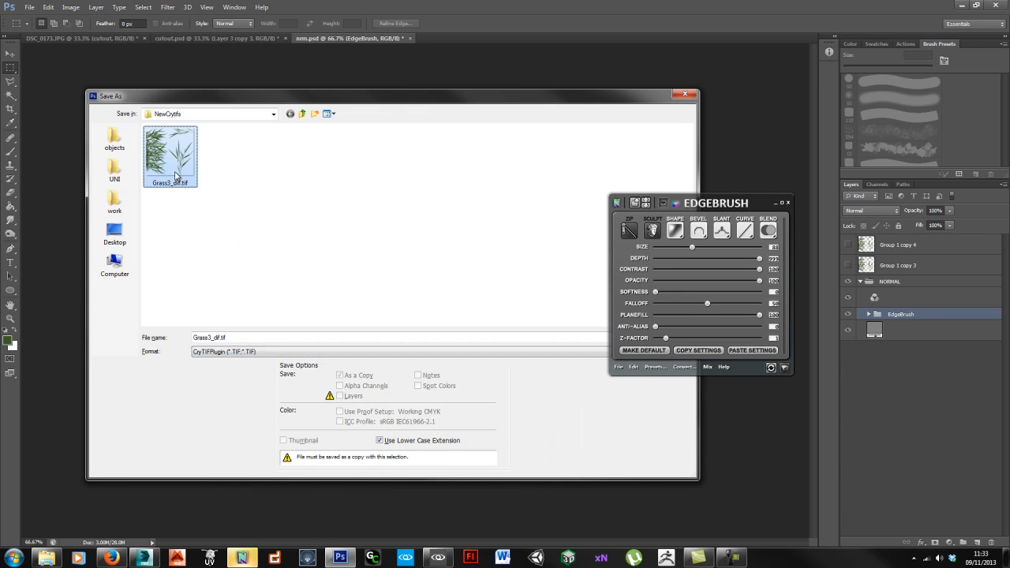
{"action": "double_click", "coordinate": [223, 337]}
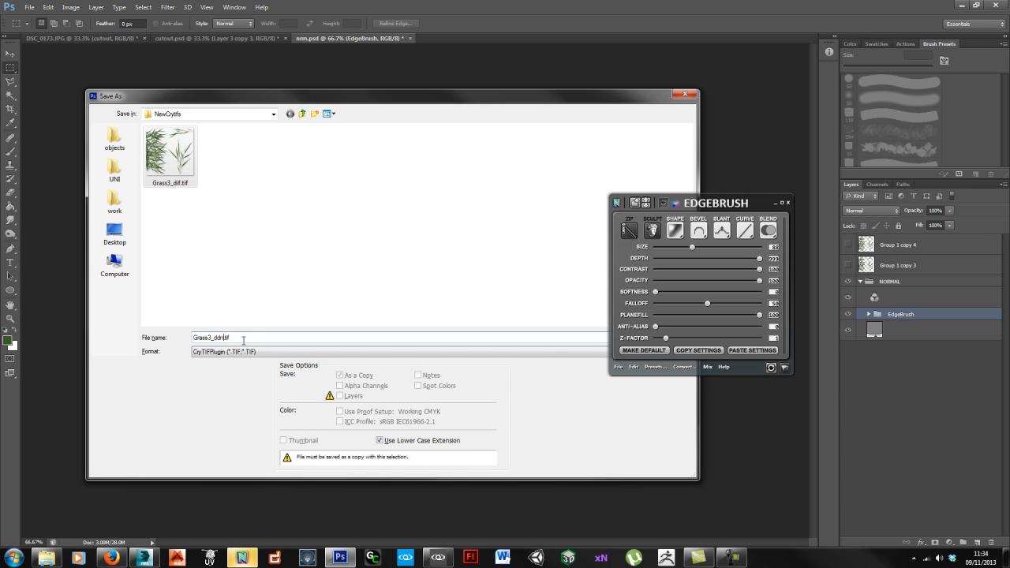
{"action": "left_click_drag", "start_coordinate": [583, 102], "coordinate": [527, 97]}
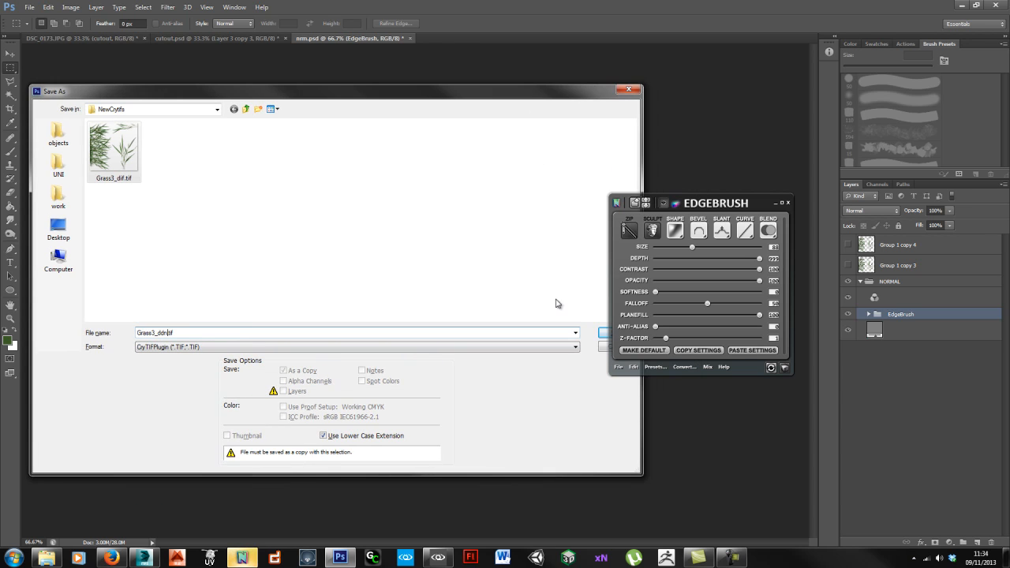
{"action": "left_click", "coordinate": [600, 334]}
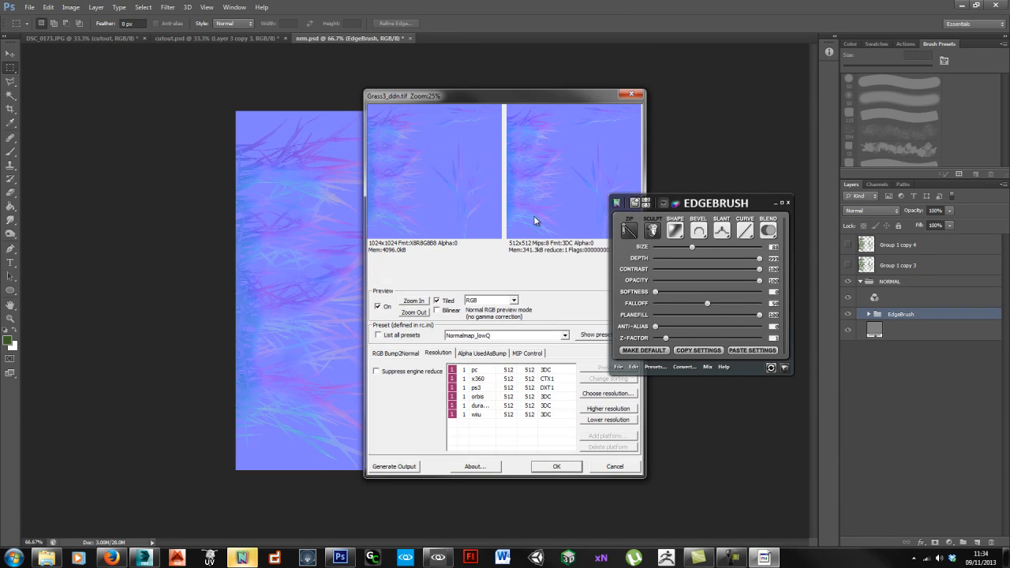
{"action": "left_click_drag", "start_coordinate": [537, 98], "coordinate": [448, 88]}
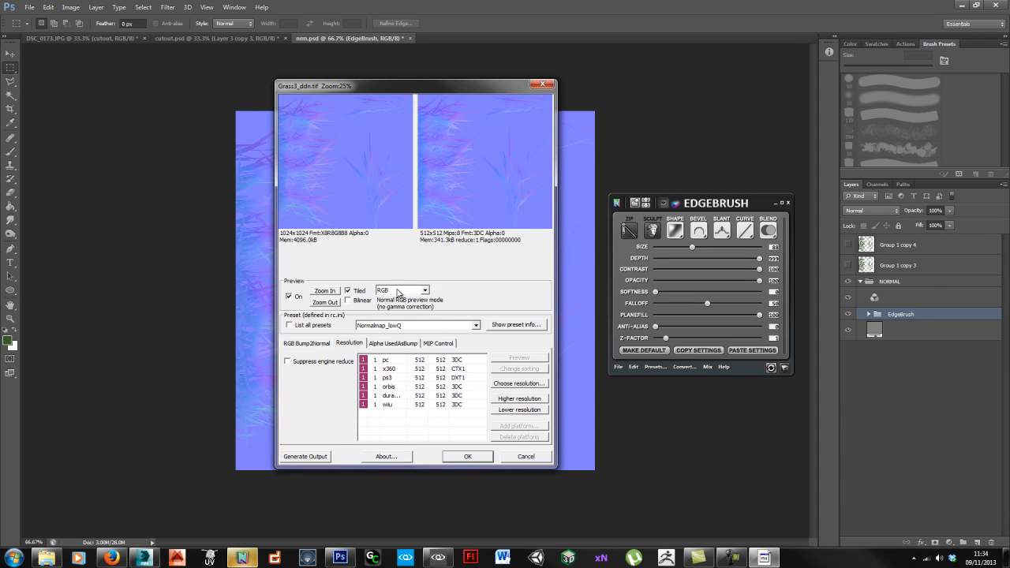
{"action": "left_click", "coordinate": [467, 457]}
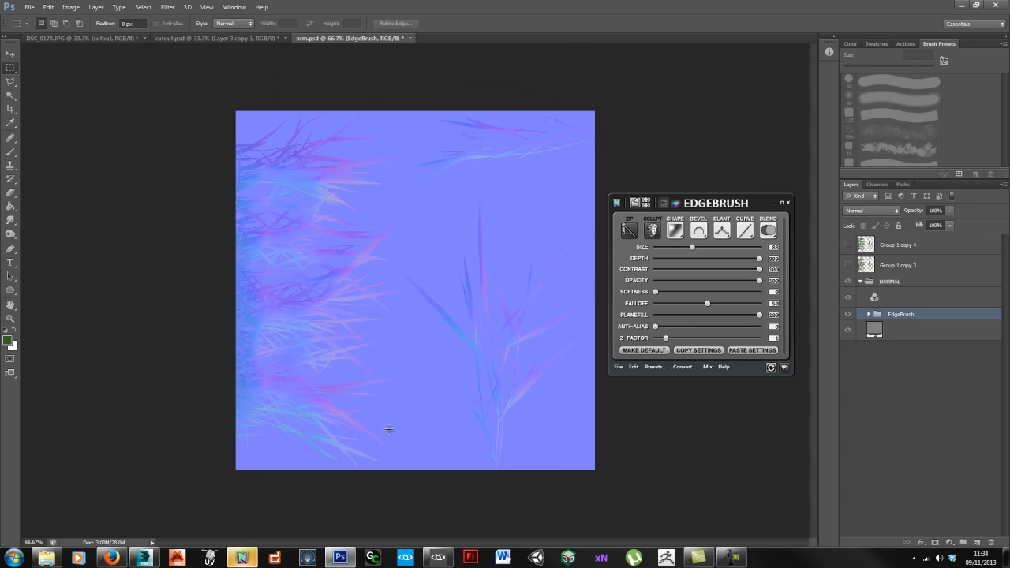
Step: Confirm Grass3_ddn.tif and grass3_ddn.dds are in the Grass3 folder, then return to Sandbox
{"action": "left_click", "coordinate": [47, 558]}
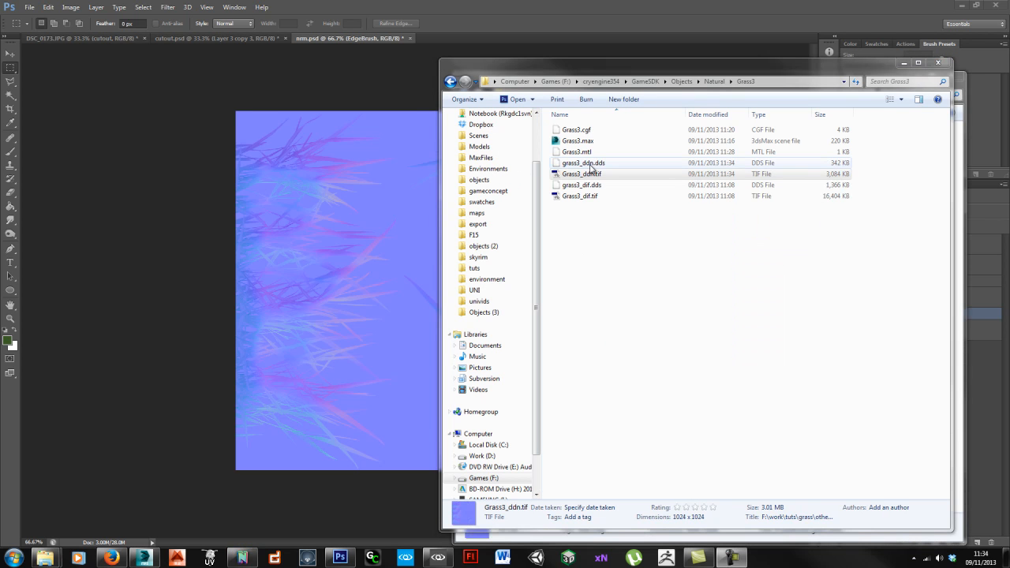
{"action": "left_click", "coordinate": [435, 557]}
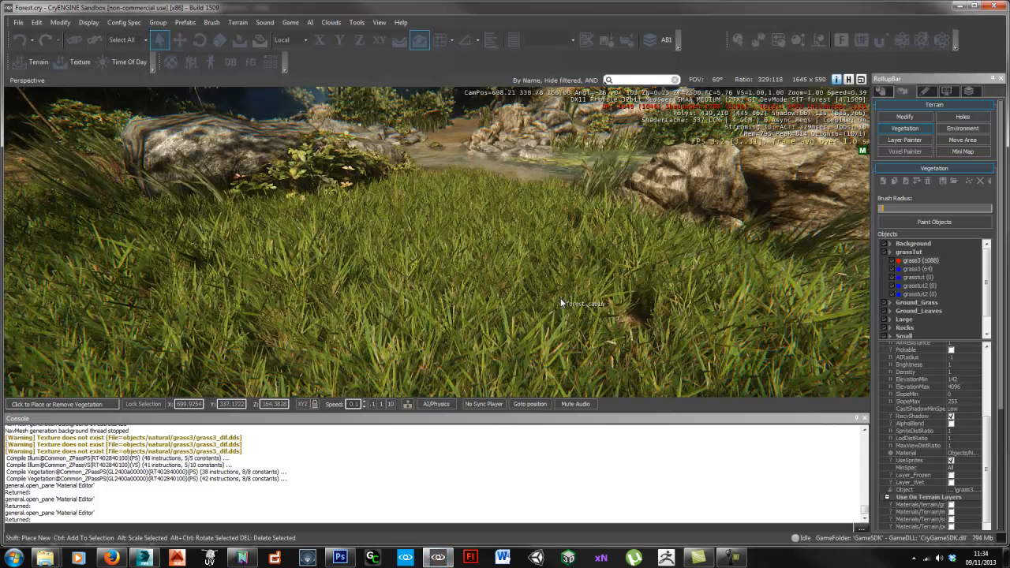
Step: Pick the grass3 material from the grass in the Material Editor and load Grass3_ddn.tif as its Bumpmap
{"action": "key", "text": "m"}
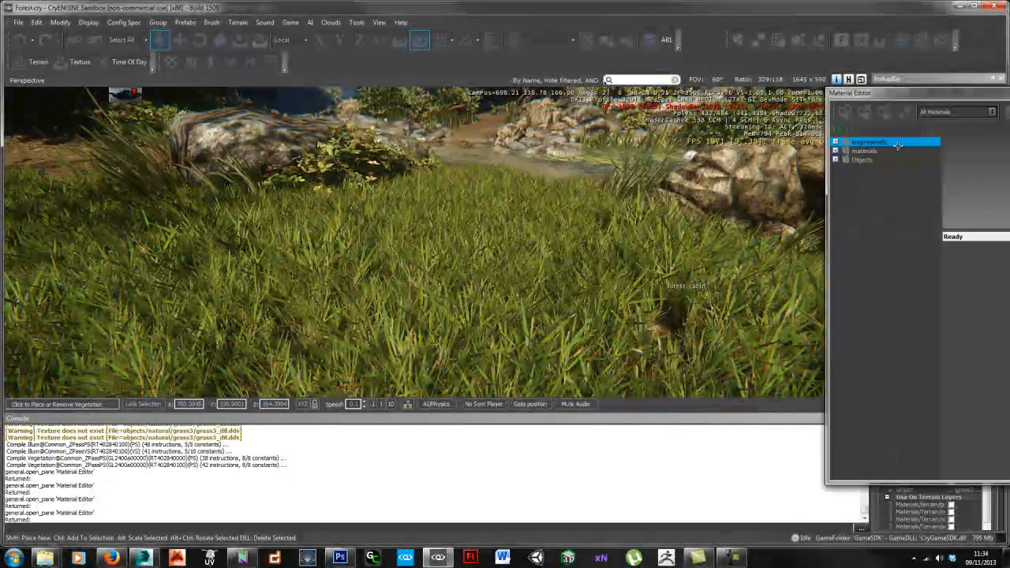
{"action": "left_click", "coordinate": [628, 109]}
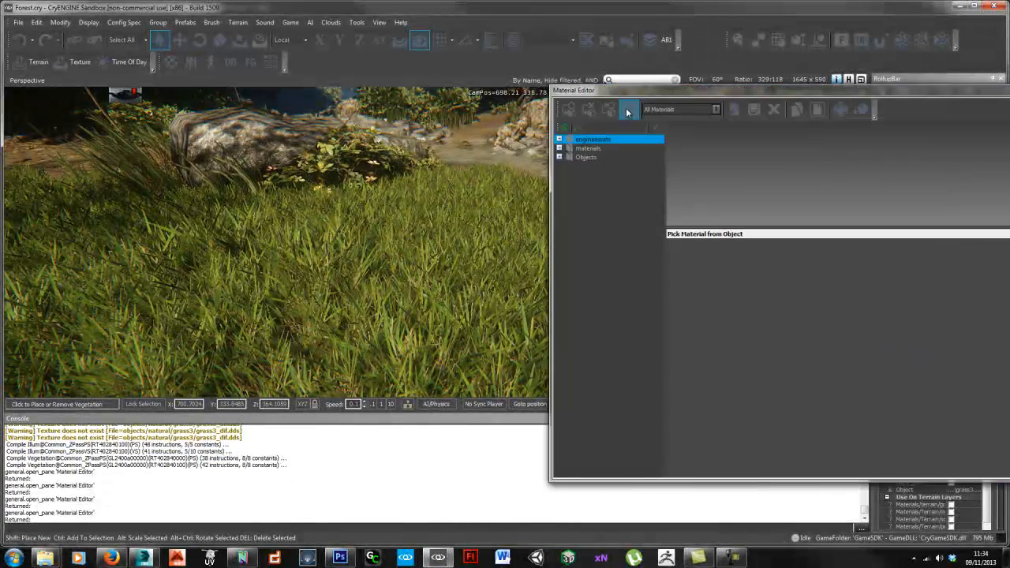
{"action": "left_click", "coordinate": [456, 274]}
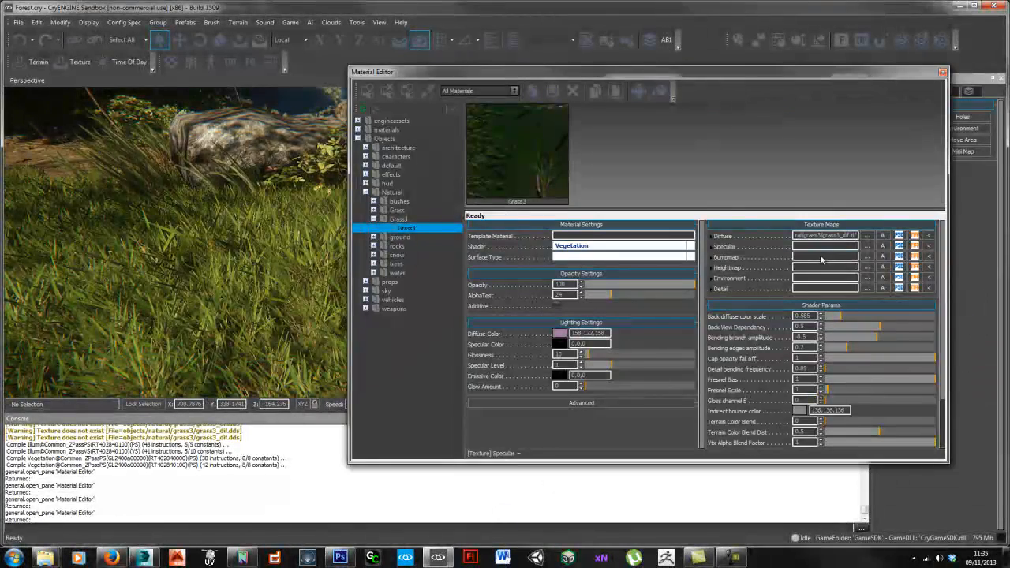
{"action": "left_click", "coordinate": [867, 257]}
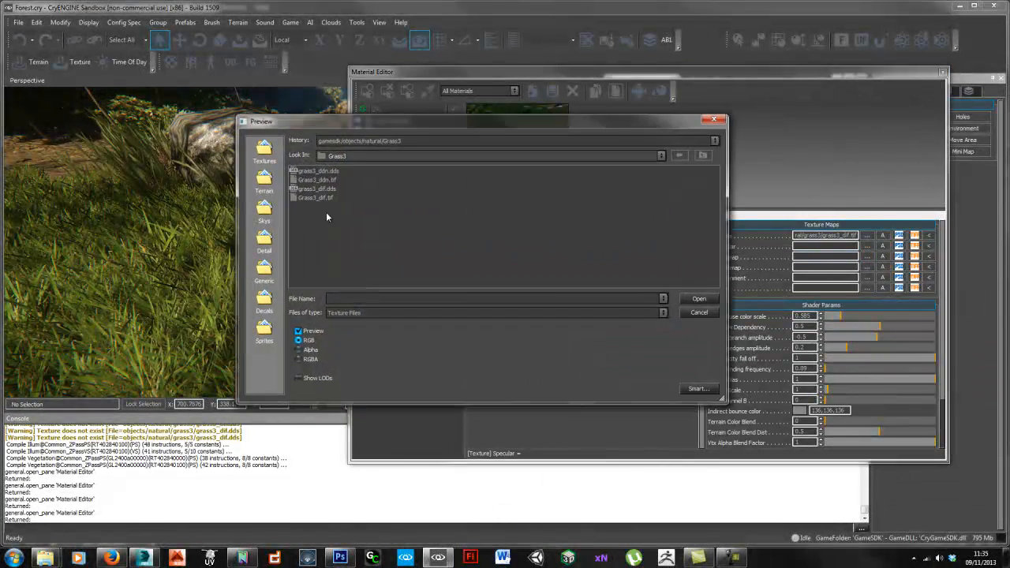
{"action": "left_click", "coordinate": [317, 180]}
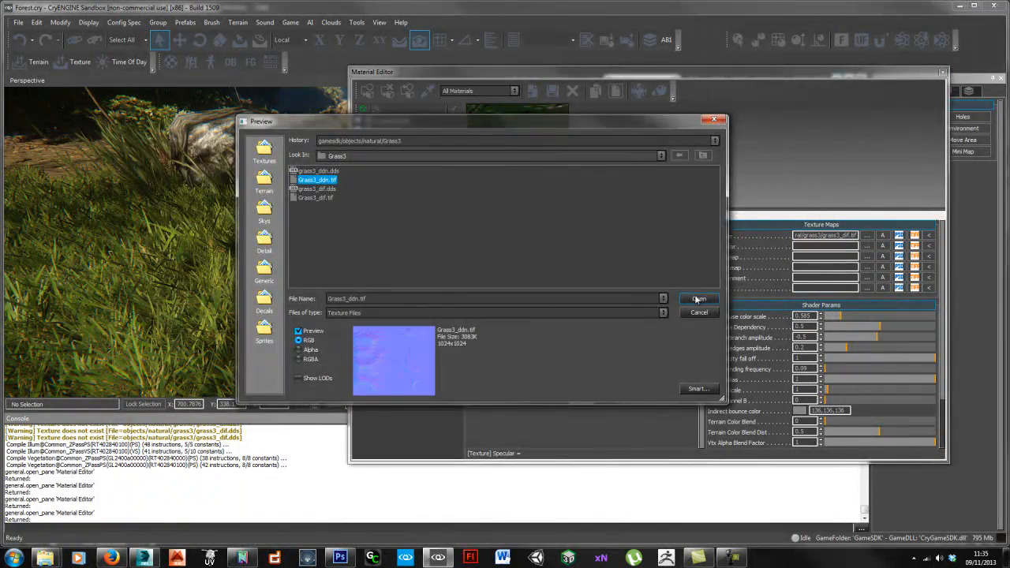
{"action": "left_click", "coordinate": [697, 299]}
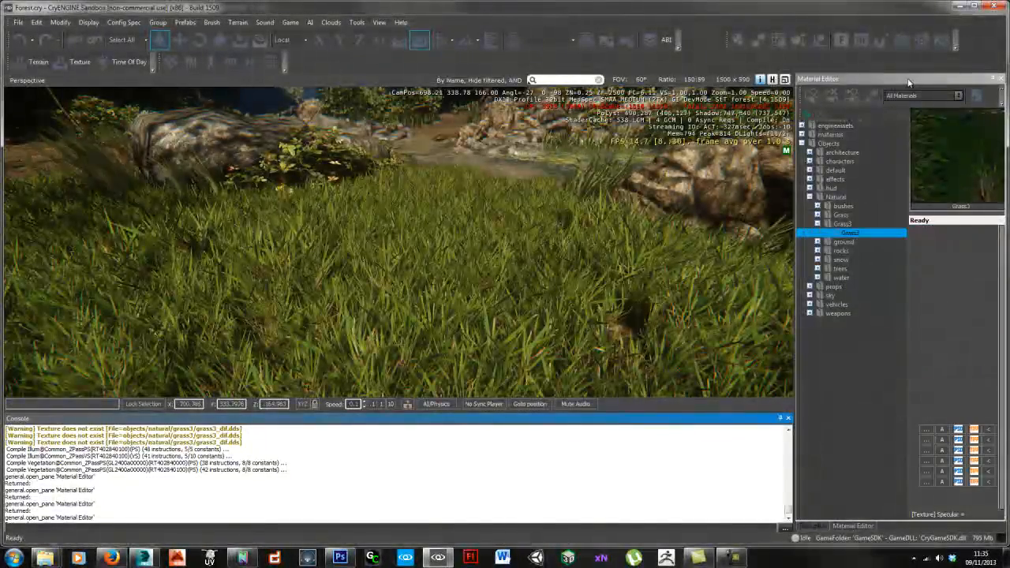
Step: Close the Material Editor, redock the RollupBar on the right, and move the camera in over the grass field
{"action": "left_click", "coordinate": [1000, 78]}
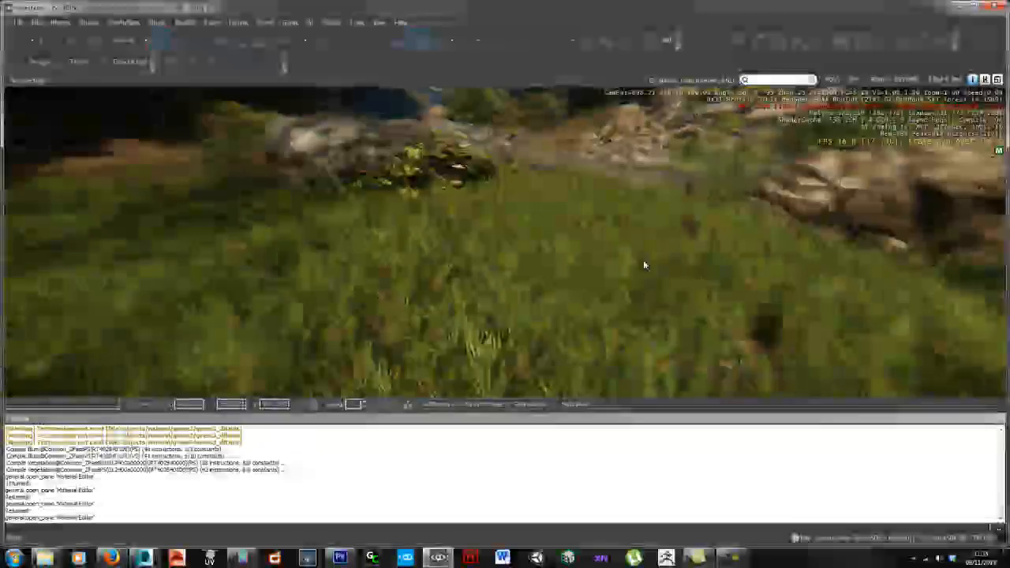
{"action": "right_click_drag", "start_coordinate": [642, 260], "coordinate": [619, 260]}
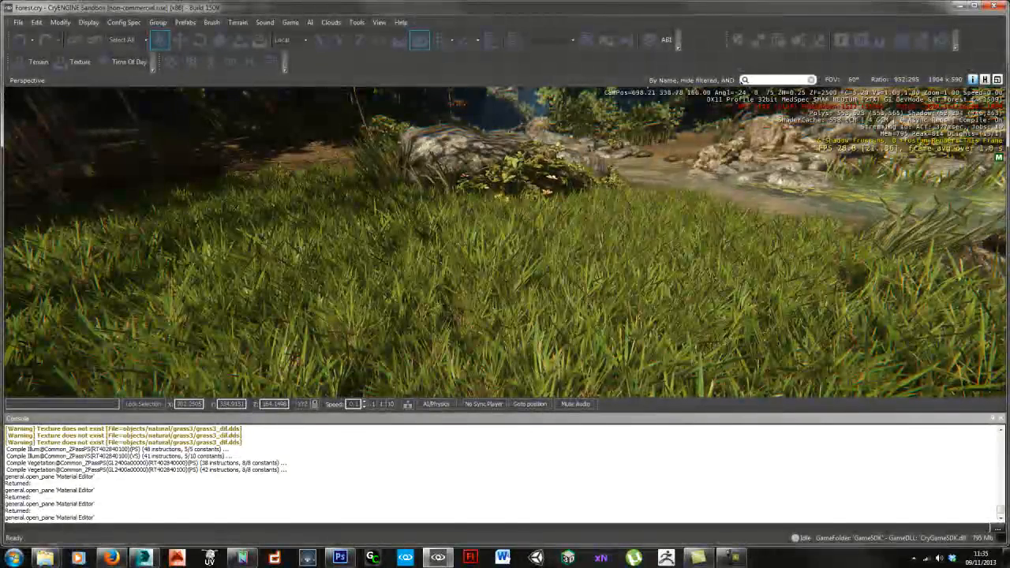
{"action": "left_click_drag", "start_coordinate": [850, 259], "coordinate": [955, 300]}
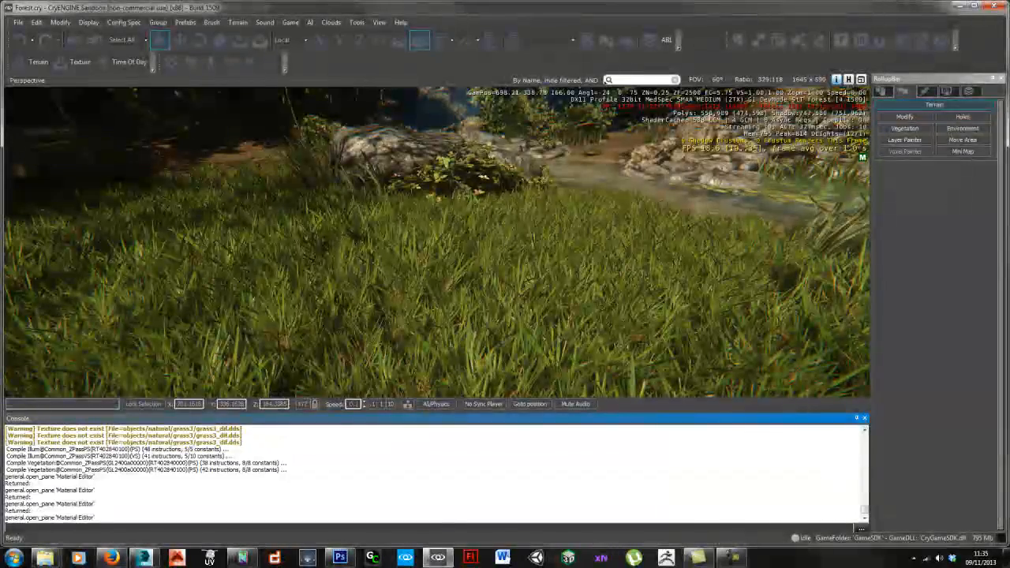
{"action": "scroll", "coordinate": [552, 272], "scroll_direction": "up", "scroll_amount": 2}
{"action": "scroll", "coordinate": [581, 275], "scroll_direction": "up", "scroll_amount": 2}
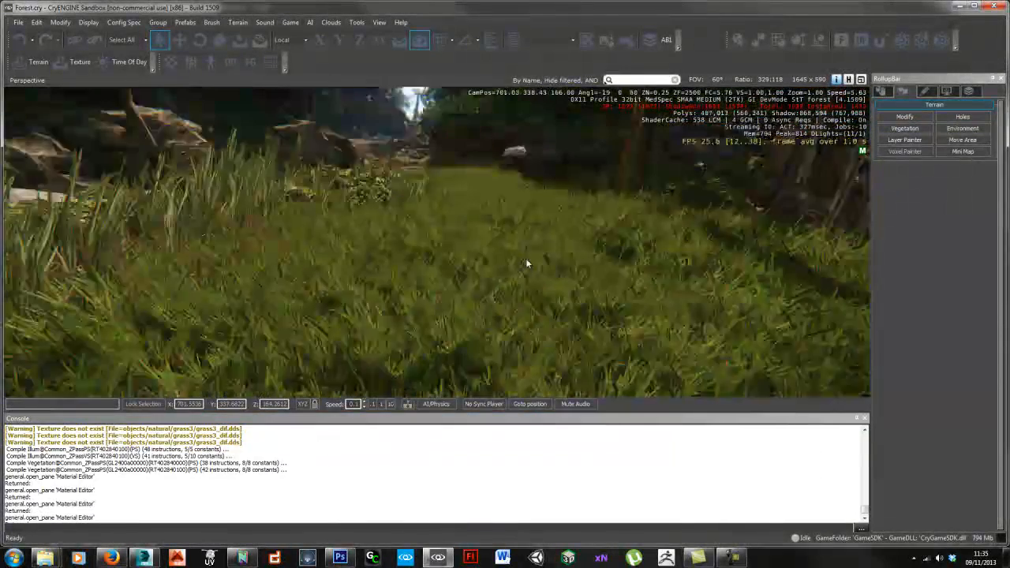
{"action": "scroll", "coordinate": [585, 274], "scroll_direction": "up", "scroll_amount": 2}
{"action": "scroll", "coordinate": [585, 275], "scroll_direction": "up", "scroll_amount": 4}
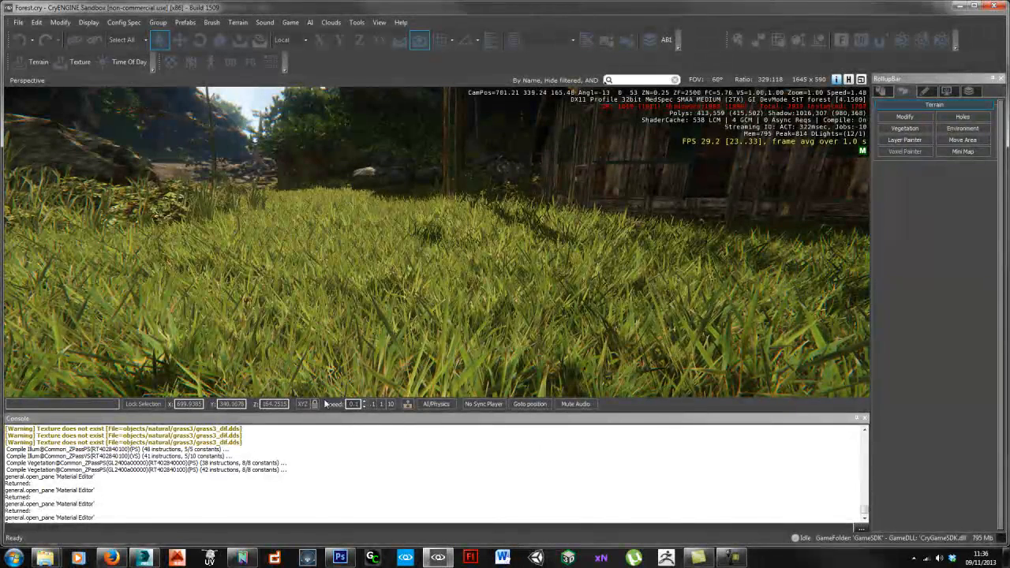
Step: Drag the Group 1 copy 3 layer into the NORMAL group and dismiss the Error 8800 message
{"action": "left_click", "coordinate": [242, 558]}
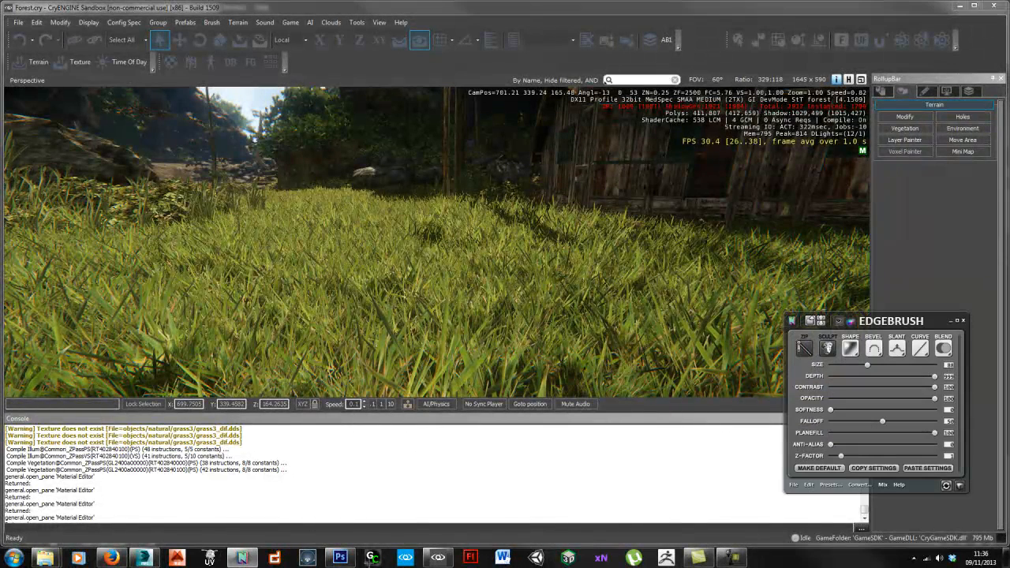
{"action": "left_click", "coordinate": [339, 558]}
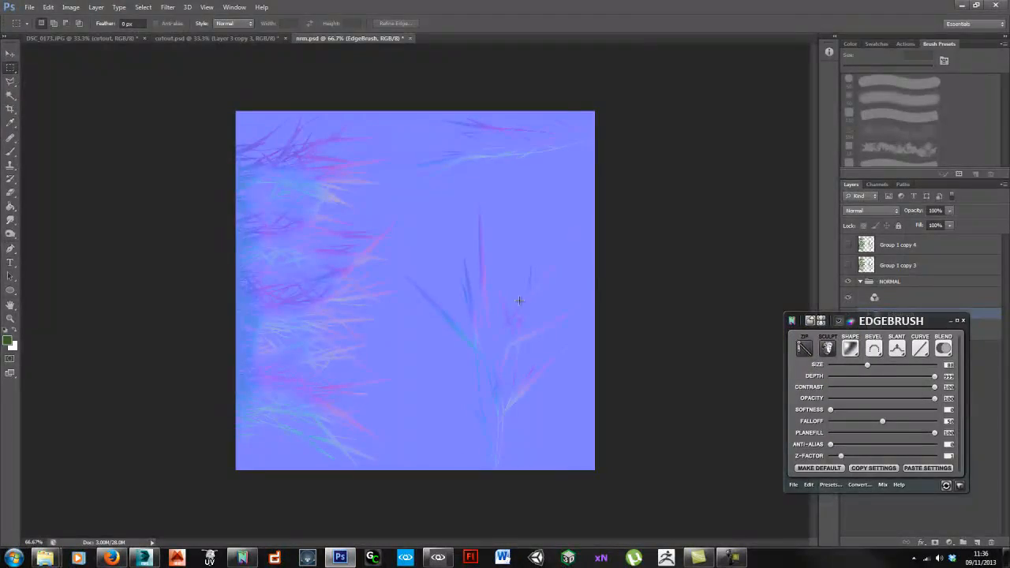
{"action": "left_click_drag", "start_coordinate": [898, 327], "coordinate": [728, 279]}
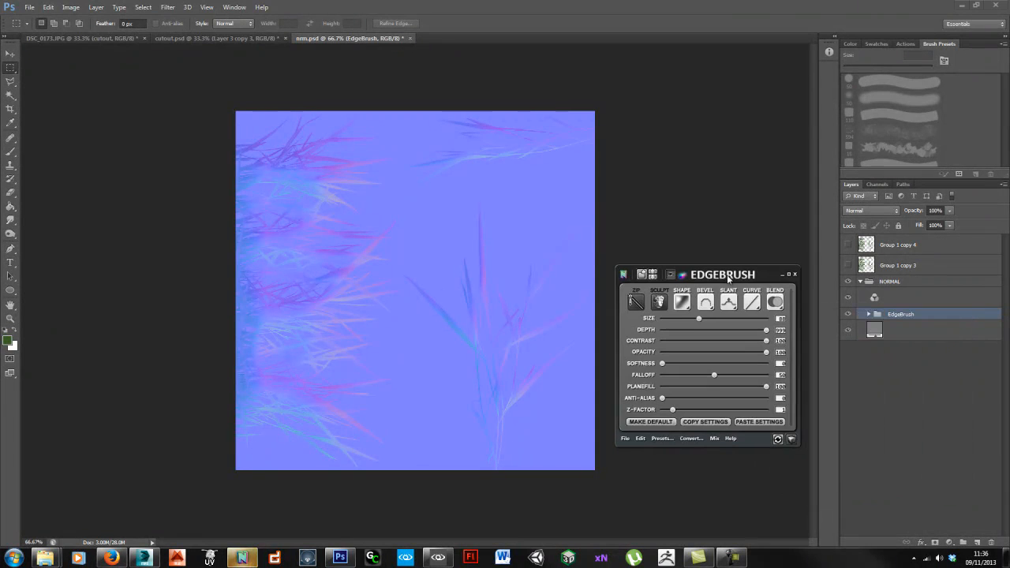
{"action": "left_click", "coordinate": [933, 268]}
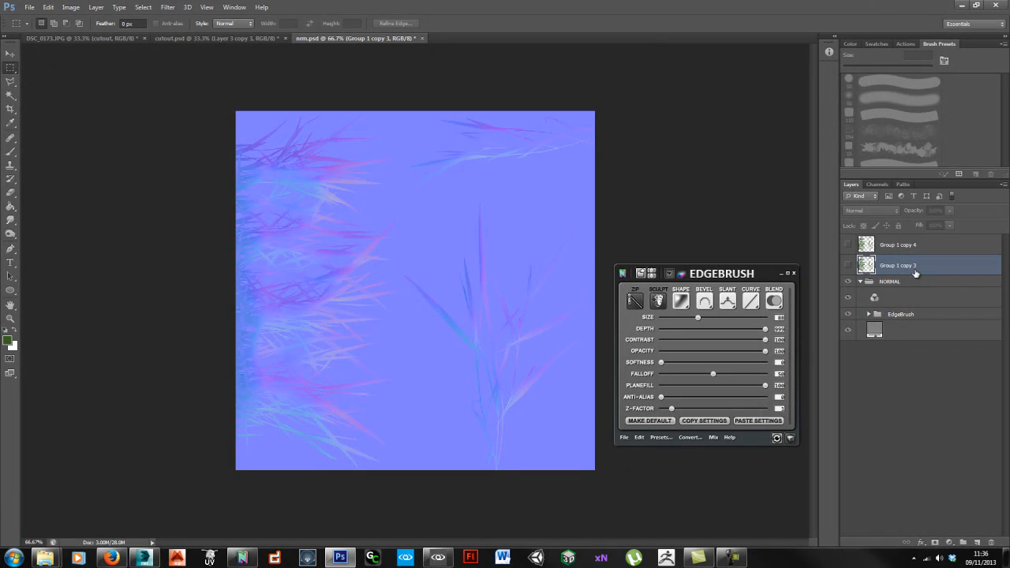
{"action": "left_click_drag", "start_coordinate": [919, 270], "coordinate": [928, 308]}
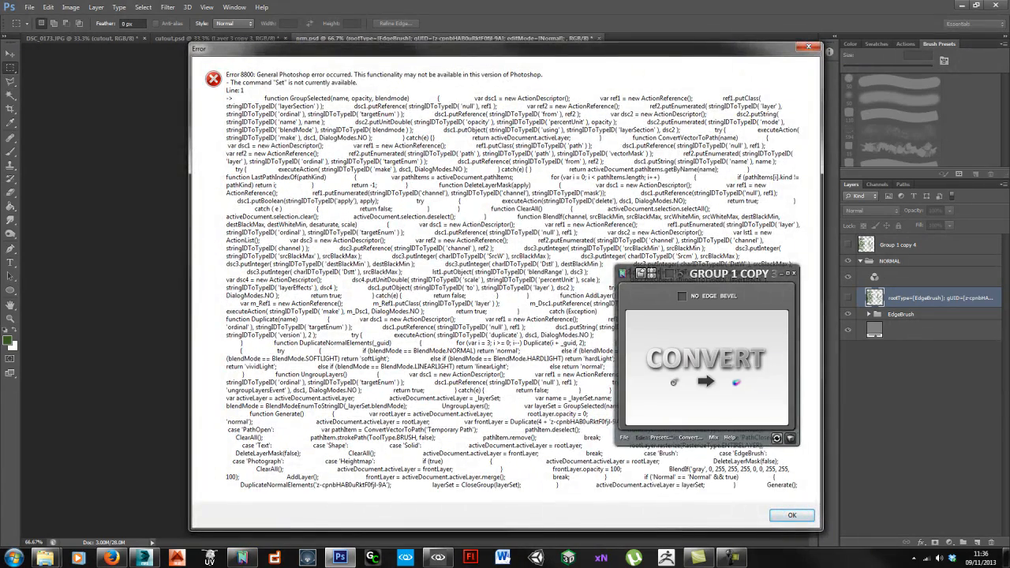
{"action": "key", "text": "Return"}
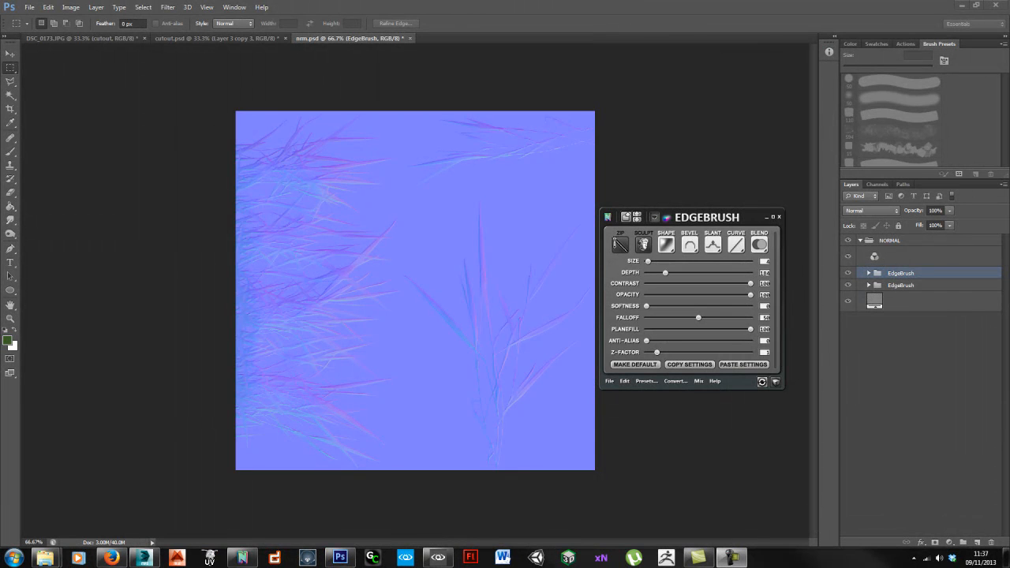
Step: Hide the second EdgeBrush group, zoom to 200% and deepen the crease relief to about 75
{"action": "left_click", "coordinate": [849, 287]}
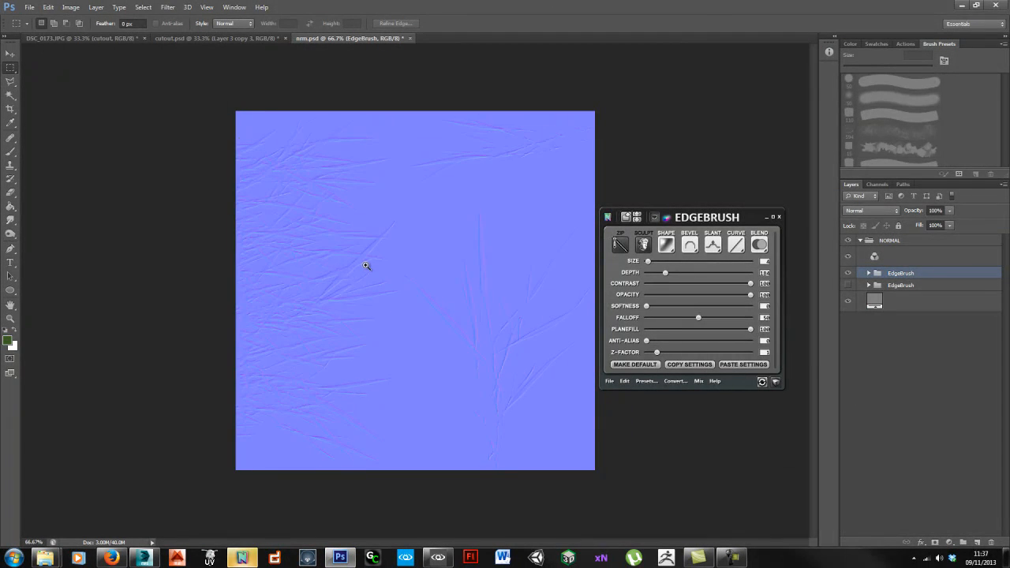
{"action": "left_click", "coordinate": [366, 265]}
{"action": "left_click", "coordinate": [371, 272]}
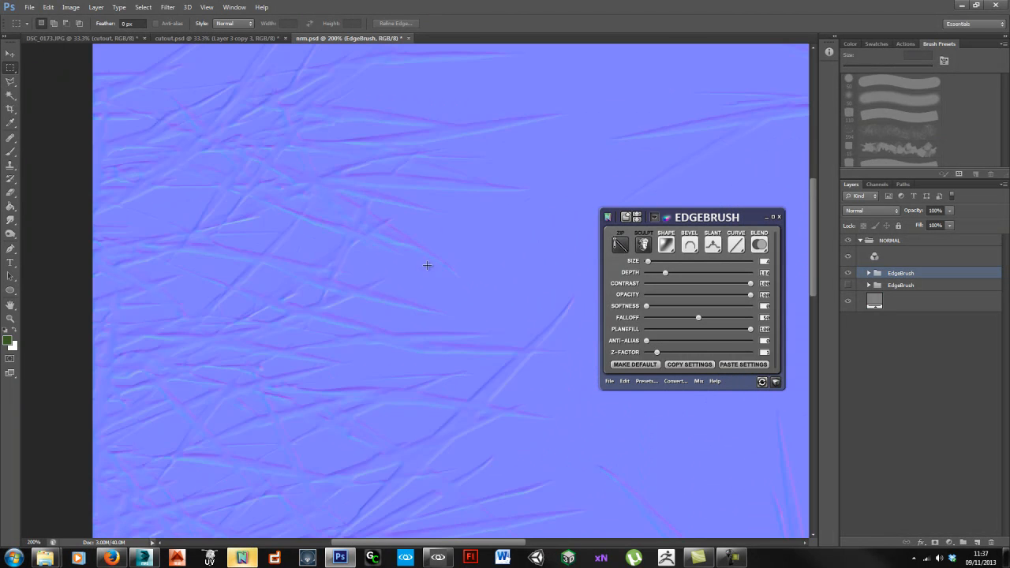
{"action": "left_click_drag", "start_coordinate": [432, 216], "coordinate": [424, 275]}
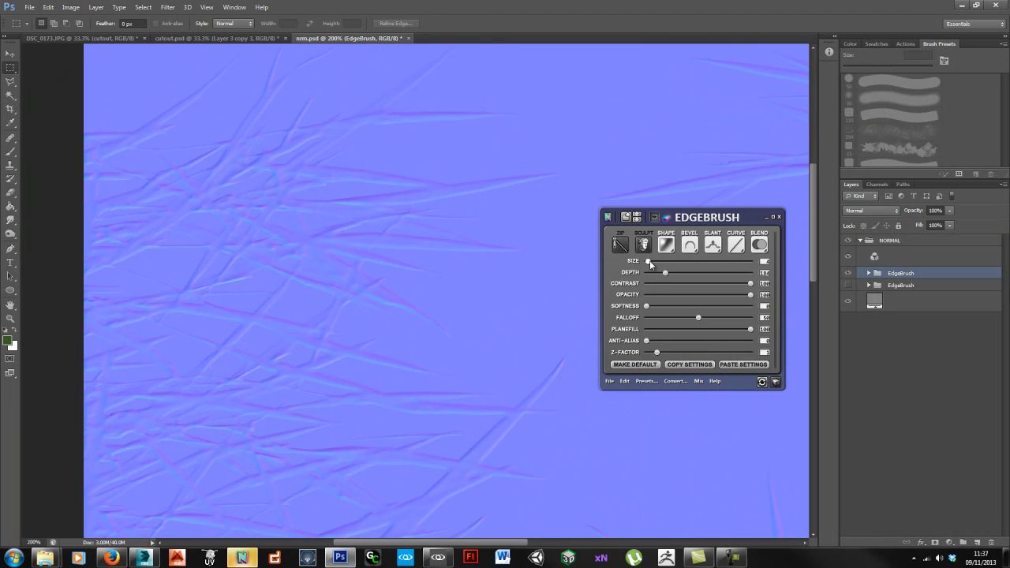
{"action": "left_click_drag", "start_coordinate": [666, 273], "coordinate": [730, 274]}
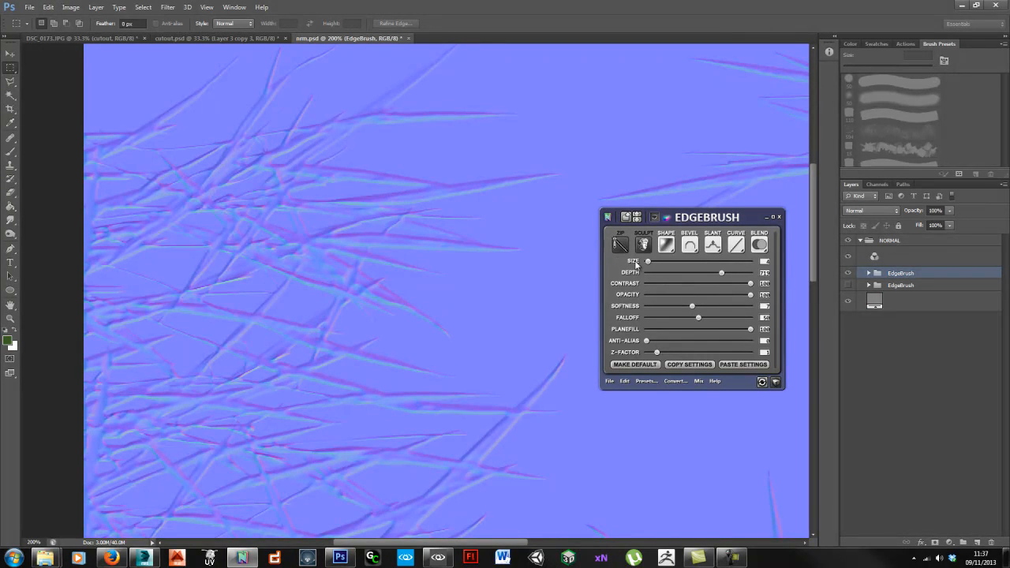
Step: Lower the EdgeBrush softness from 7 to about 5, set its blend to Overlay, and view the whole map
{"action": "left_click_drag", "start_coordinate": [692, 307], "coordinate": [679, 307]}
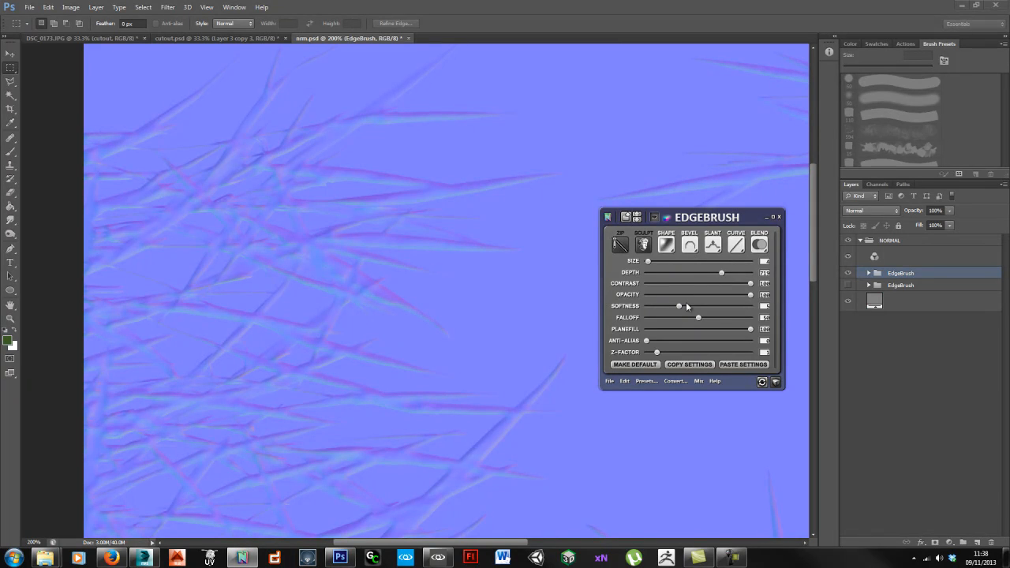
{"action": "left_click_drag", "start_coordinate": [679, 306], "coordinate": [672, 307]}
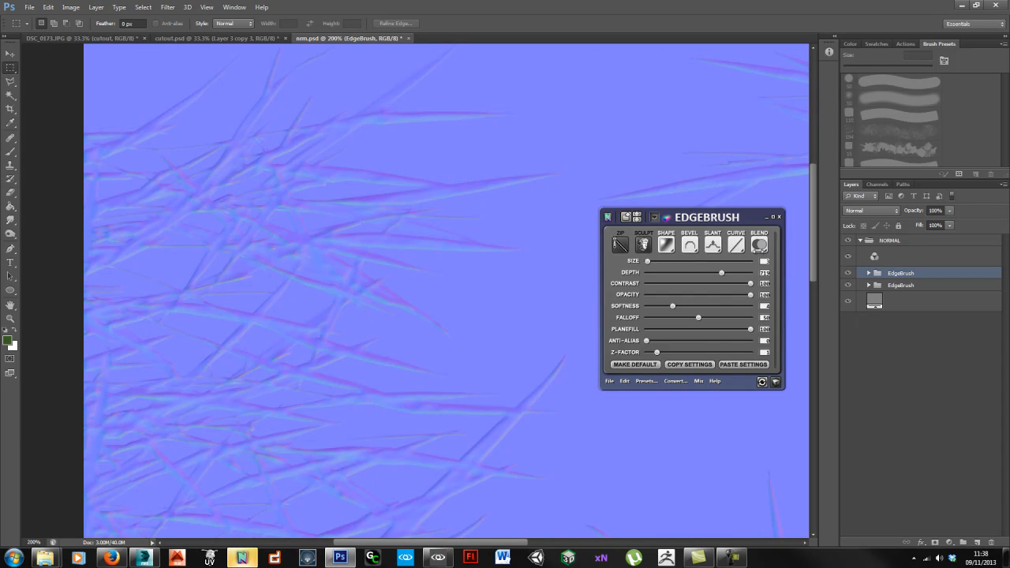
{"action": "left_click", "coordinate": [758, 245]}
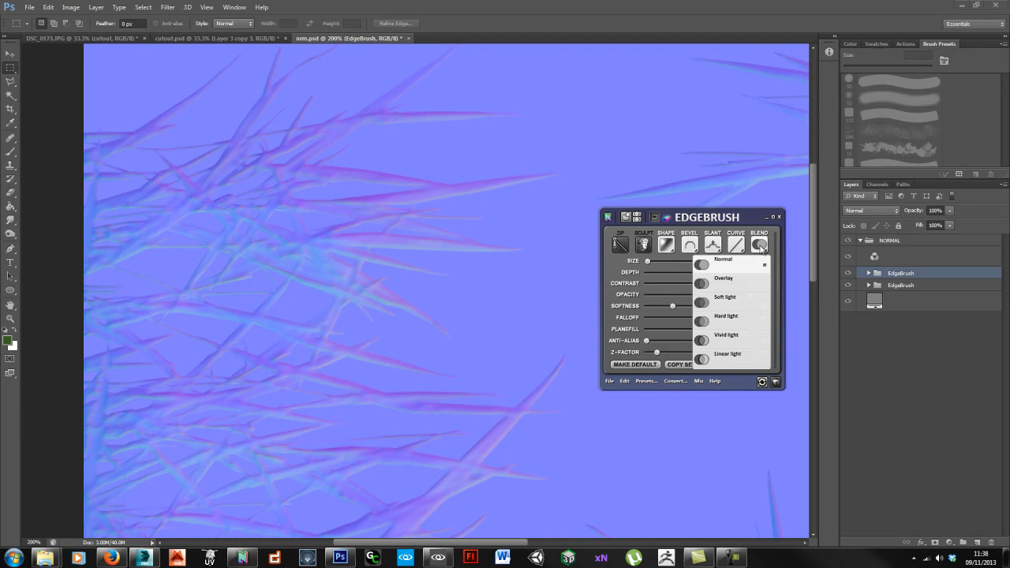
{"action": "left_click", "coordinate": [732, 285]}
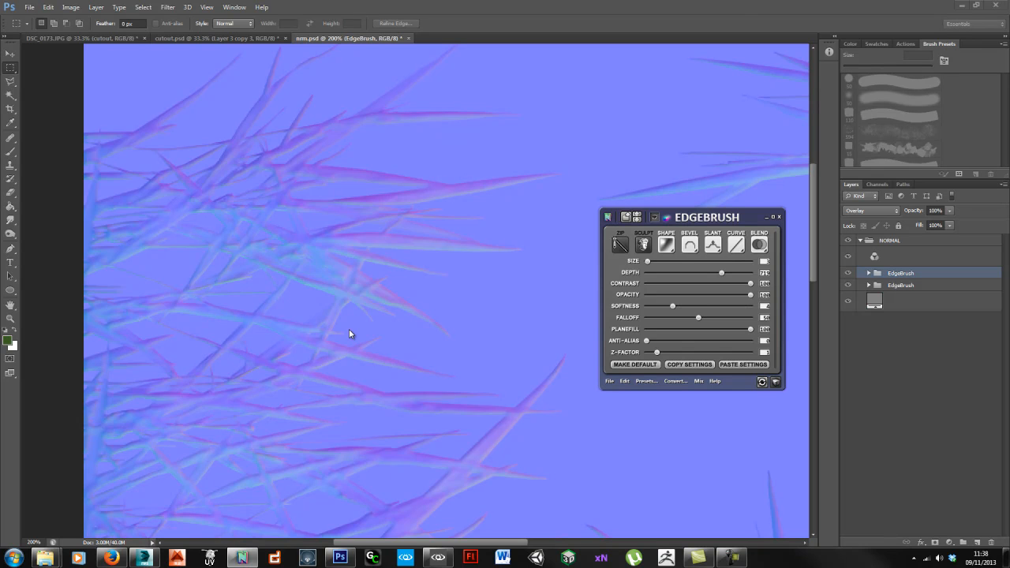
{"action": "left_click", "coordinate": [446, 313], "text": "alt"}
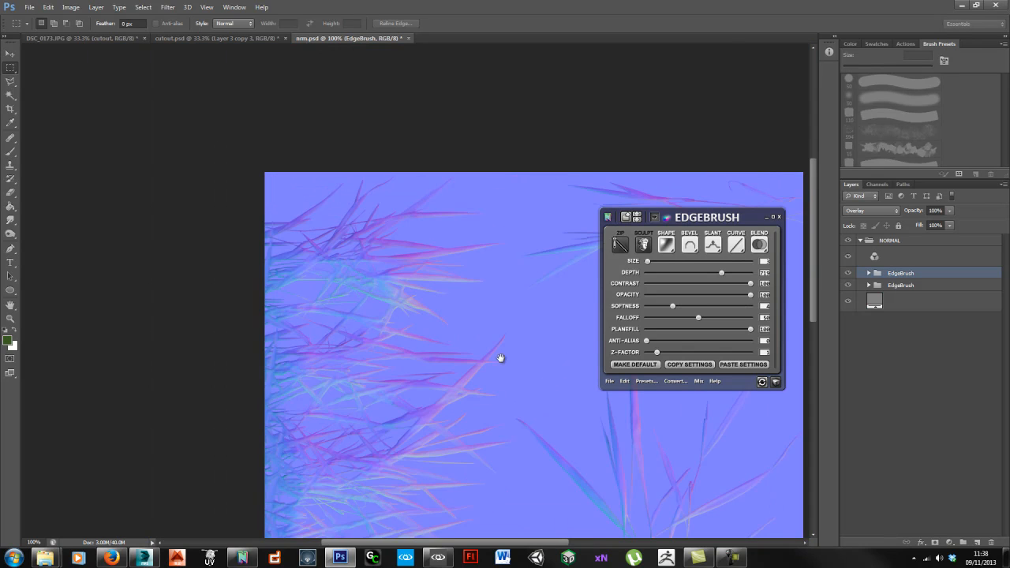
{"action": "left_click_drag", "start_coordinate": [500, 354], "coordinate": [354, 243]}
{"action": "left_click", "coordinate": [343, 388], "text": "alt"}
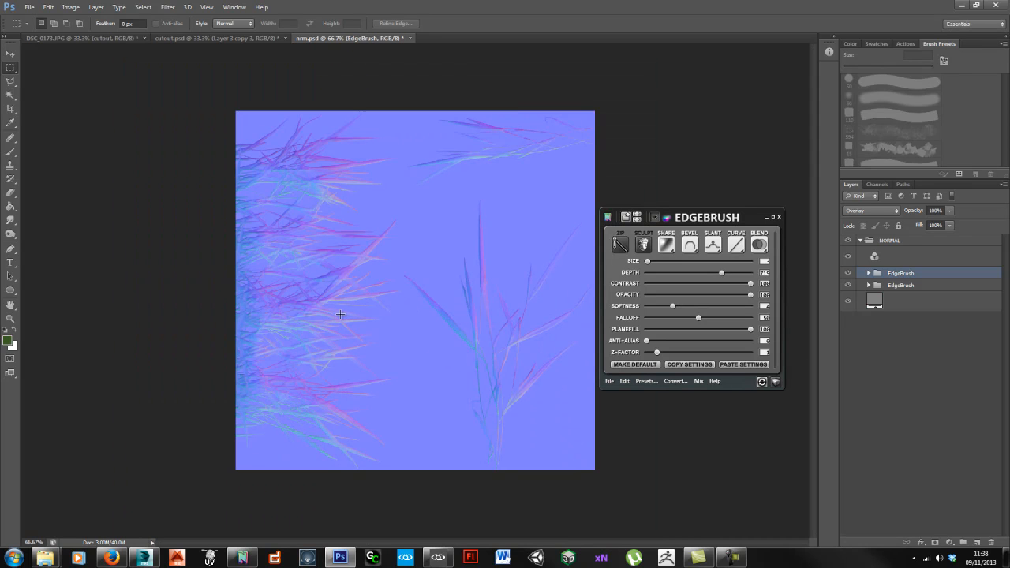
Step: Overwrite Grass3_ddn.tif with the updated normal map in CryTIF format, accepting the export settings
{"action": "key", "text": "alt+f"}
{"action": "key", "text": "a"}
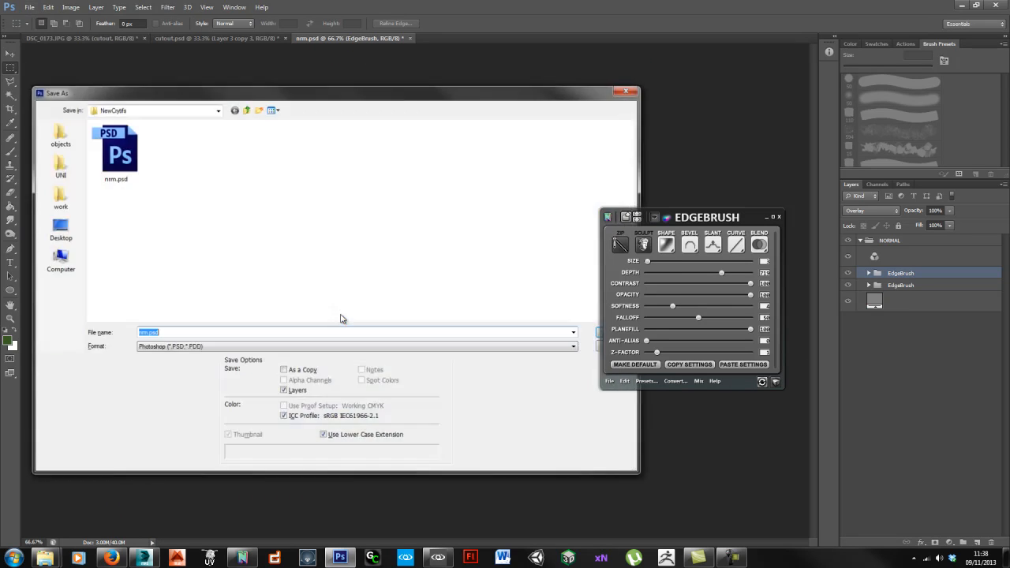
{"action": "left_click", "coordinate": [205, 347]}
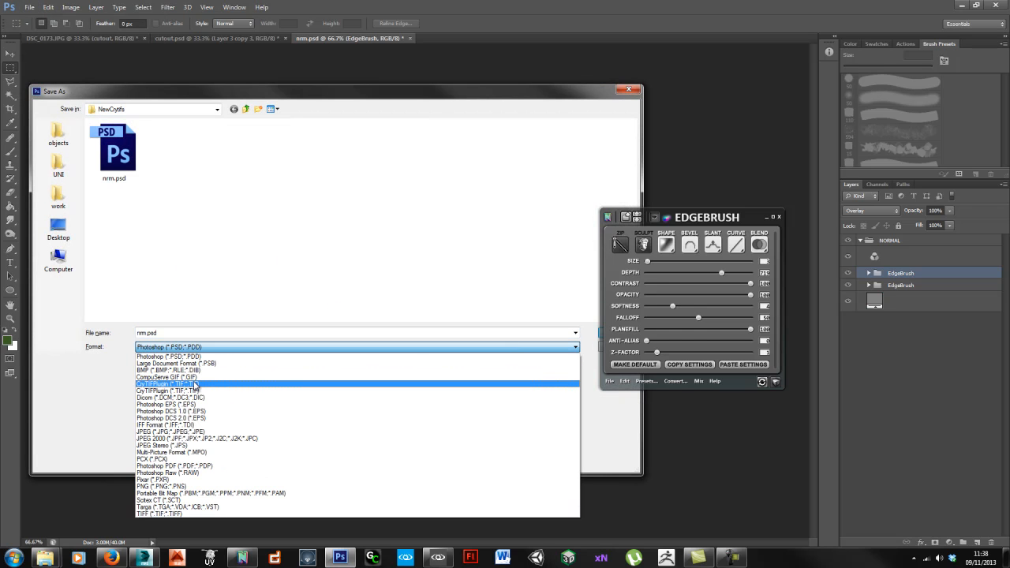
{"action": "left_click", "coordinate": [197, 387]}
{"action": "left_click", "coordinate": [114, 148]}
{"action": "key", "text": "Return"}
{"action": "left_click", "coordinate": [473, 203]}
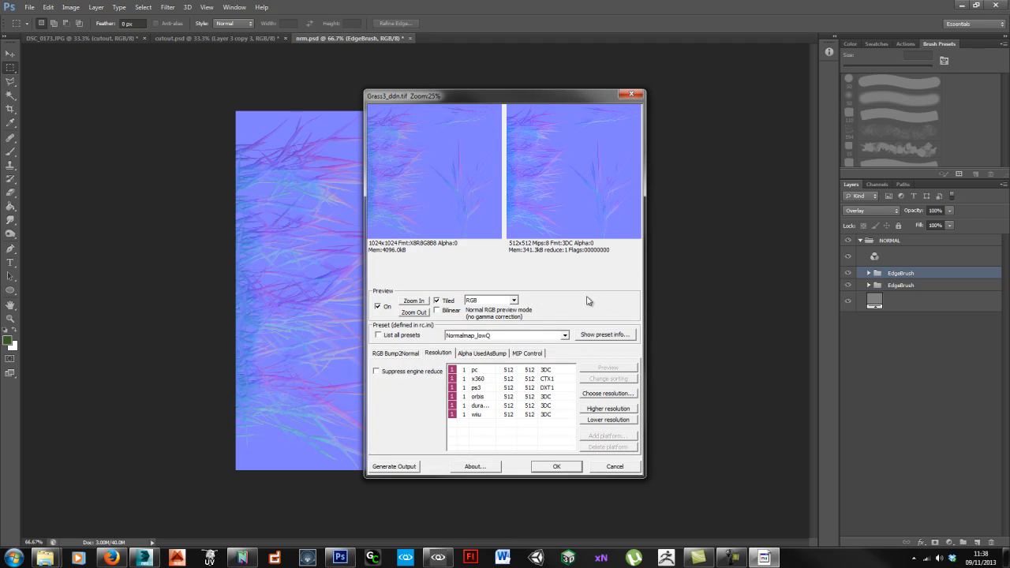
{"action": "left_click", "coordinate": [556, 466]}
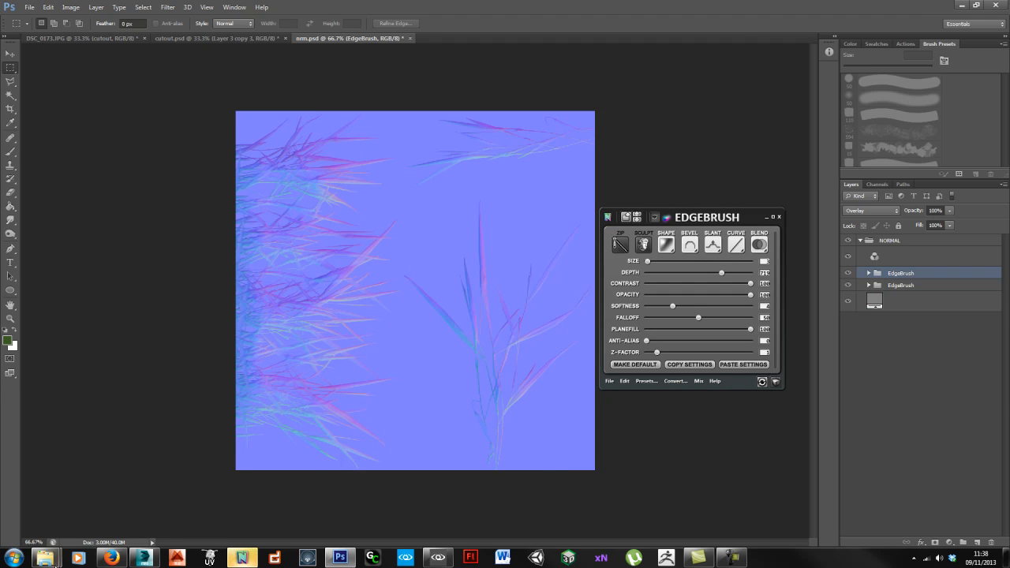
Step: Copy the new Grass3_ddn.tif from NewCrytifs into the Grass3 folder, replacing the old file
{"action": "mouse_move", "coordinate": [45, 557]}
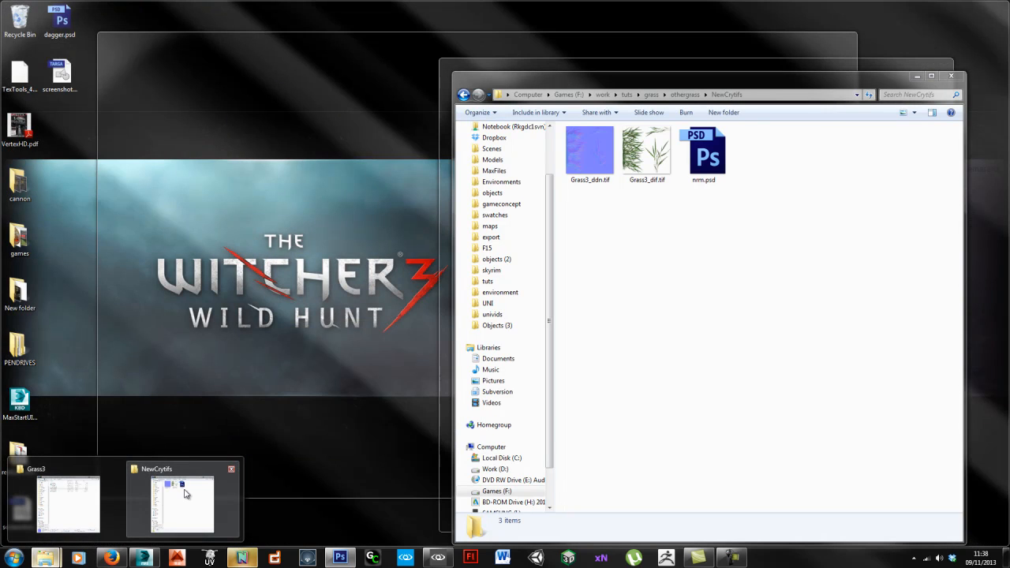
{"action": "left_click", "coordinate": [189, 521]}
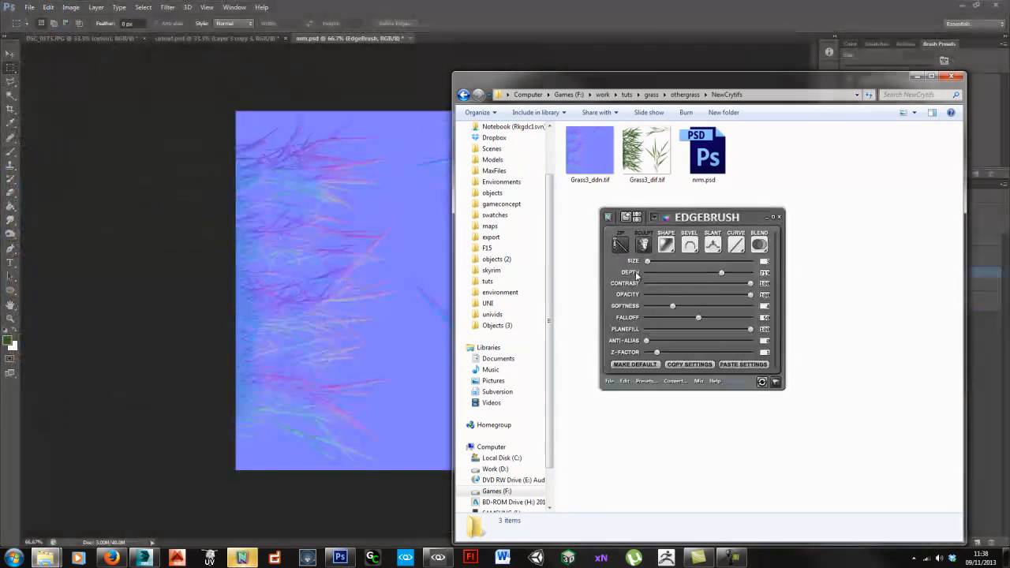
{"action": "left_click", "coordinate": [587, 168]}
{"action": "mouse_move", "coordinate": [45, 557]}
{"action": "left_click_drag", "start_coordinate": [116, 505], "coordinate": [669, 282]}
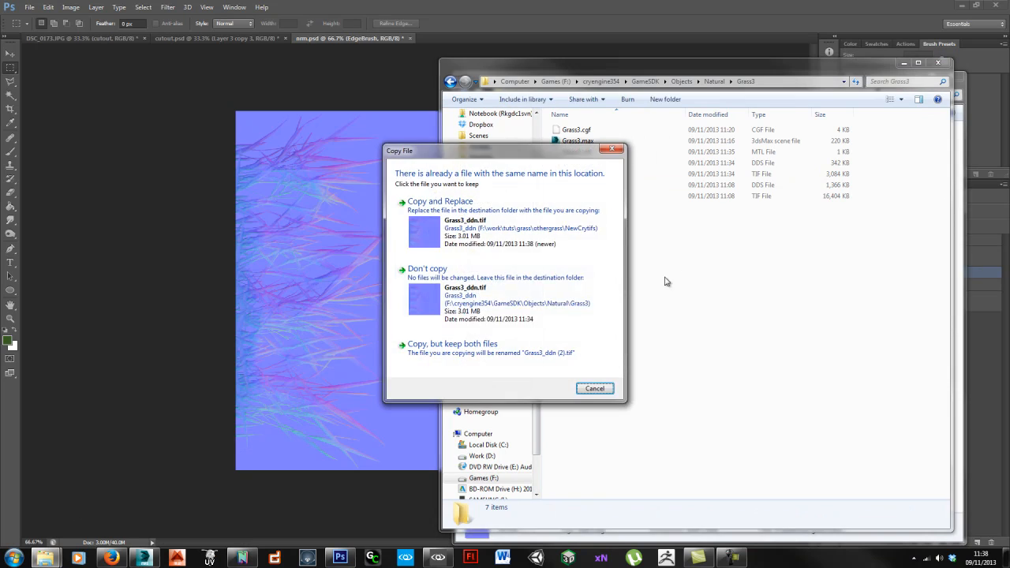
{"action": "left_click", "coordinate": [450, 236]}
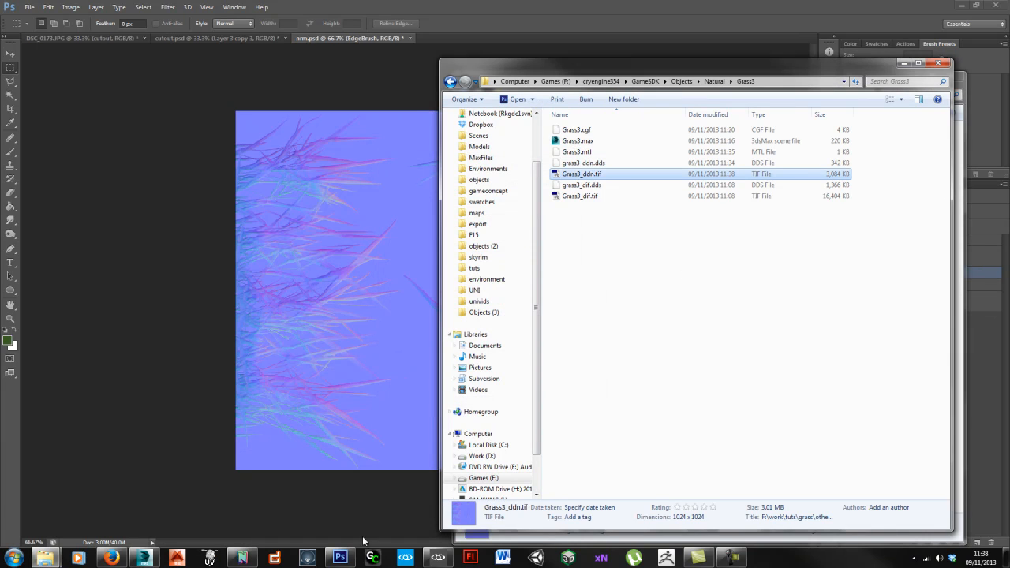
Step: Return to the forest level and fly the camera forward down into the grass
{"action": "left_click", "coordinate": [438, 557]}
{"action": "right_click_drag", "start_coordinate": [575, 288], "coordinate": [580, 287]}
{"action": "key", "text": "w"}
Step: Leave the grass flythrough and return to the nm.psd normal map with its EdgeBrush settings in Photoshop
{"action": "key", "text": "alt+Tab"}
{"action": "key", "text": "alt+Tab"}
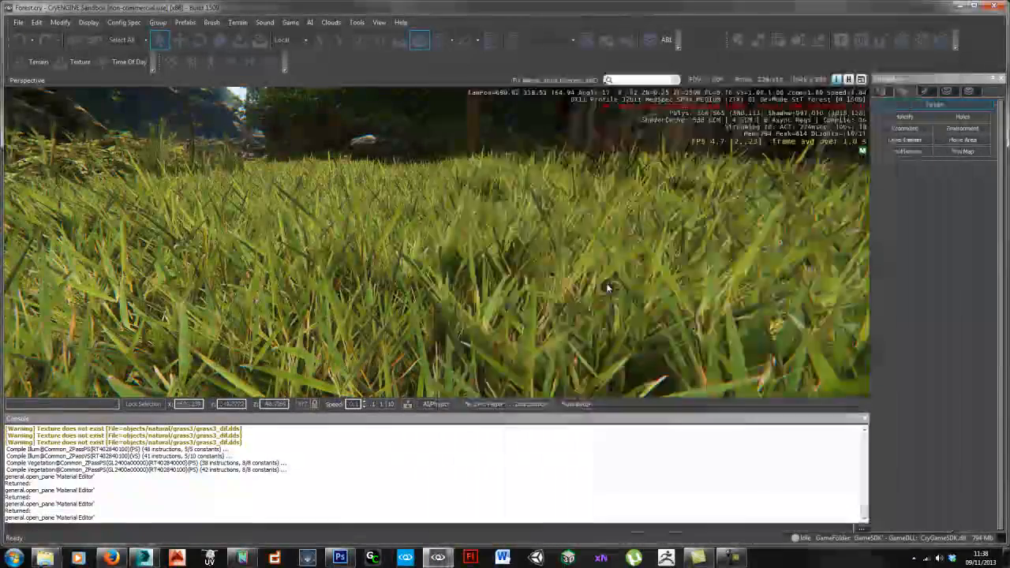
{"action": "left_click", "coordinate": [241, 559]}
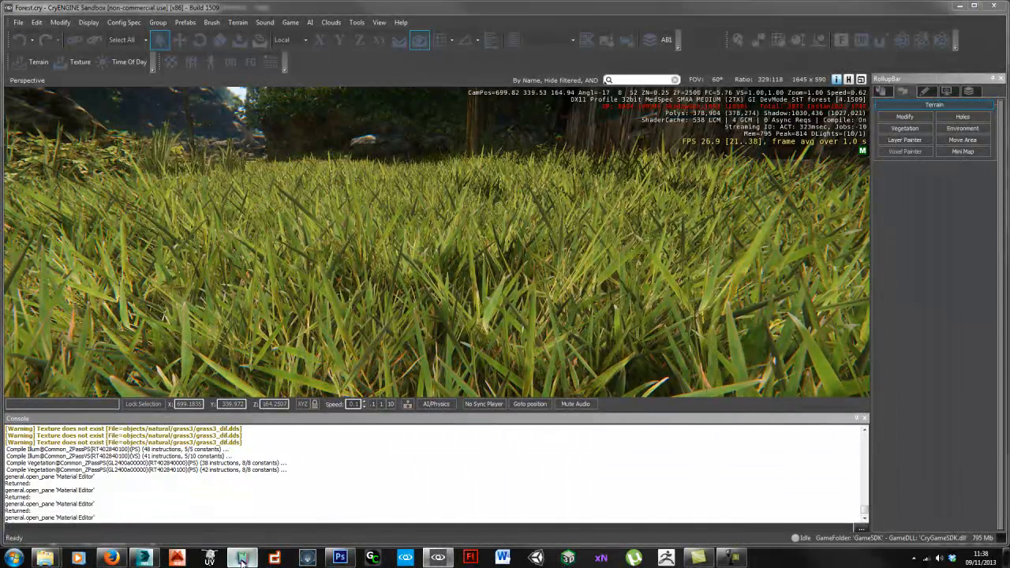
{"action": "left_click", "coordinate": [339, 558]}
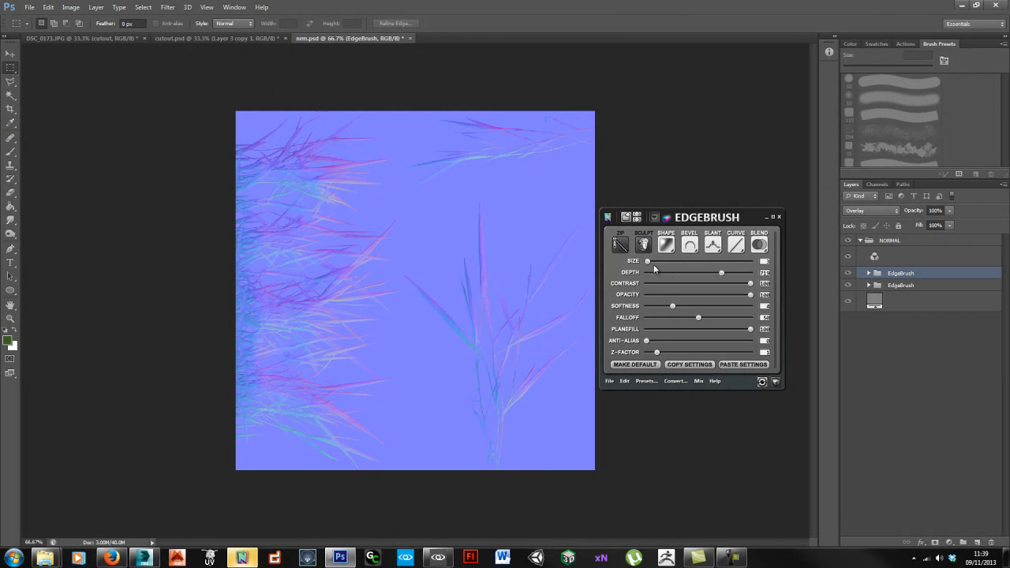
Step: Hide the colourful EdgeBrush stroke layer, set EdgeBrush blending to Normal, and bring up the Convert options
{"action": "left_click", "coordinate": [848, 284]}
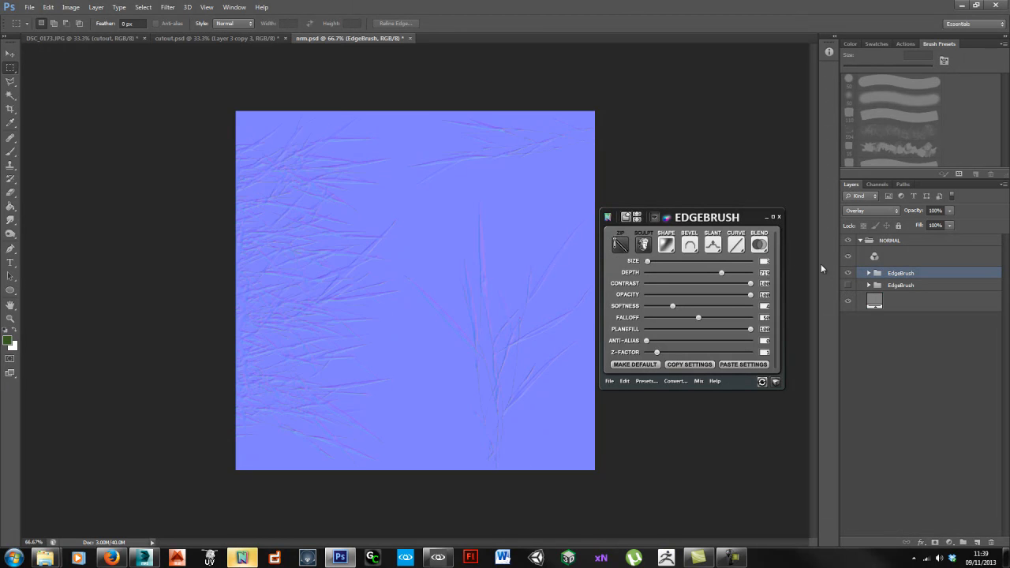
{"action": "left_click", "coordinate": [849, 285]}
{"action": "left_click", "coordinate": [757, 248]}
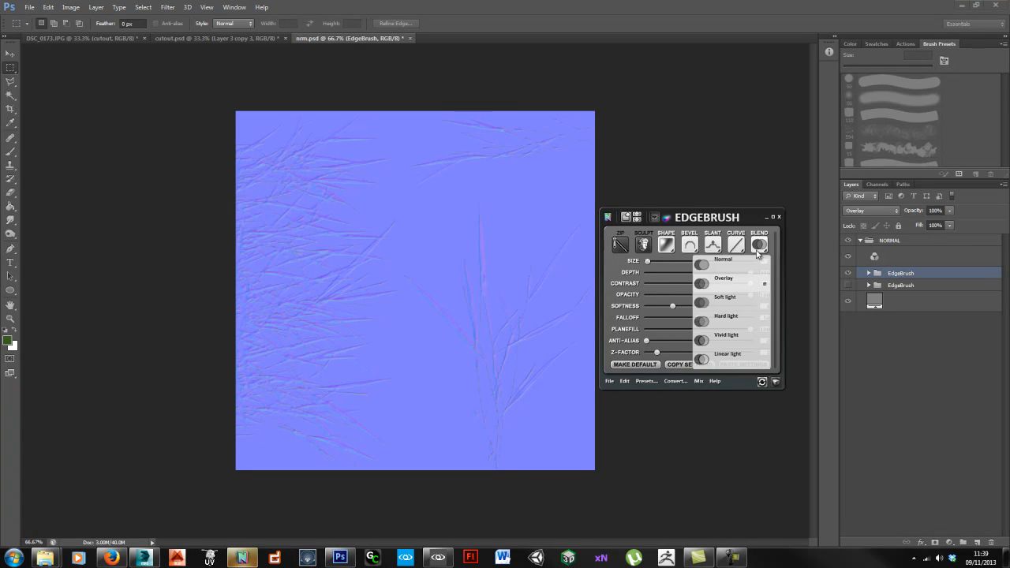
{"action": "left_click", "coordinate": [737, 263]}
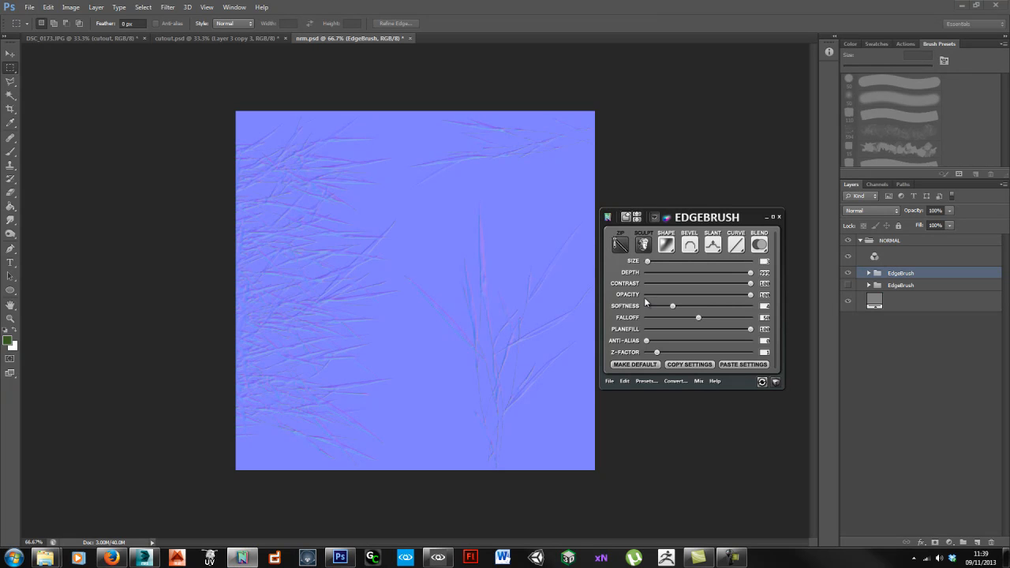
{"action": "left_click", "coordinate": [680, 381]}
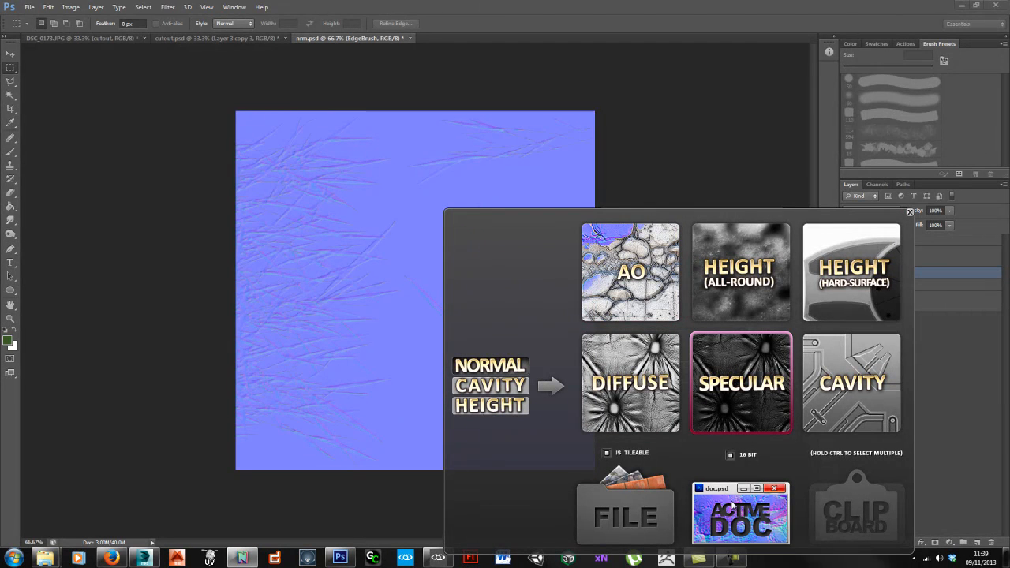
Step: Inspect the new grayscale specular map closely, then zoom back out to see it whole
{"action": "left_click", "coordinate": [740, 514]}
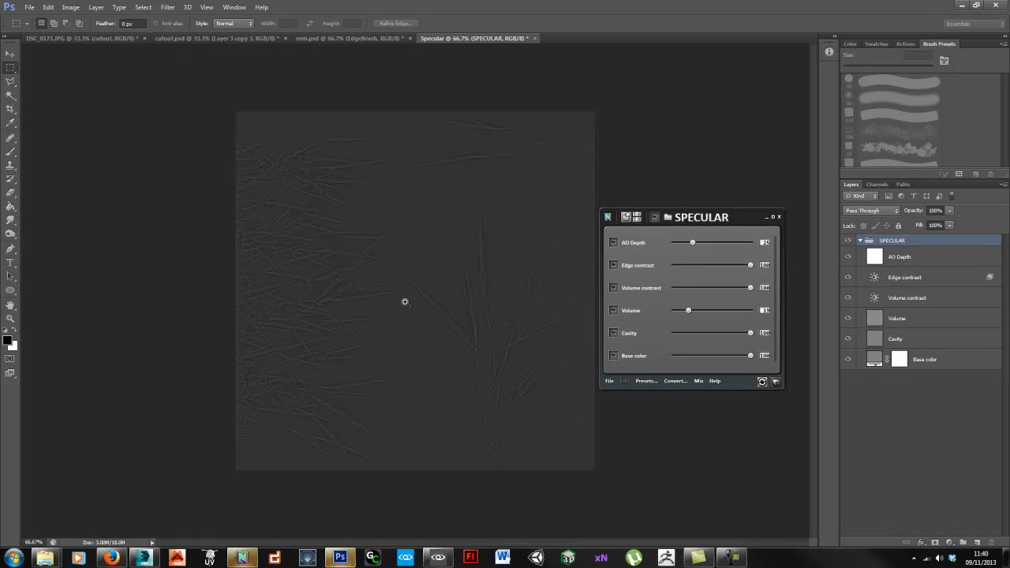
{"action": "left_click", "coordinate": [409, 295], "text": "ctrl"}
{"action": "left_click", "coordinate": [394, 291], "text": "ctrl"}
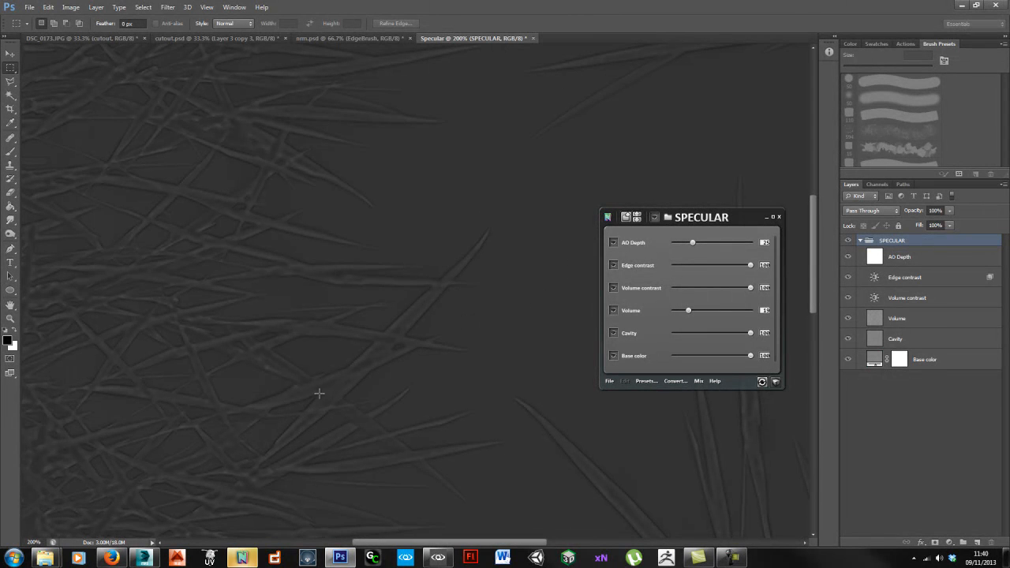
{"action": "left_click_drag", "start_coordinate": [419, 346], "coordinate": [442, 377]}
{"action": "left_click", "coordinate": [500, 395], "text": "ctrl+alt"}
{"action": "left_click", "coordinate": [495, 396], "text": "ctrl+alt"}
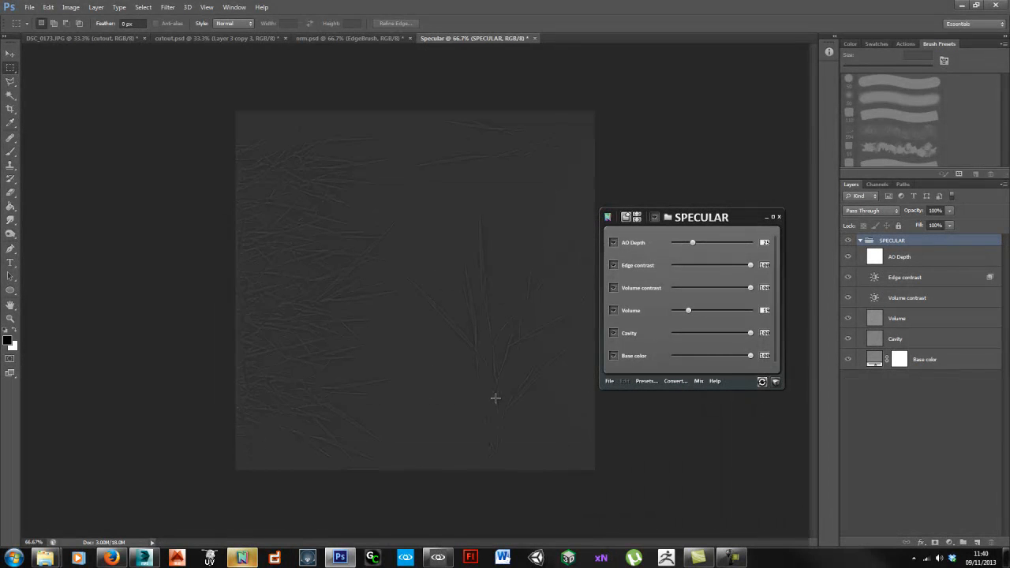
Step: Bring the arranged.psd grass colour image over and paste it into the Specular map's SPECULAR group
{"action": "left_click", "coordinate": [334, 38]}
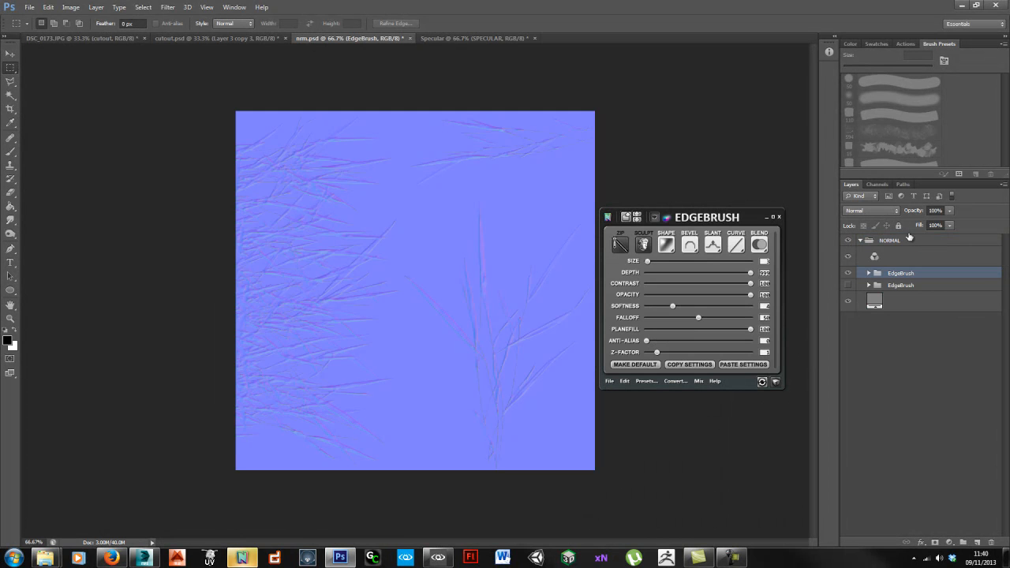
{"action": "left_click", "coordinate": [217, 38]}
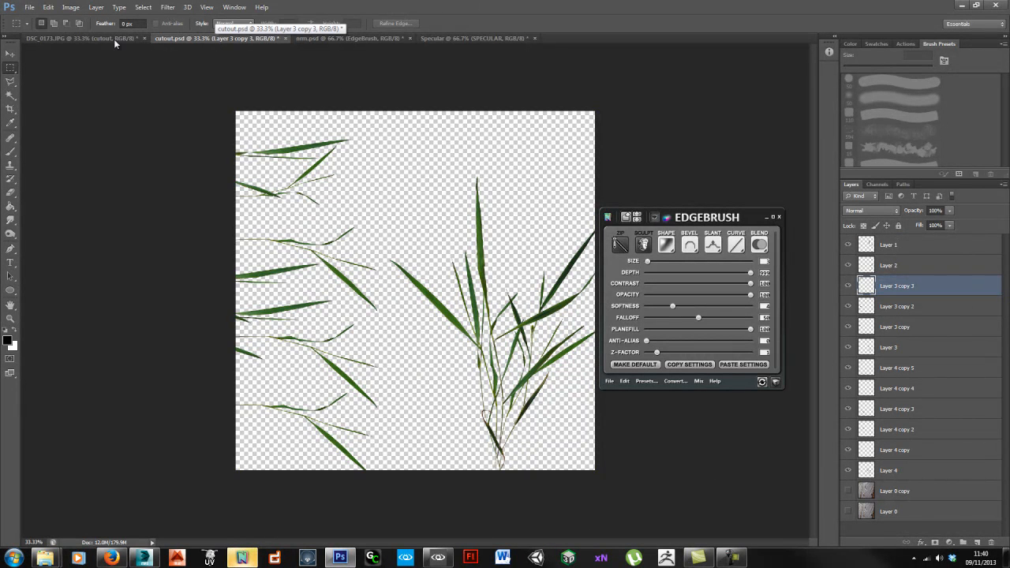
{"action": "left_click", "coordinate": [339, 38]}
{"action": "left_click", "coordinate": [456, 38]}
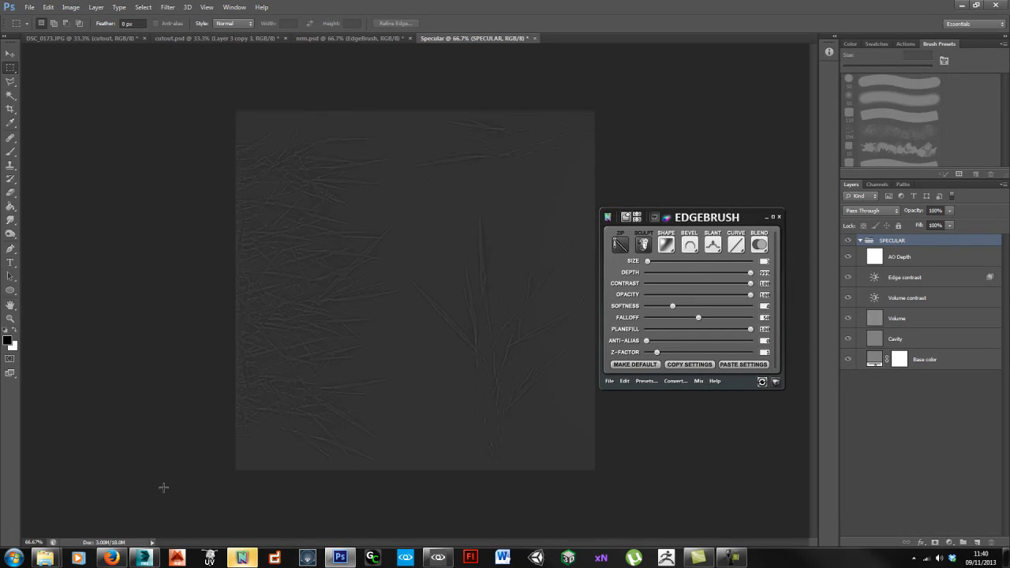
{"action": "mouse_move", "coordinate": [113, 560]}
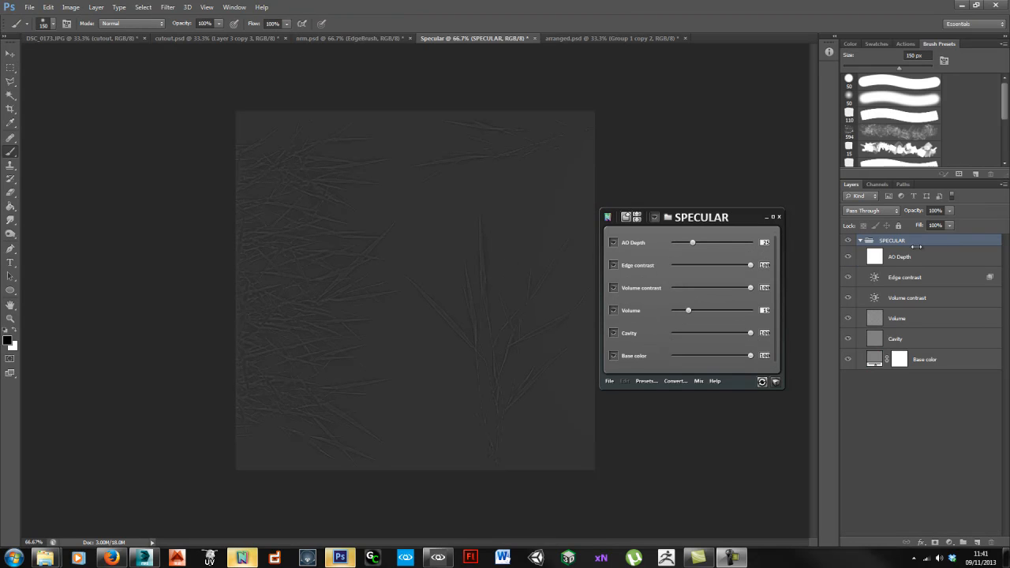
{"action": "left_click", "coordinate": [615, 37]}
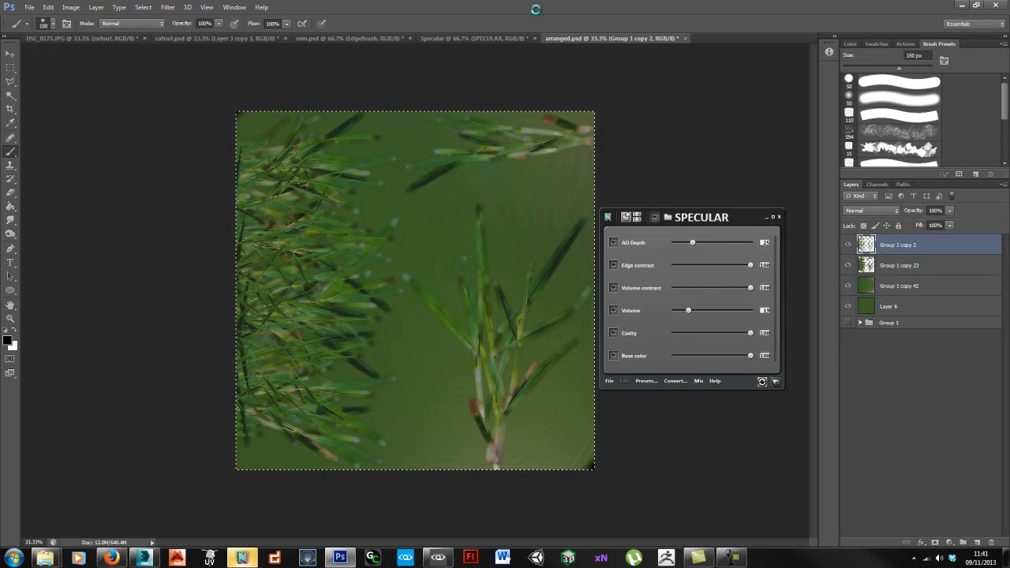
{"action": "left_click", "coordinate": [495, 37]}
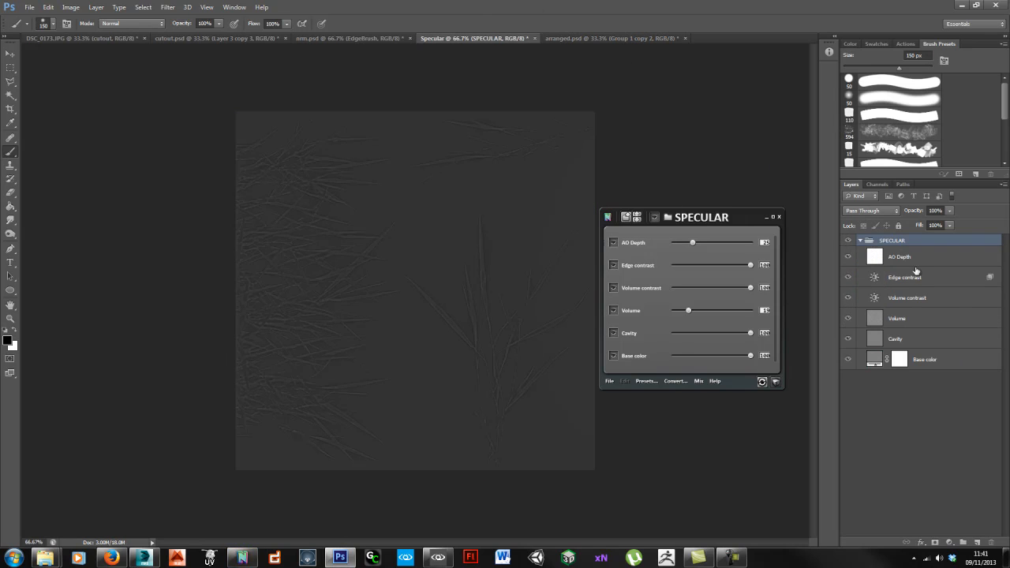
{"action": "left_click", "coordinate": [778, 217]}
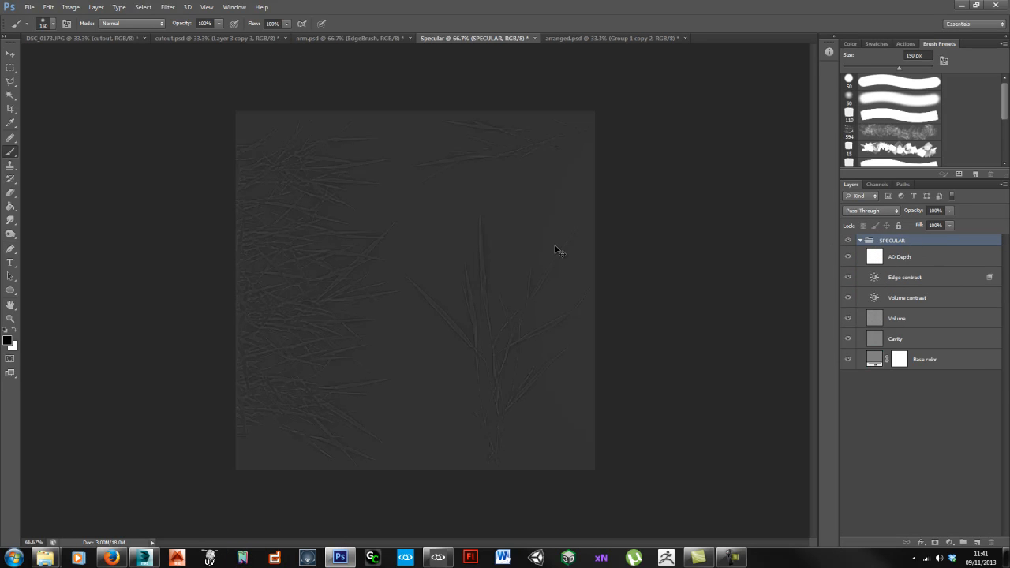
{"action": "key", "text": "ctrl+v"}
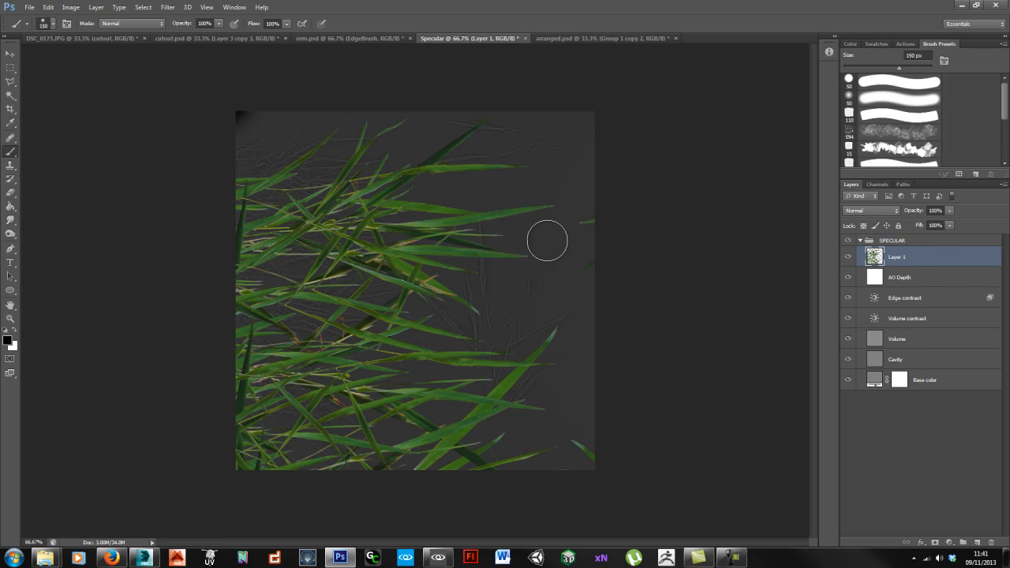
Step: Free-transform the pasted grass layer down to 50% and align it with the canvas
{"action": "key", "text": "ctrl+t"}
{"action": "left_click_drag", "start_coordinate": [236, 112], "coordinate": [518, 394]}
{"action": "left_click_drag", "start_coordinate": [661, 438], "coordinate": [386, 159]}
{"action": "left_click_drag", "start_coordinate": [670, 112], "coordinate": [605, 168], "text": "shift"}
{"action": "left_click_drag", "start_coordinate": [560, 253], "coordinate": [563, 211]}
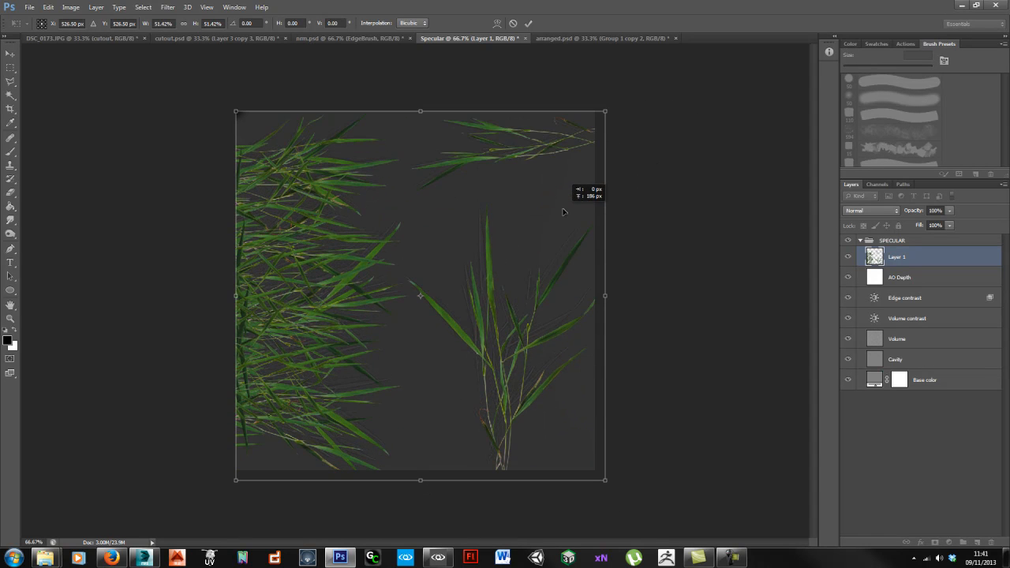
{"action": "left_click_drag", "start_coordinate": [604, 480], "coordinate": [593, 470], "text": "shift"}
{"action": "key", "text": "b"}
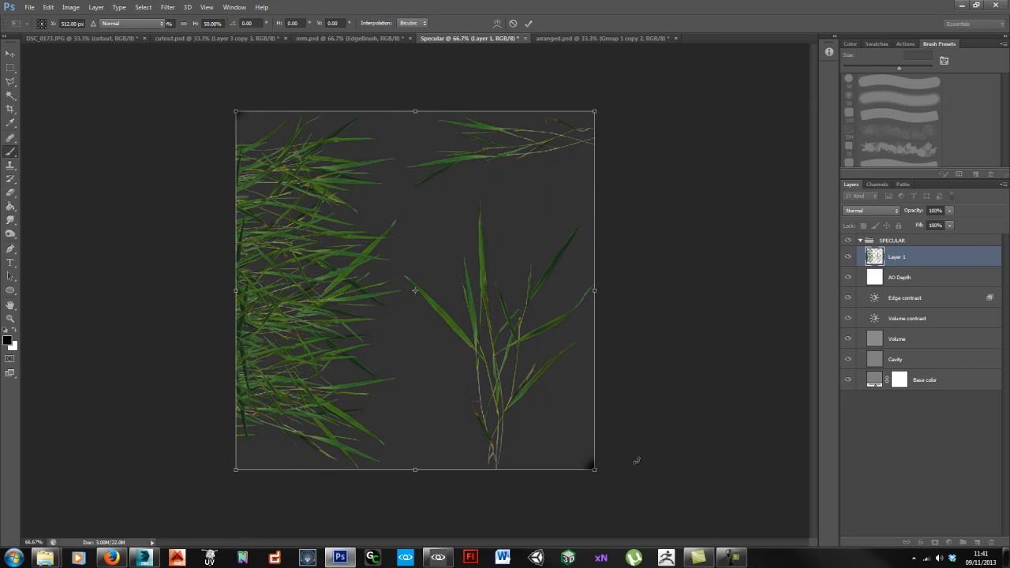
Step: Move Layer 1 above the SPECULAR group and blend it in Hard Light at 33% opacity
{"action": "left_click_drag", "start_coordinate": [917, 258], "coordinate": [916, 238]}
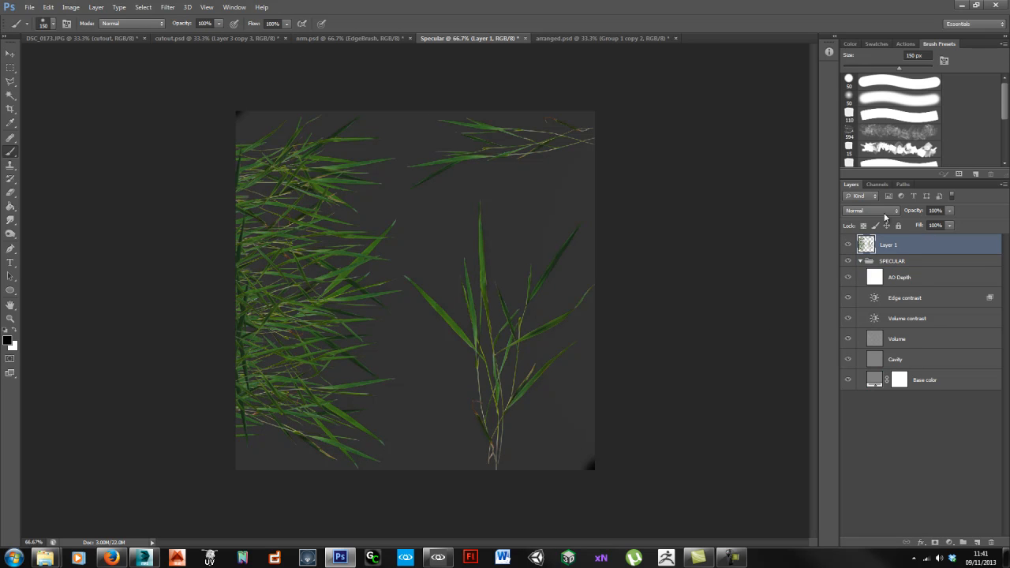
{"action": "left_click", "coordinate": [885, 213]}
{"action": "left_click", "coordinate": [865, 366]}
{"action": "left_click_drag", "start_coordinate": [307, 309], "coordinate": [322, 300], "text": "ctrl"}
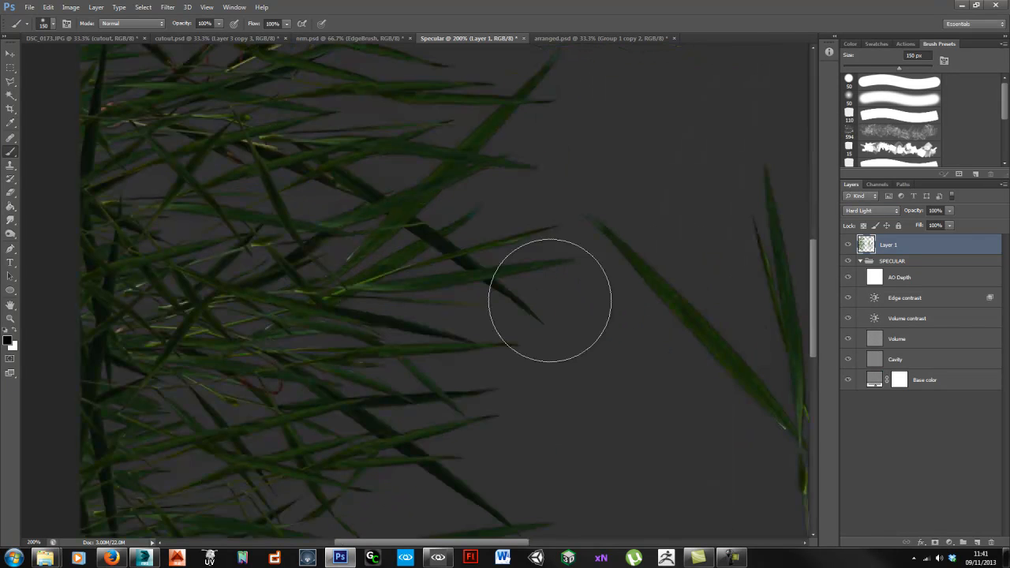
{"action": "left_click_drag", "start_coordinate": [550, 300], "coordinate": [532, 349]}
{"action": "left_click_drag", "start_coordinate": [917, 209], "coordinate": [874, 216]}
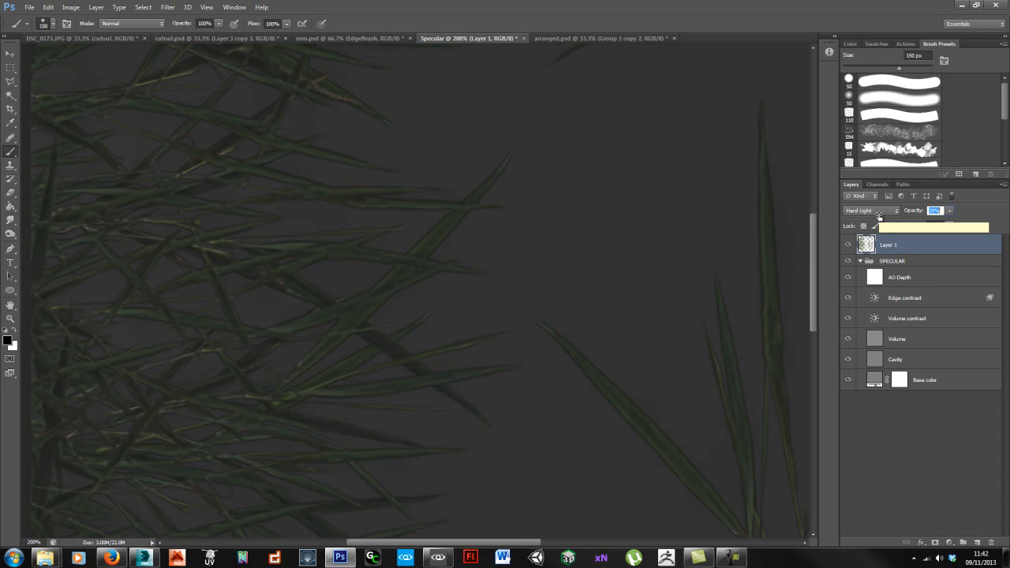
{"action": "left_click", "coordinate": [482, 321], "text": "ctrl+alt"}
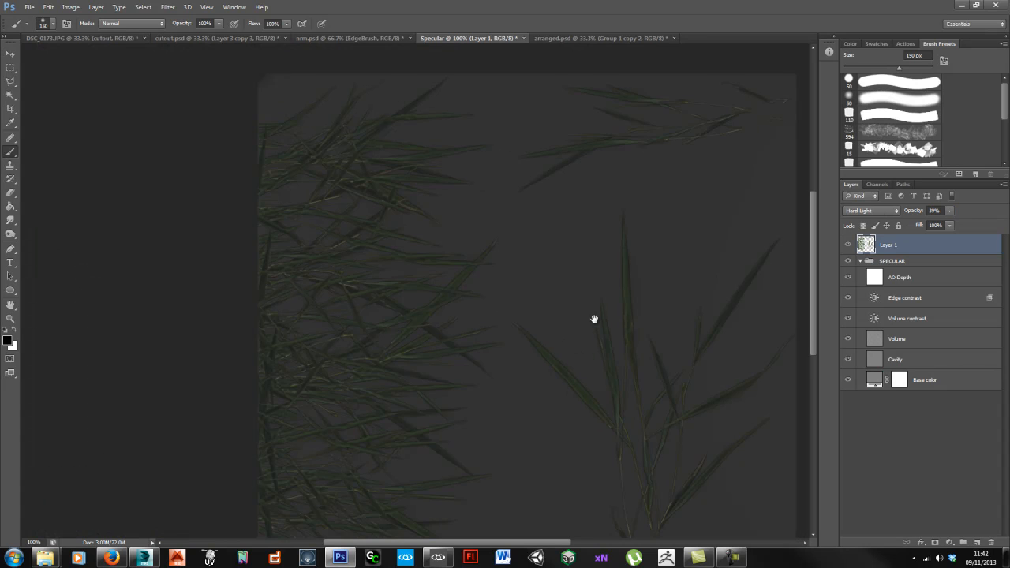
{"action": "left_click_drag", "start_coordinate": [594, 319], "coordinate": [593, 274]}
{"action": "left_click_drag", "start_coordinate": [919, 213], "coordinate": [911, 212]}
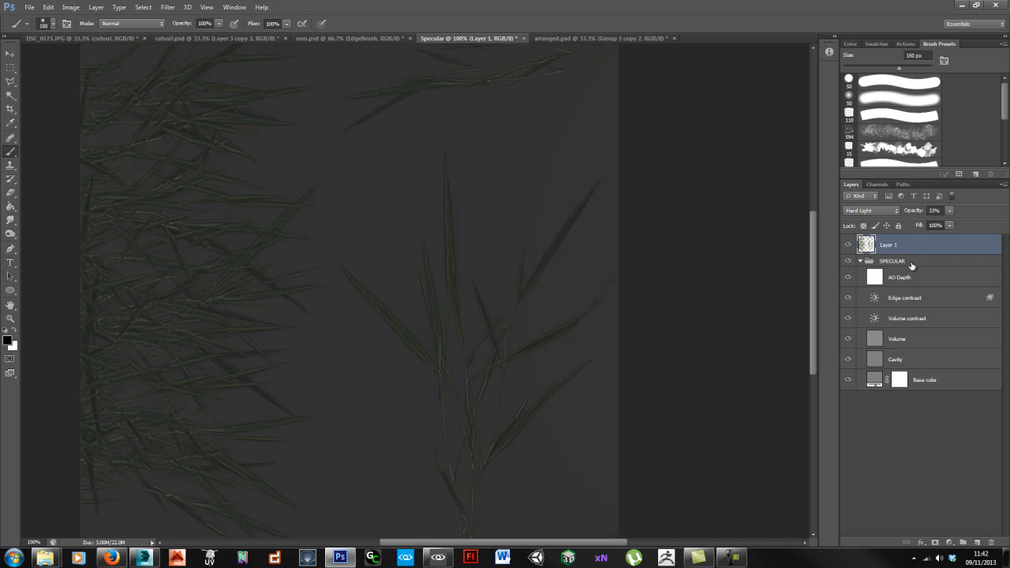
{"action": "left_click", "coordinate": [909, 264]}
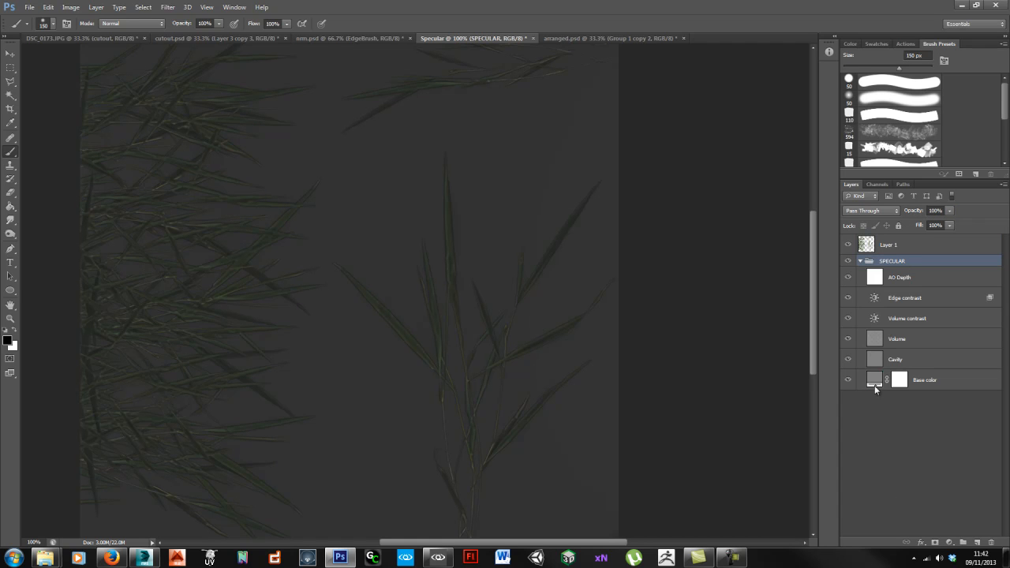
Step: Add a Levels adjustment above the SPECULAR group, dragging the input sliders to brighten the highlights
{"action": "left_click", "coordinate": [948, 543]}
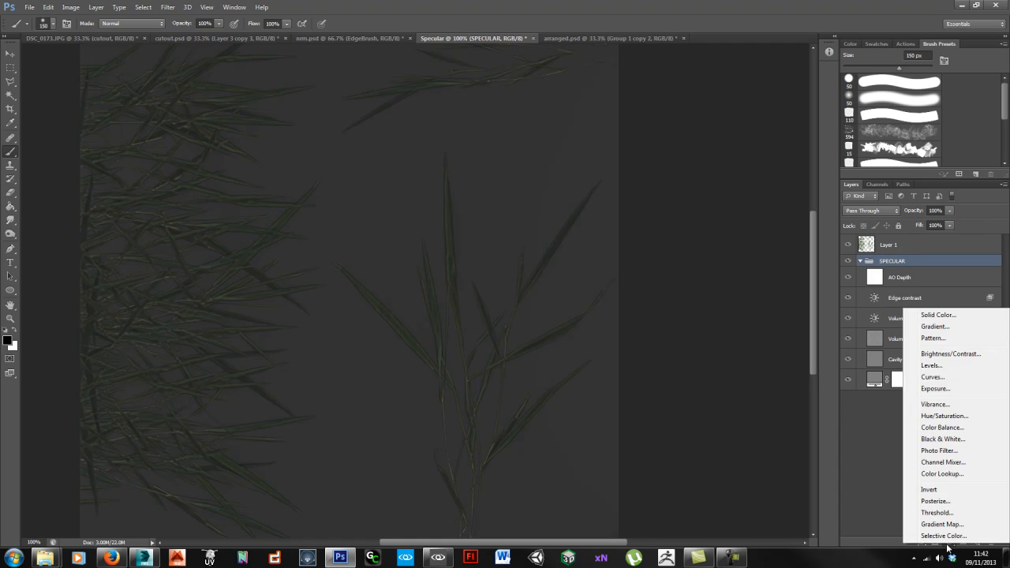
{"action": "left_click", "coordinate": [953, 365]}
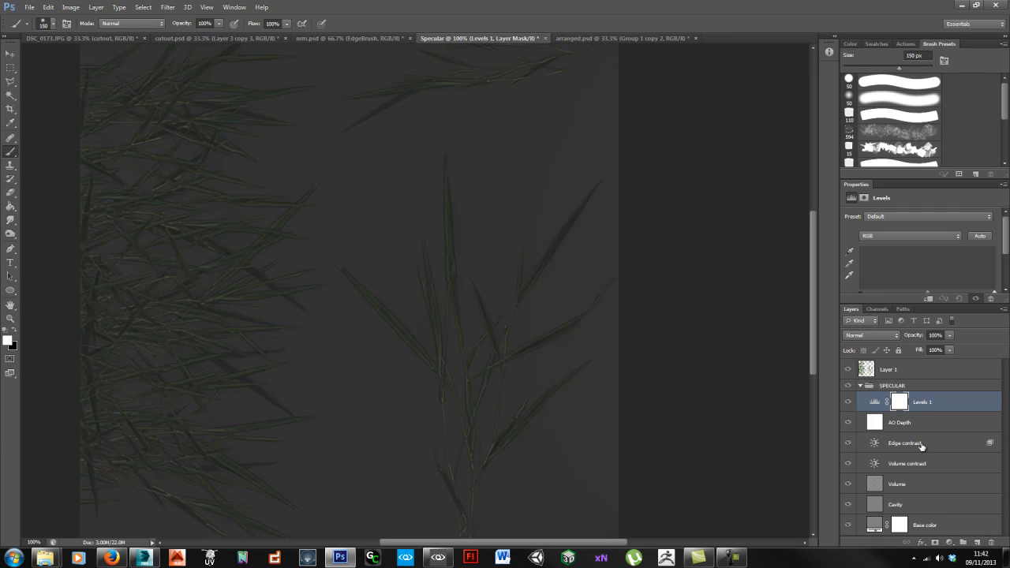
{"action": "left_click_drag", "start_coordinate": [992, 293], "coordinate": [875, 291]}
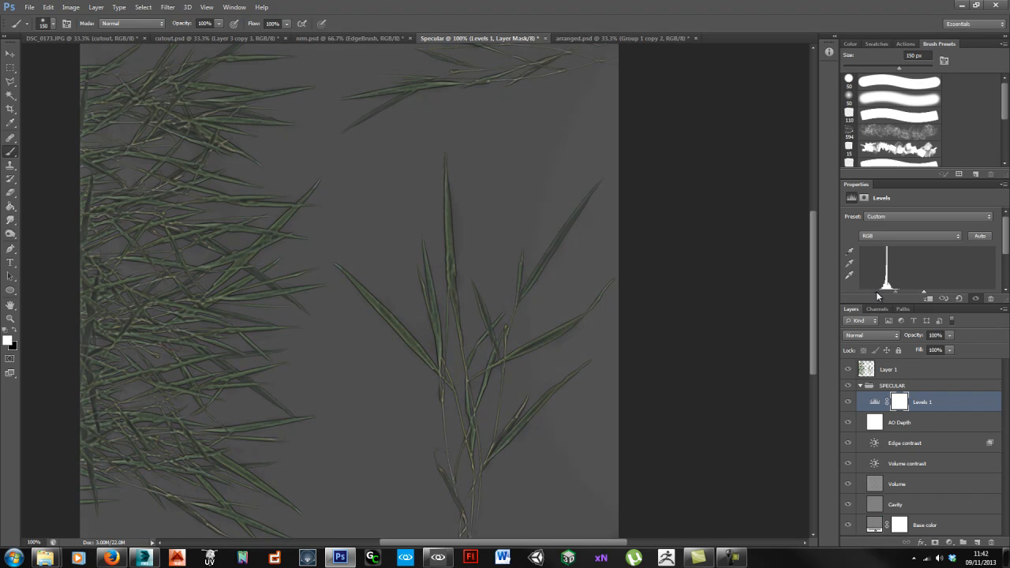
{"action": "left_click_drag", "start_coordinate": [936, 407], "coordinate": [931, 378]}
{"action": "left_click_drag", "start_coordinate": [919, 294], "coordinate": [892, 289]}
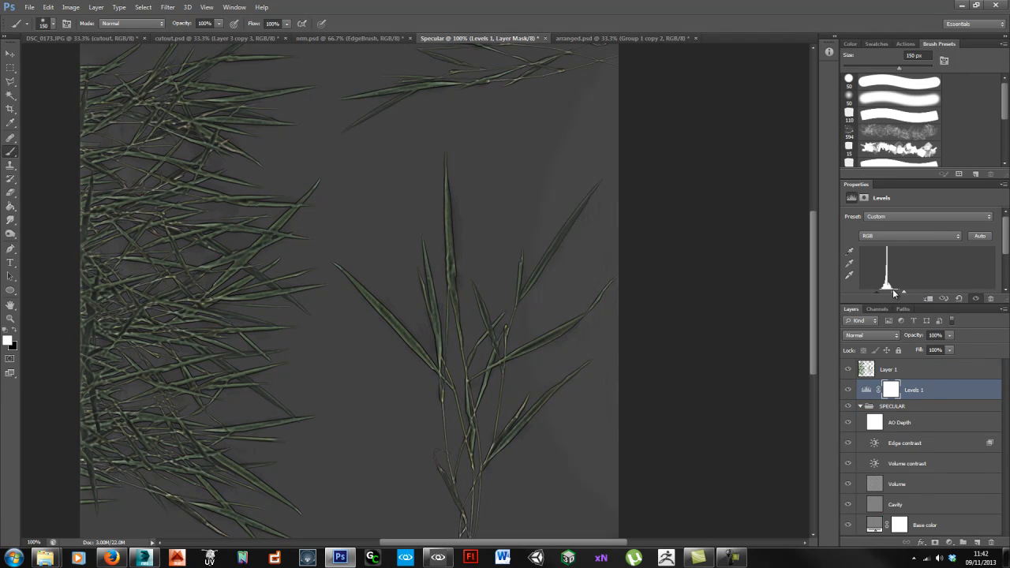
Step: Tweak the grass layer's opacity and lower the Levels adjustment to 54% opacity
{"action": "left_click", "coordinate": [922, 370]}
{"action": "mouse_move", "coordinate": [921, 337]}
{"action": "left_mouse_down"}
{"action": "mouse_move", "coordinate": [934, 335]}
{"action": "mouse_move", "coordinate": [922, 335]}
{"action": "left_mouse_up"}
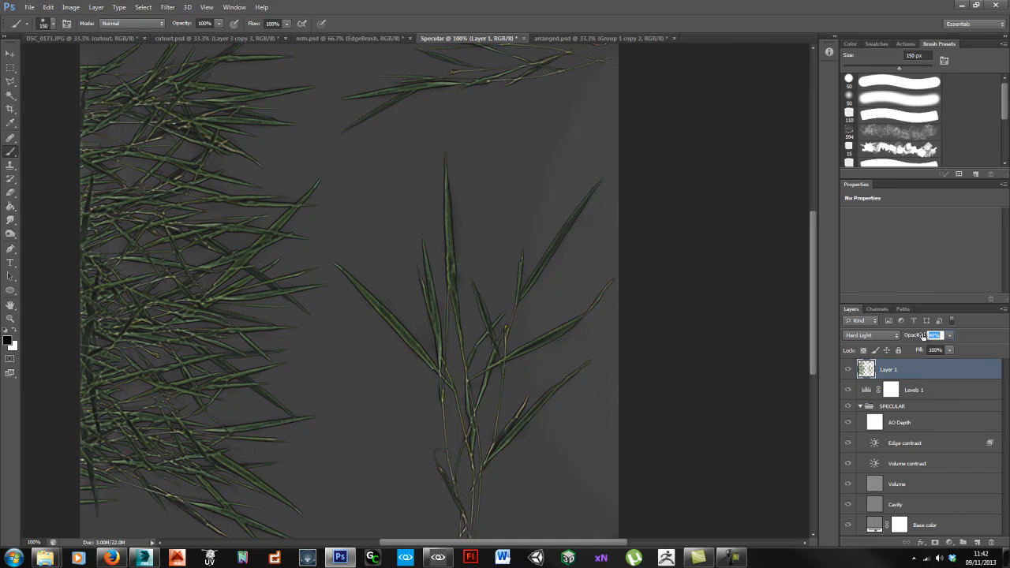
{"action": "left_click", "coordinate": [913, 392]}
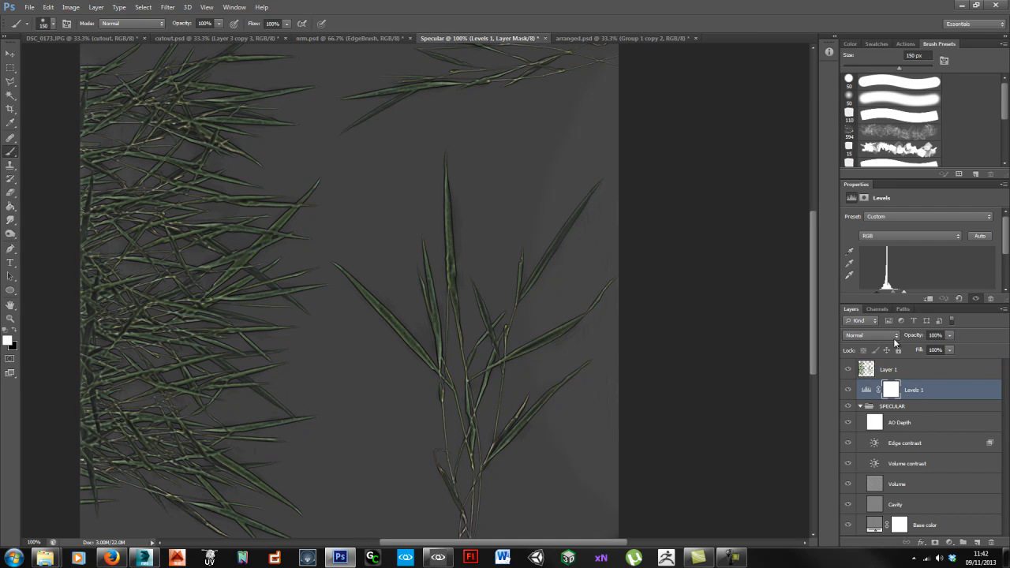
{"action": "left_click_drag", "start_coordinate": [918, 338], "coordinate": [893, 336]}
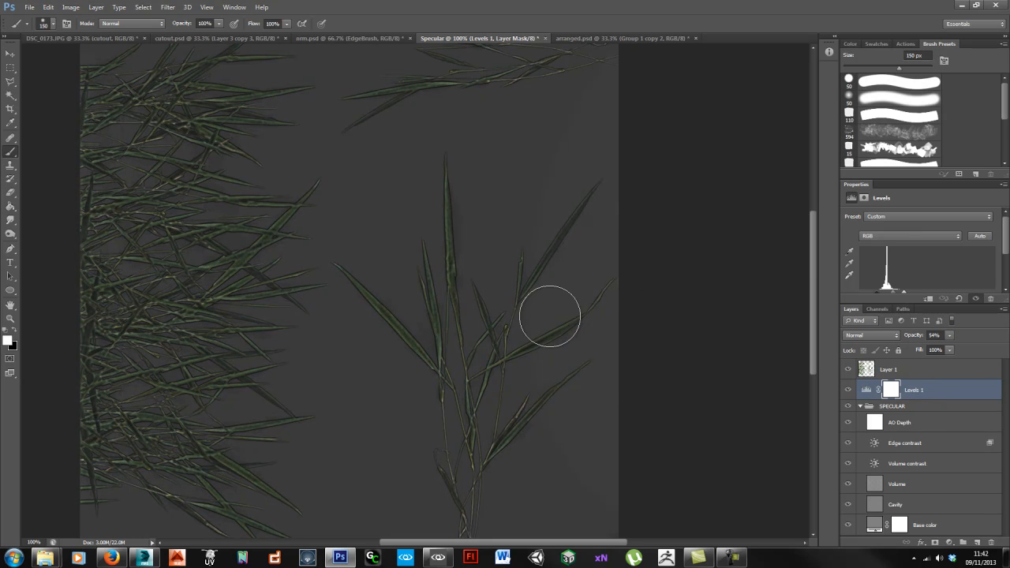
Step: Save the document as Specular.psd
{"action": "key", "text": "ctrl+minus"}
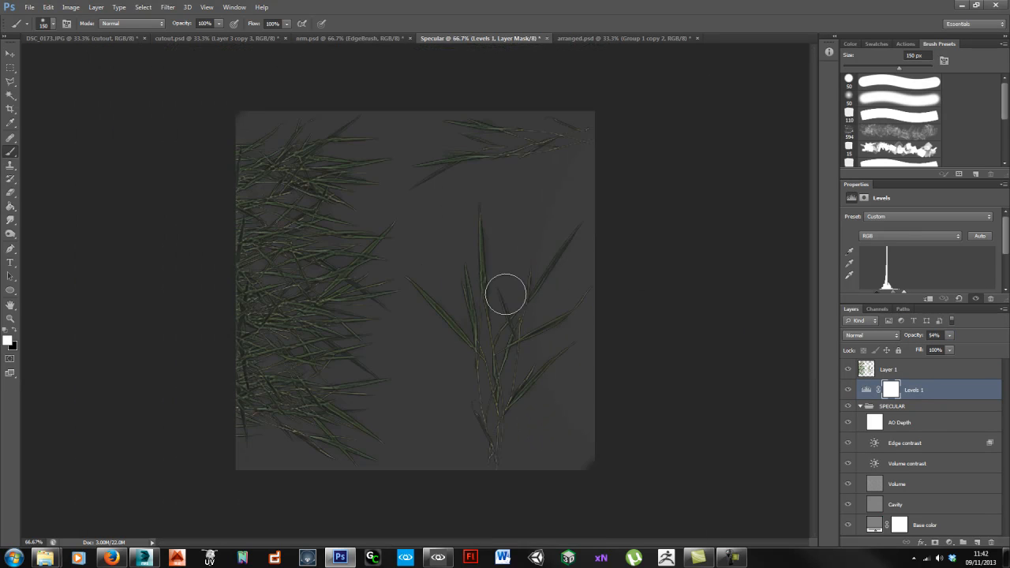
{"action": "key", "text": "alt+f"}
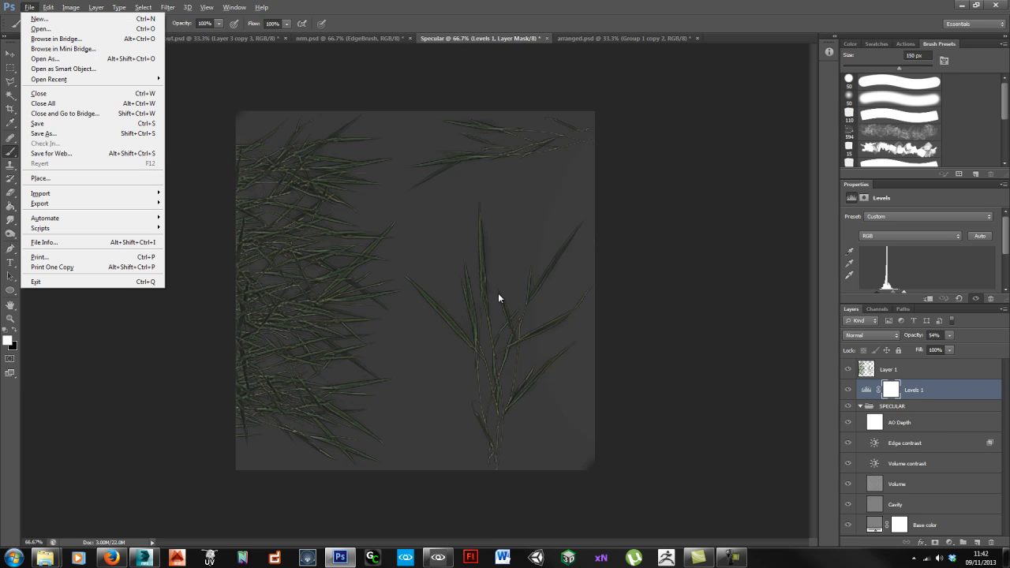
{"action": "key", "text": "ctrl+shift+s"}
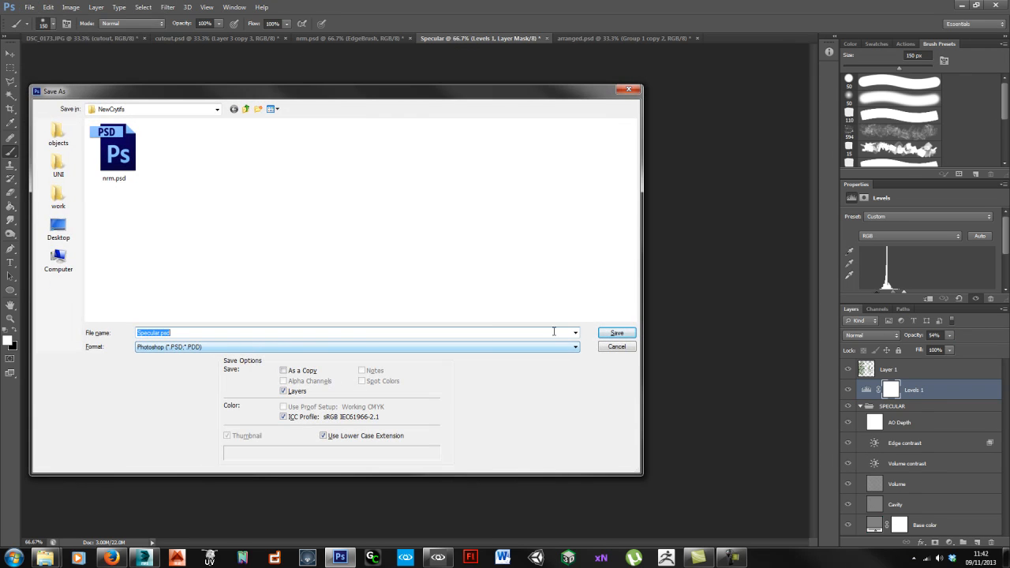
{"action": "left_click", "coordinate": [615, 333]}
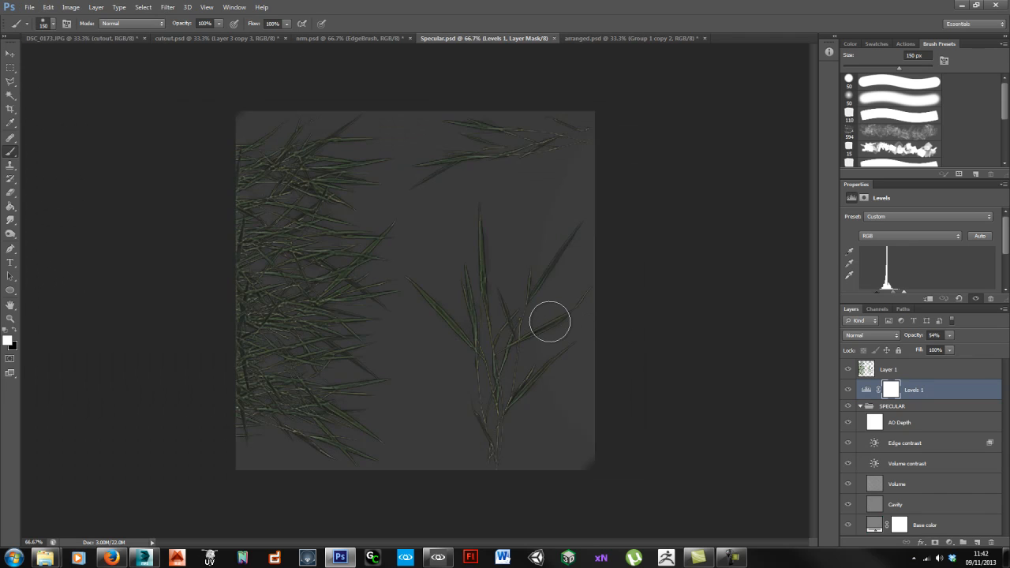
Step: Save a copy as Grass3_spec.tif in the CryTIFPlugin TIF format
{"action": "key", "text": "alt+f"}
{"action": "key", "text": "a"}
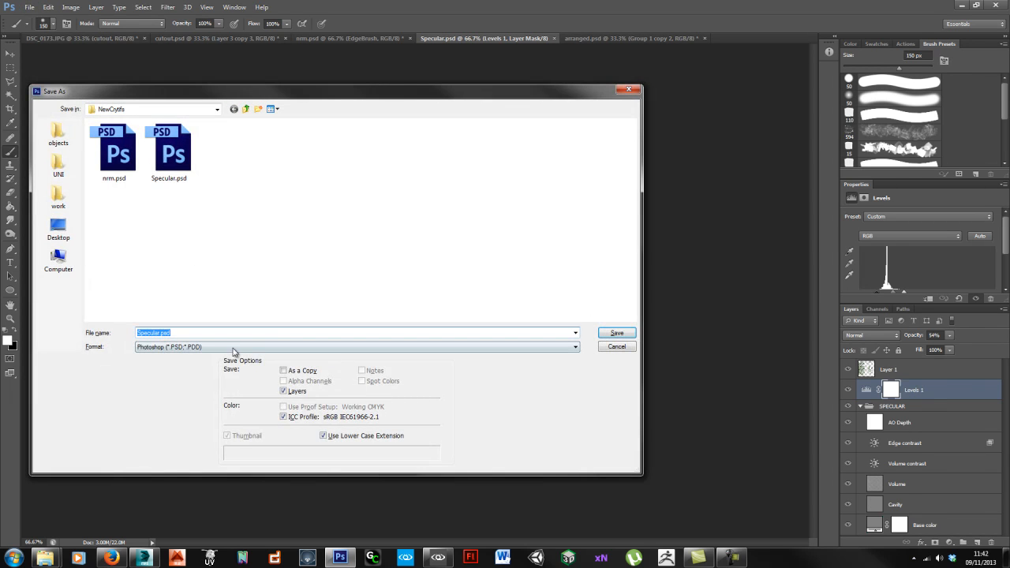
{"action": "left_click", "coordinate": [233, 351]}
{"action": "left_click", "coordinate": [217, 388]}
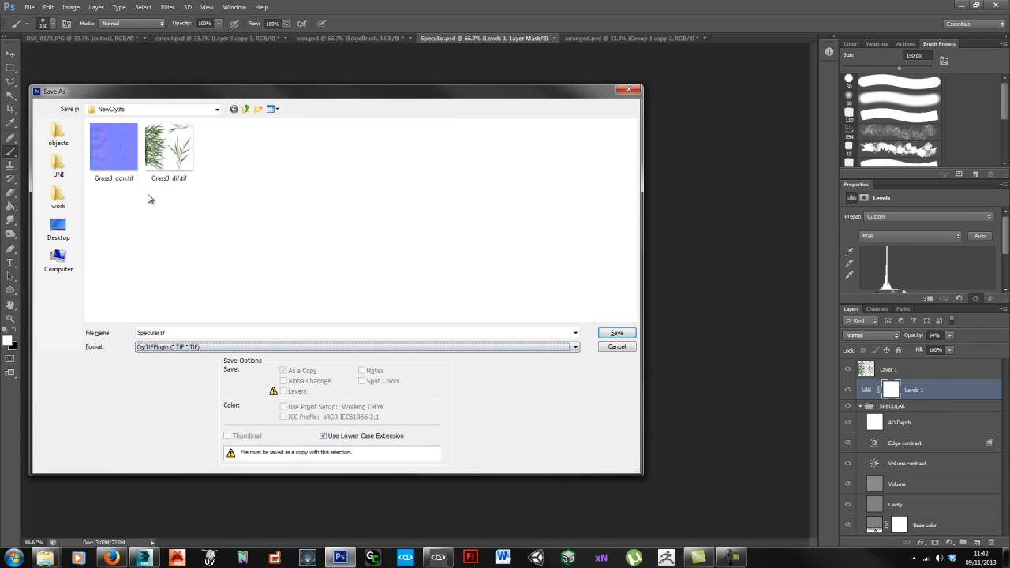
{"action": "left_click", "coordinate": [170, 167]}
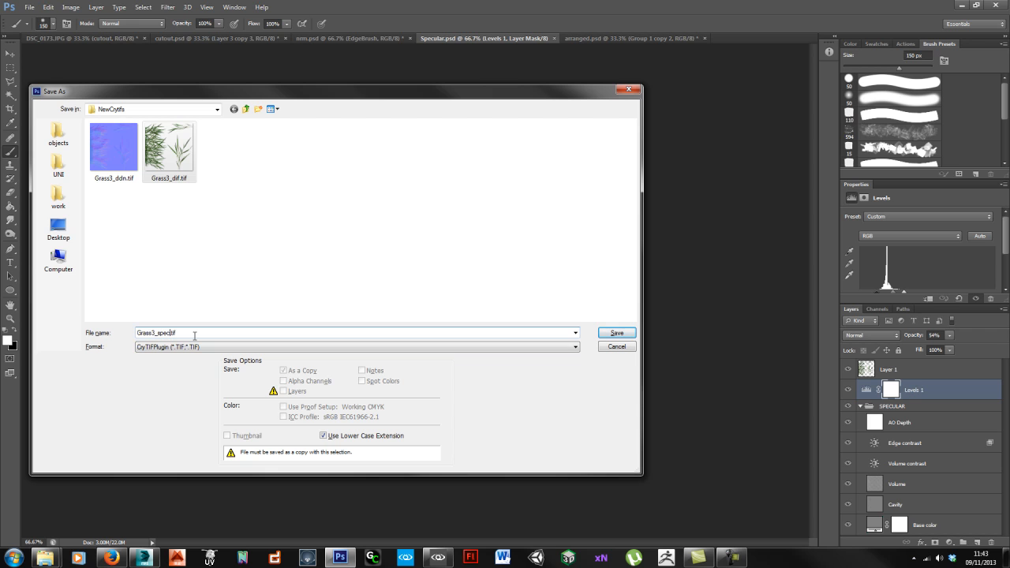
{"action": "left_click", "coordinate": [617, 334]}
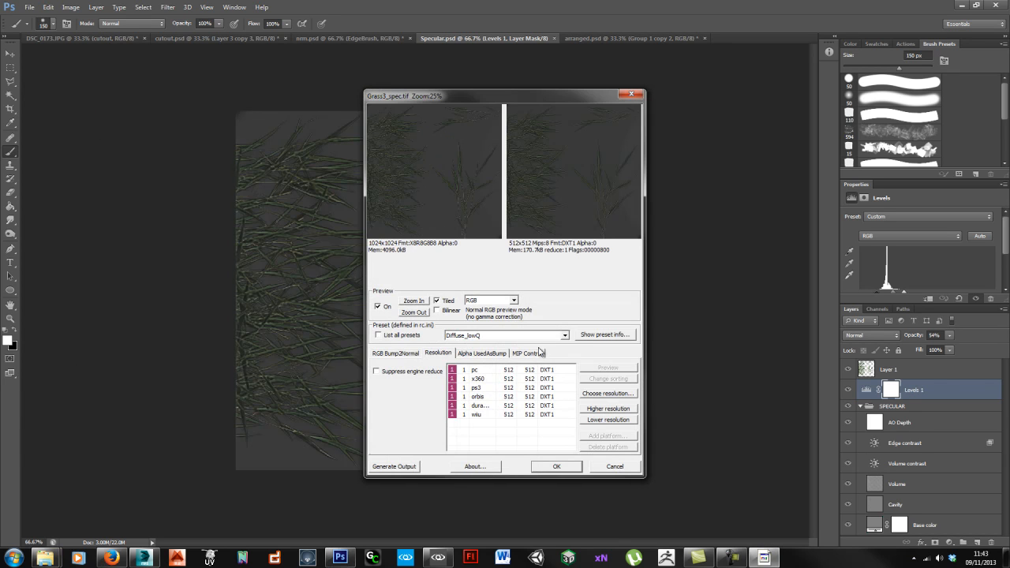
Step: Export with the Specular_highQ preset at 1024 resolution for all six platforms
{"action": "left_click", "coordinate": [519, 338]}
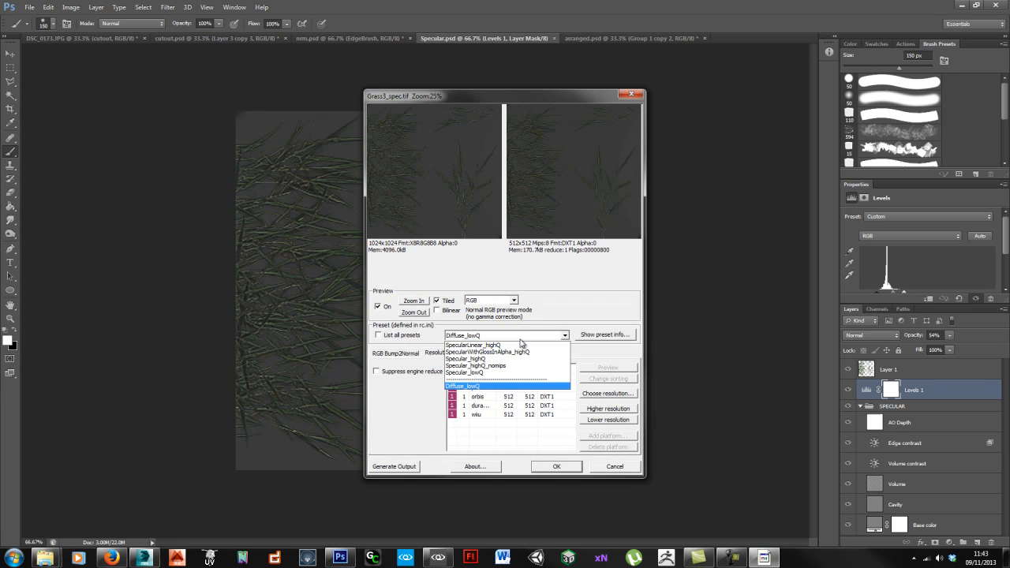
{"action": "left_click", "coordinate": [480, 359]}
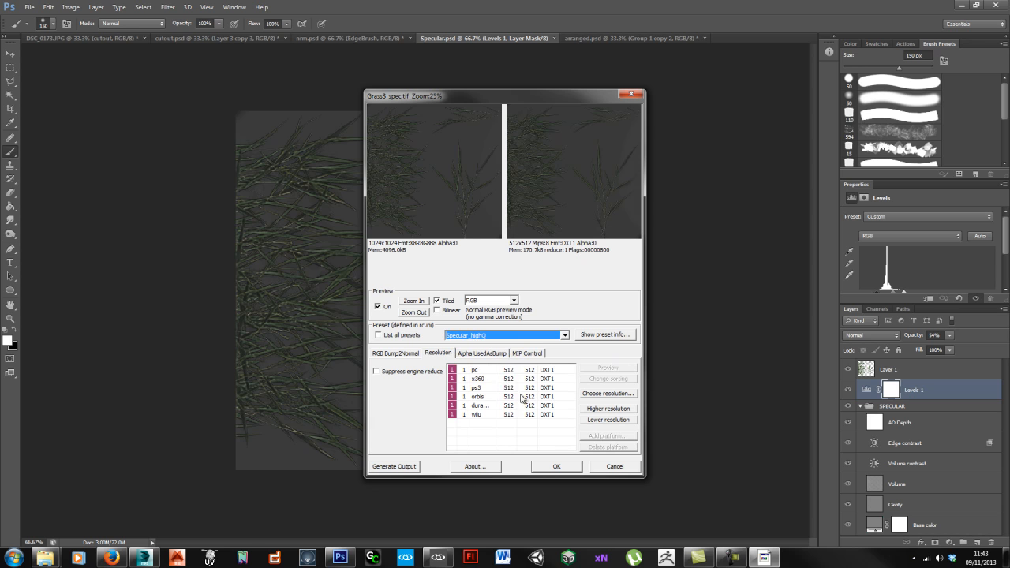
{"action": "left_click", "coordinate": [513, 371]}
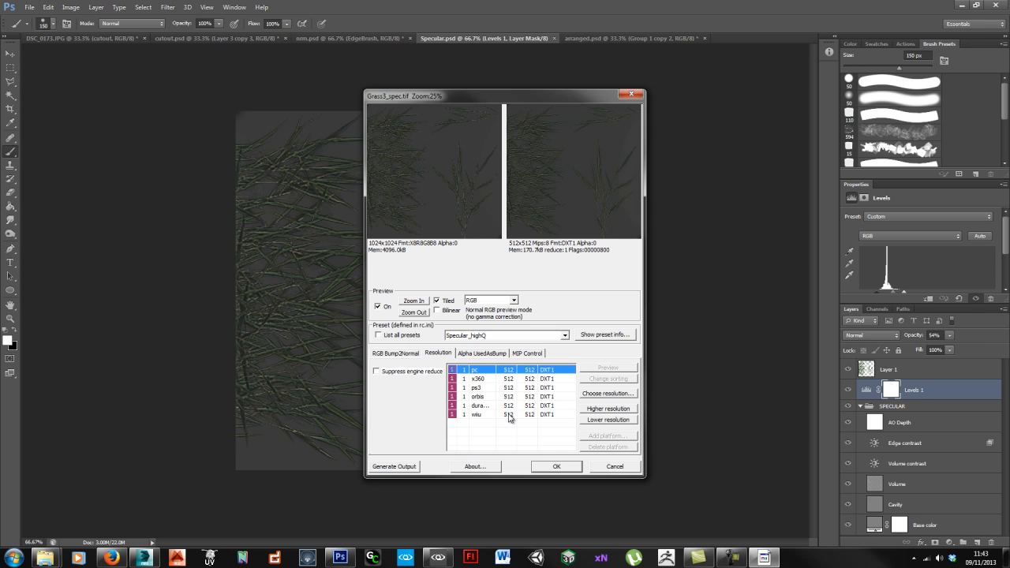
{"action": "left_click", "coordinate": [509, 414], "text": "shift"}
{"action": "left_click", "coordinate": [606, 409]}
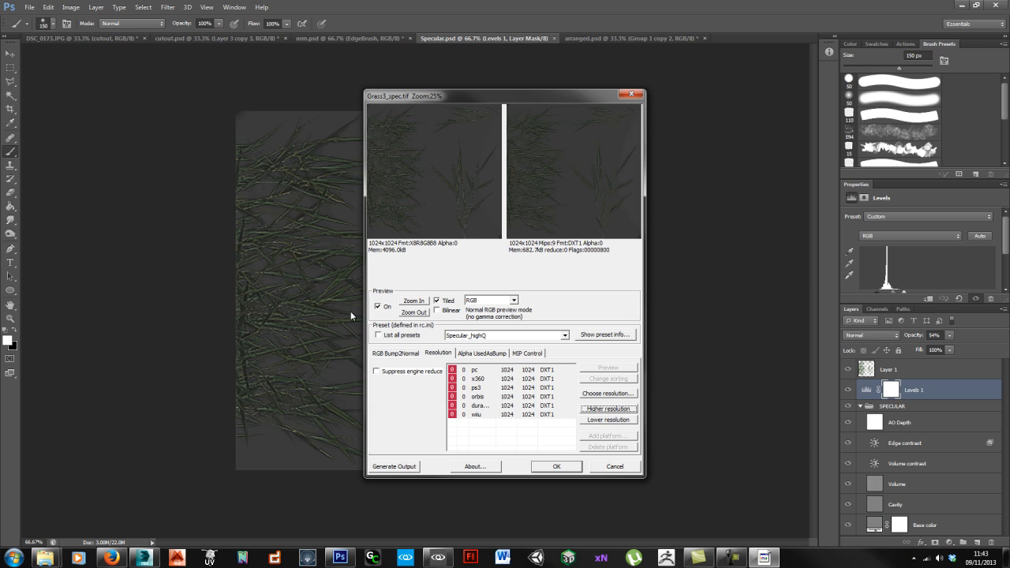
{"action": "left_click", "coordinate": [555, 467]}
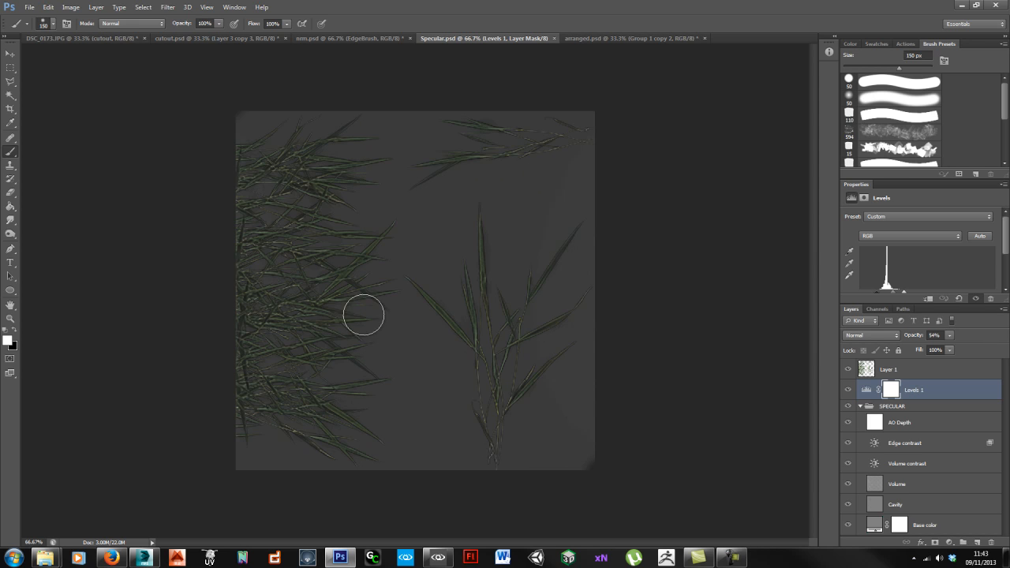
Step: Copy Grass3_spec.tif from the NewCrytifs folder and paste it into GameSDK/Objects/Natural/Grass3
{"action": "left_click", "coordinate": [436, 557]}
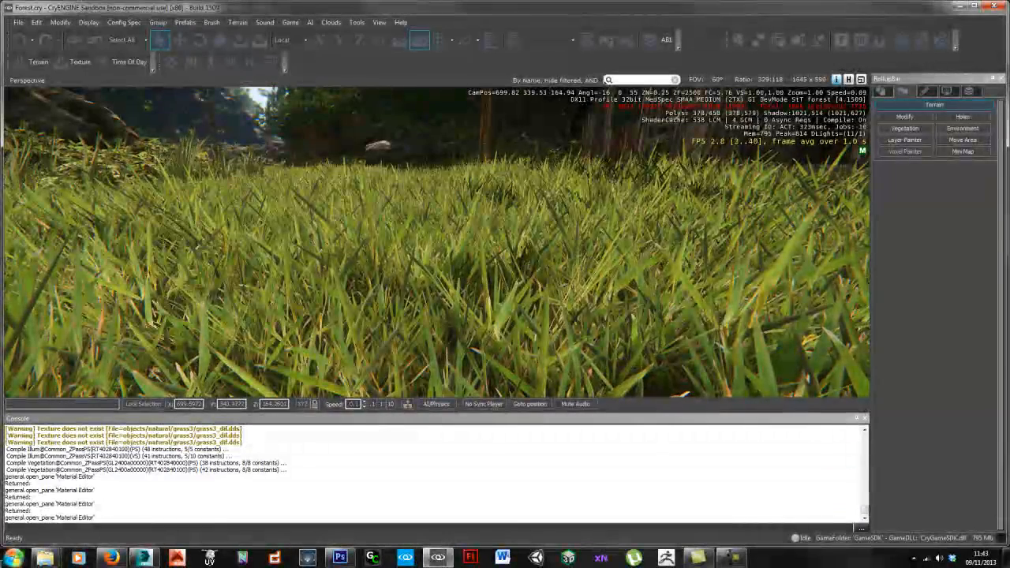
{"action": "mouse_move", "coordinate": [47, 560]}
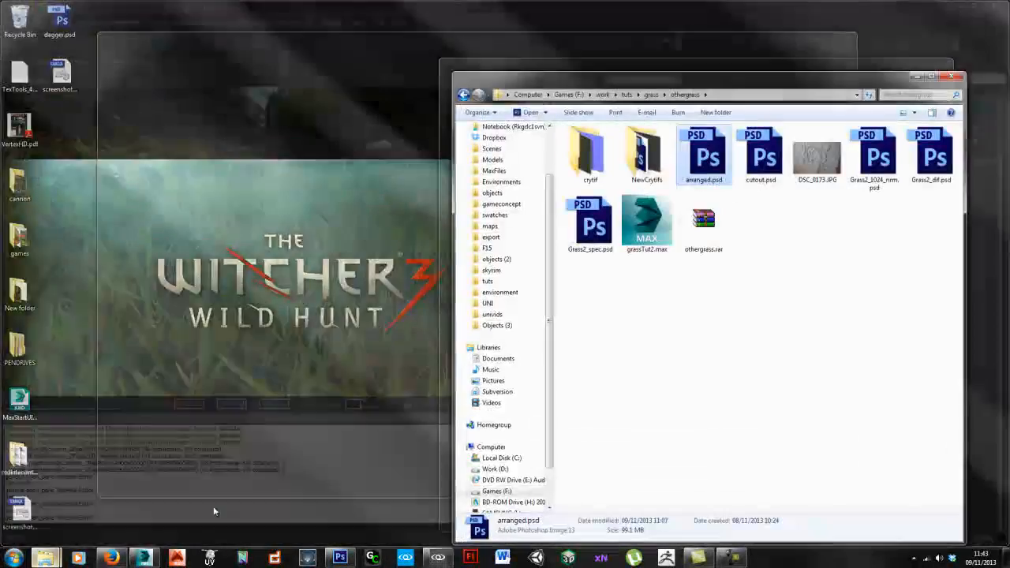
{"action": "left_click", "coordinate": [213, 511]}
{"action": "double_click", "coordinate": [647, 154]}
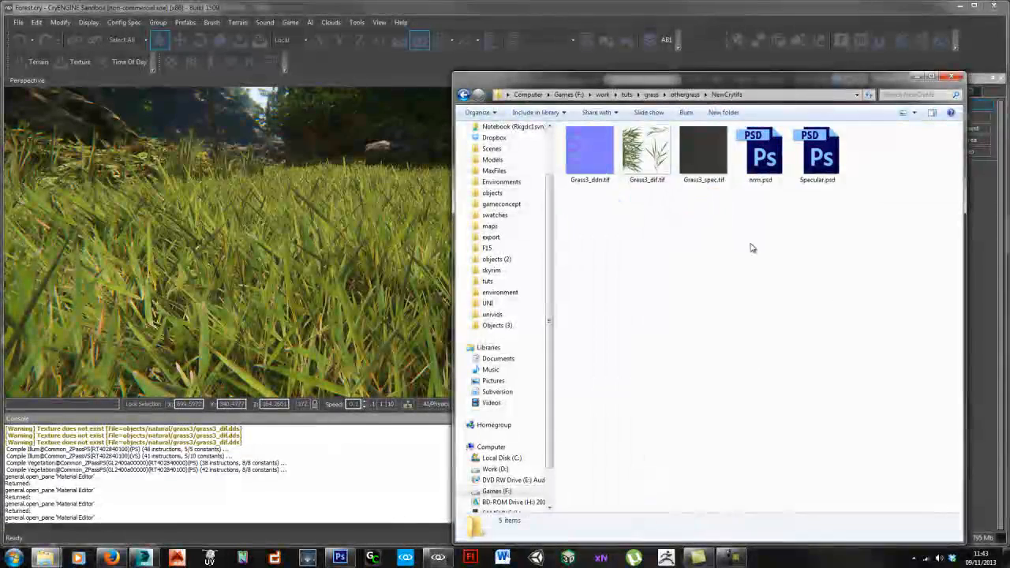
{"action": "left_click", "coordinate": [715, 164]}
{"action": "mouse_move", "coordinate": [58, 562]}
{"action": "left_click", "coordinate": [70, 514]}
{"action": "left_click", "coordinate": [681, 295]}
{"action": "key", "text": "ctrl+v"}
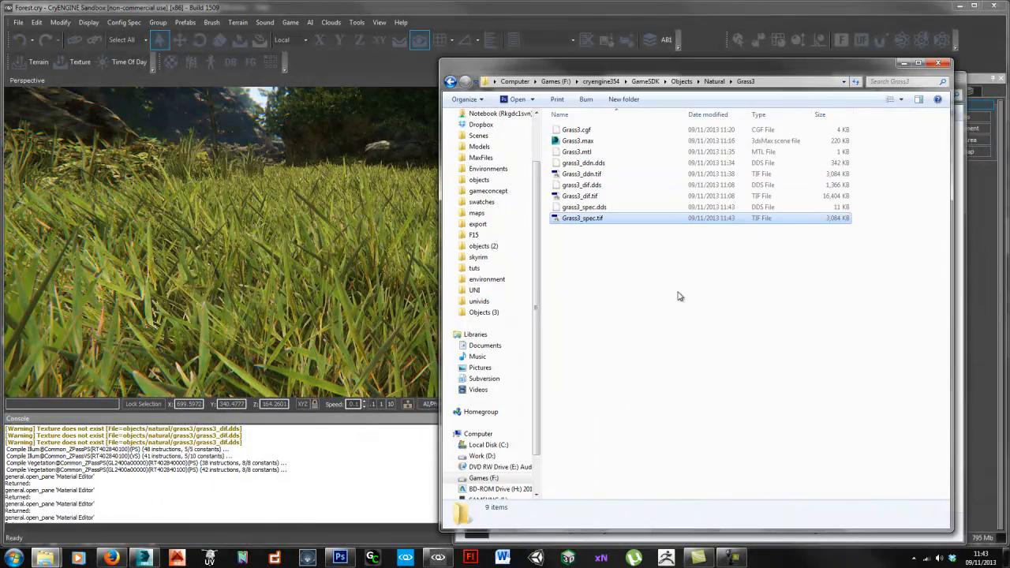
Step: In the Material Editor, load Grass3_spec.tif as the Grass3 specular map
{"action": "left_click", "coordinate": [572, 7]}
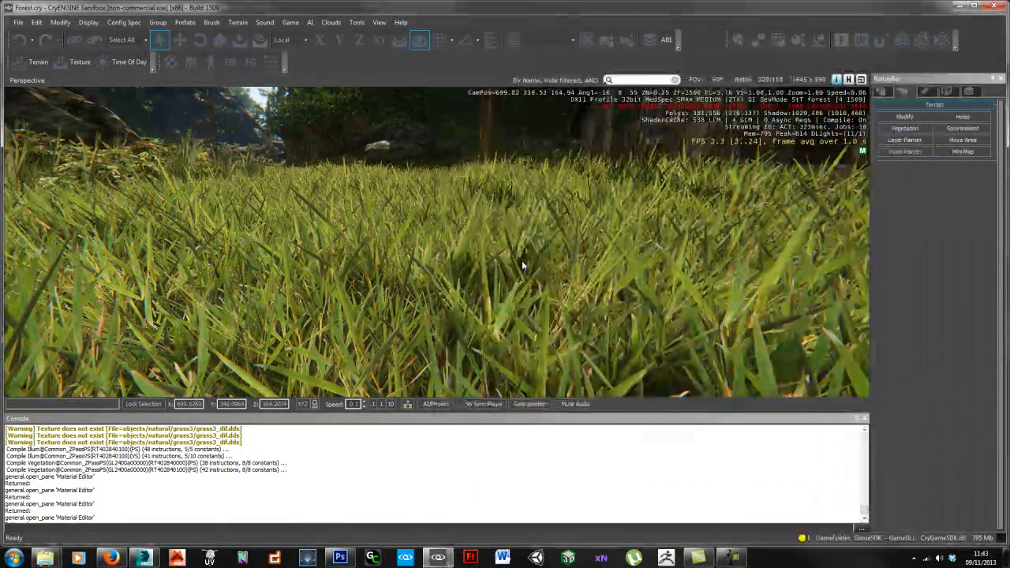
{"action": "key", "text": "m"}
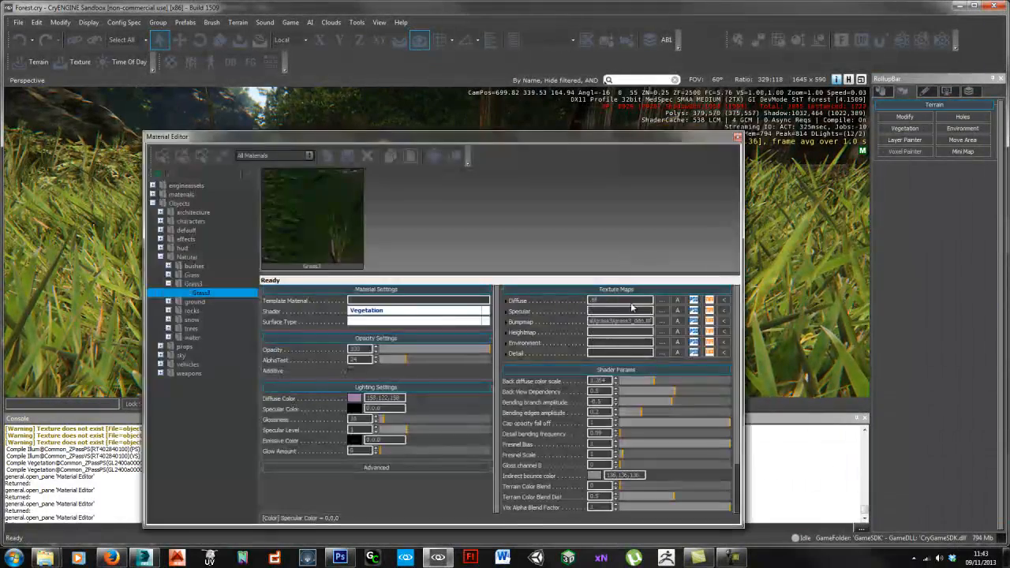
{"action": "left_click", "coordinate": [661, 311]}
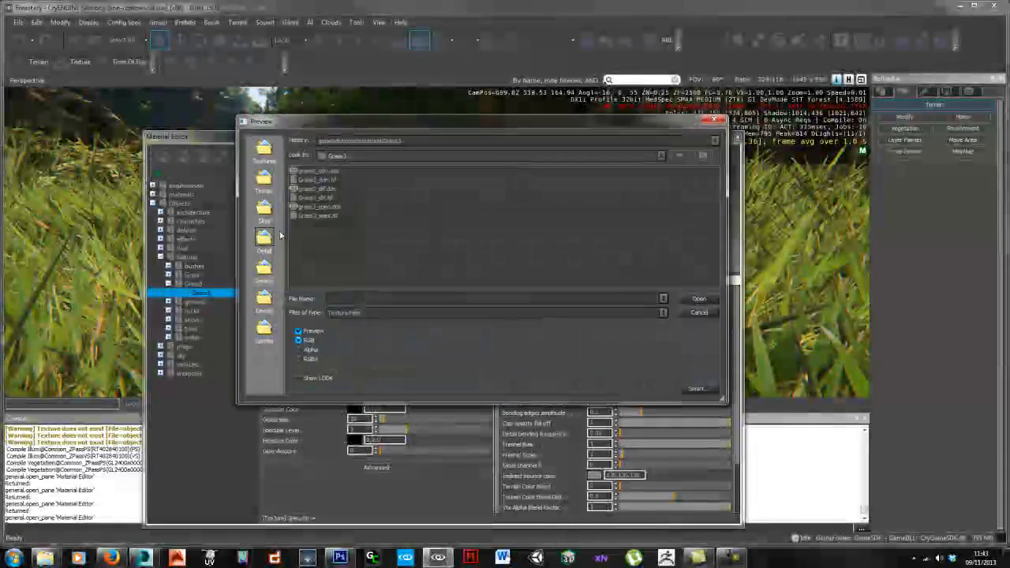
{"action": "double_click", "coordinate": [316, 215]}
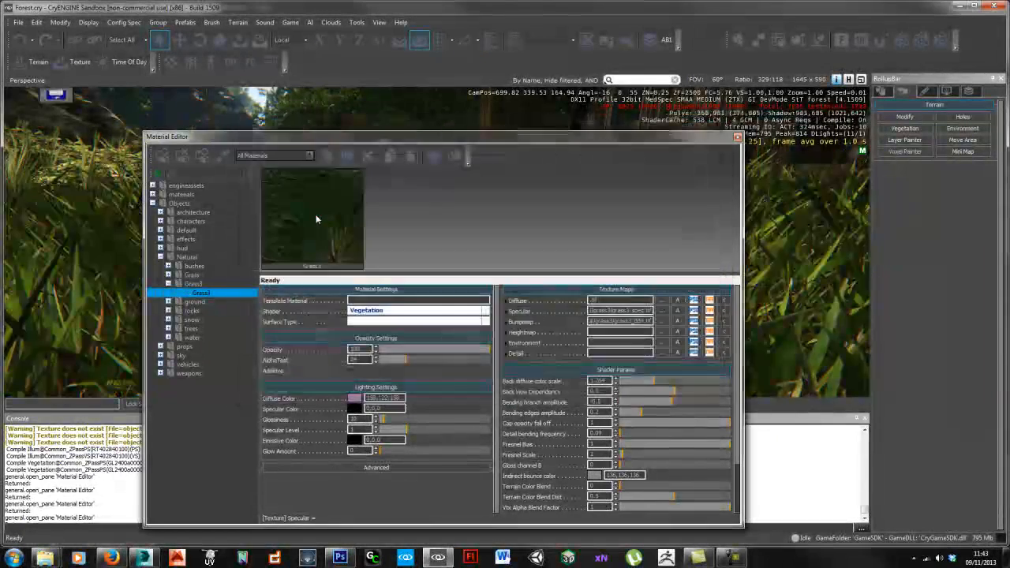
{"action": "left_click_drag", "start_coordinate": [623, 137], "coordinate": [659, 122]}
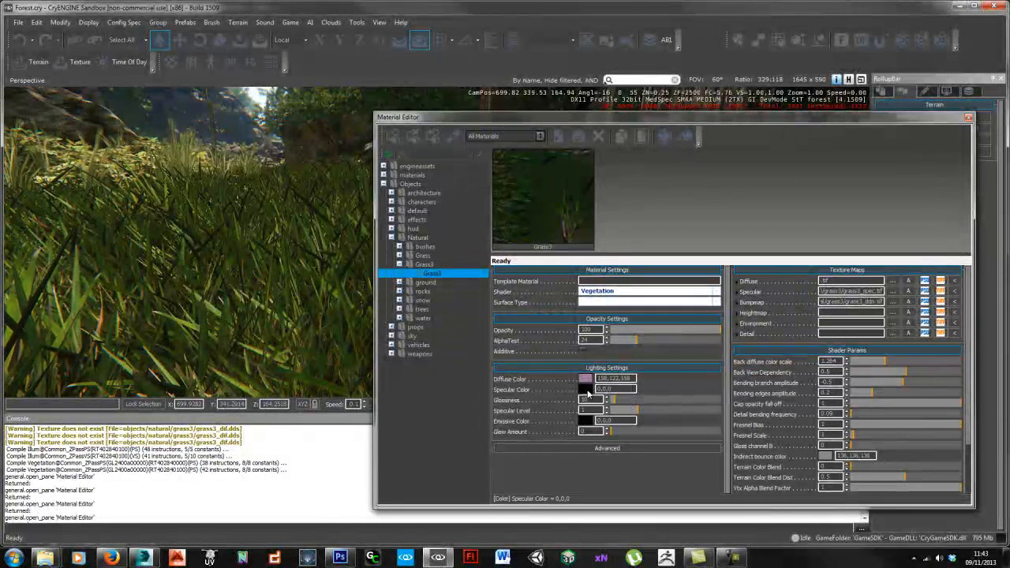
Step: Set the specular colour to grey 176,176,176 and fly into the grass to view it
{"action": "left_click", "coordinate": [585, 389]}
{"action": "left_click_drag", "start_coordinate": [521, 293], "coordinate": [520, 268]}
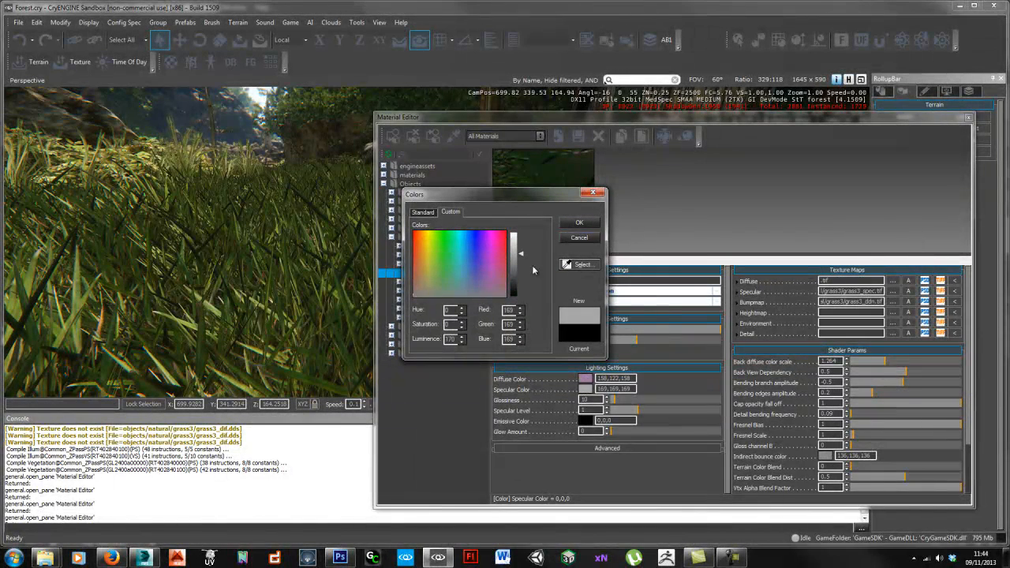
{"action": "left_click_drag", "start_coordinate": [522, 239], "coordinate": [519, 246]}
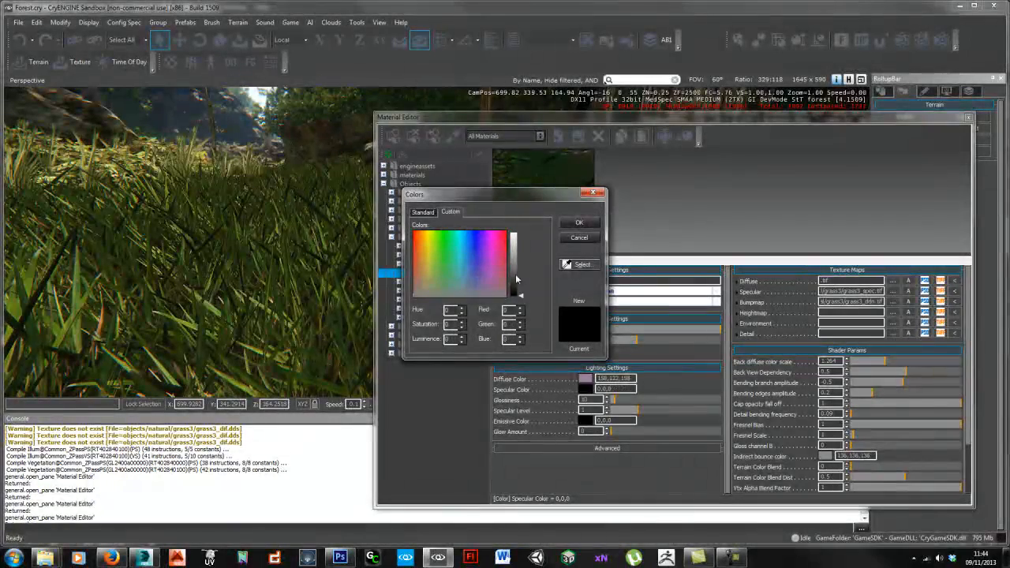
{"action": "left_click", "coordinate": [577, 223]}
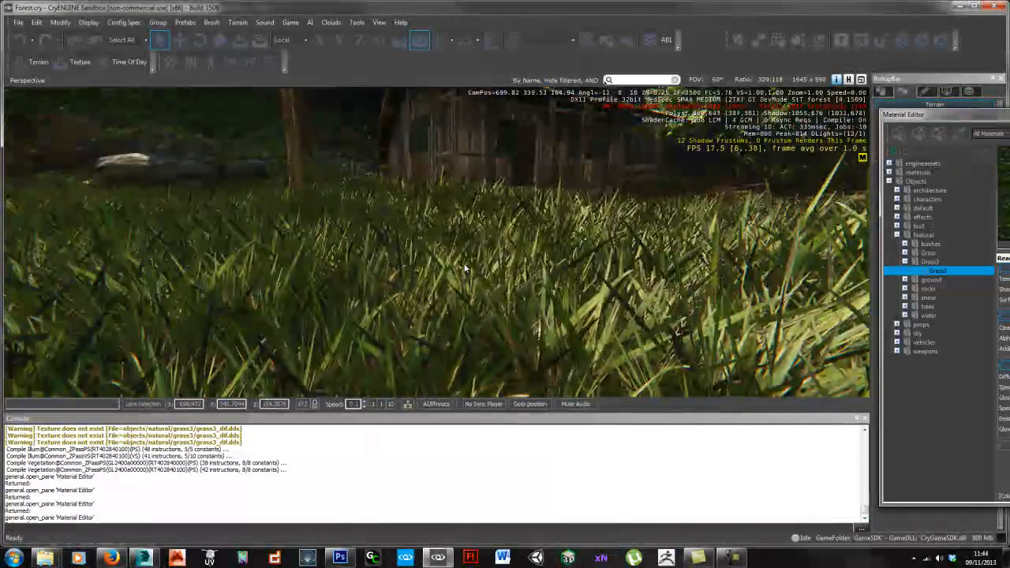
{"action": "key", "text": "w"}
{"action": "mouse_move", "coordinate": [466, 269]}
{"action": "right_mouse_down"}
{"action": "mouse_move", "coordinate": [472, 265]}
{"action": "mouse_move", "coordinate": [453, 270]}
{"action": "mouse_move", "coordinate": [461, 263]}
{"action": "right_mouse_up"}
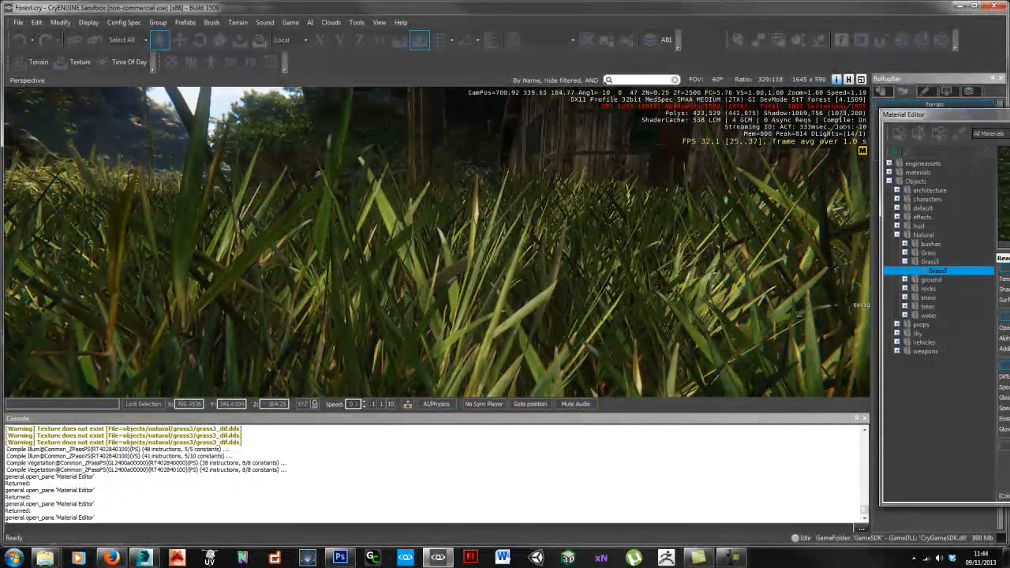
{"action": "left_click_drag", "start_coordinate": [915, 115], "coordinate": [416, 96]}
Step: Raise glossiness, set Back diffuse color scale to 3.361 and Back View Dependency to 0.167
{"action": "right_click_drag", "start_coordinate": [275, 259], "coordinate": [384, 241]}
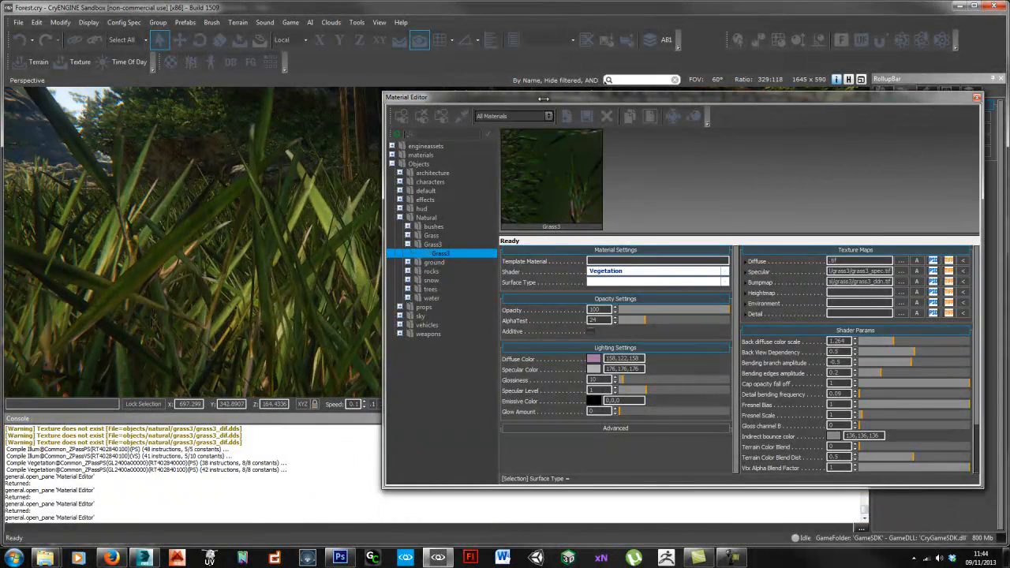
{"action": "left_click_drag", "start_coordinate": [384, 241], "coordinate": [453, 240]}
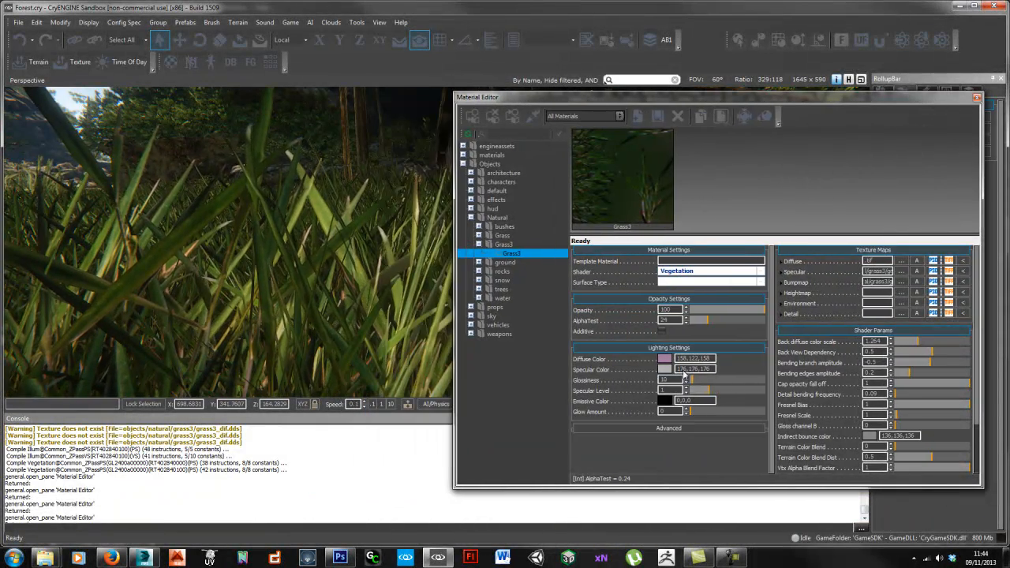
{"action": "mouse_move", "coordinate": [701, 381]}
{"action": "left_mouse_down"}
{"action": "mouse_move", "coordinate": [733, 383]}
{"action": "mouse_move", "coordinate": [709, 382]}
{"action": "mouse_move", "coordinate": [742, 393]}
{"action": "mouse_move", "coordinate": [719, 382]}
{"action": "left_mouse_up"}
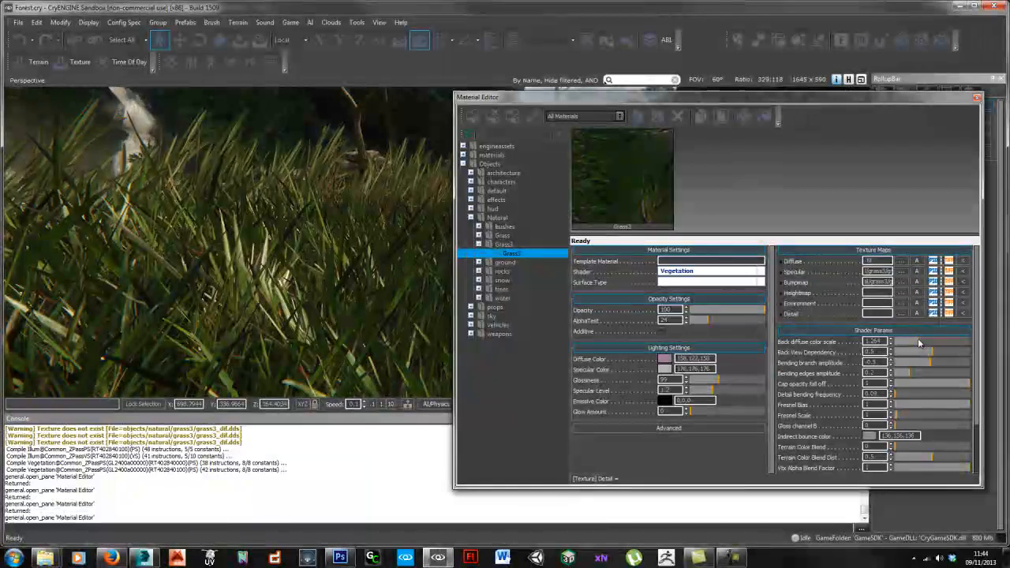
{"action": "mouse_move", "coordinate": [961, 342]}
{"action": "left_mouse_down"}
{"action": "mouse_move", "coordinate": [914, 341]}
{"action": "mouse_move", "coordinate": [956, 342]}
{"action": "left_mouse_up"}
{"action": "mouse_move", "coordinate": [326, 258]}
{"action": "right_mouse_down"}
{"action": "mouse_move", "coordinate": [319, 245]}
{"action": "mouse_move", "coordinate": [325, 257]}
{"action": "right_mouse_up"}
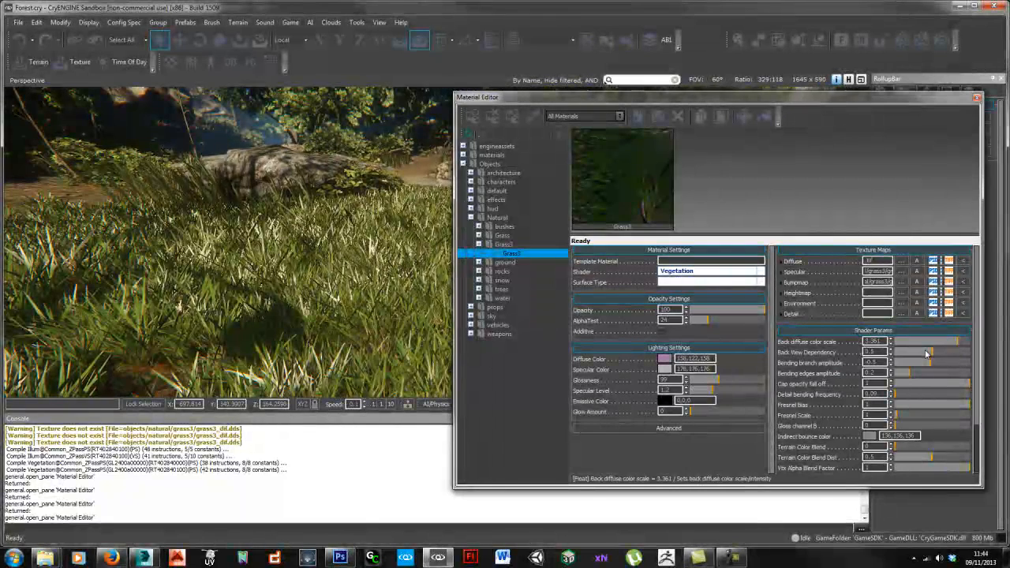
{"action": "left_click_drag", "start_coordinate": [905, 357], "coordinate": [908, 352]}
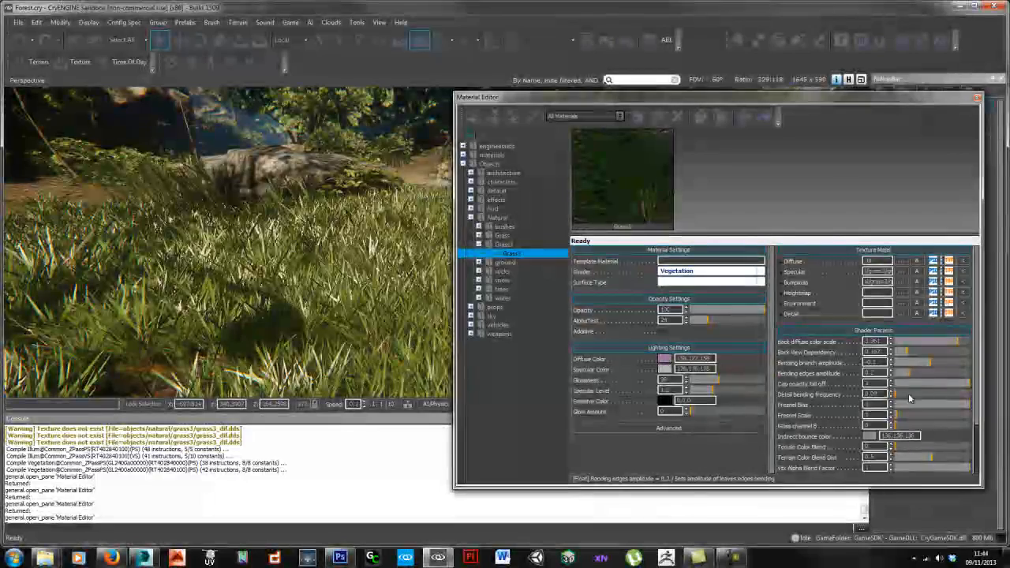
Step: Lower Fresnel Bias to 0.215, settle glossiness at 172, and close the Material Editor
{"action": "left_click", "coordinate": [916, 405]}
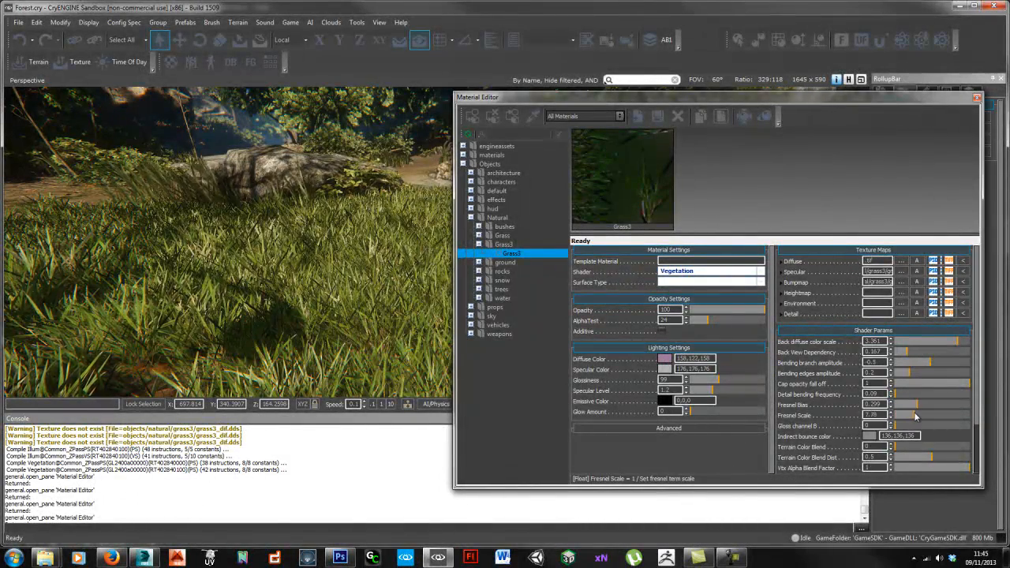
{"action": "left_click", "coordinate": [905, 404]}
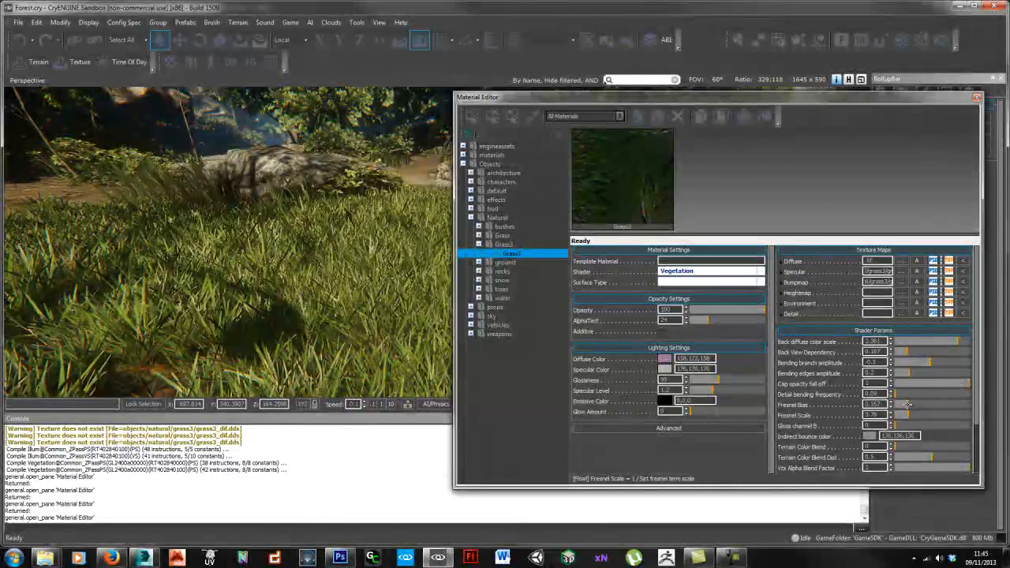
{"action": "key", "text": "w"}
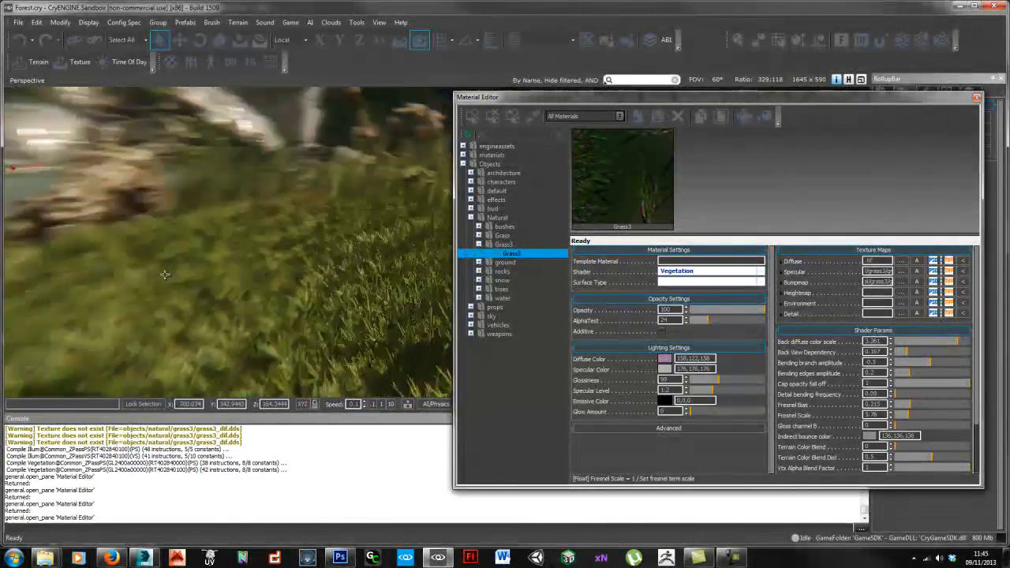
{"action": "right_click_drag", "start_coordinate": [169, 272], "coordinate": [159, 272]}
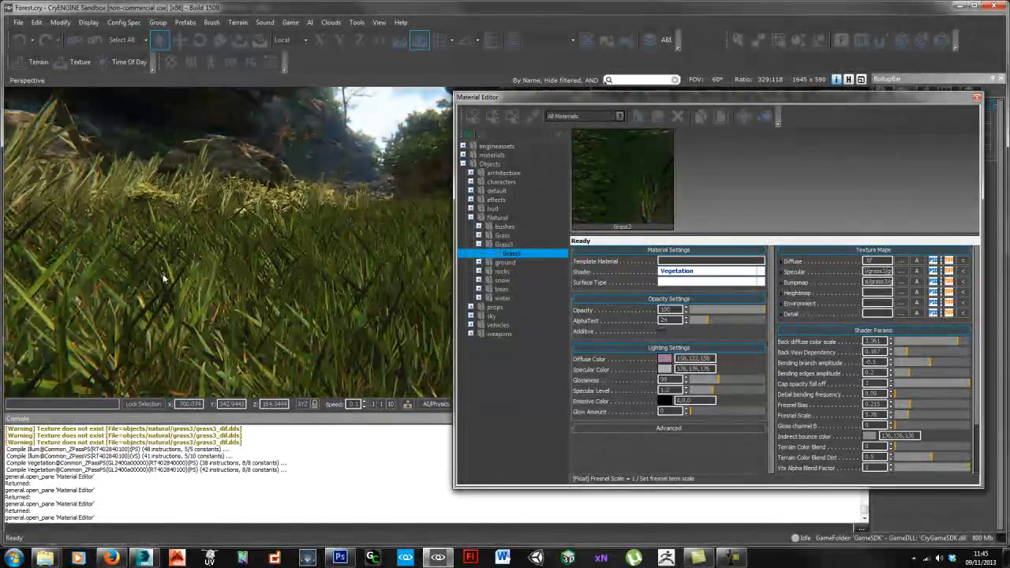
{"action": "left_click_drag", "start_coordinate": [746, 381], "coordinate": [740, 382]}
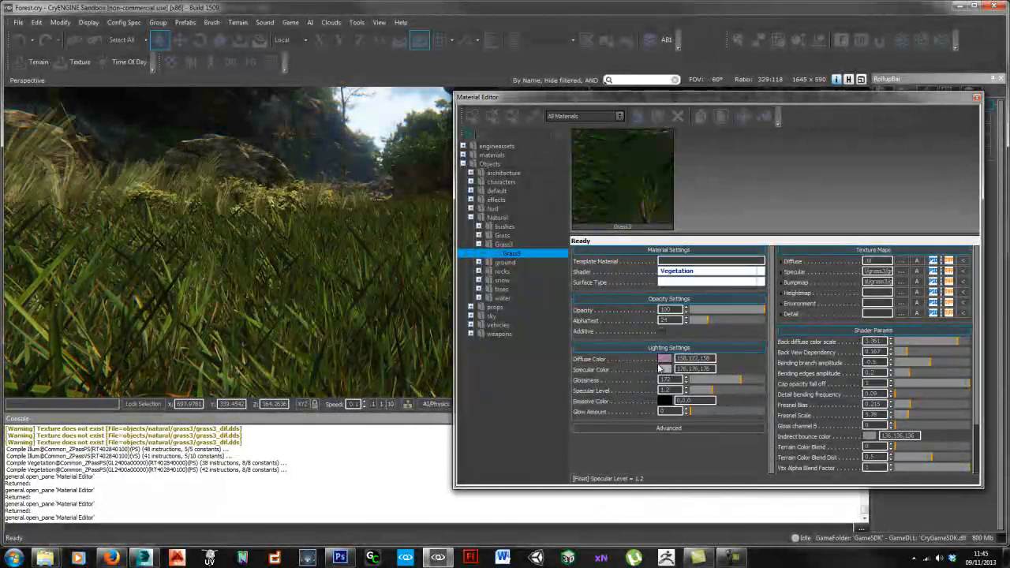
{"action": "left_click", "coordinate": [976, 96]}
{"action": "right_click_drag", "start_coordinate": [513, 264], "coordinate": [481, 266]}
Step: Pick the grass material, set glossiness 94, back diffuse scale 3.056, AlphaTest 37, then close the editor
{"action": "key", "text": "m"}
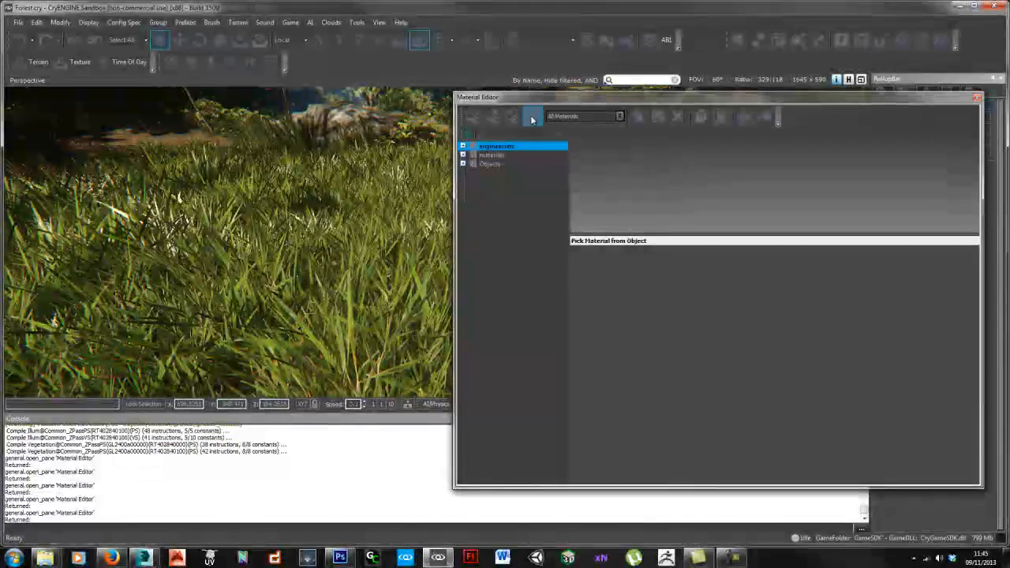
{"action": "left_click", "coordinate": [386, 242]}
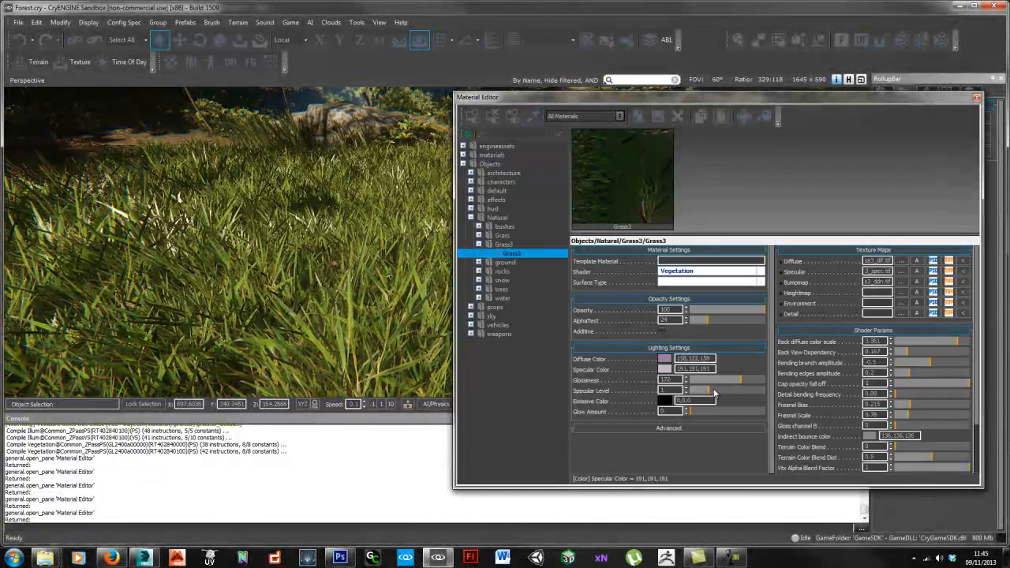
{"action": "left_click_drag", "start_coordinate": [710, 382], "coordinate": [717, 378]}
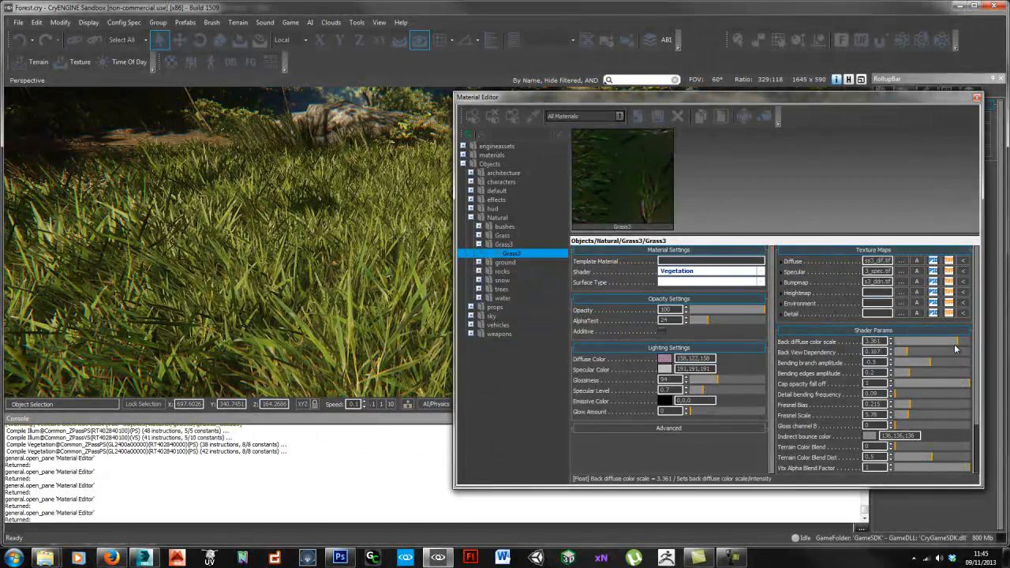
{"action": "left_click_drag", "start_coordinate": [955, 348], "coordinate": [953, 347]}
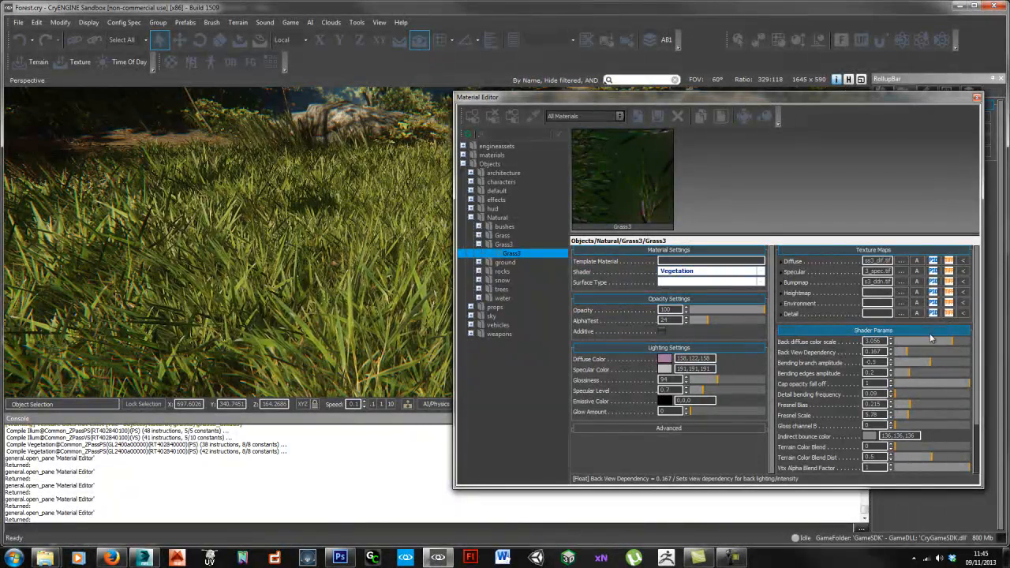
{"action": "left_click_drag", "start_coordinate": [706, 317], "coordinate": [718, 320]}
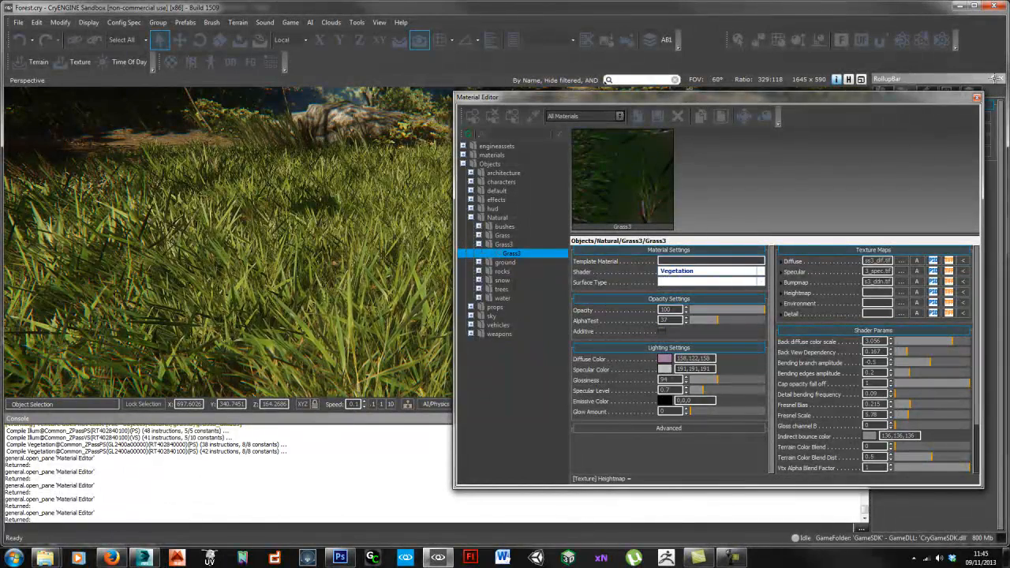
{"action": "left_click", "coordinate": [976, 97]}
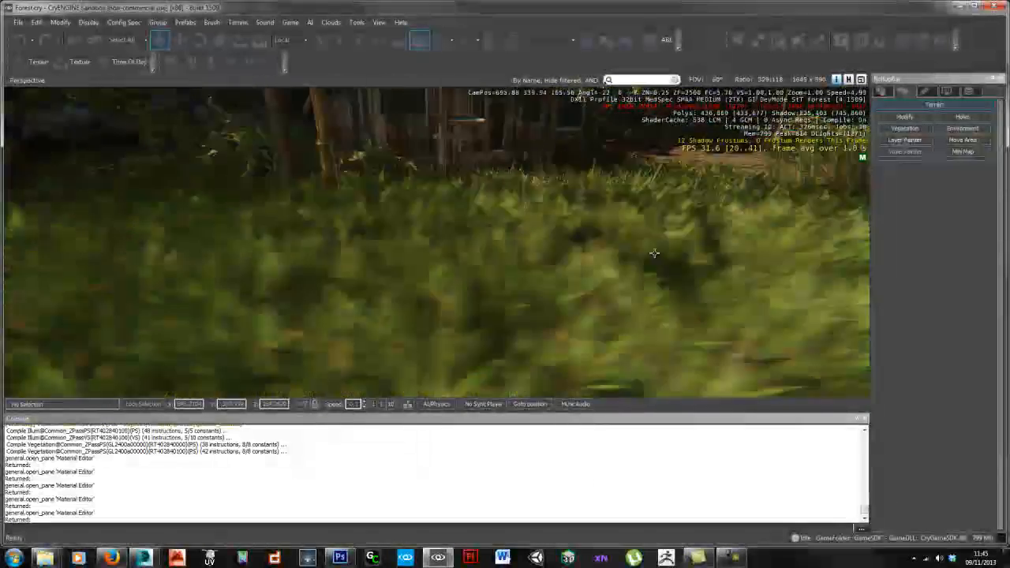
Step: Fly toward the rocks, then enter game mode (Ctrl+G) and walk the player through the grass3 field
{"action": "key", "text": "w"}
{"action": "mouse_move", "coordinate": [654, 253]}
{"action": "right_mouse_down"}
{"action": "mouse_move", "coordinate": [609, 242]}
{"action": "mouse_move", "coordinate": [660, 260]}
{"action": "right_mouse_up"}
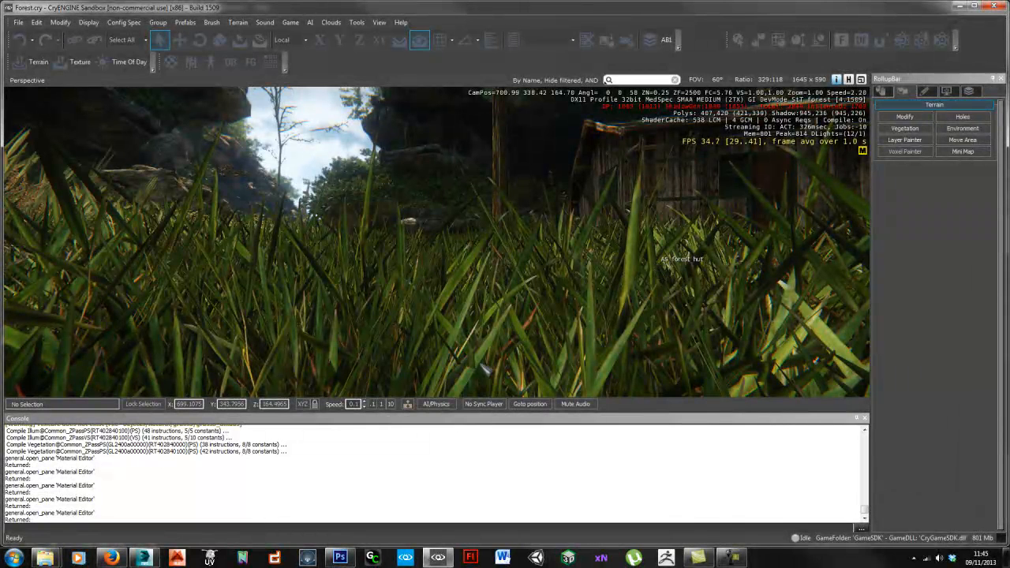
{"action": "key", "text": "ctrl+g"}
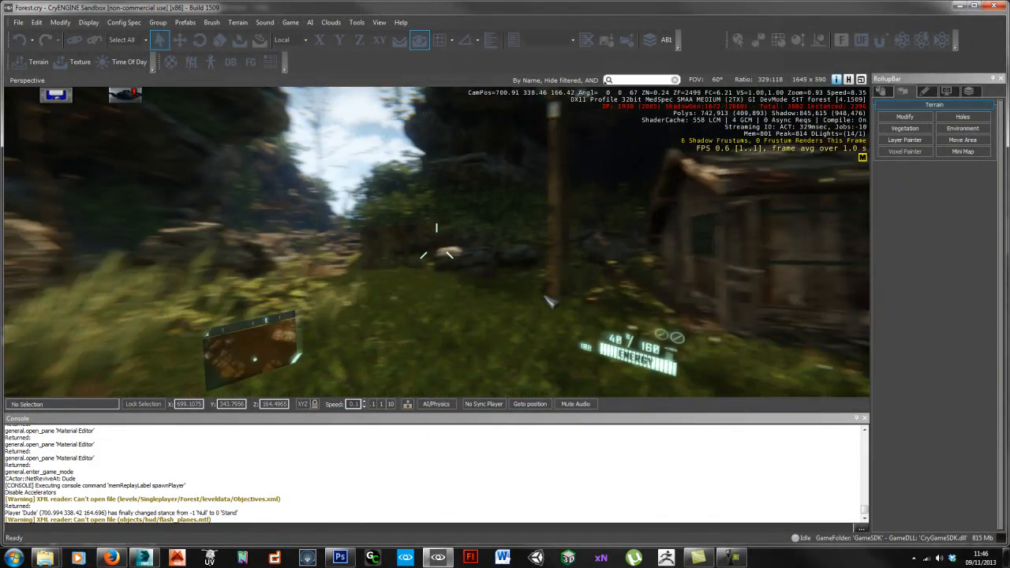
{"action": "key", "text": "w"}
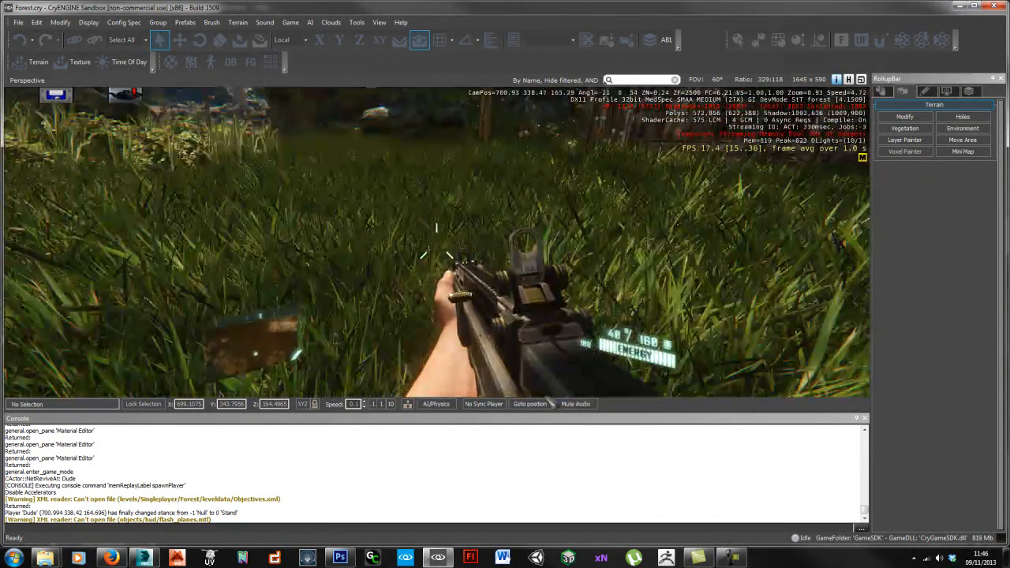
{"action": "key", "text": "w"}
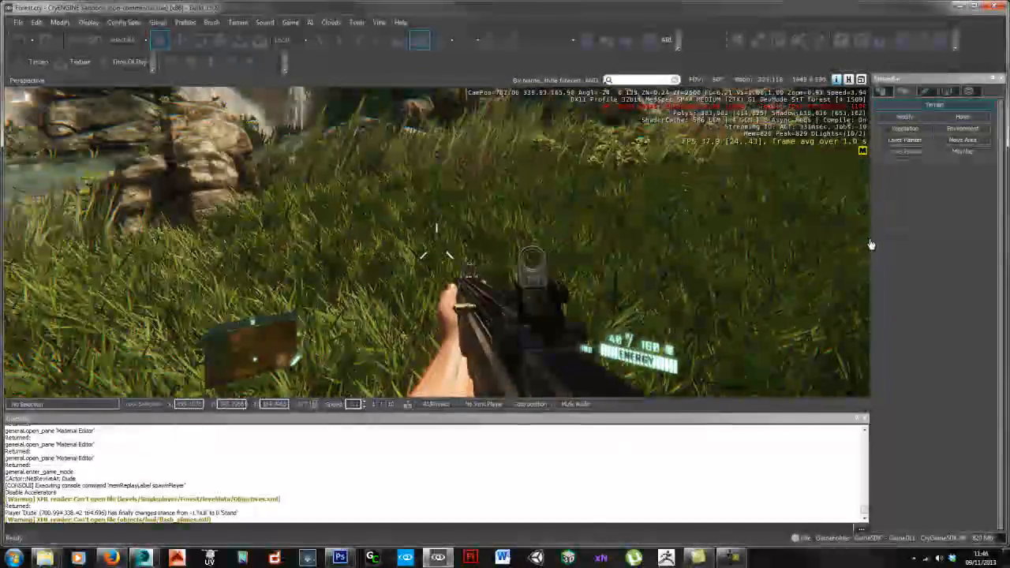
Step: Exit game mode and fly the editor camera low over the grass beneath the waterfall and boulders
{"action": "key", "text": "Escape"}
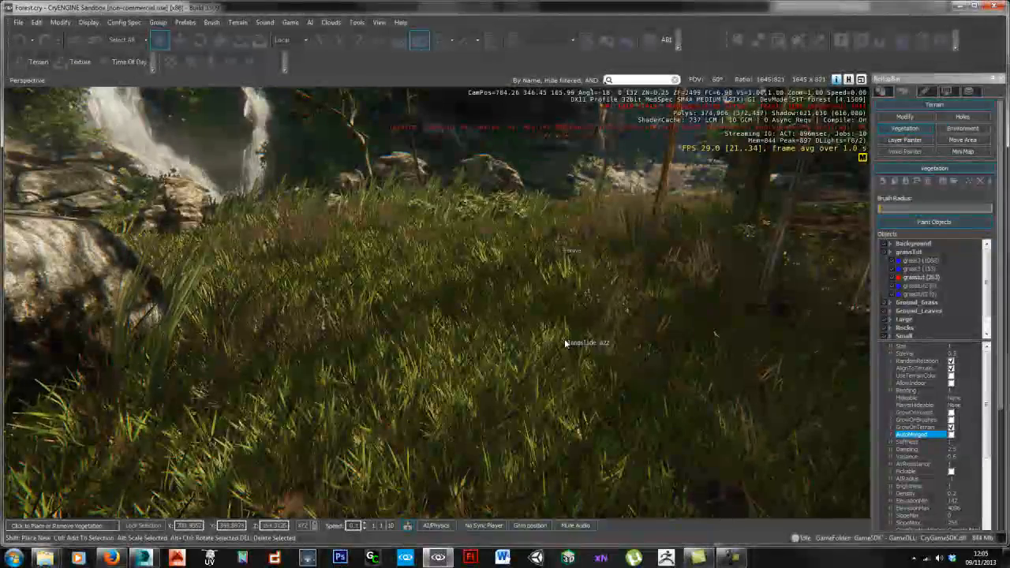
{"action": "mouse_move", "coordinate": [563, 348]}
{"action": "right_mouse_down"}
{"action": "mouse_move", "coordinate": [552, 349]}
{"action": "mouse_move", "coordinate": [575, 349]}
{"action": "mouse_move", "coordinate": [544, 346]}
{"action": "right_mouse_up"}
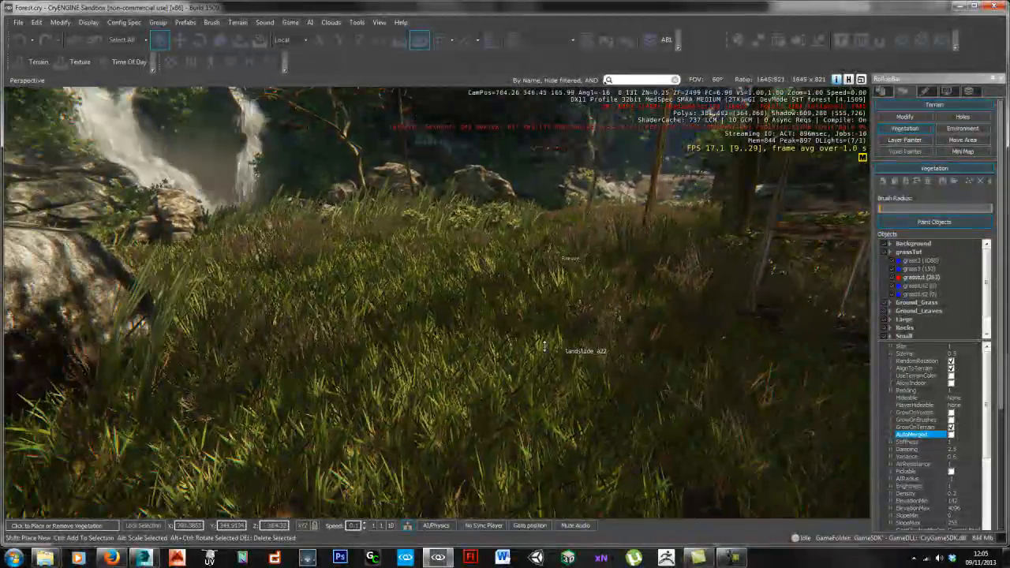
{"action": "scroll", "coordinate": [541, 347], "scroll_direction": "up", "scroll_amount": 5}
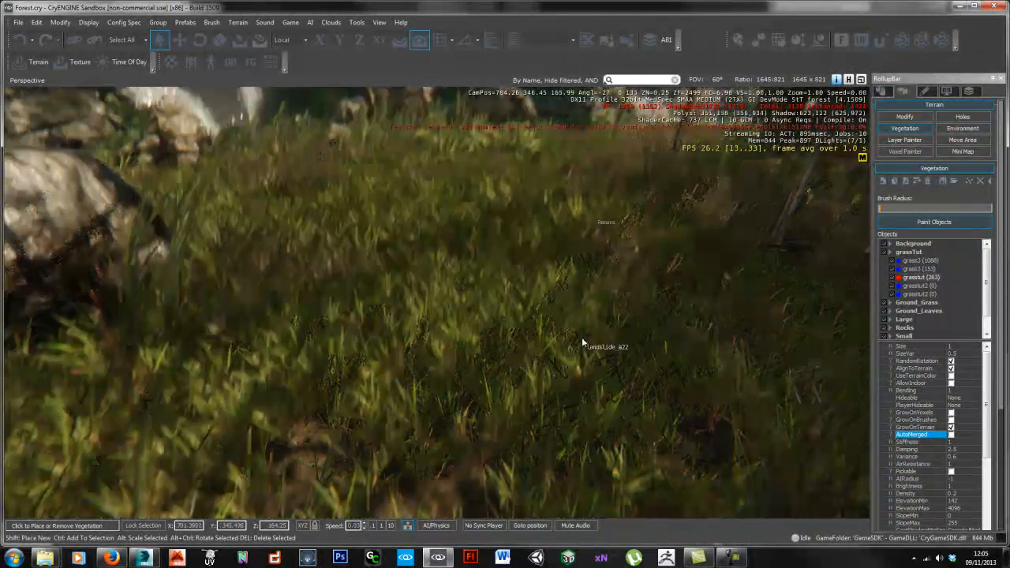
{"action": "right_click_drag", "start_coordinate": [581, 342], "coordinate": [623, 345]}
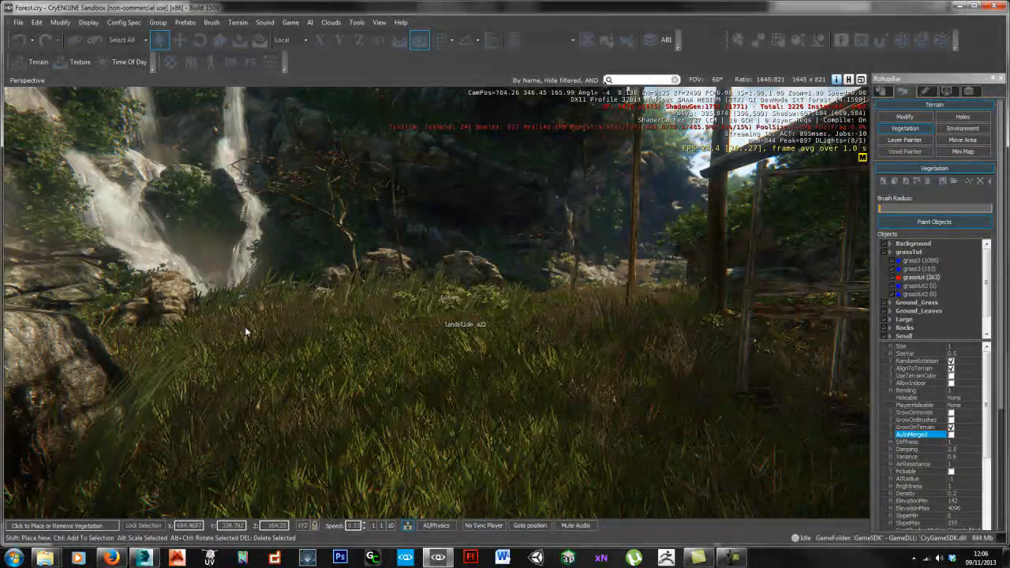
{"action": "right_click_drag", "start_coordinate": [515, 389], "coordinate": [508, 368]}
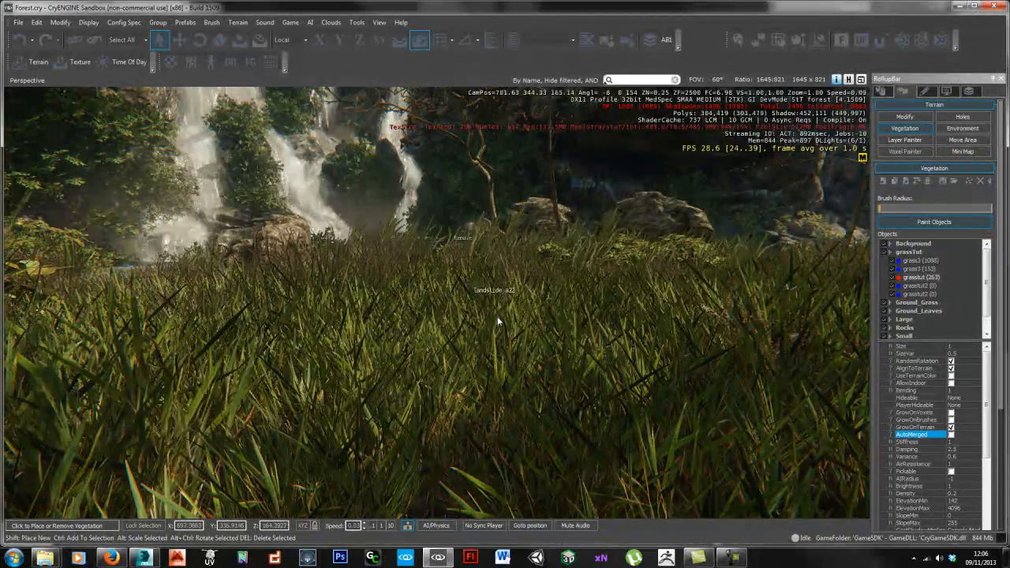
{"action": "right_click_drag", "start_coordinate": [633, 383], "coordinate": [586, 327]}
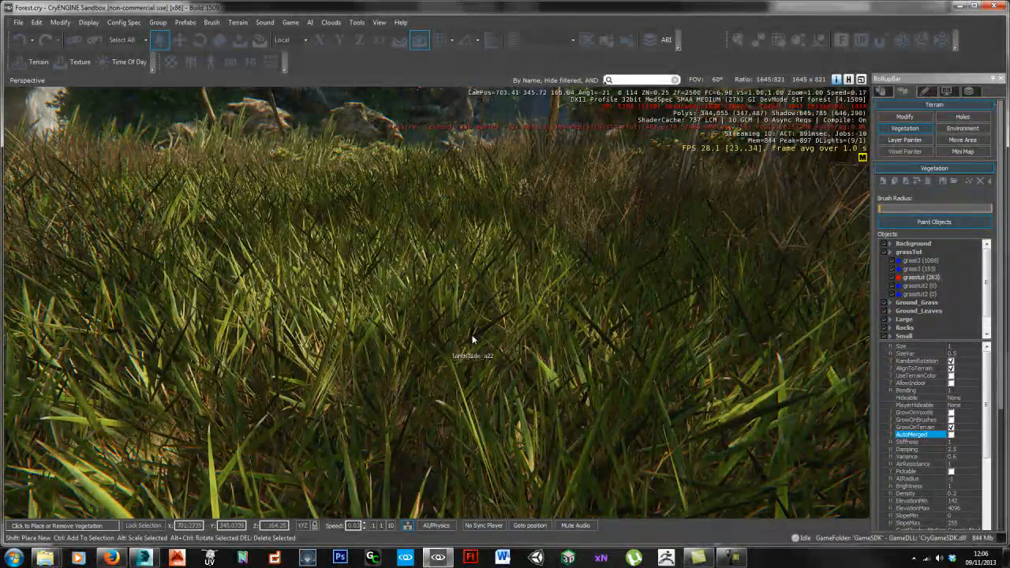
{"action": "key", "text": "s"}
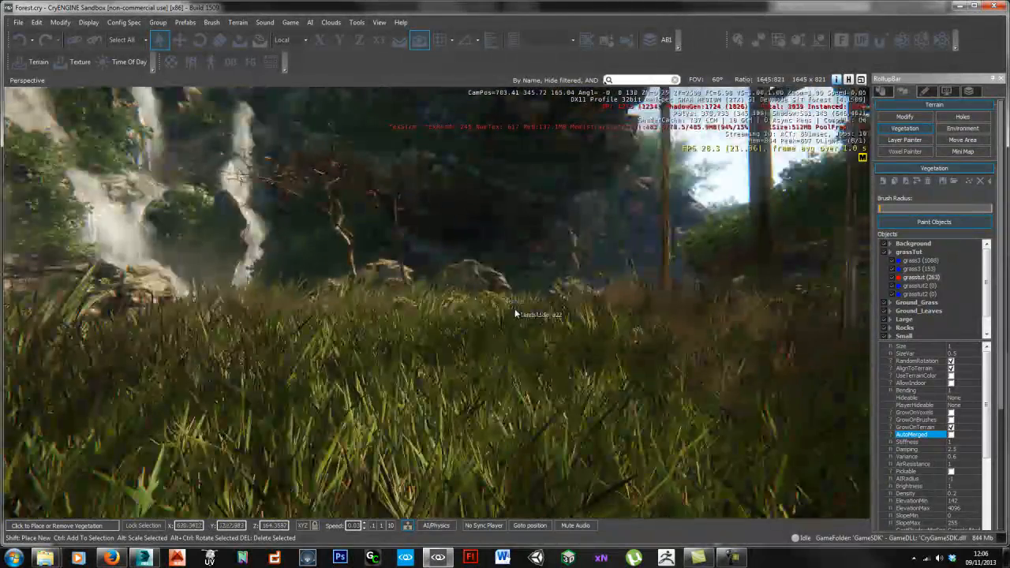
{"action": "key", "text": "w"}
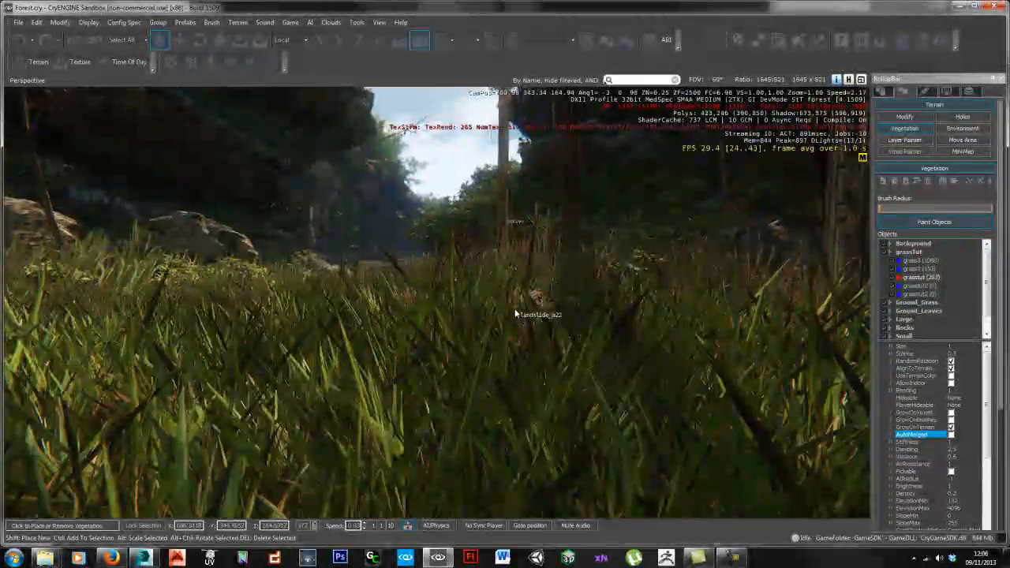
{"action": "key", "text": "s"}
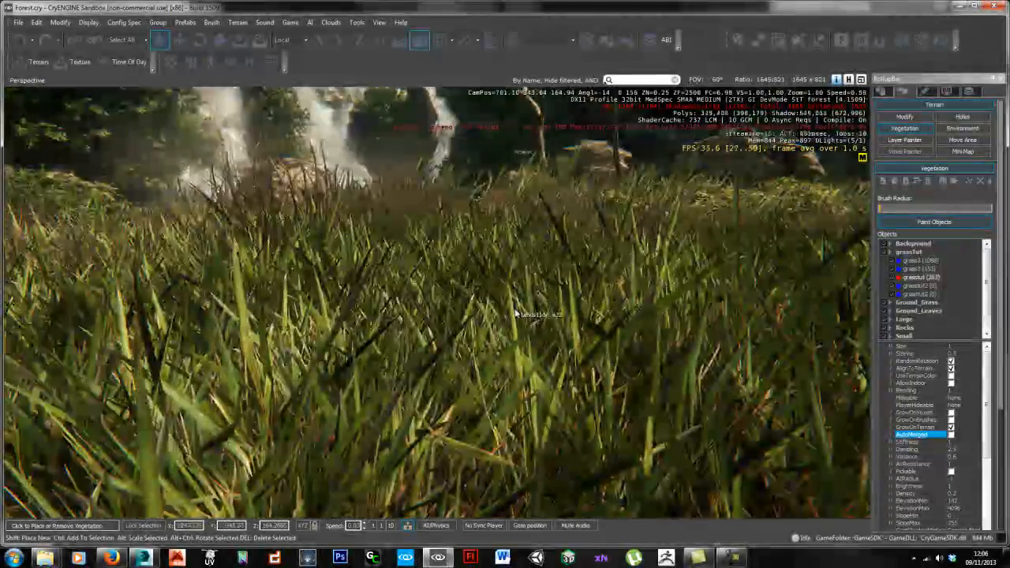
{"action": "key", "text": "w"}
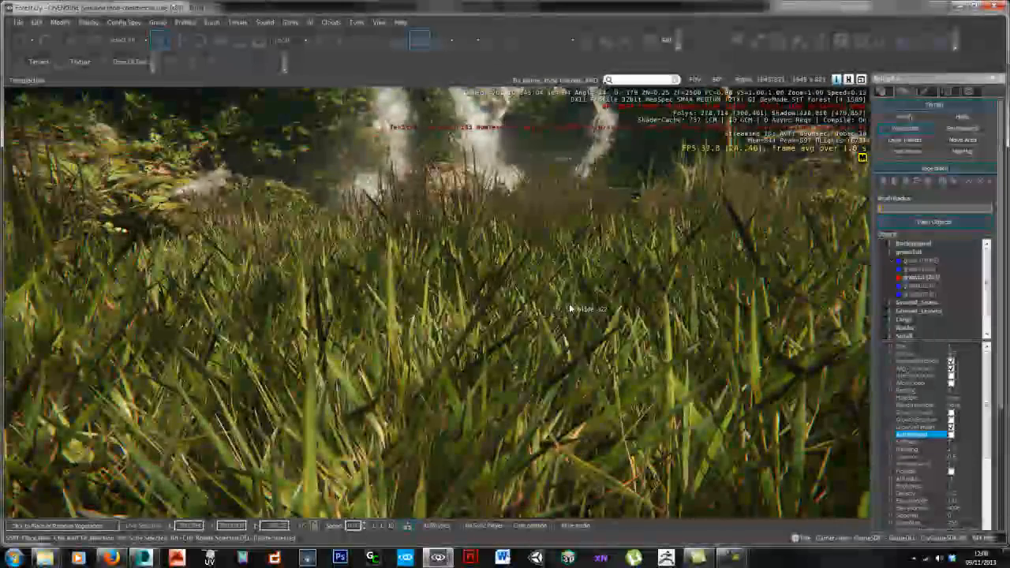
{"action": "key", "text": "w"}
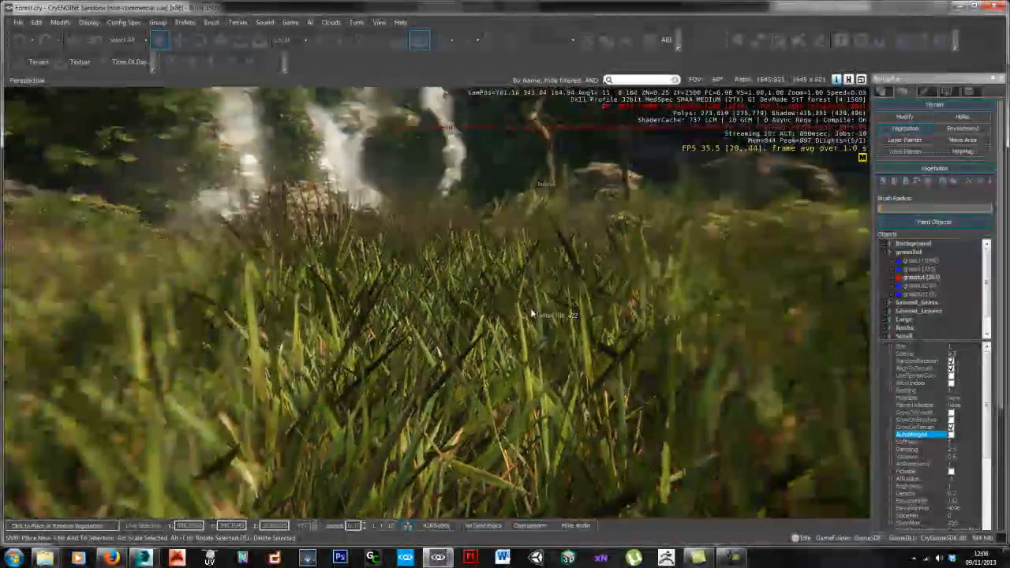
{"action": "key", "text": "s"}
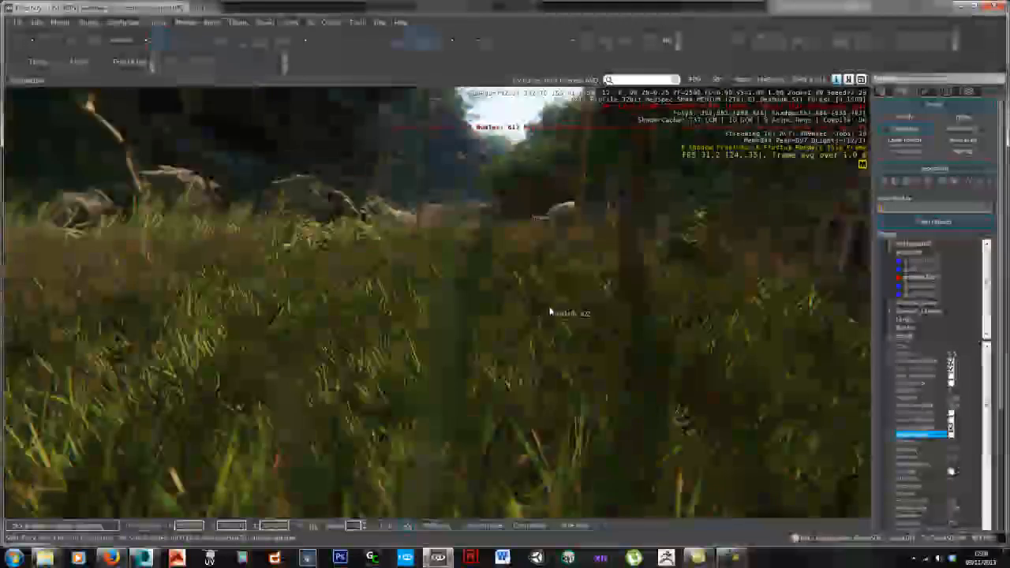
{"action": "key", "text": "w"}
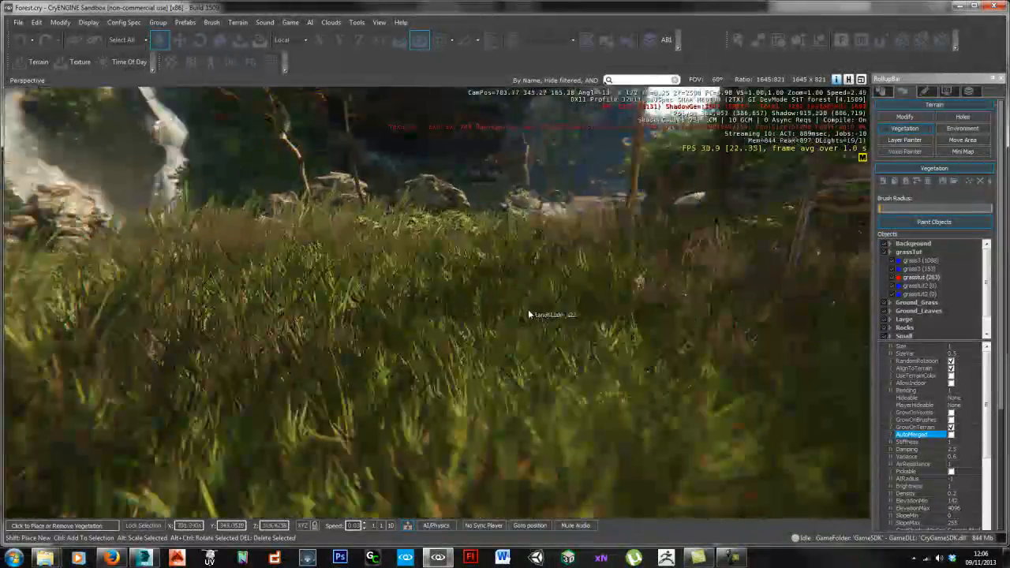
{"action": "key", "text": "w"}
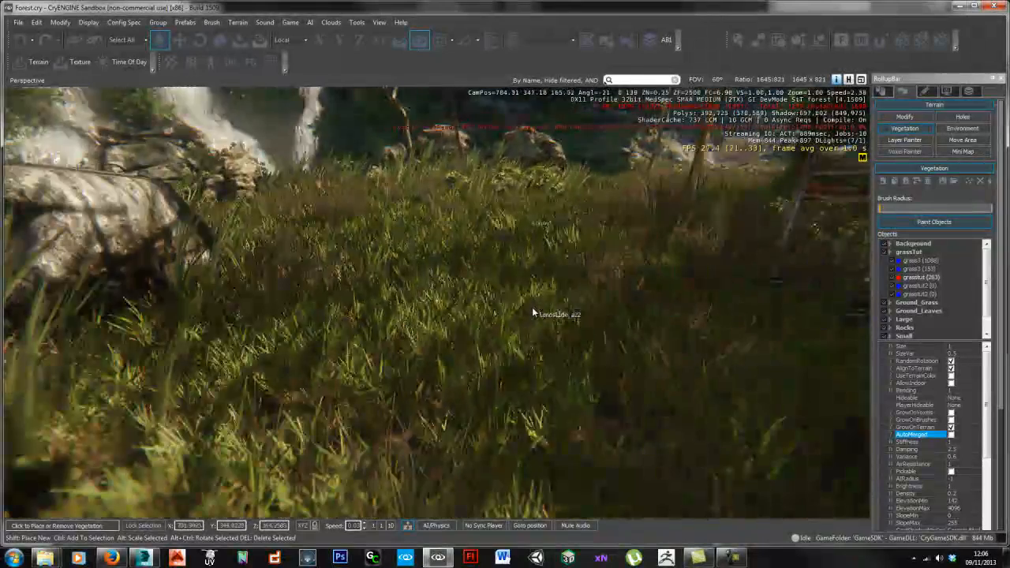
{"action": "right_click_drag", "start_coordinate": [527, 292], "coordinate": [552, 281]}
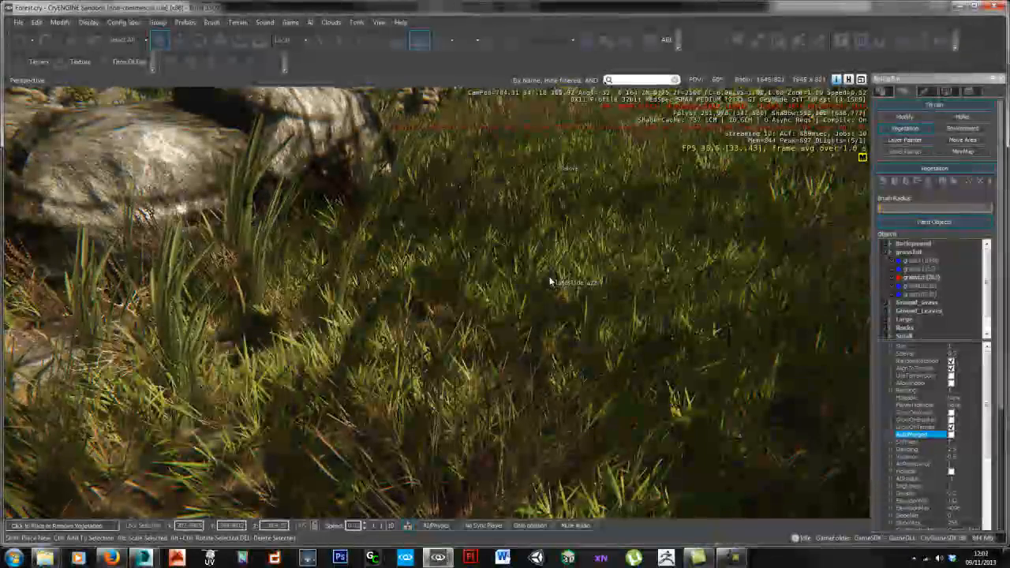
{"action": "right_click_drag", "start_coordinate": [469, 211], "coordinate": [483, 271]}
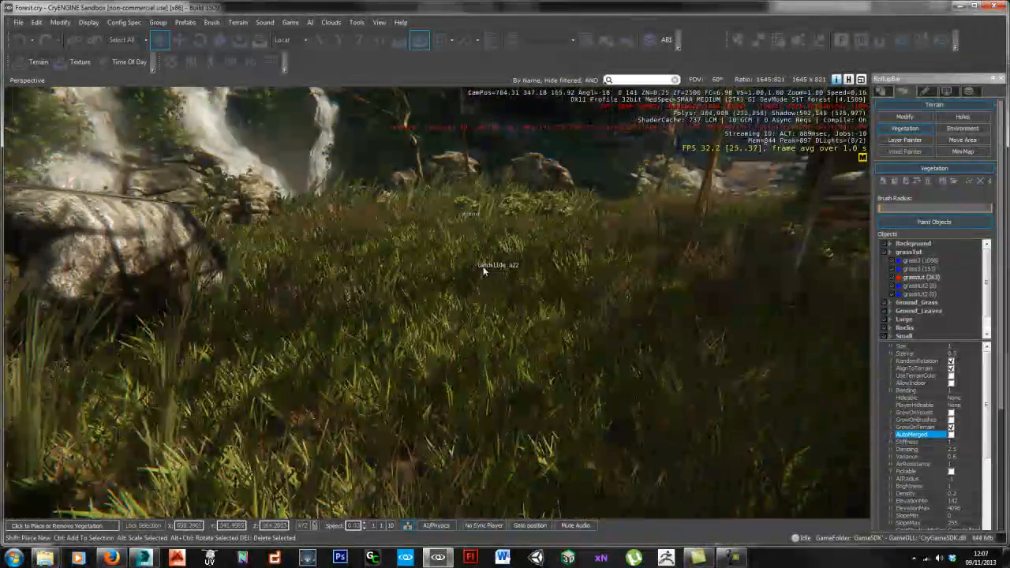
{"action": "key", "text": "w"}
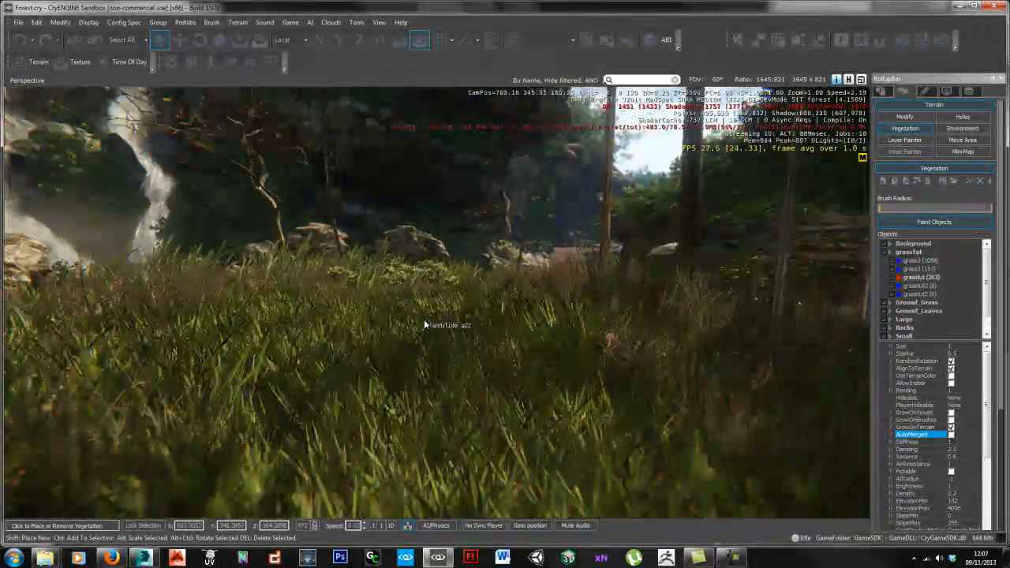
{"action": "key", "text": "w"}
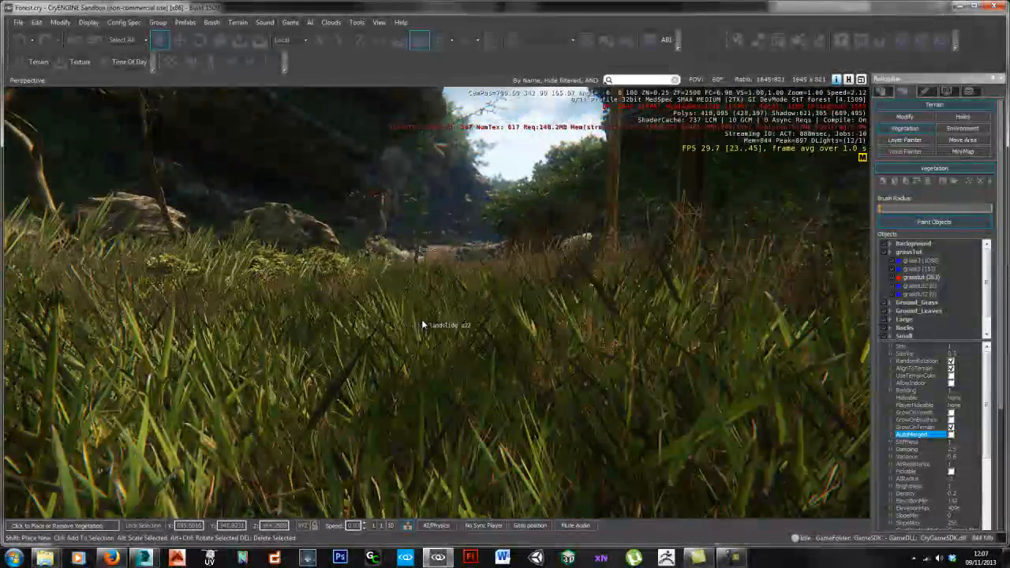
{"action": "key", "text": "w"}
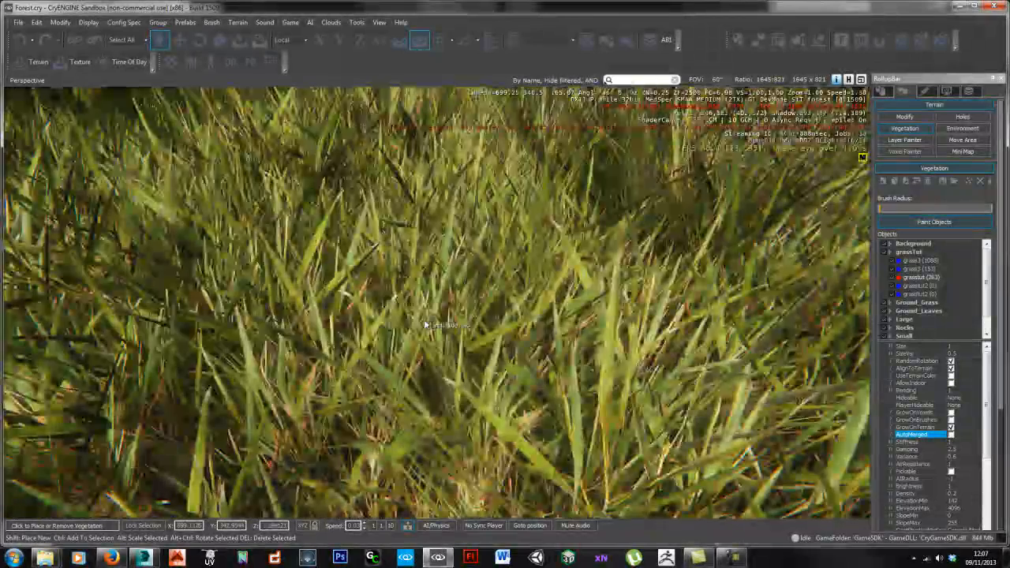
{"action": "mouse_move", "coordinate": [424, 324]}
{"action": "right_mouse_down"}
{"action": "mouse_move", "coordinate": [409, 321]}
{"action": "mouse_move", "coordinate": [424, 325]}
{"action": "right_mouse_up"}
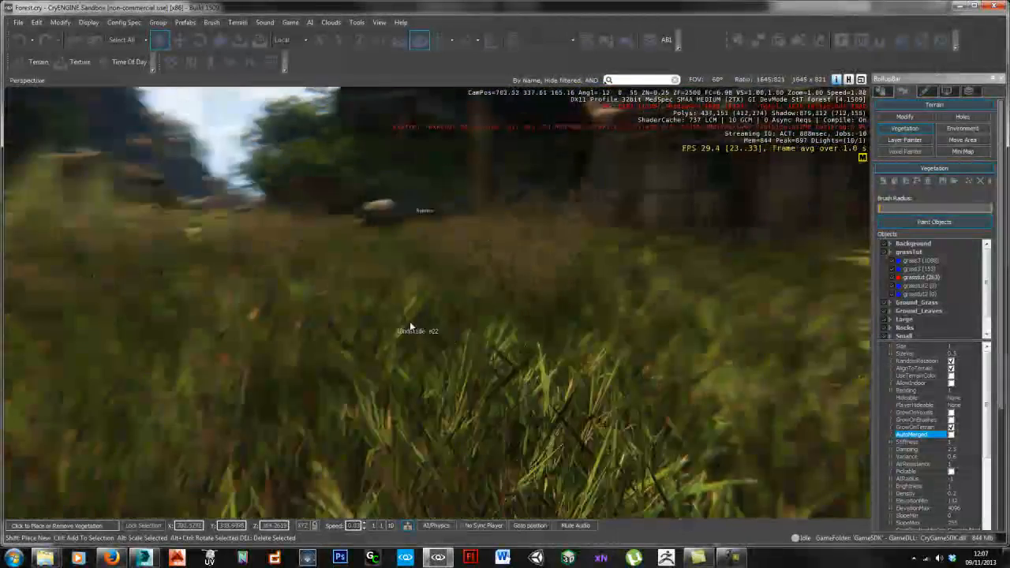
{"action": "right_click_drag", "start_coordinate": [409, 326], "coordinate": [424, 324]}
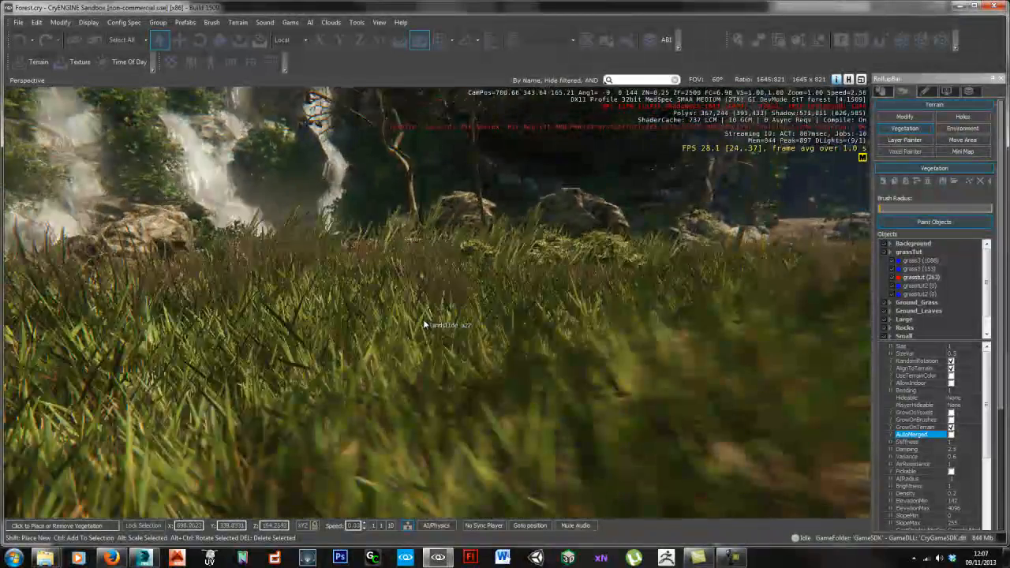
{"action": "right_click_drag", "start_coordinate": [423, 325], "coordinate": [424, 324]}
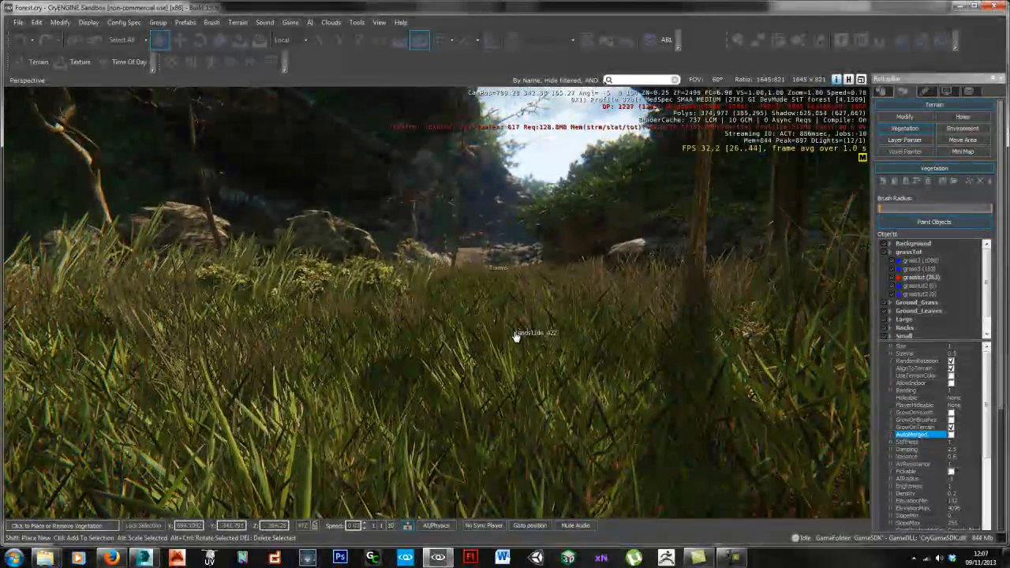
{"action": "right_click_drag", "start_coordinate": [514, 335], "coordinate": [497, 341]}
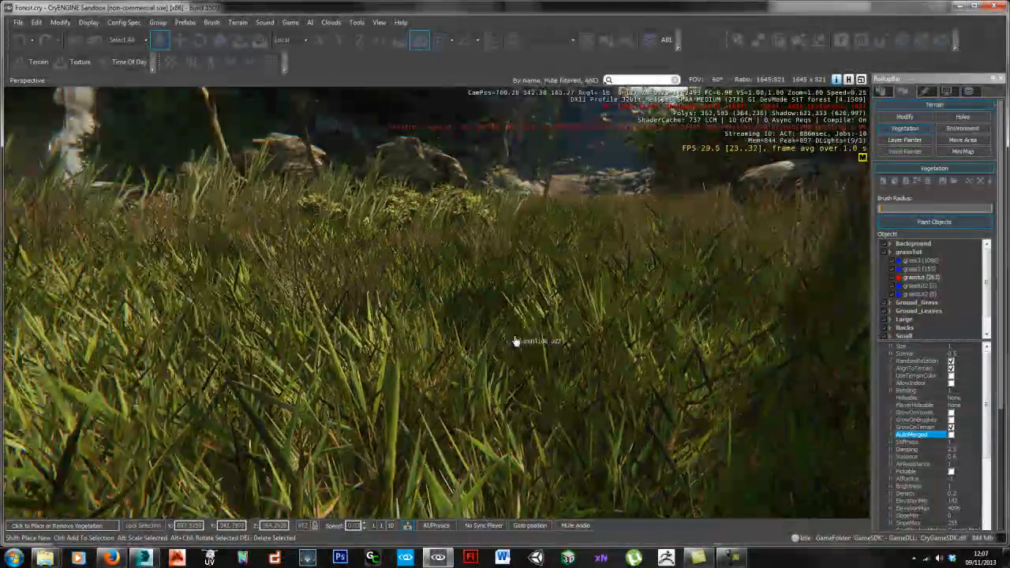